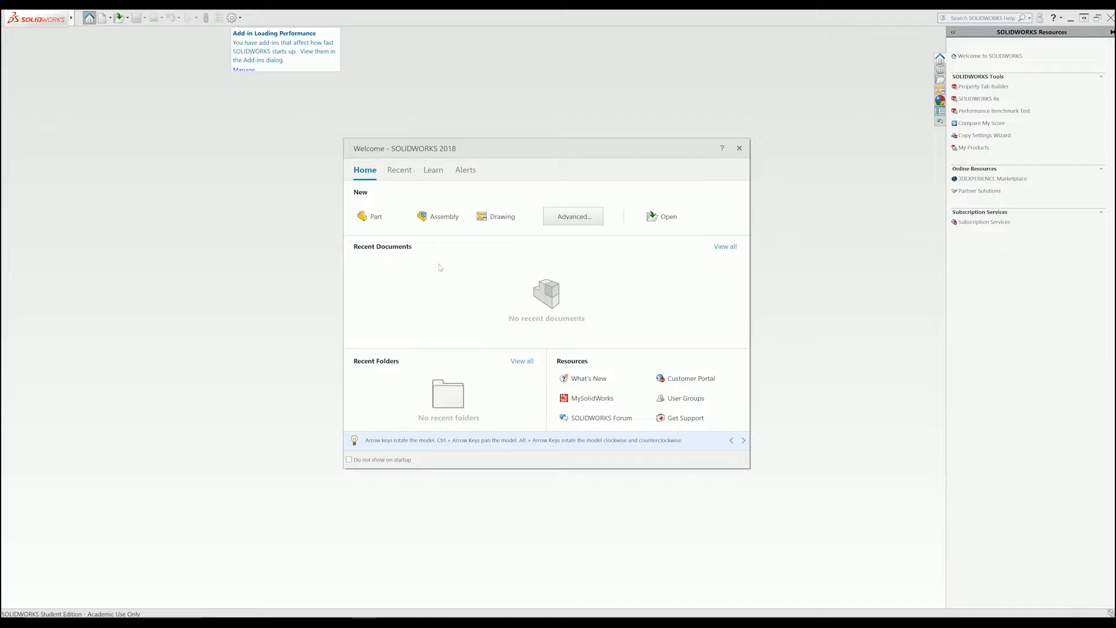
# Create a new part and start a sketch on the Top Plane.
pyautogui.click(376, 219)
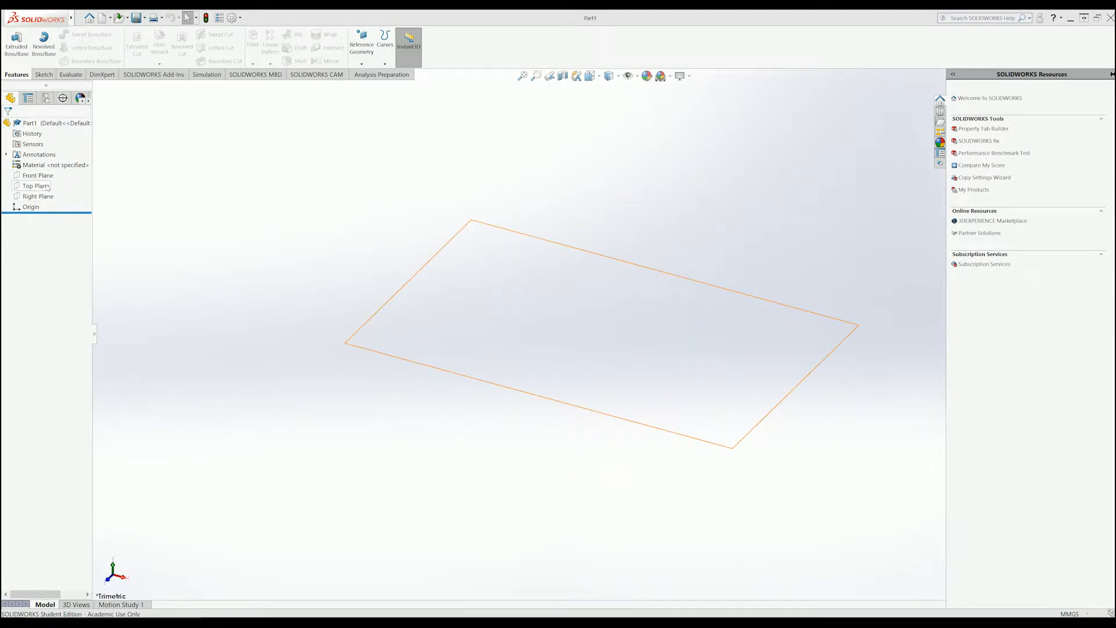
pyautogui.click(36, 186)
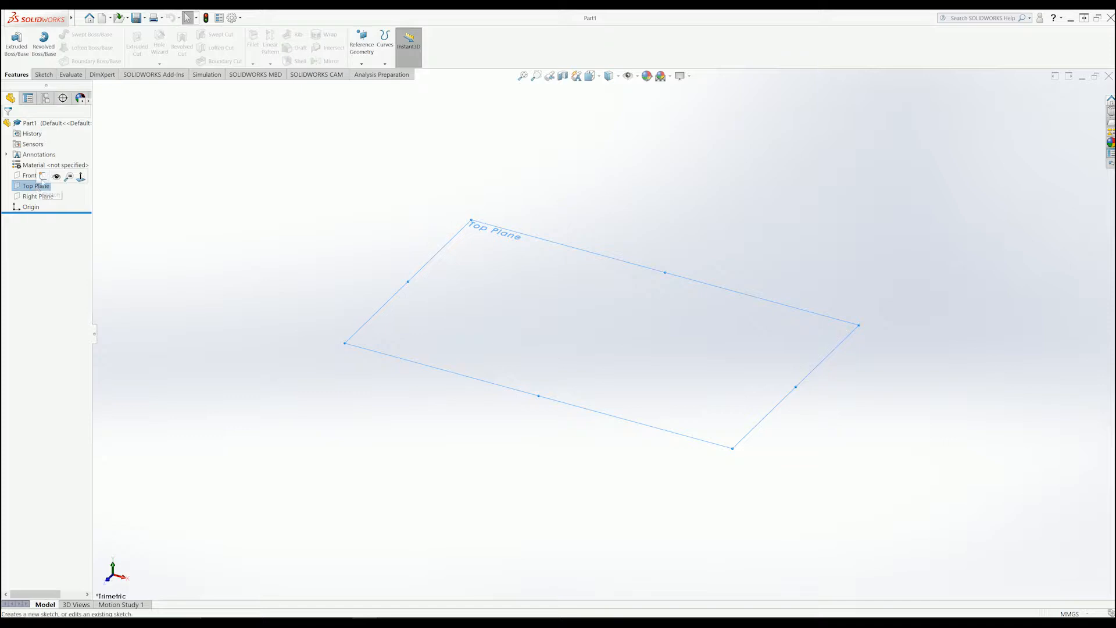
pyautogui.click(44, 179)
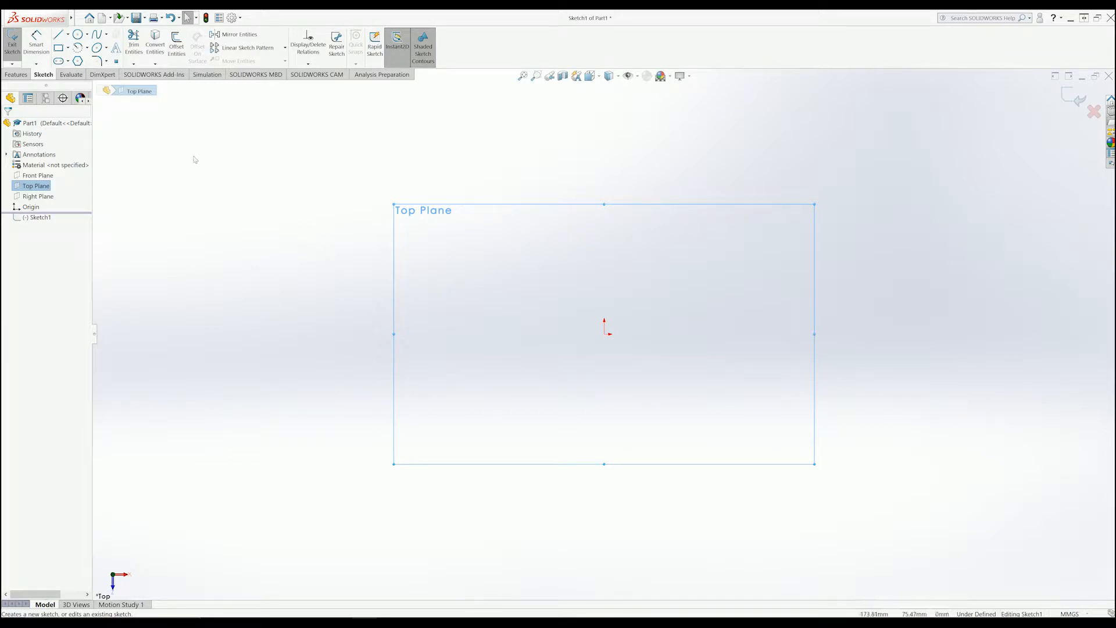
# Sketch a corner rectangle about 57 mm wide and 55 mm high around the origin.
pyautogui.click(58, 49)
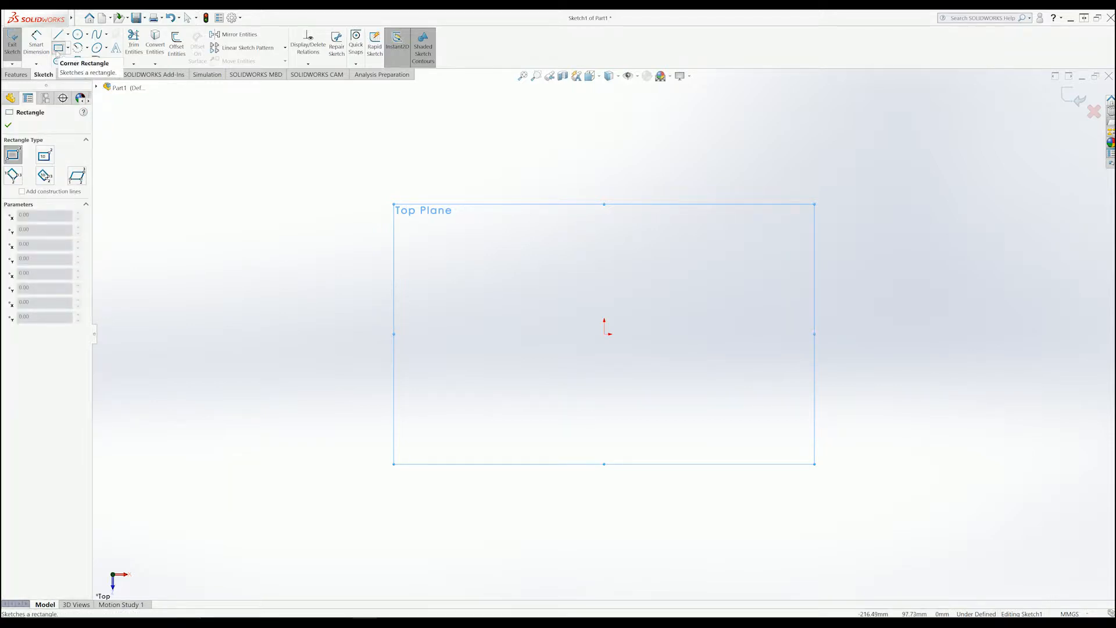
pyautogui.click(544, 278)
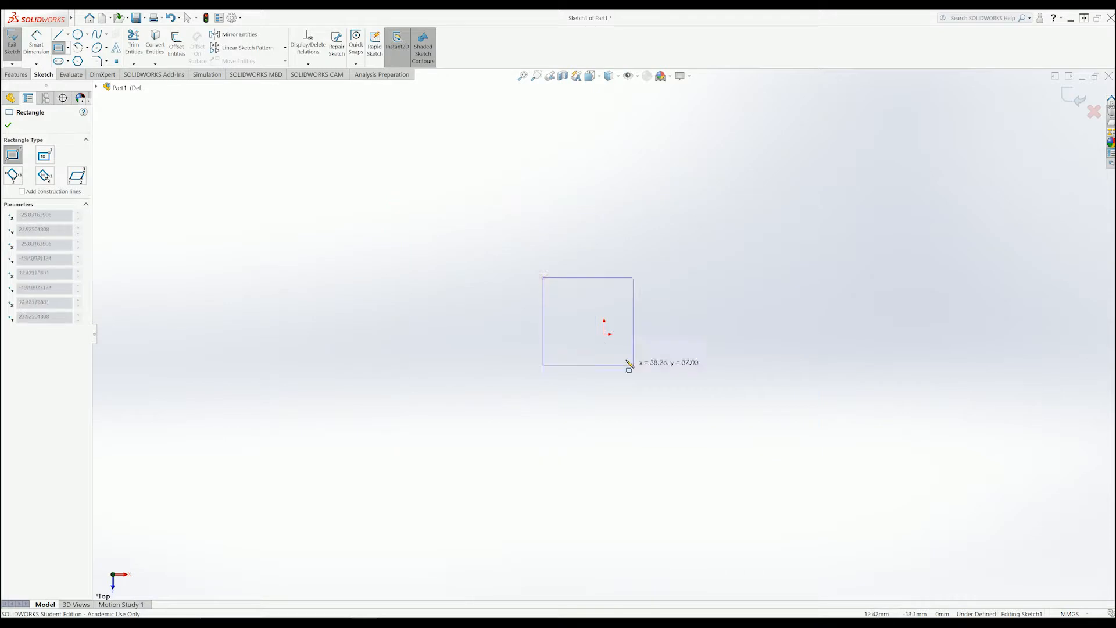
pyautogui.click(677, 408)
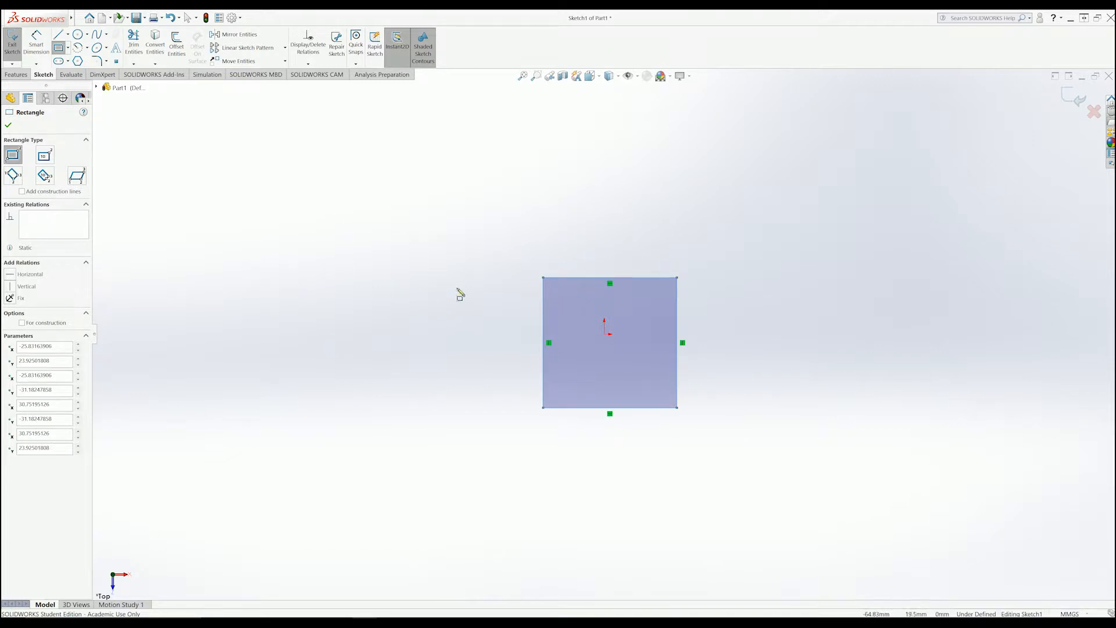
# Dimension the rectangle's left vertical edge at 50 mm.
pyautogui.click(37, 42)
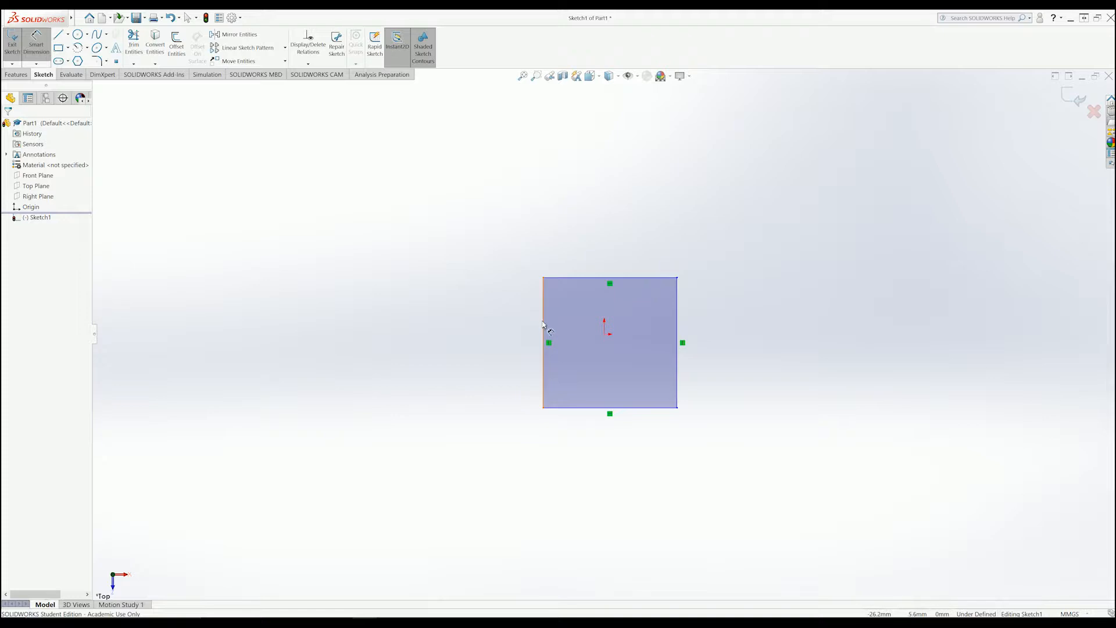
pyautogui.scroll(1, 542, 321)
pyautogui.scroll(-3, 546, 328)
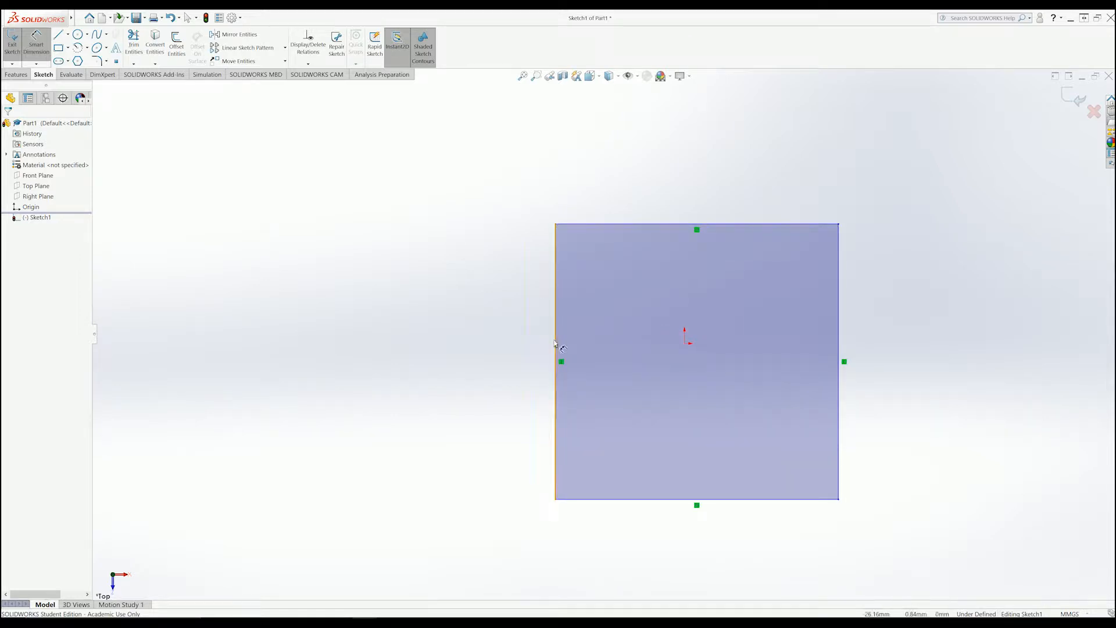
pyautogui.scroll(-1, 555, 343)
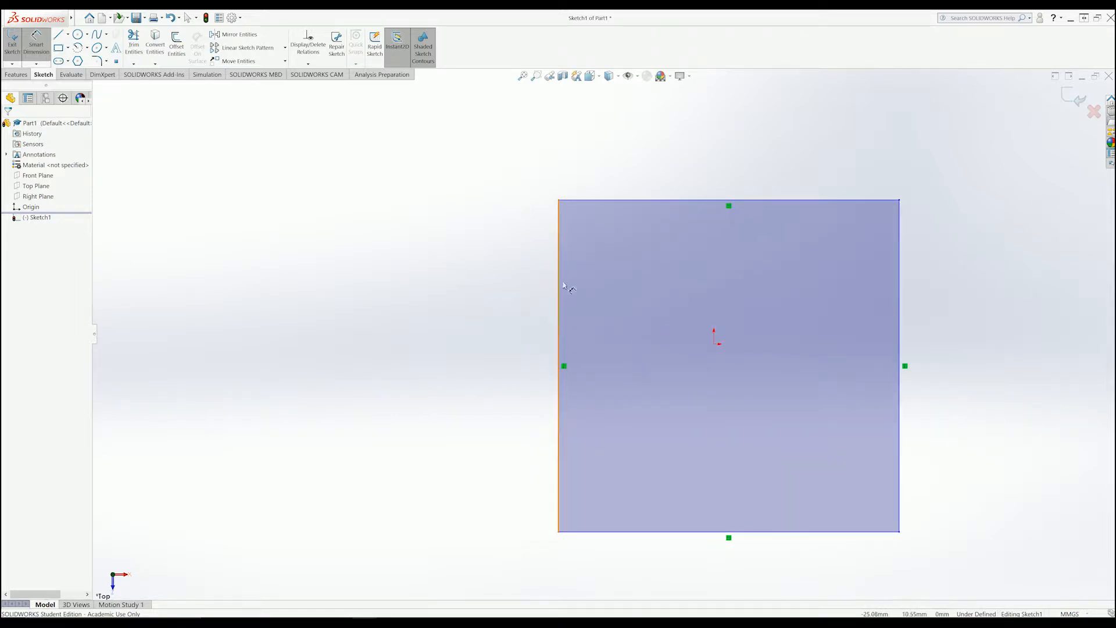
pyautogui.click(559, 329)
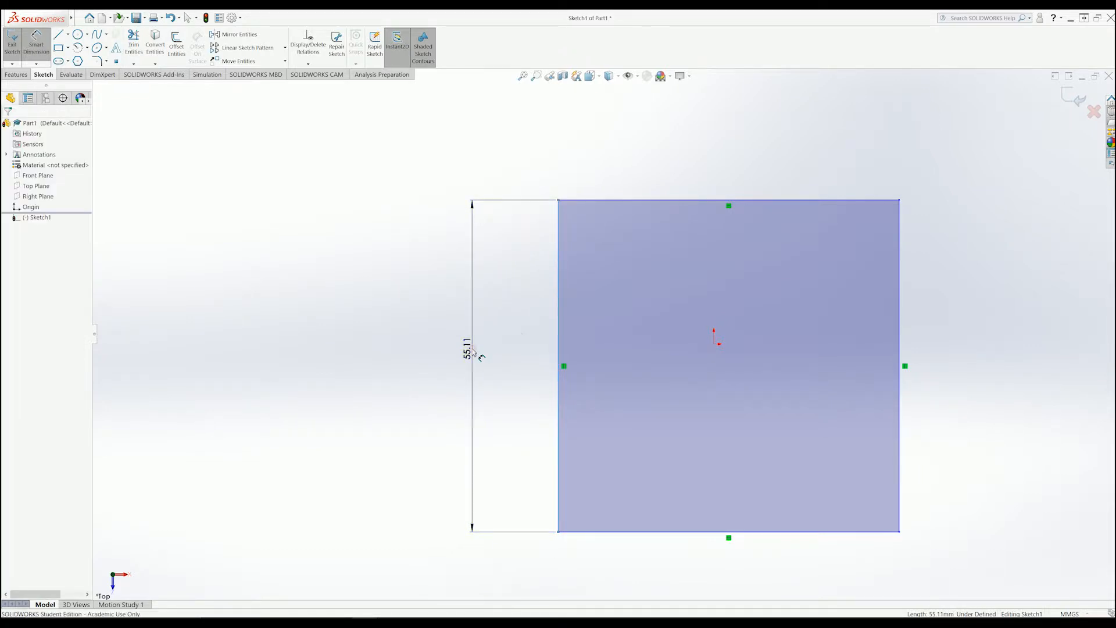
pyautogui.click(474, 353)
pyautogui.moveTo(469, 341); pyautogui.dragTo(363, 259)
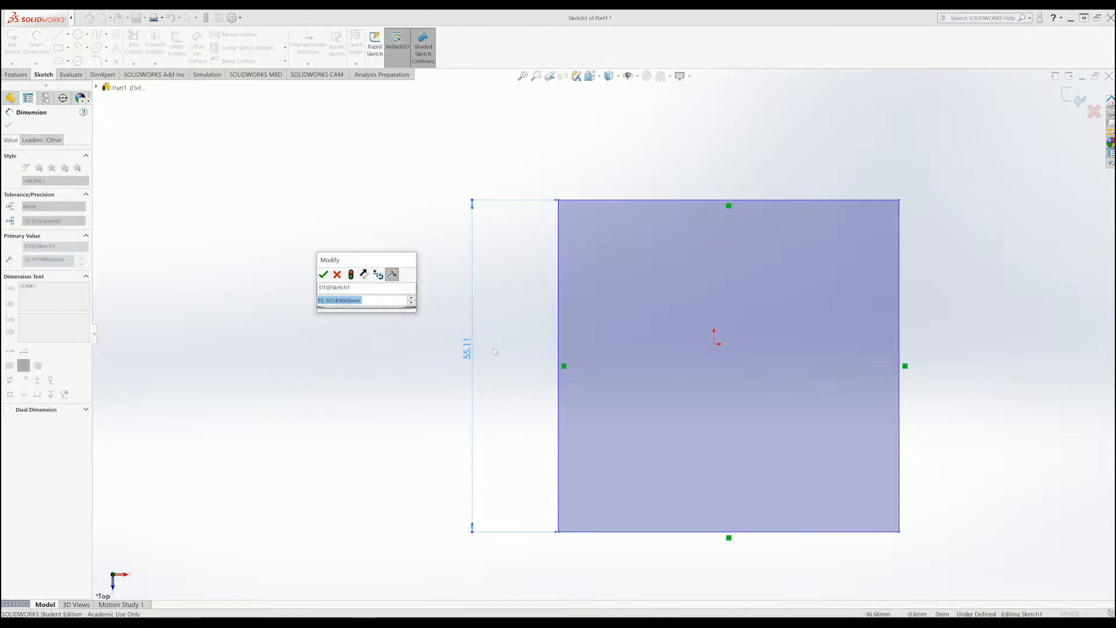
pyautogui.moveTo(395, 259); pyautogui.dragTo(423, 266)
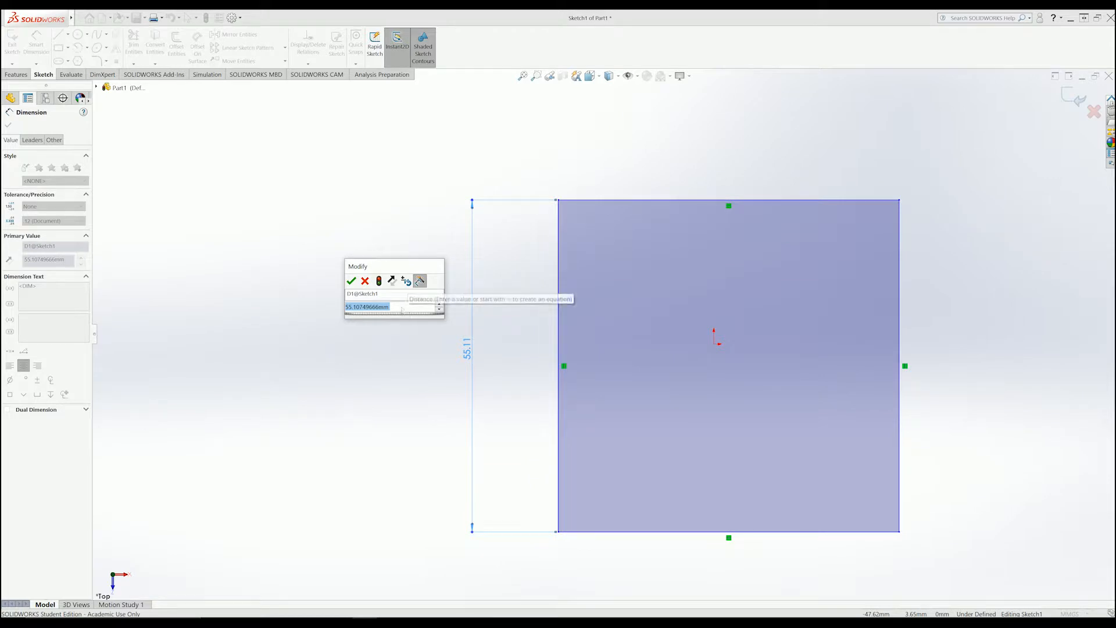
pyautogui.moveTo(406, 270); pyautogui.dragTo(388, 268)
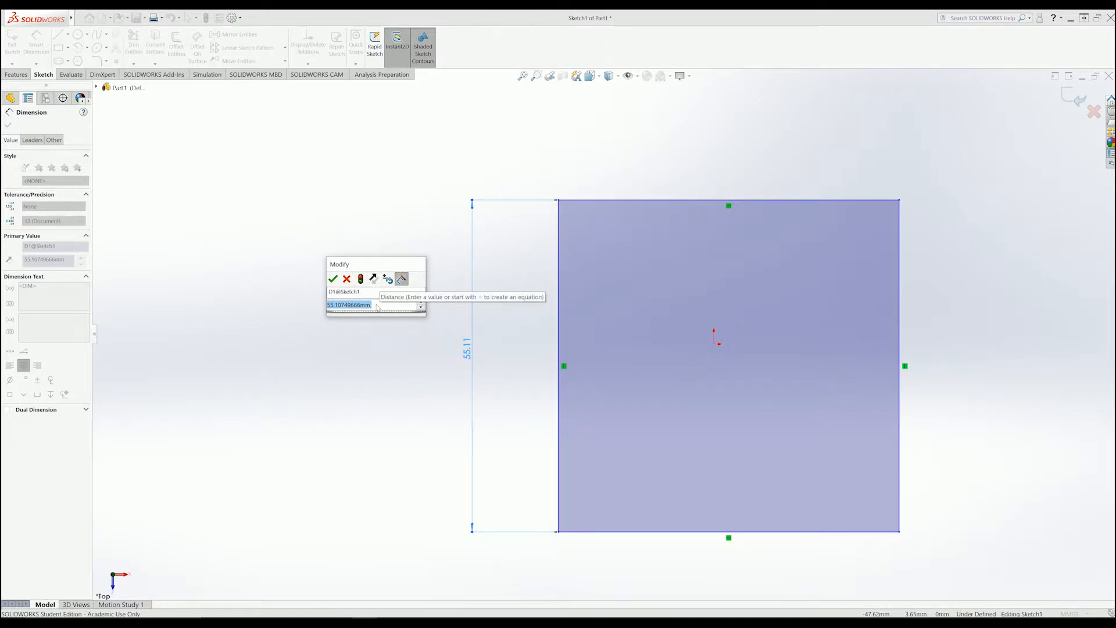
pyautogui.write('=')
pyautogui.press('BackSpace')
pyautogui.write('50')
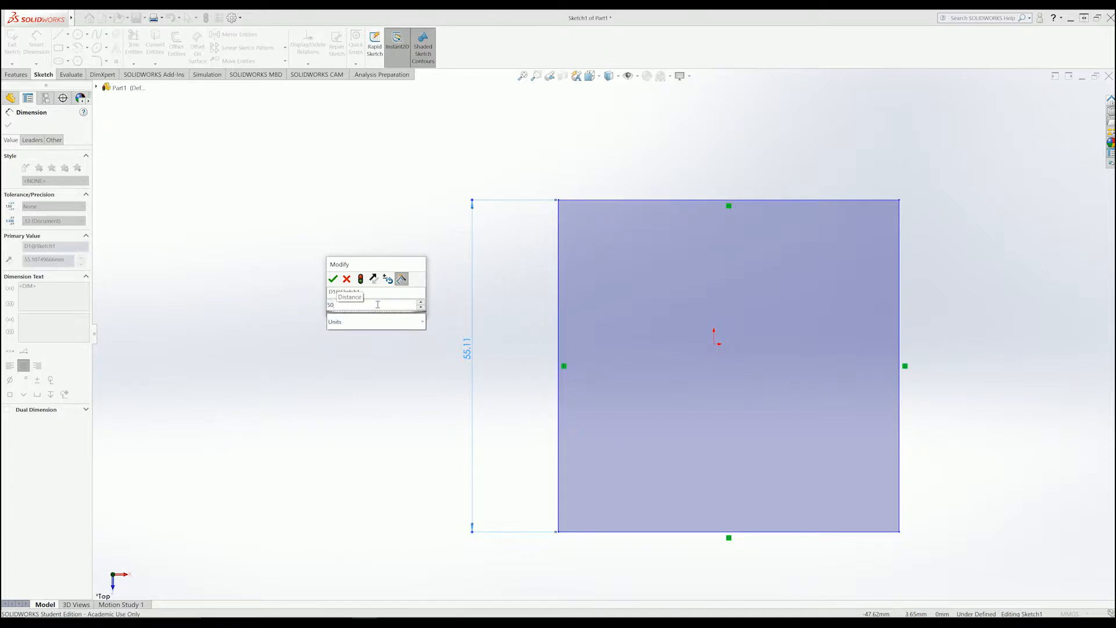
pyautogui.press('Return')
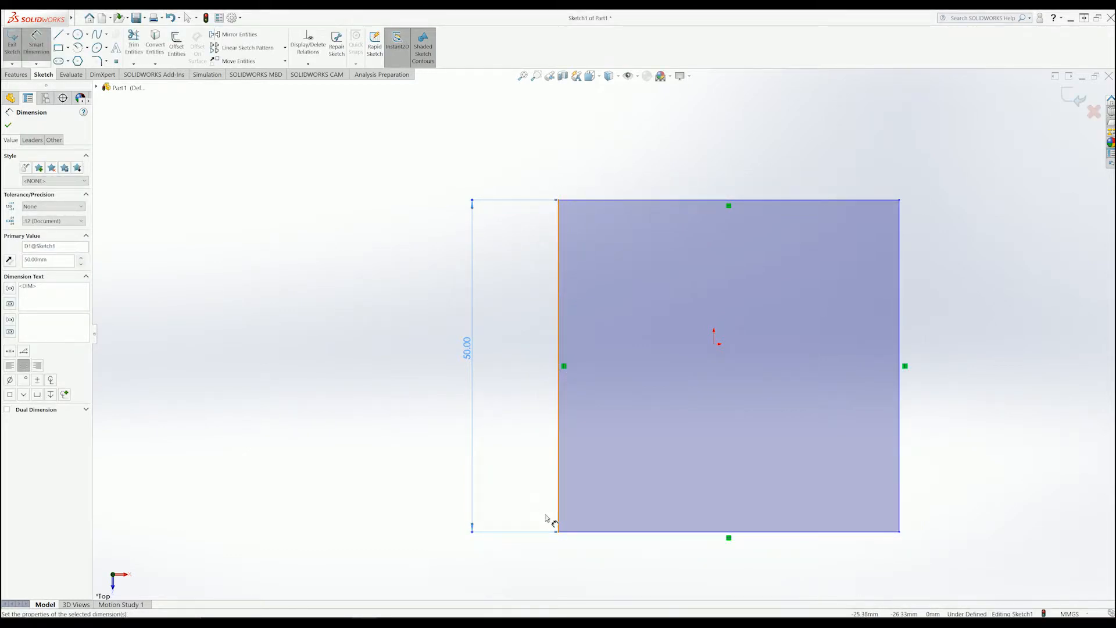
# Dimension the rectangle's top horizontal edge at 50 mm and exit the sketch.
pyautogui.click(726, 203)
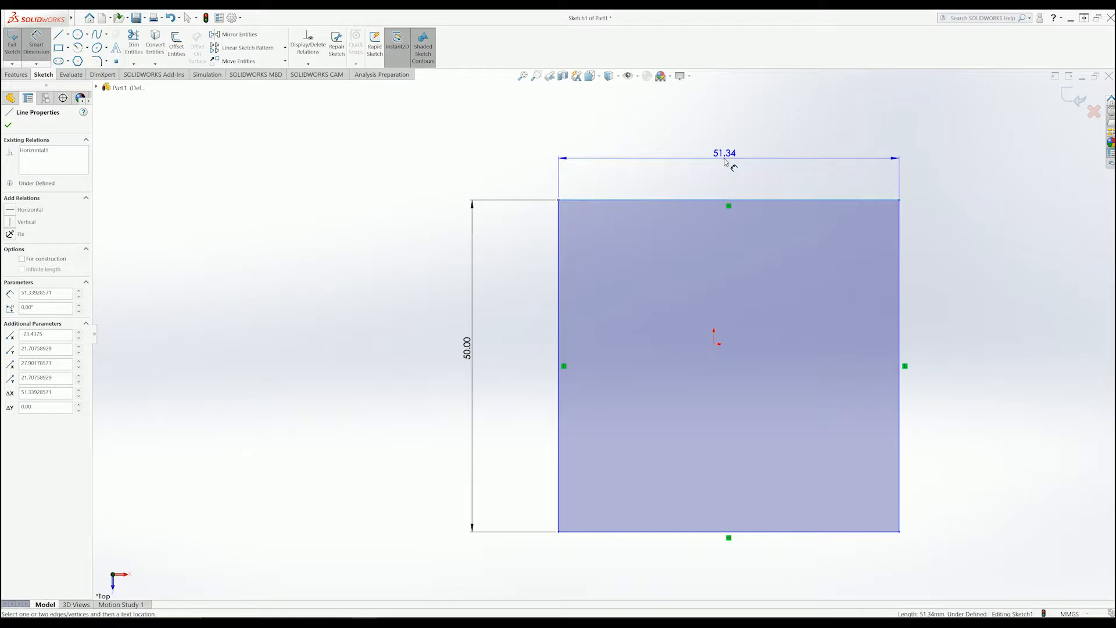
pyautogui.click(726, 163)
pyautogui.moveTo(734, 155); pyautogui.dragTo(502, 130)
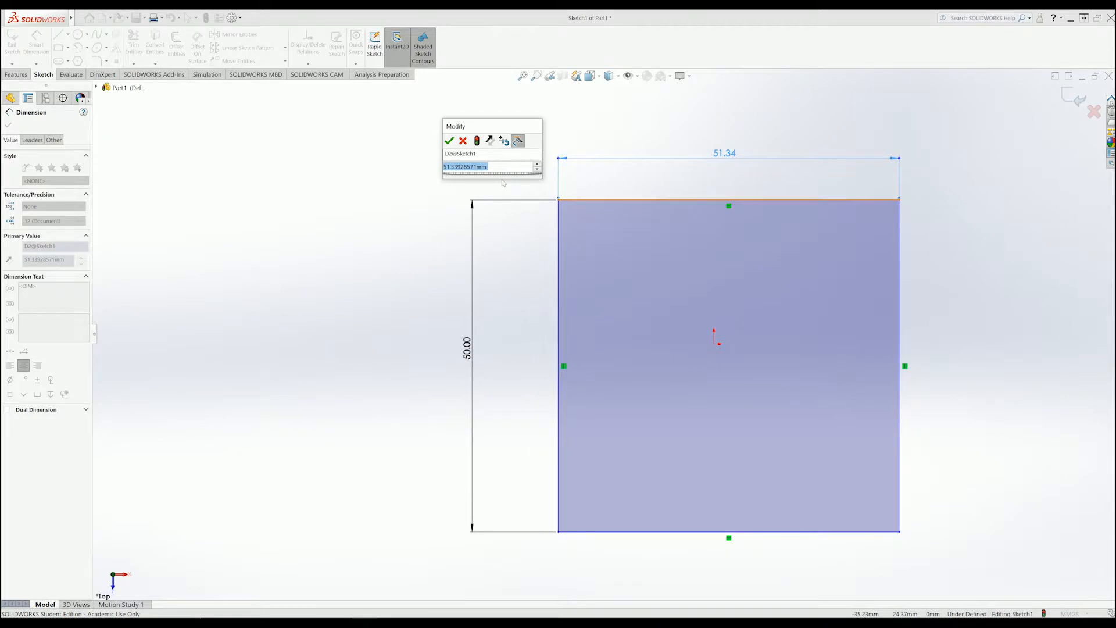
pyautogui.write('50')
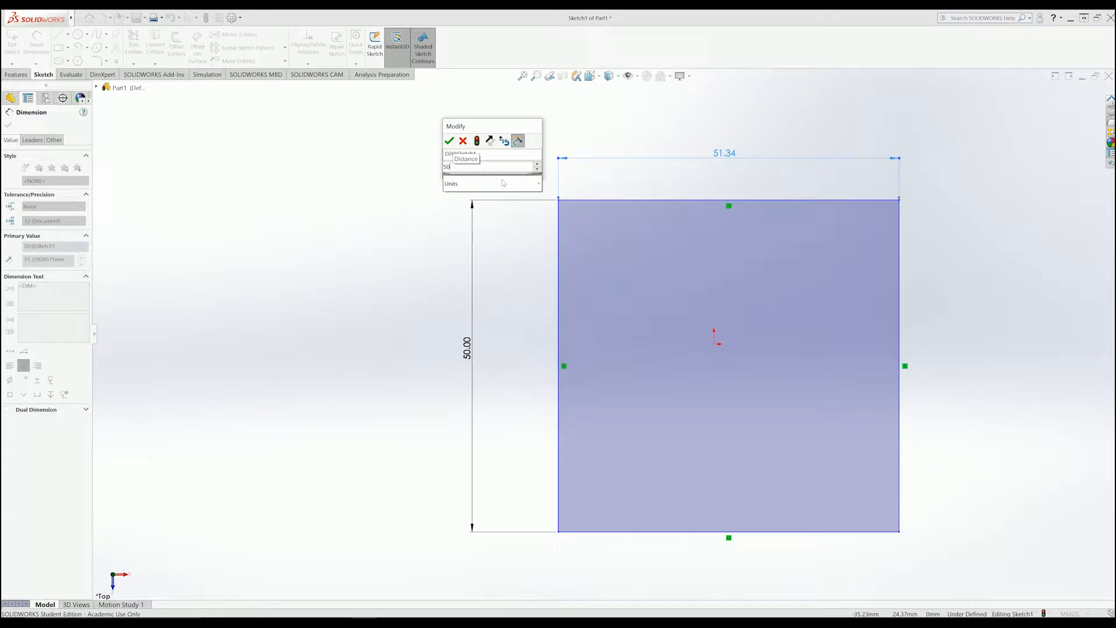
pyautogui.press('Return')
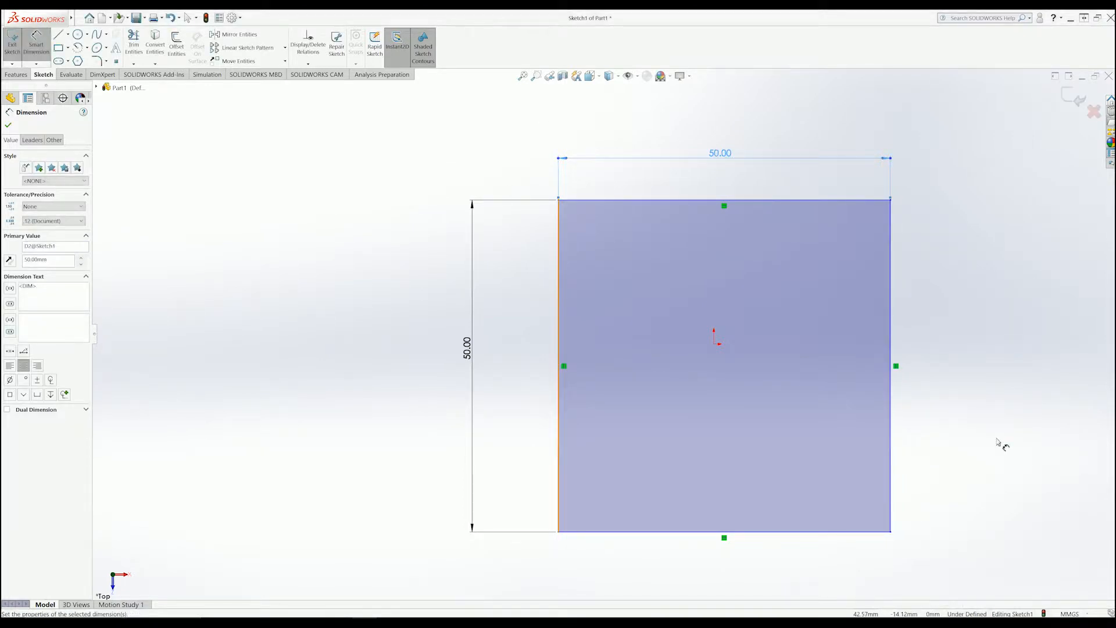
pyautogui.moveTo(860, 515)
pyautogui.mouseDown(button='middle')
pyautogui.moveTo(869, 446)
pyautogui.moveTo(854, 326)
pyautogui.moveTo(826, 302)
pyautogui.moveTo(864, 469)
pyautogui.moveTo(837, 501)
pyautogui.moveTo(864, 508)
pyautogui.moveTo(817, 511)
pyautogui.moveTo(841, 499)
pyautogui.mouseUp(button='middle')
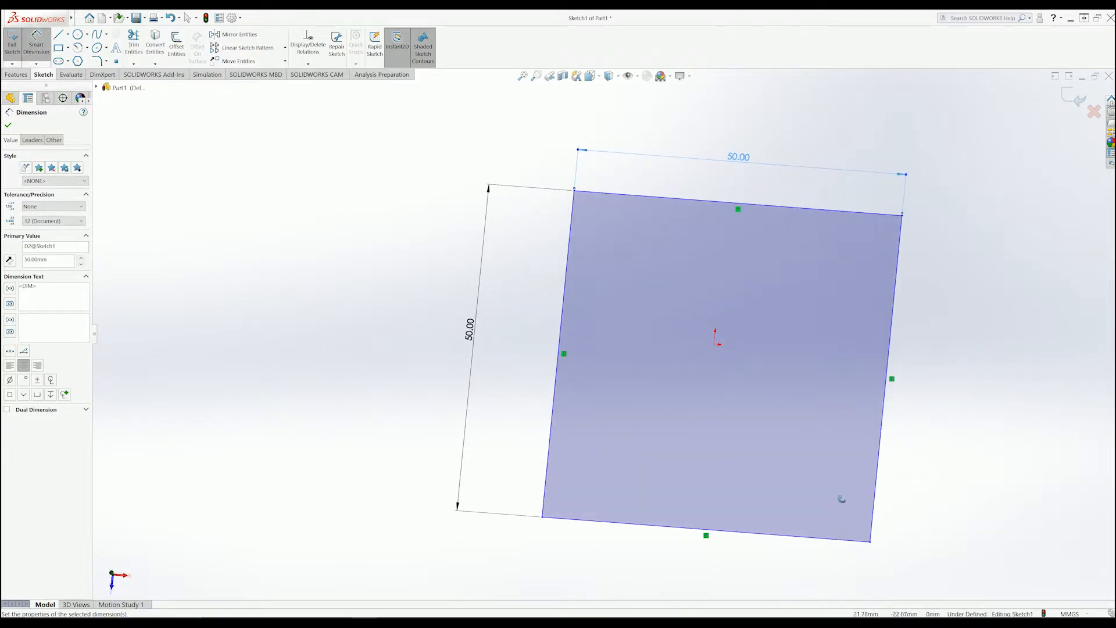
pyautogui.click(1079, 100)
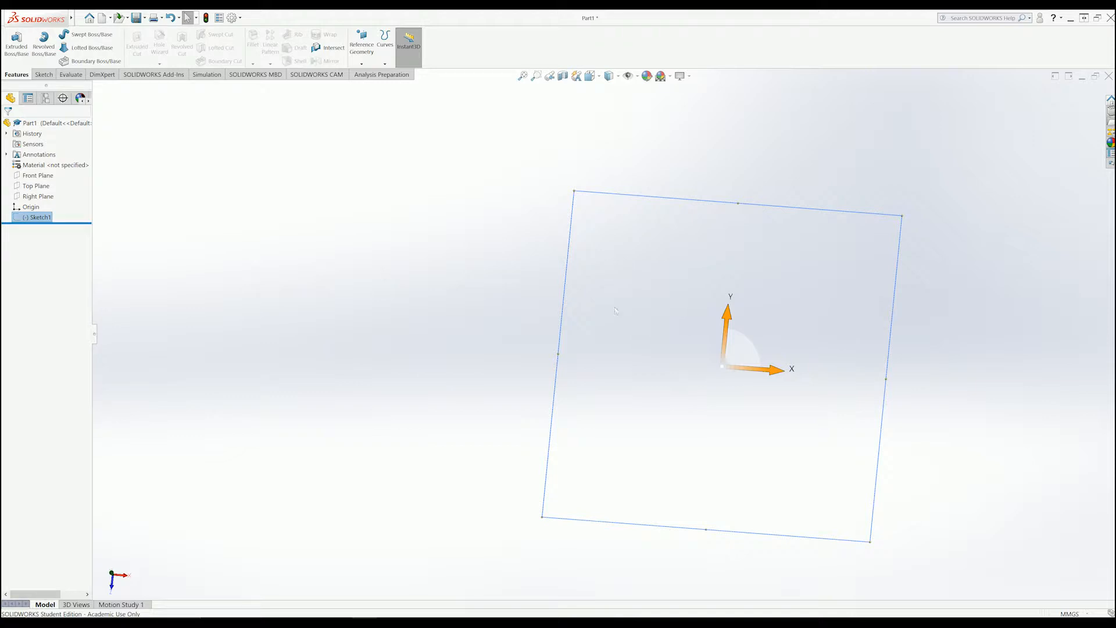
pyautogui.click(563, 304)
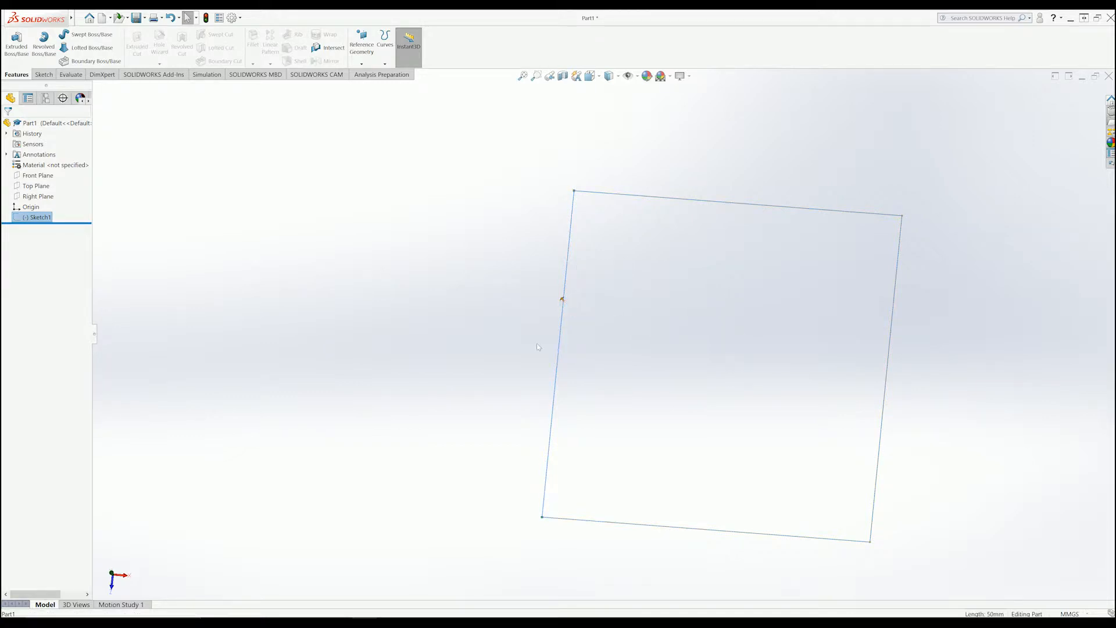
pyautogui.click(37, 218)
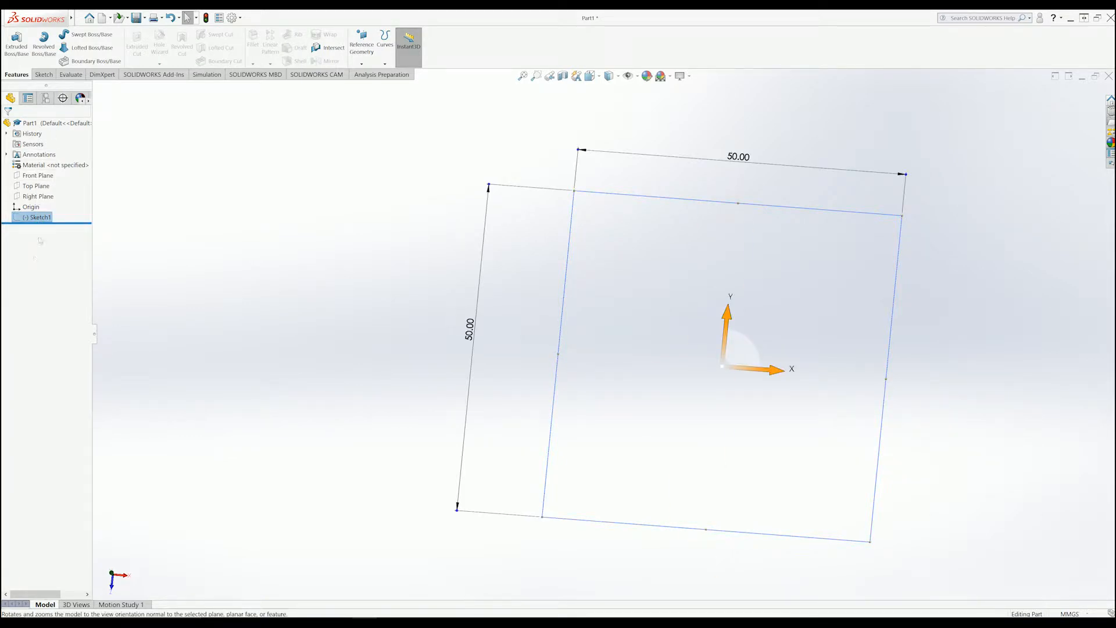
pyautogui.click(41, 219)
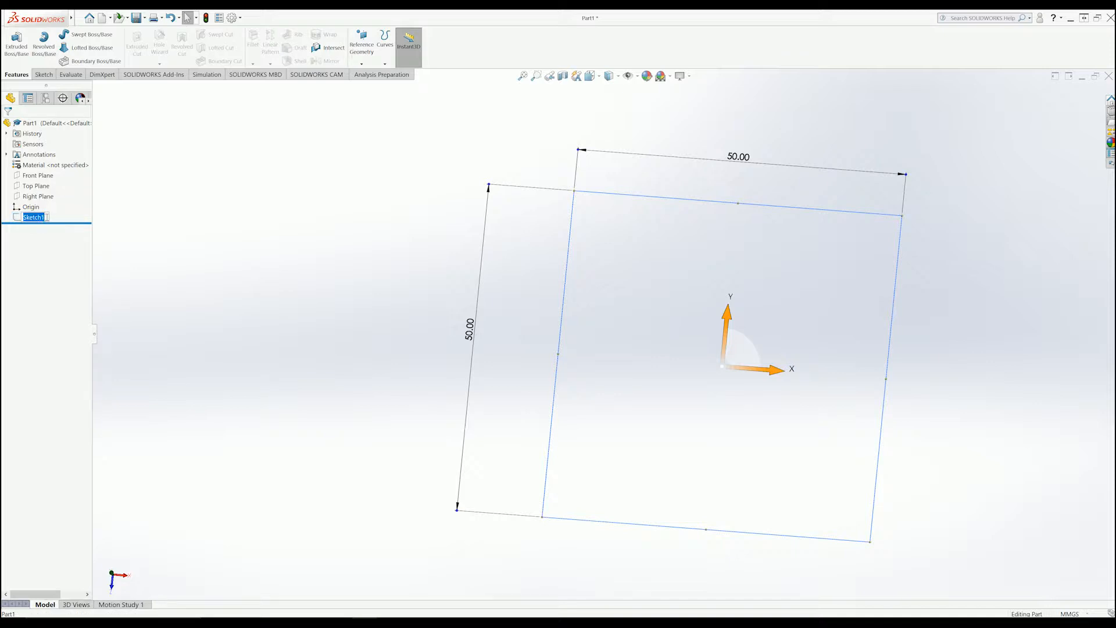
pyautogui.click(61, 216)
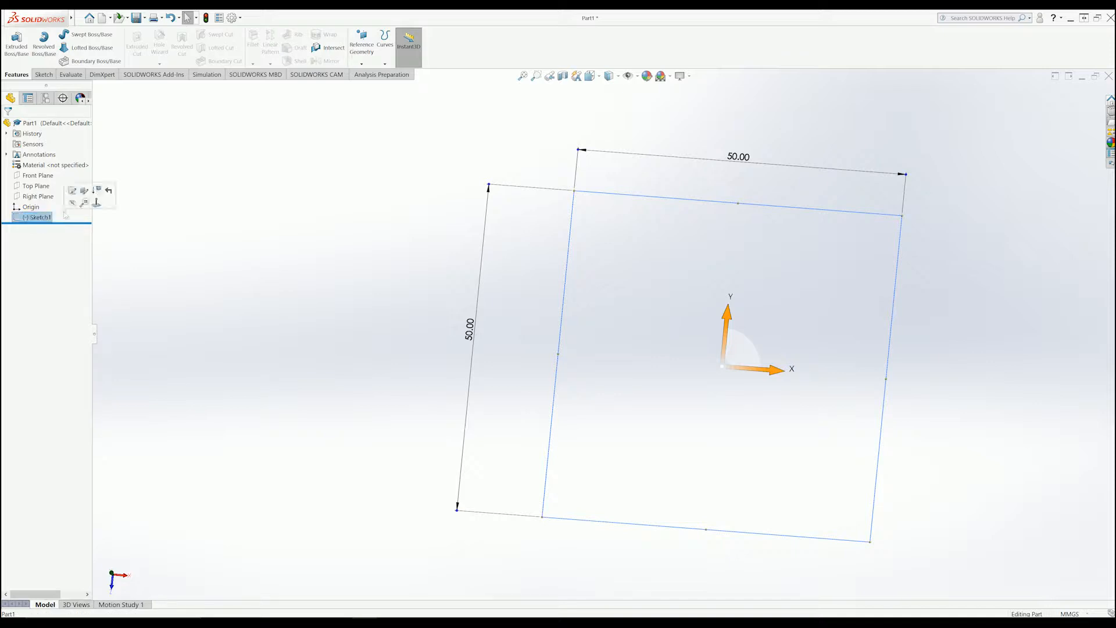
pyautogui.rightClick(49, 224)
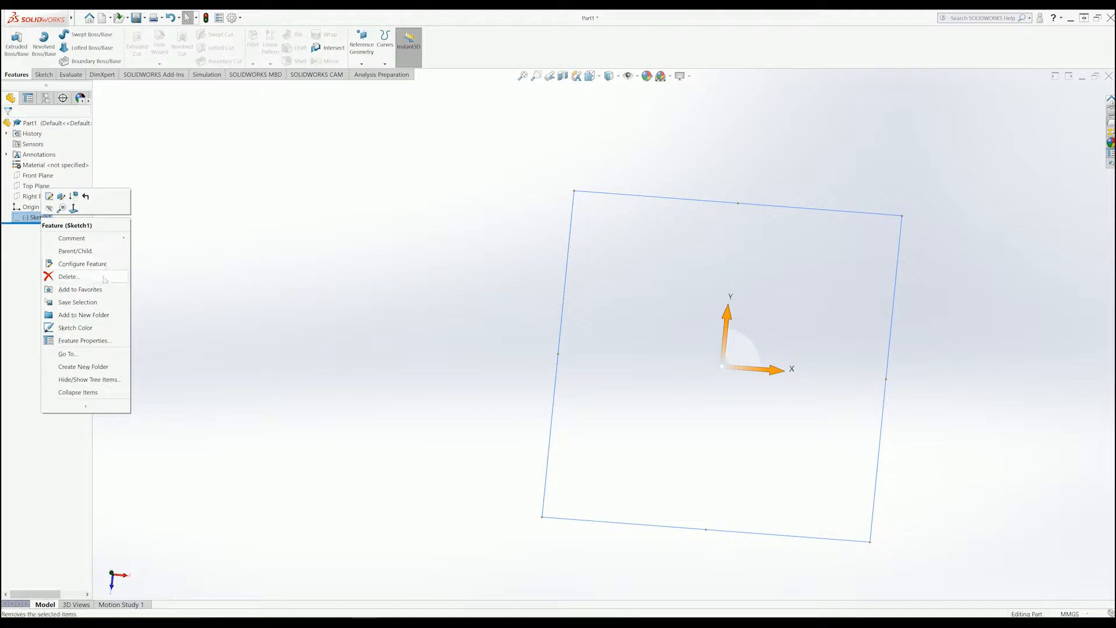
pyautogui.click(85, 406)
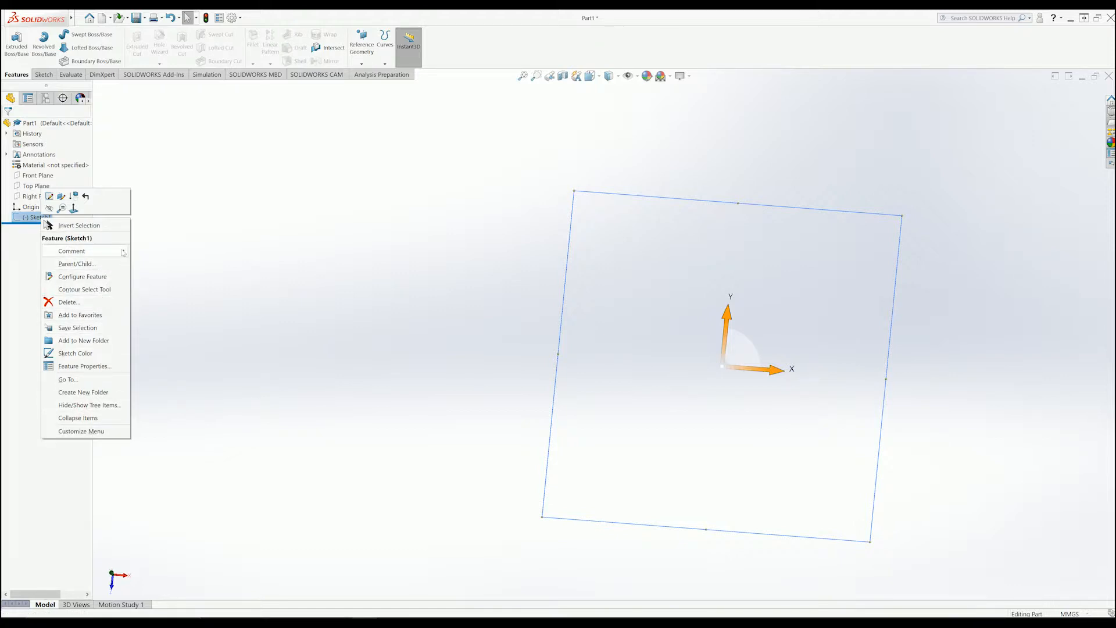
pyautogui.moveTo(123, 253)
pyautogui.click(193, 292)
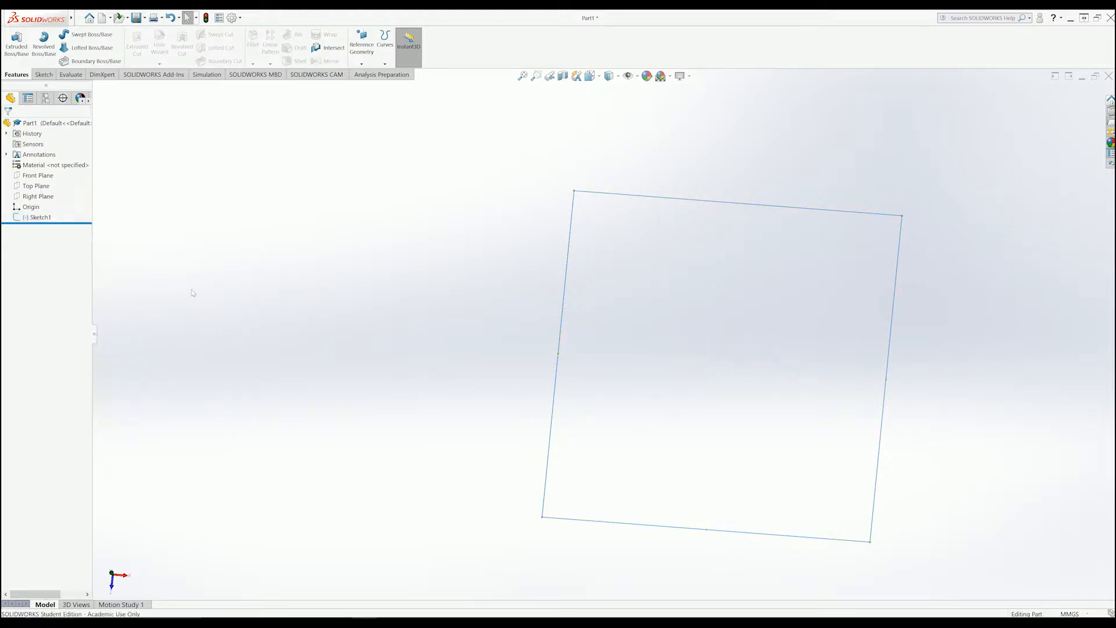
# Rename the rectangle's sketch as "Base shape".
pyautogui.click(38, 218)
pyautogui.click(38, 217)
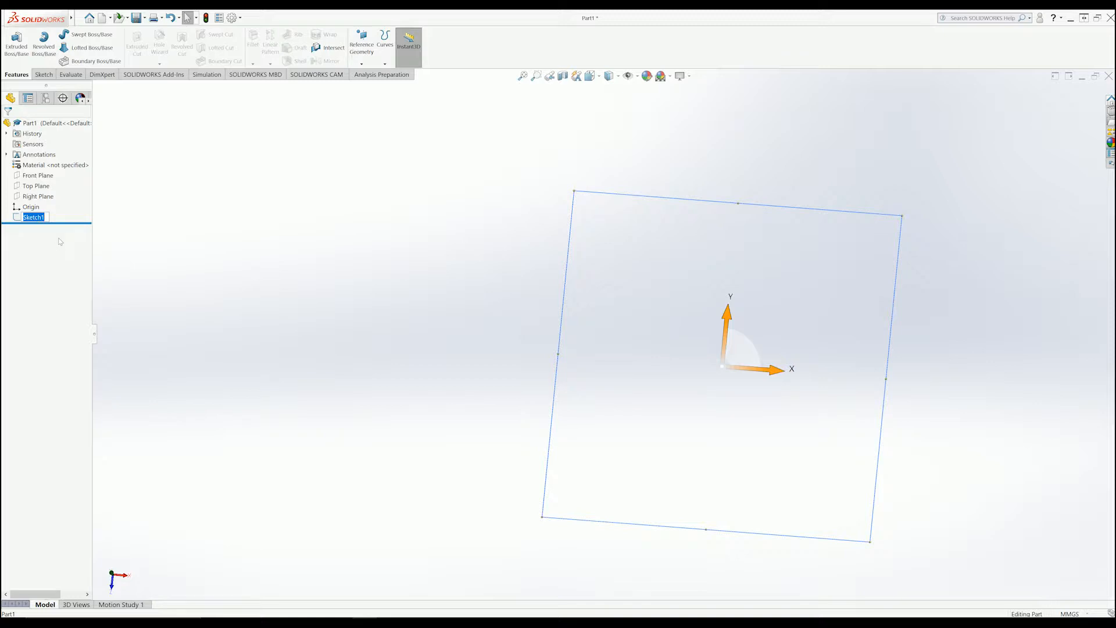
pyautogui.write('Base shap')
pyautogui.press('Return')
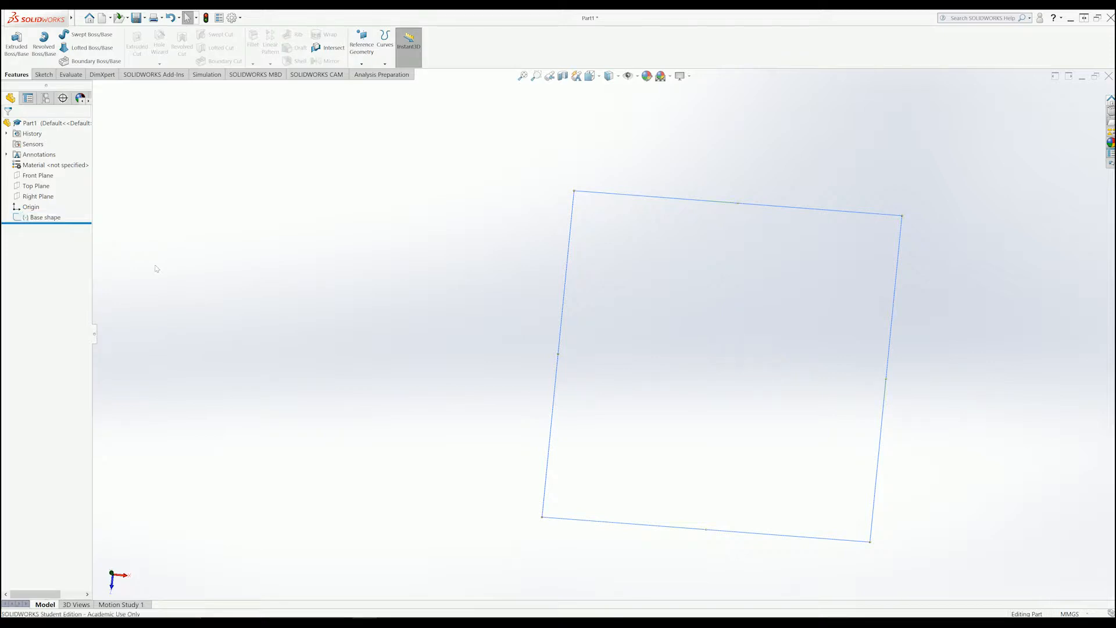
pyautogui.click(55, 219)
pyautogui.click(214, 249)
# Start a boss extrusion from the Base shape sketch.
pyautogui.click(18, 45)
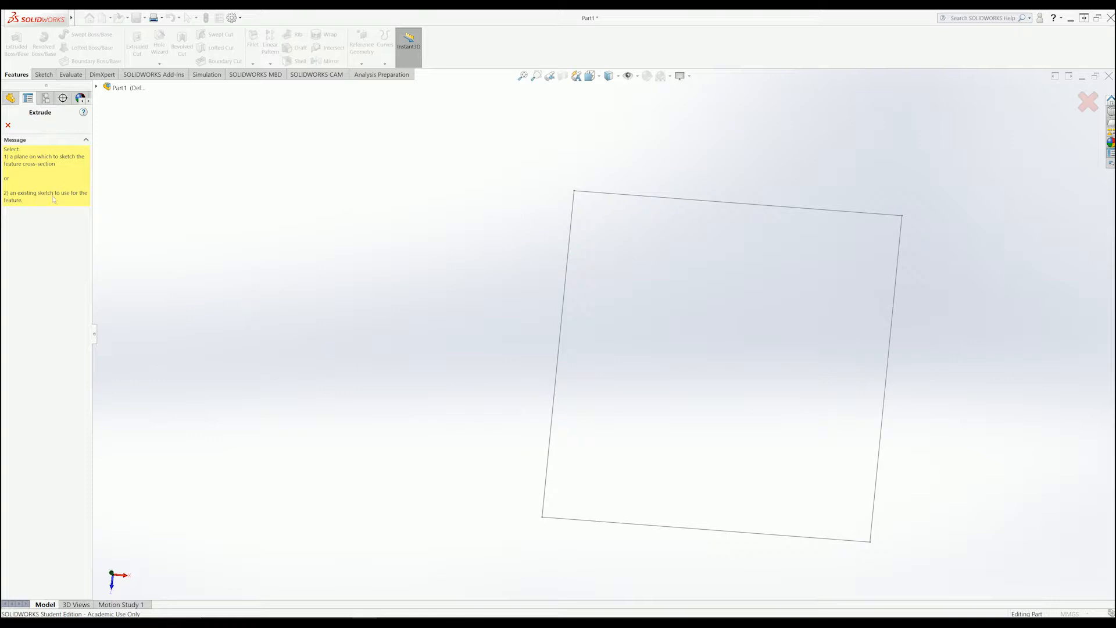
pyautogui.click(97, 87)
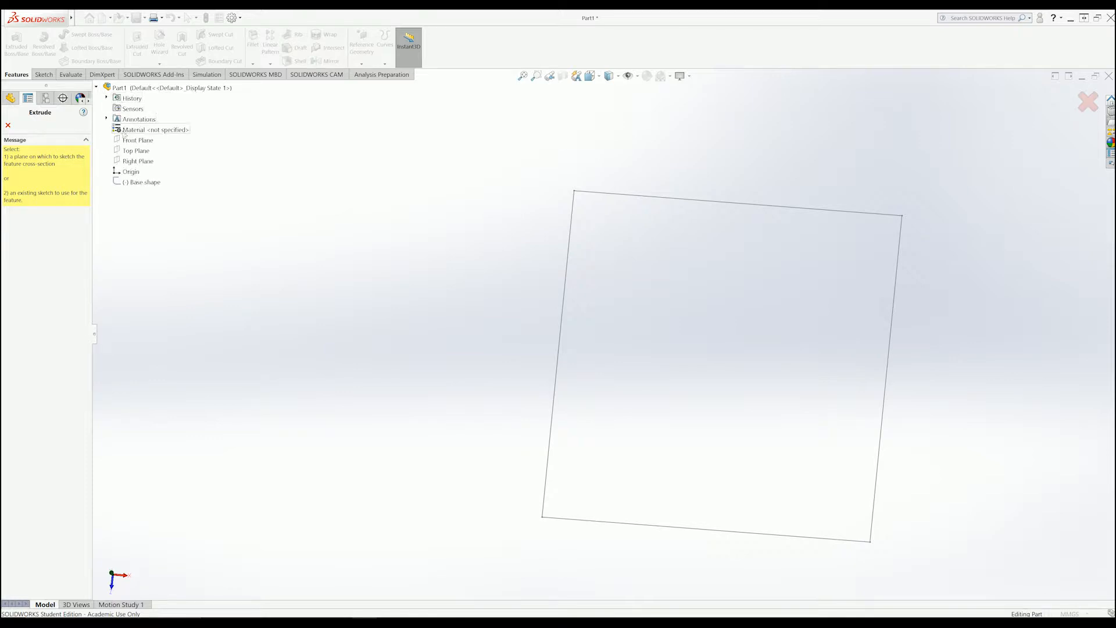
pyautogui.click(140, 183)
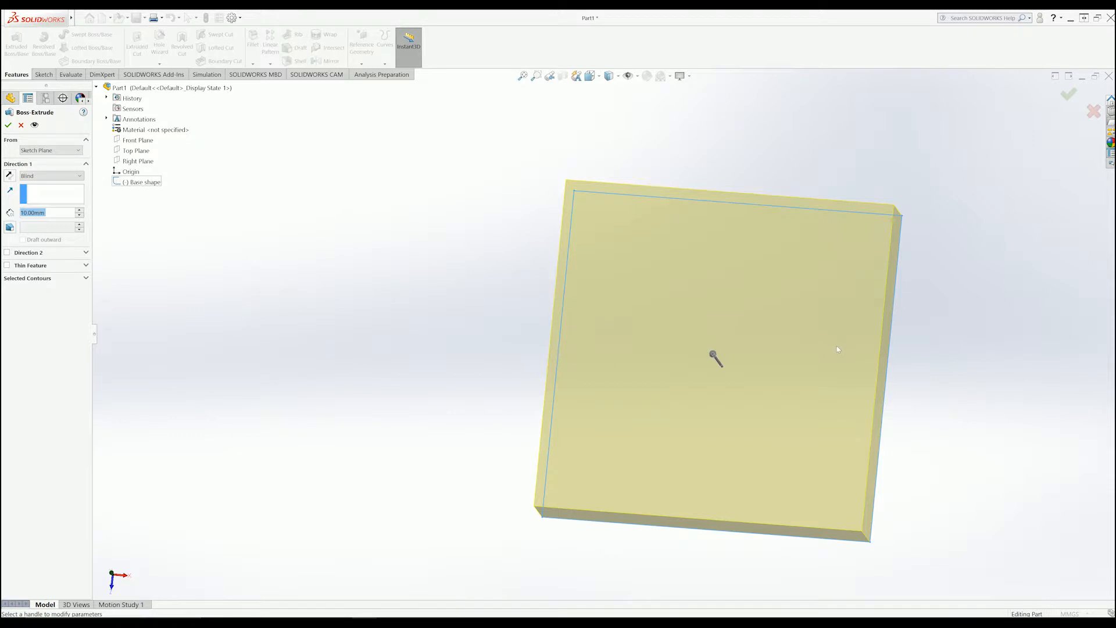
# Examine the extrusion preview from the side and from oblique angles.
pyautogui.moveTo(488, 360); pyautogui.dragTo(498, 79, button='middle')
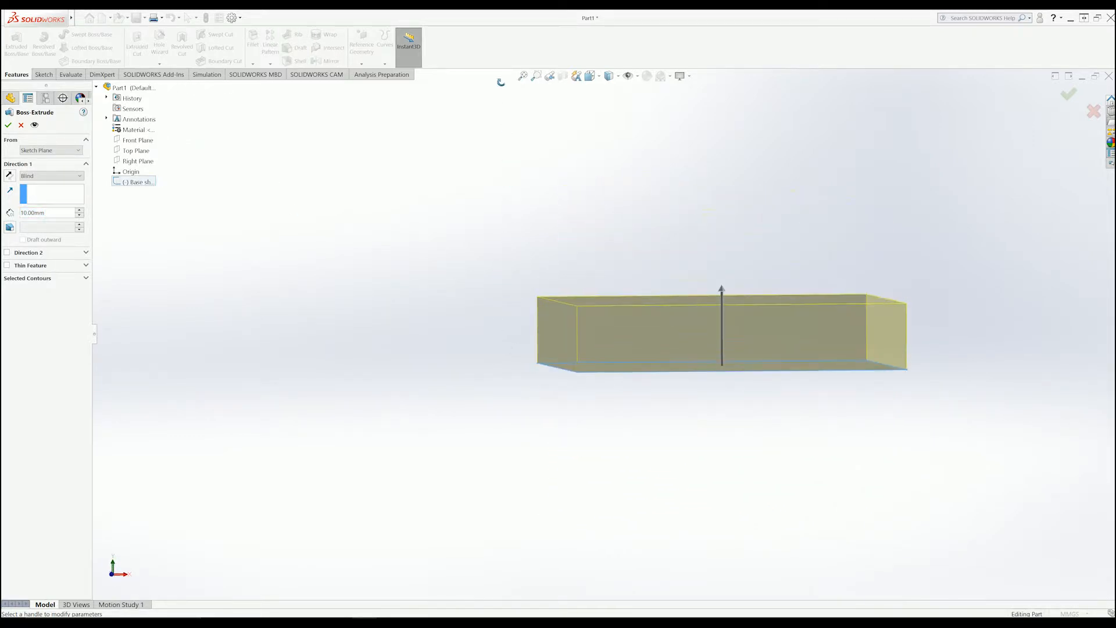
pyautogui.moveTo(540, 139); pyautogui.dragTo(835, 191, button='middle')
pyautogui.scroll(1, 834, 191)
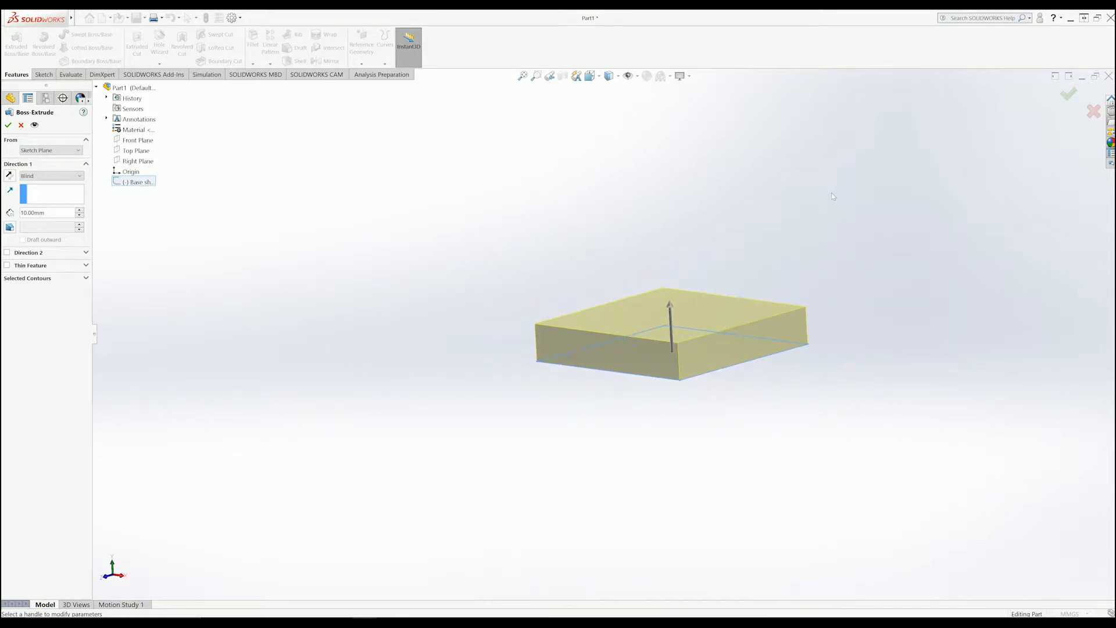
pyautogui.scroll(2, 798, 235)
pyautogui.scroll(-2, 798, 235)
pyautogui.moveTo(663, 347); pyautogui.dragTo(604, 385, button='middle')
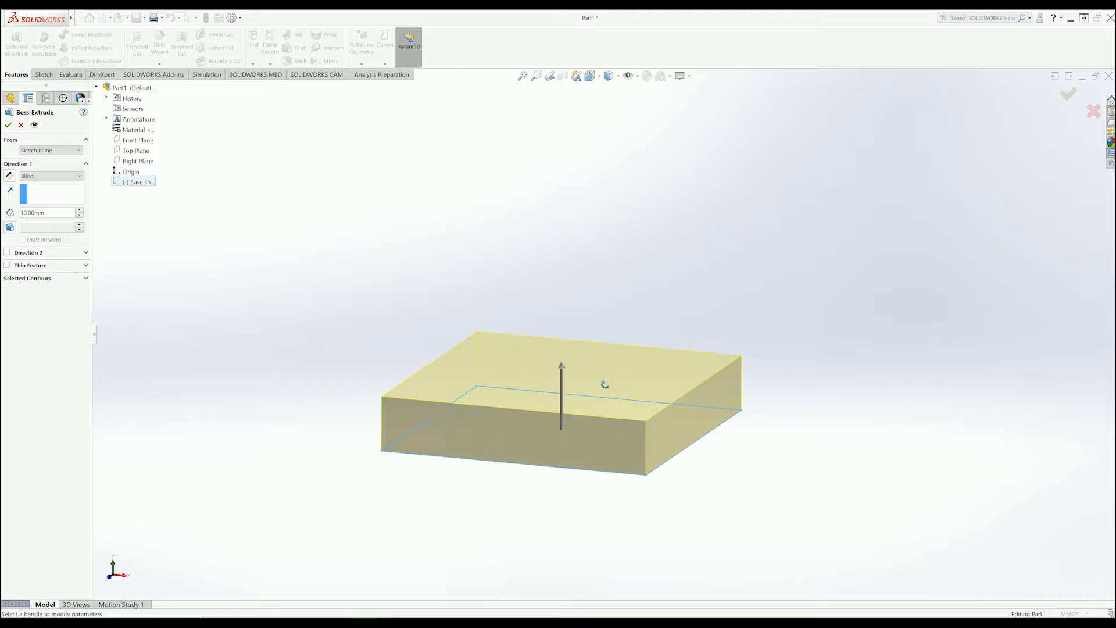
pyautogui.scroll(2, 613, 319)
pyautogui.scroll(-1, 657, 227)
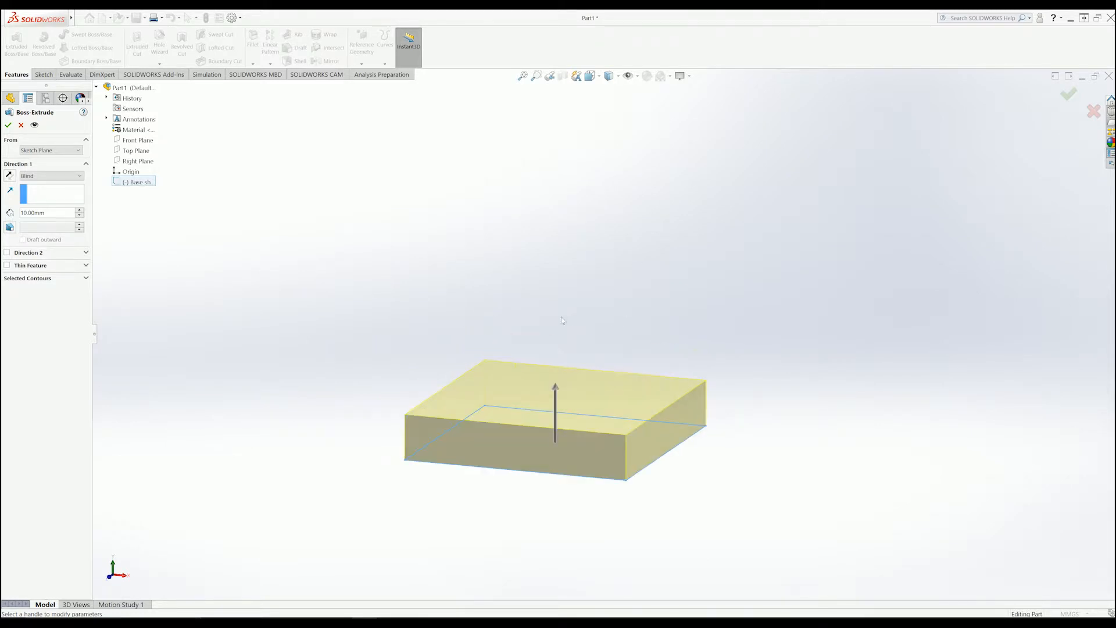
# Inspect the extrusion preview in isometric, front and top orientations and again from an oblique angle.
pyautogui.press('space')
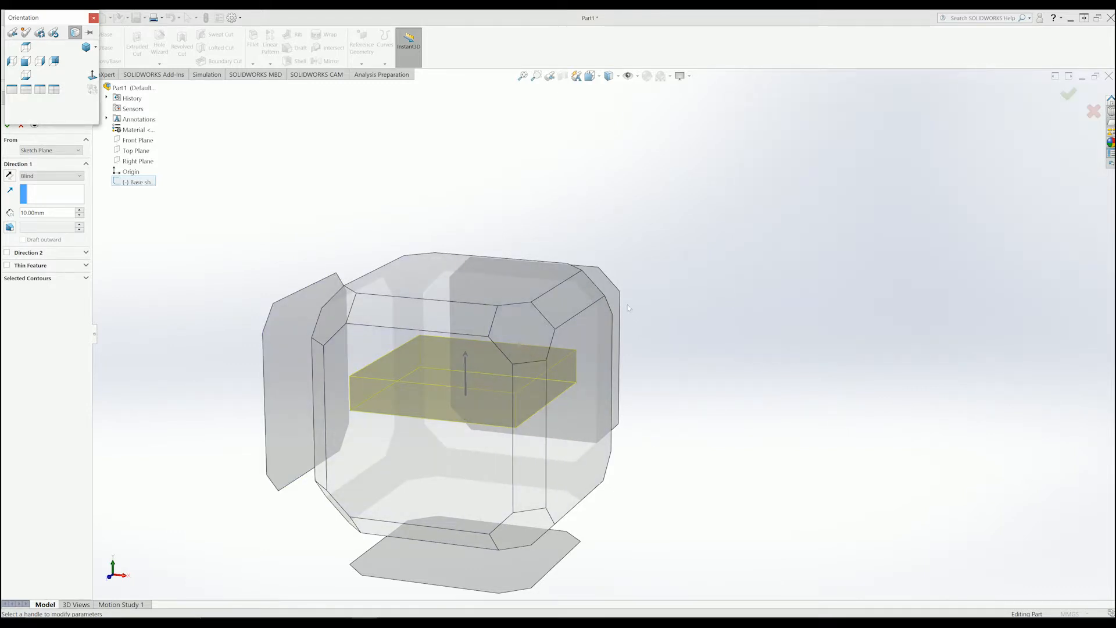
pyautogui.click(521, 343)
pyautogui.press('space')
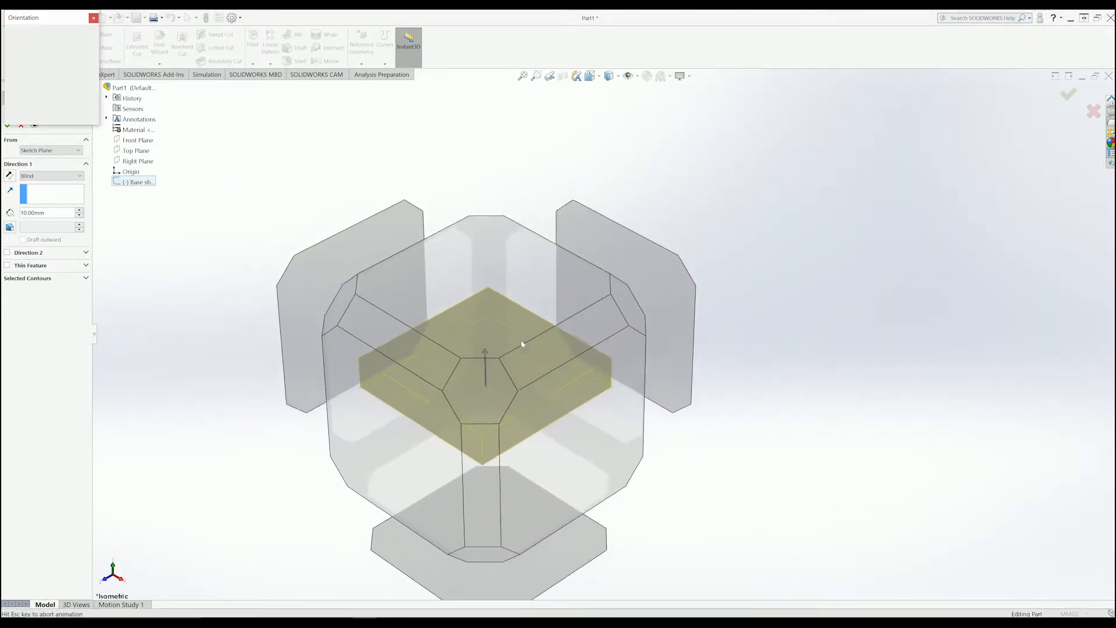
pyautogui.click(409, 437)
pyautogui.press('space')
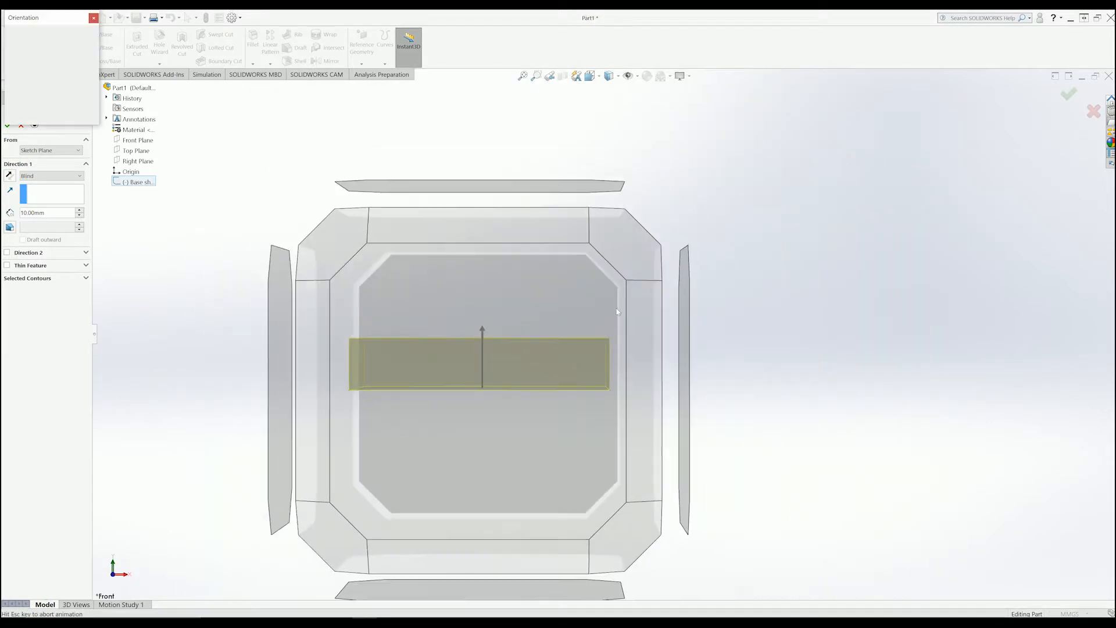
pyautogui.click(514, 230)
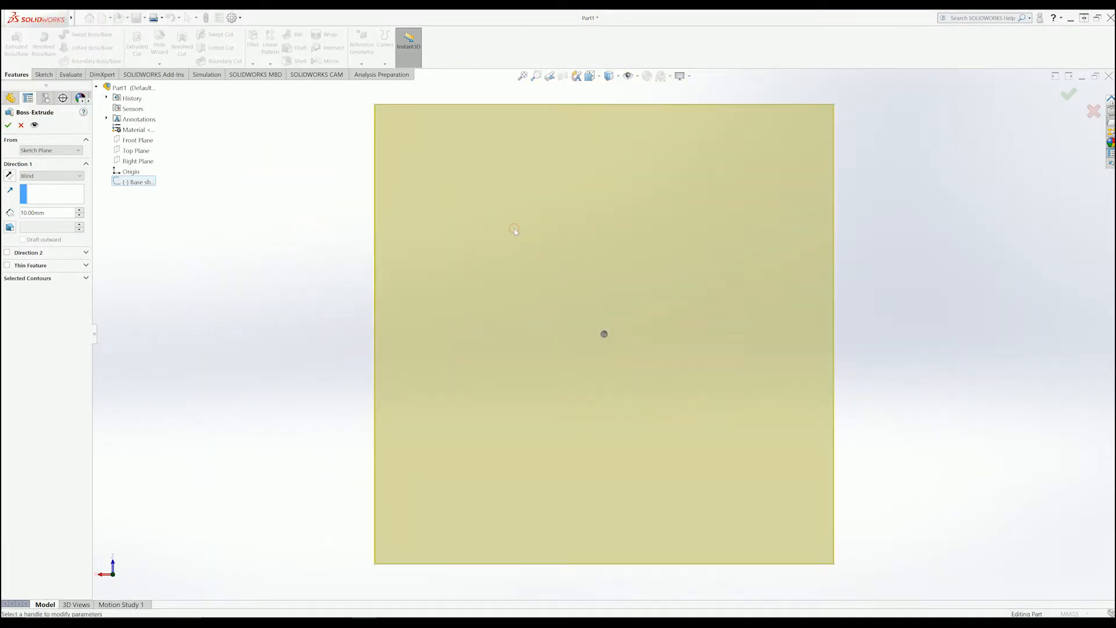
pyautogui.moveTo(753, 479); pyautogui.dragTo(761, 289, button='middle')
pyautogui.scroll(3, 681, 286)
pyautogui.scroll(-2, 679, 284)
pyautogui.moveTo(678, 284); pyautogui.dragTo(686, 264, button='middle')
pyautogui.scroll(4, 682, 259)
pyautogui.scroll(-2, 594, 234)
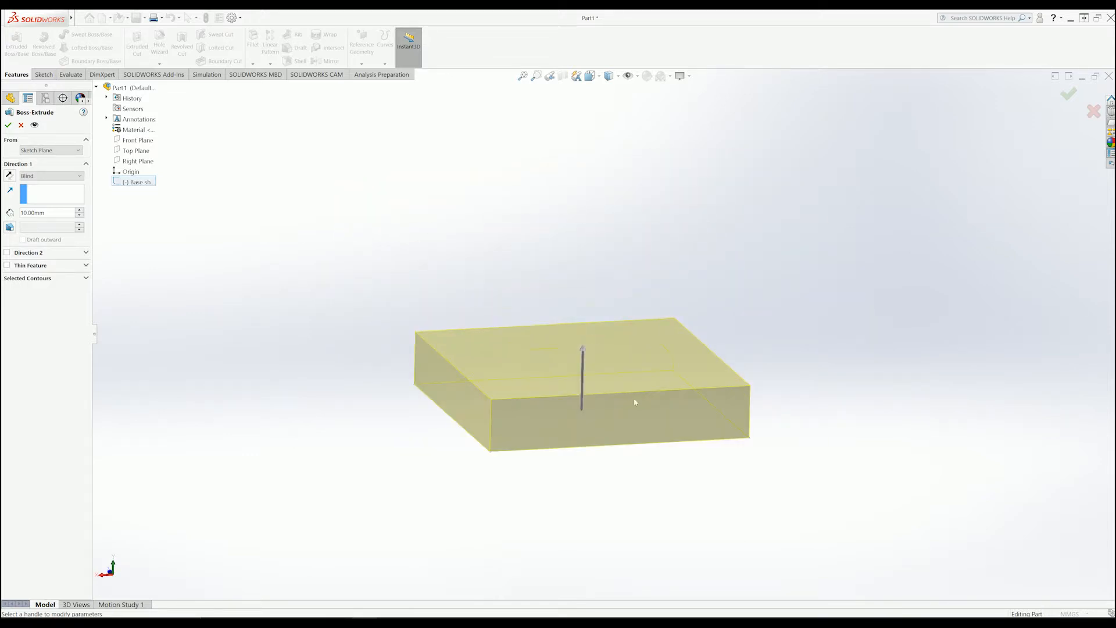
pyautogui.moveTo(665, 443)
pyautogui.mouseDown(button='middle')
pyautogui.moveTo(685, 406)
pyautogui.moveTo(671, 446)
pyautogui.mouseUp(button='middle')
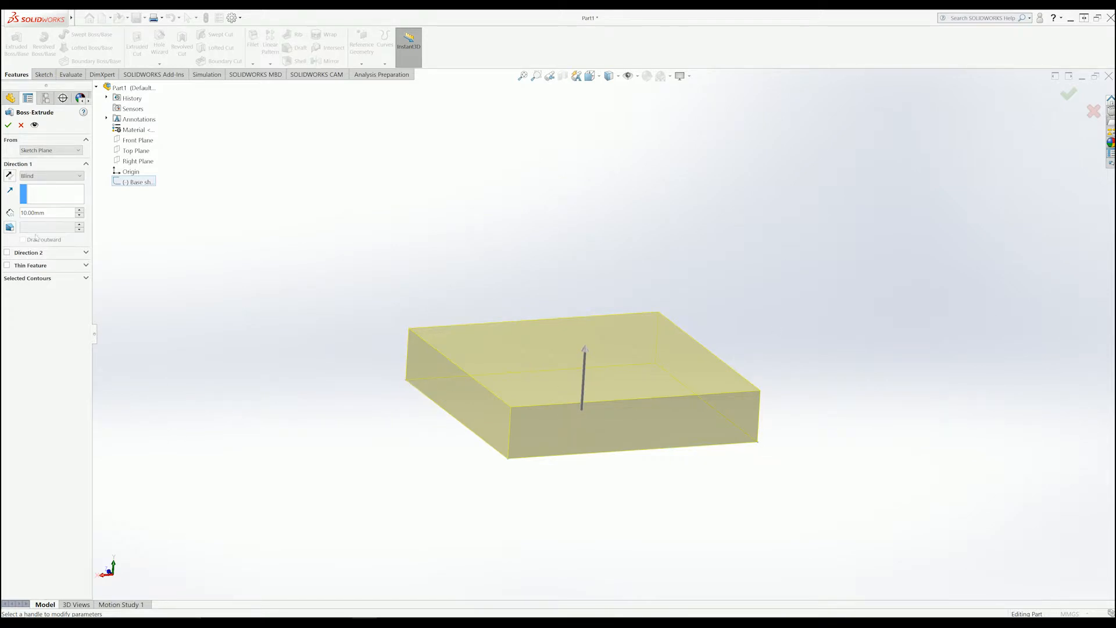
# Set the extrusion depth to 50 mm.
pyautogui.doubleClick(53, 213)
pyautogui.write('50')
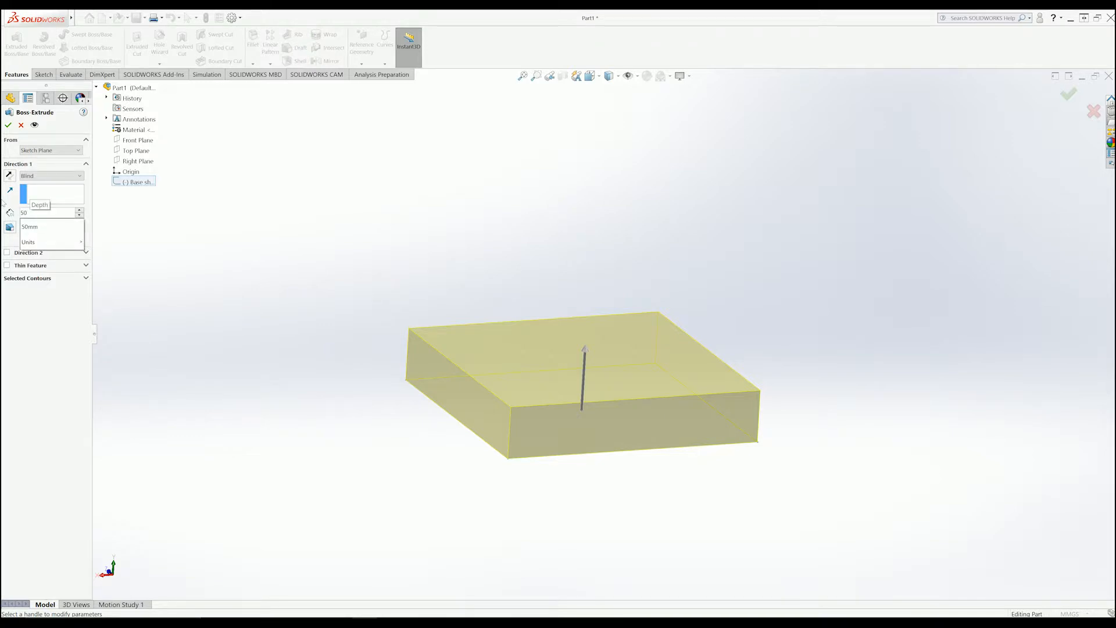
pyautogui.press('Return')
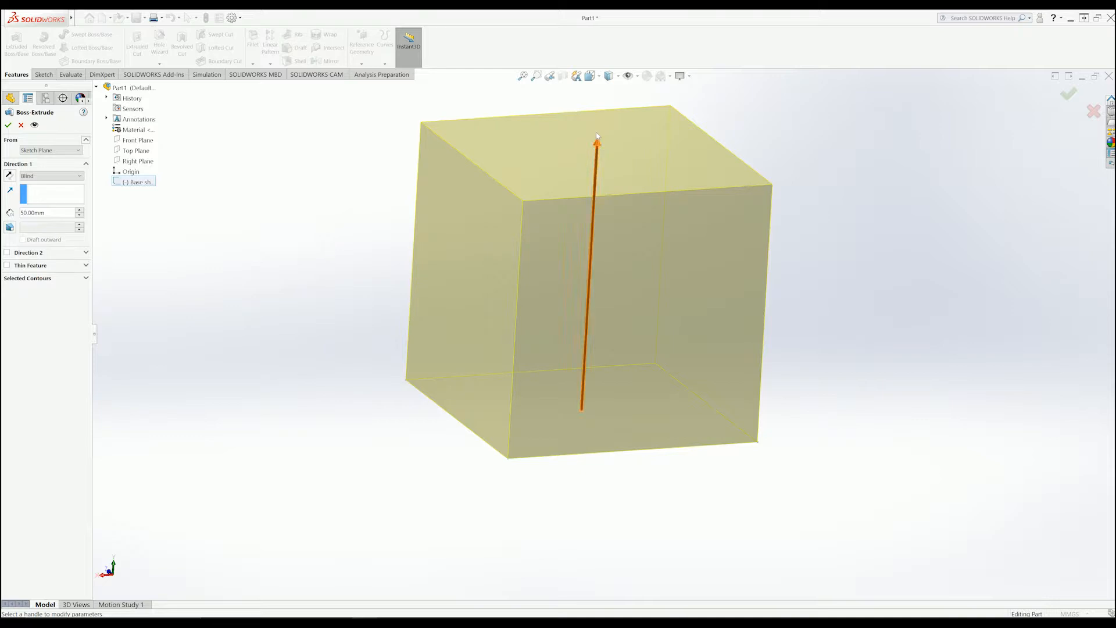
# Try adjusting the extrusion depth with the direction handle and return it to 50 mm.
pyautogui.moveTo(602, 146)
pyautogui.mouseDown()
pyautogui.moveTo(599, 197)
pyautogui.moveTo(611, 145)
pyautogui.mouseUp()
pyautogui.scroll(4, 606, 169)
pyautogui.scroll(-8, 598, 267)
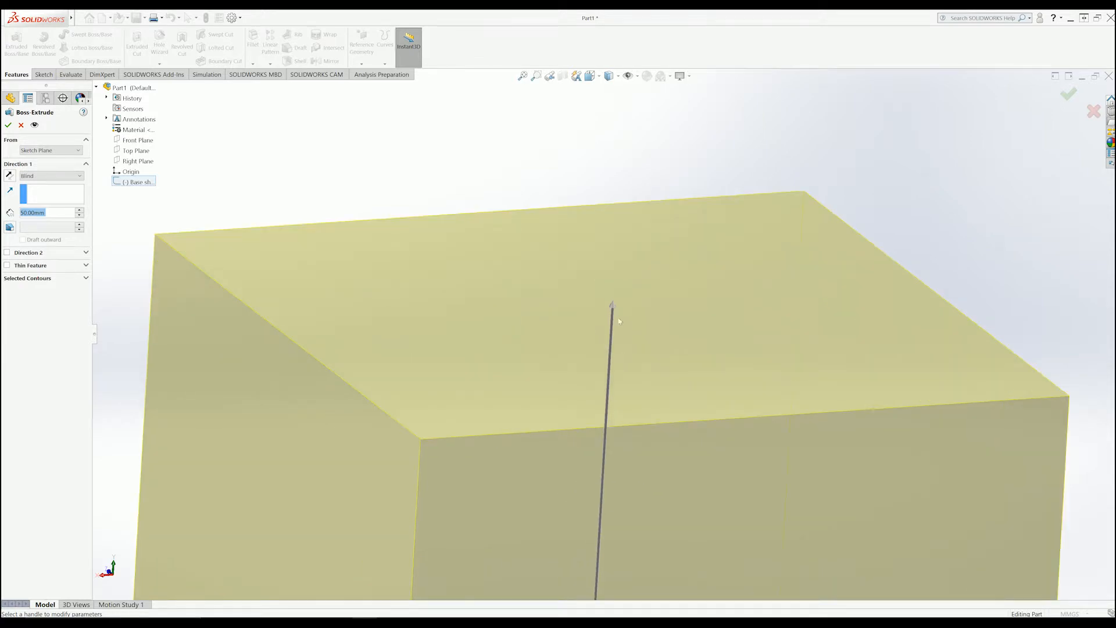
pyautogui.click(615, 312)
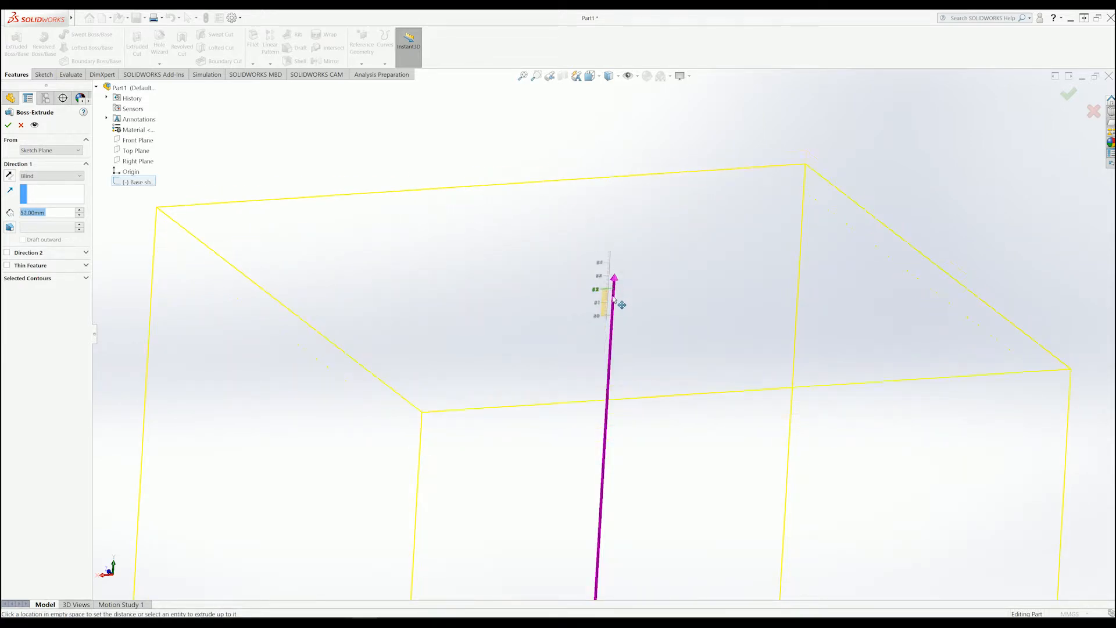
pyautogui.click(613, 314)
pyautogui.scroll(-3, 614, 318)
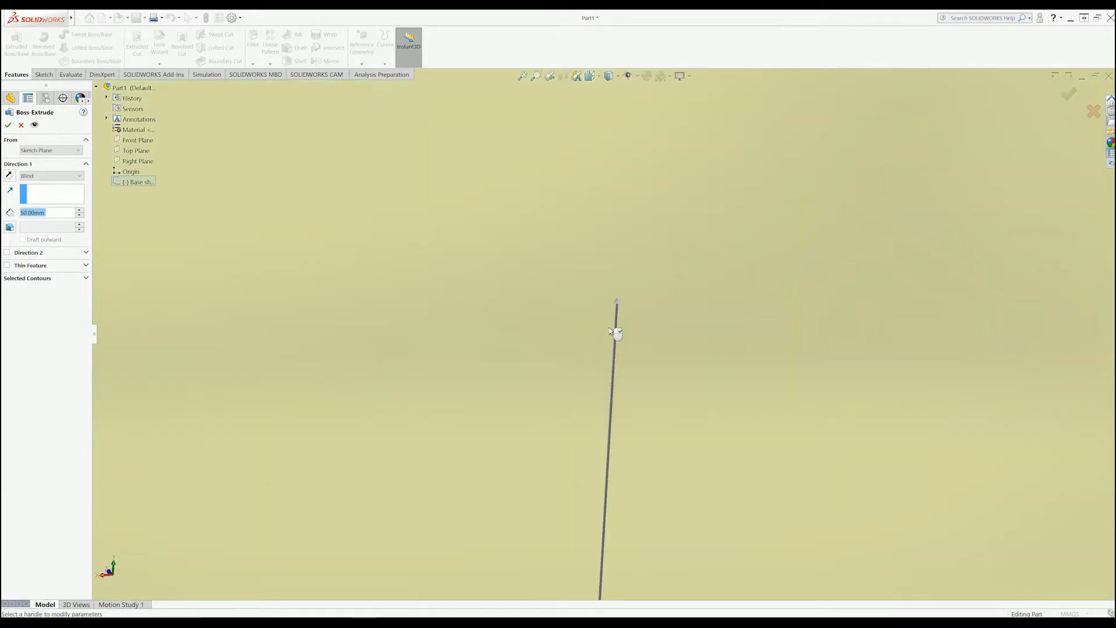
pyautogui.scroll(8, 615, 319)
# Accept the 50 mm extrusion to create the solid cube.
pyautogui.click(64, 214)
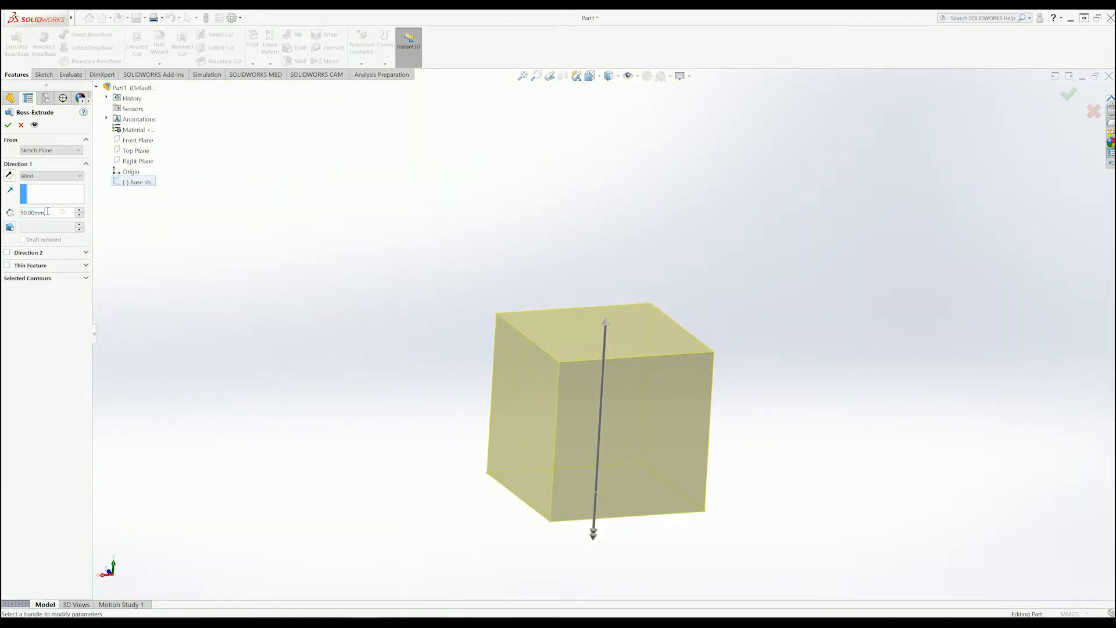
pyautogui.moveTo(842, 473); pyautogui.dragTo(752, 428, button='middle')
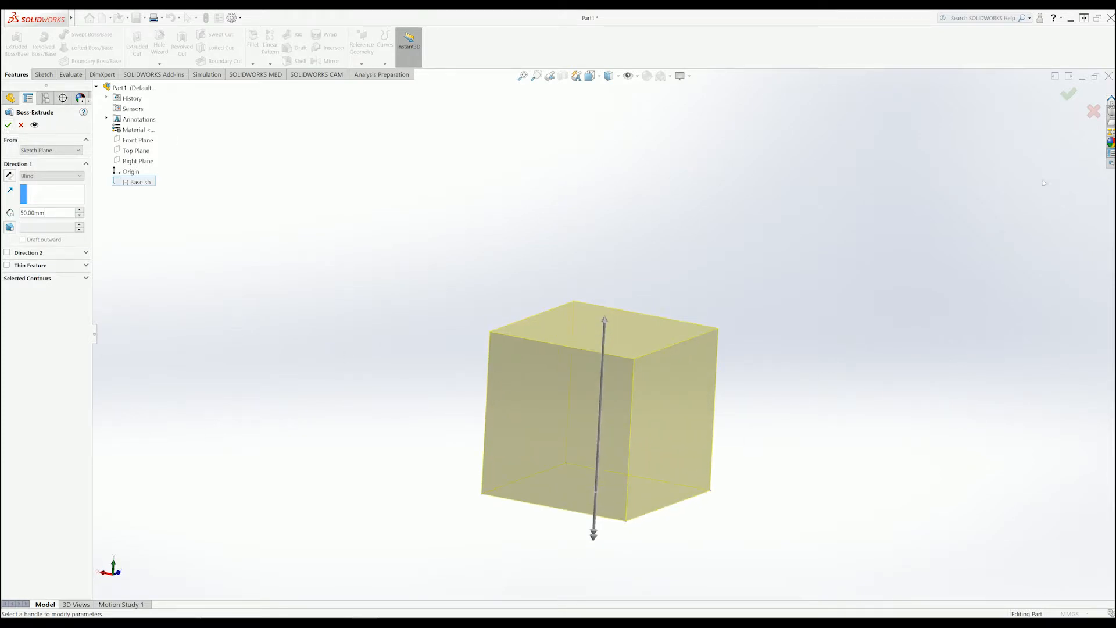
pyautogui.click(1068, 94)
# Examine the extruded cube's faces from several sides to choose a face for the next sketch.
pyautogui.moveTo(737, 401); pyautogui.dragTo(728, 442, button='middle')
pyautogui.click(793, 420)
pyautogui.moveTo(791, 422); pyautogui.dragTo(827, 368, button='middle')
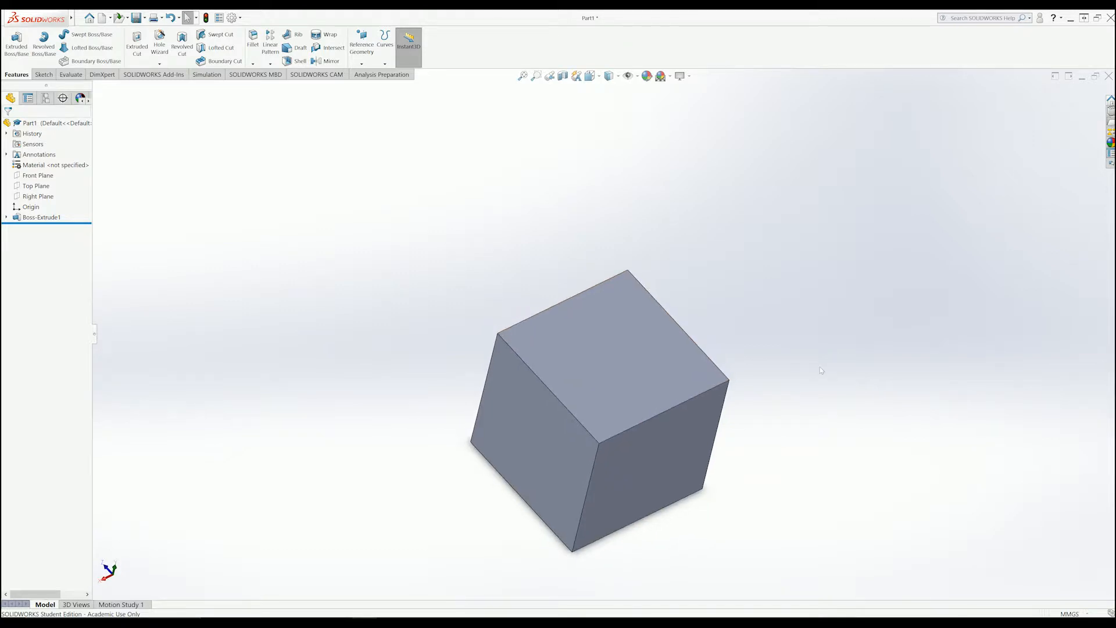
pyautogui.moveTo(767, 399); pyautogui.dragTo(785, 447, button='middle')
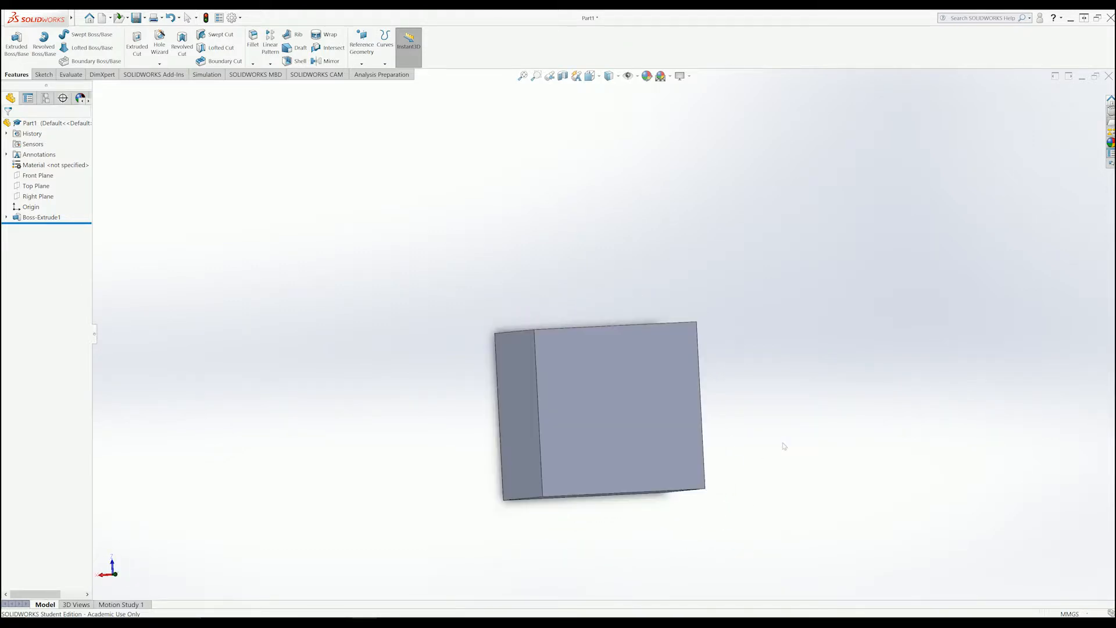
pyautogui.click(614, 423)
pyautogui.click(810, 354)
pyautogui.moveTo(747, 353); pyautogui.dragTo(714, 468, button='middle')
pyautogui.moveTo(725, 379); pyautogui.dragTo(526, 358, button='middle')
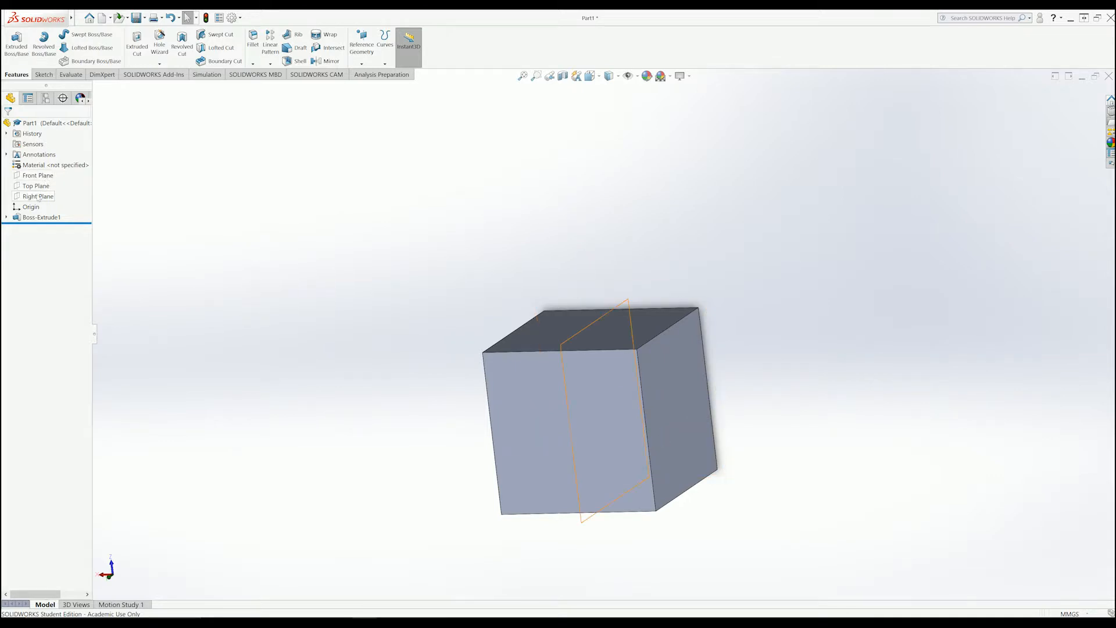
pyautogui.moveTo(553, 406); pyautogui.dragTo(535, 420, button='middle')
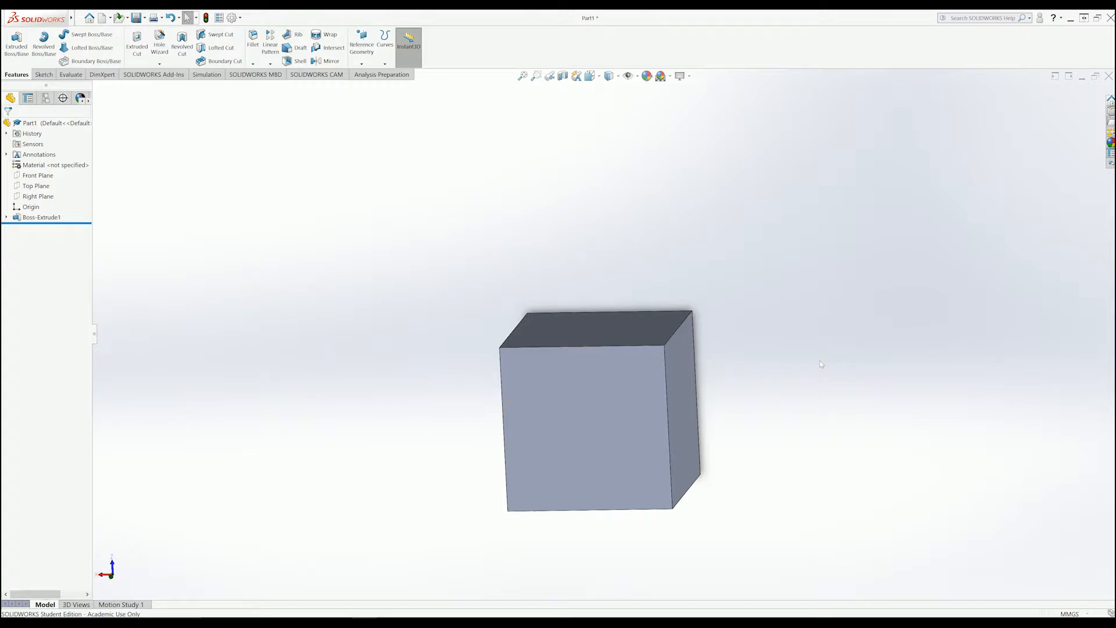
pyautogui.moveTo(821, 364); pyautogui.dragTo(715, 431, button='middle')
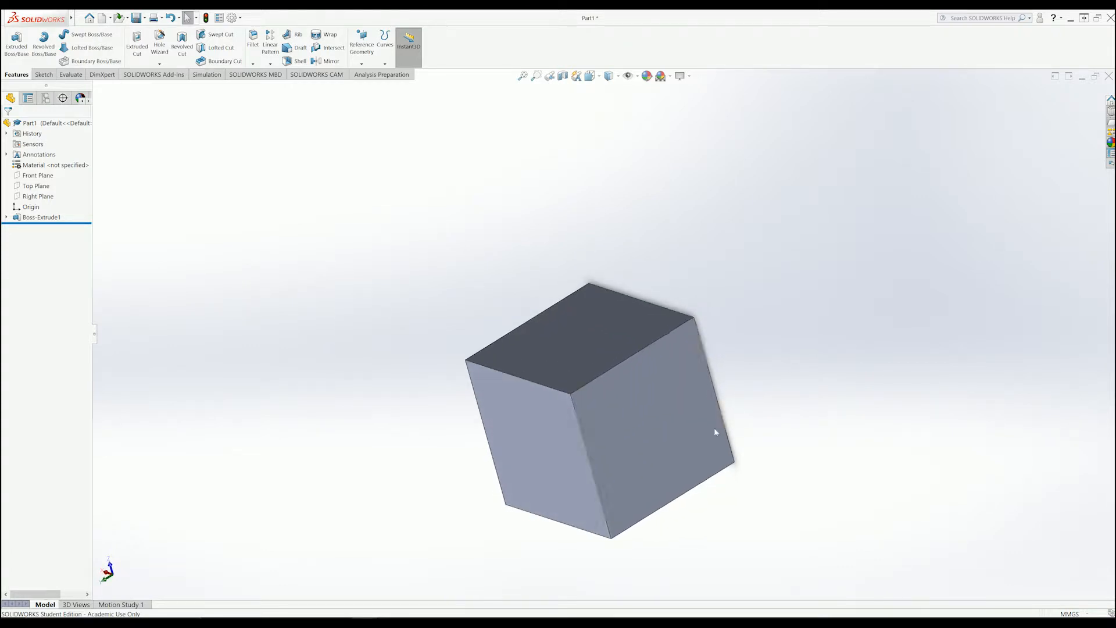
pyautogui.moveTo(787, 458); pyautogui.dragTo(859, 436, button='middle')
pyautogui.moveTo(622, 448); pyautogui.dragTo(616, 343, button='middle')
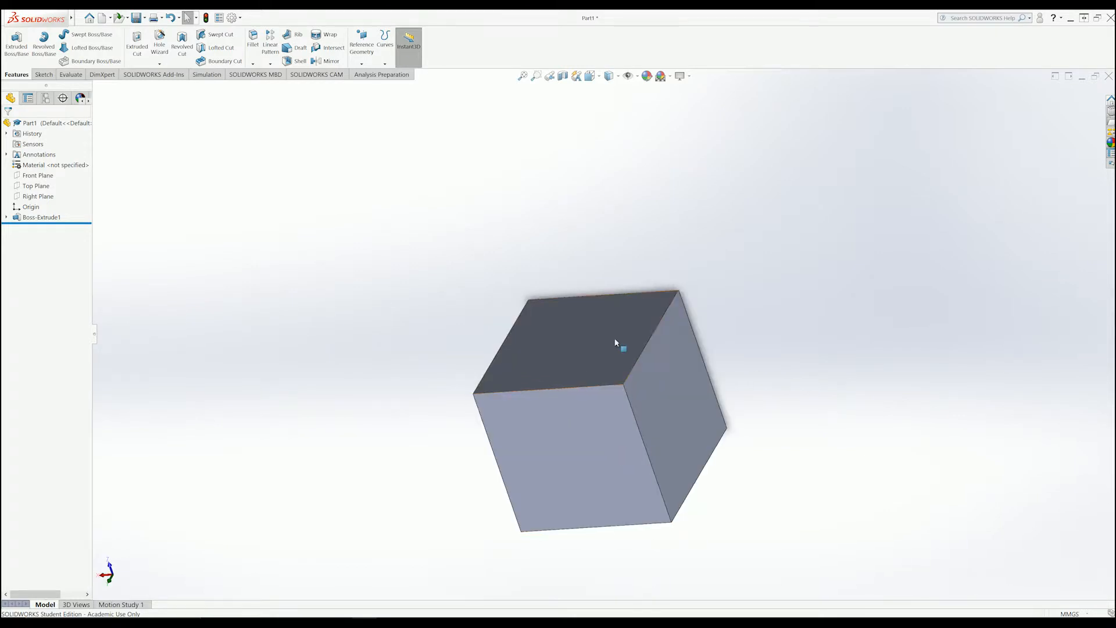
pyautogui.moveTo(700, 411); pyautogui.dragTo(710, 468, button='middle')
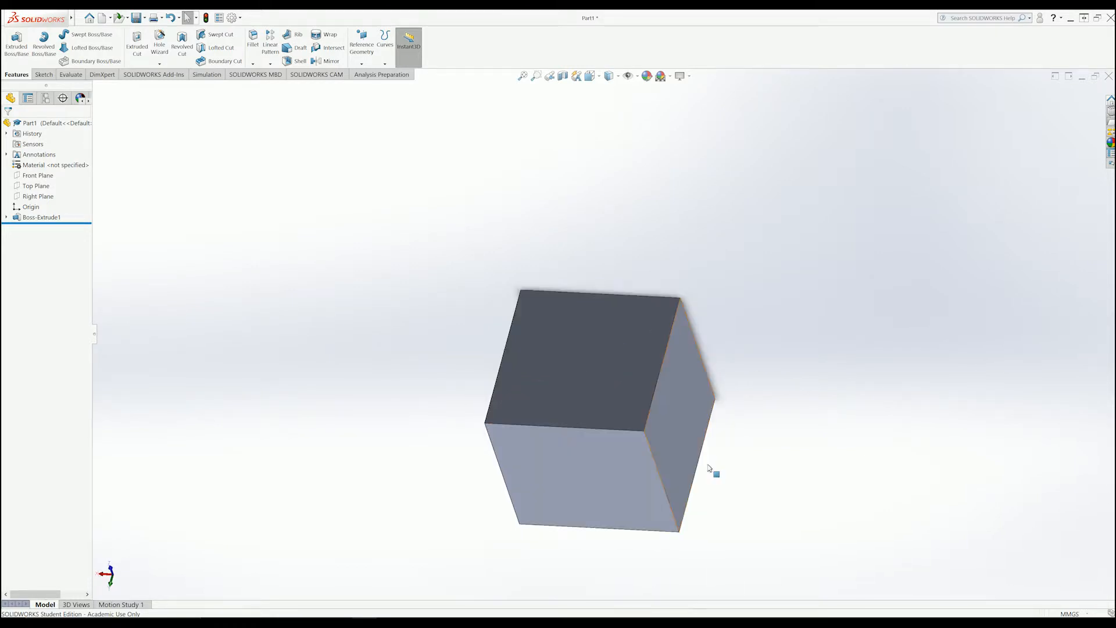
# Start a new sketch on the cube's front face and orient the view normal to it.
pyautogui.click(592, 376)
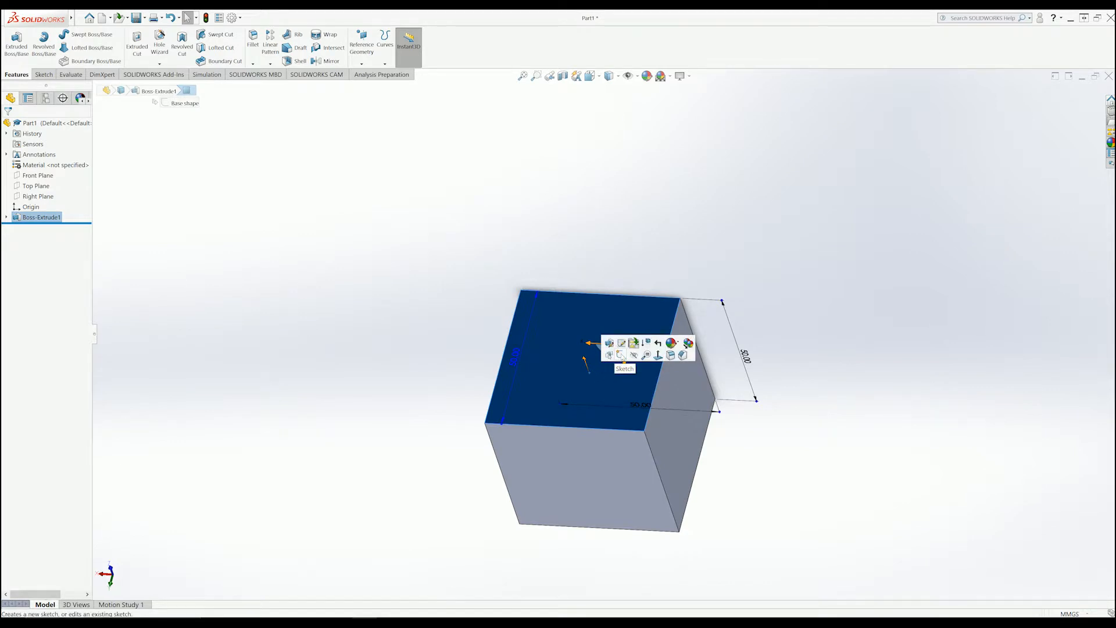
pyautogui.click(621, 355)
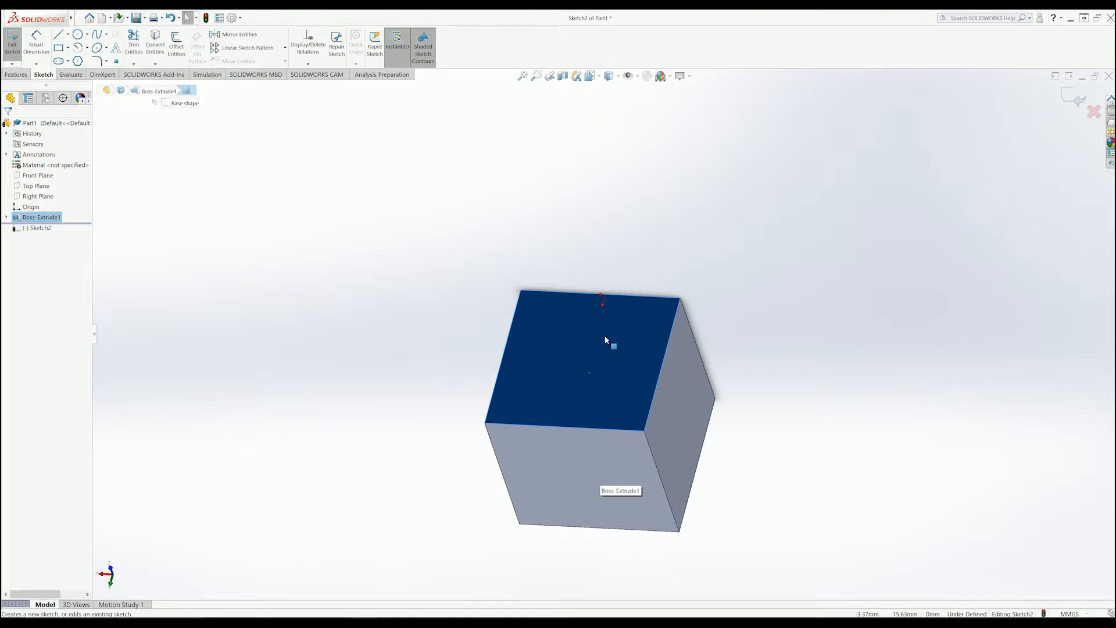
pyautogui.moveTo(588, 354); pyautogui.dragTo(584, 388, button='middle')
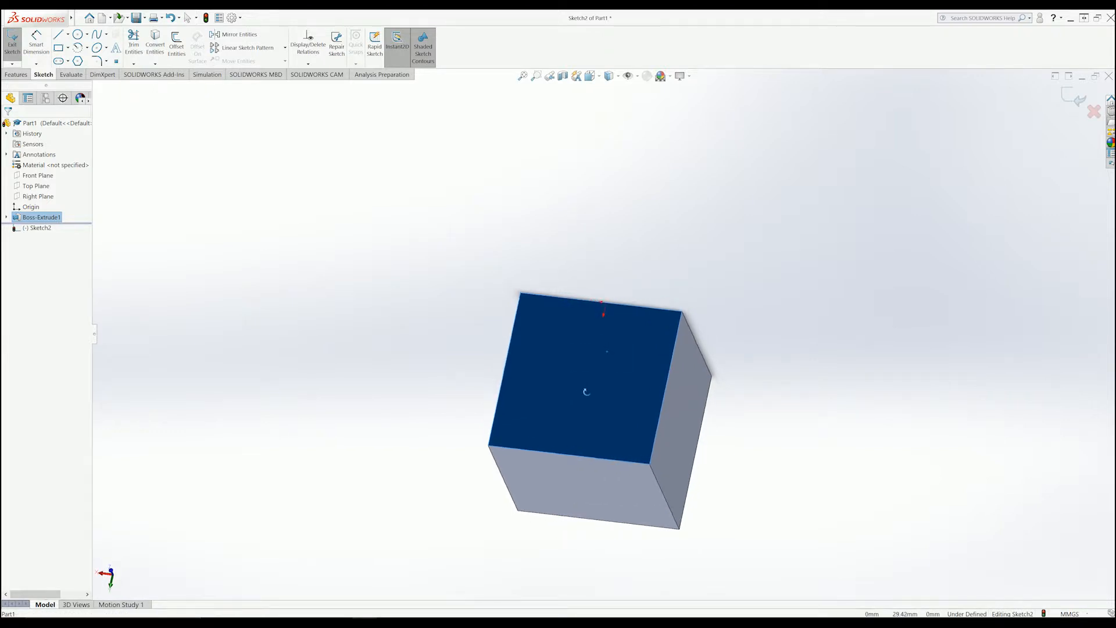
pyautogui.press('space')
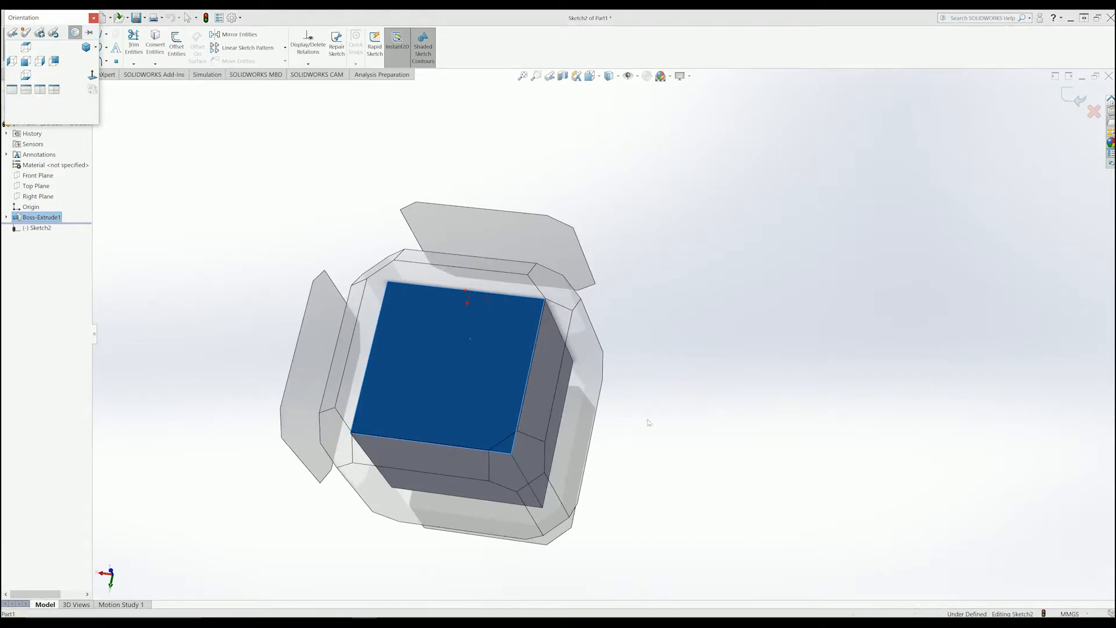
pyautogui.moveTo(46, 21); pyautogui.dragTo(241, 173)
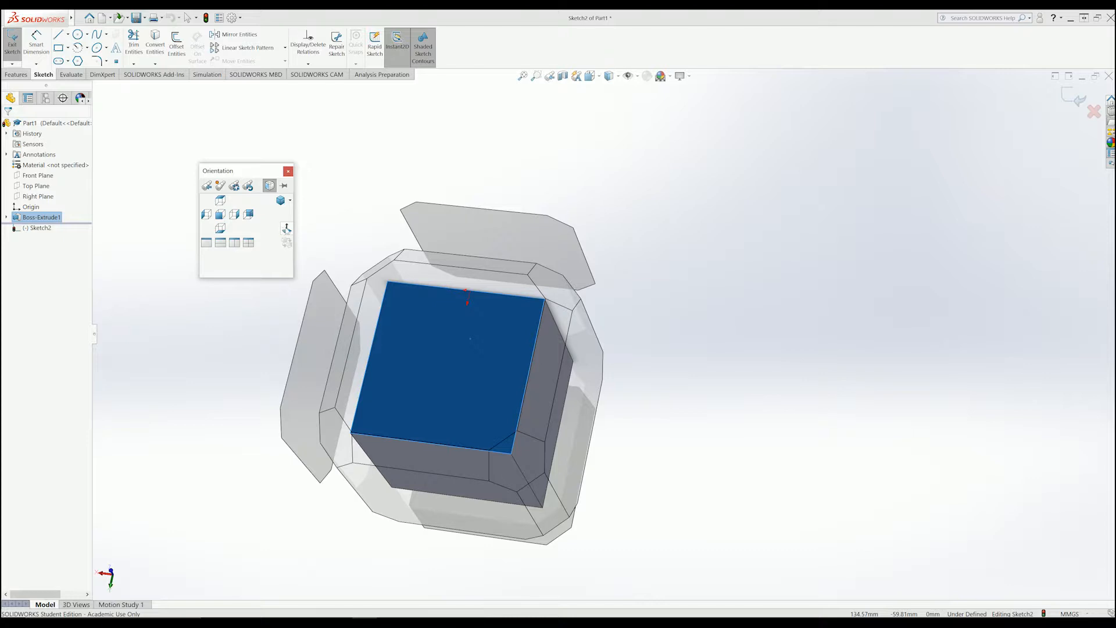
pyautogui.click(286, 229)
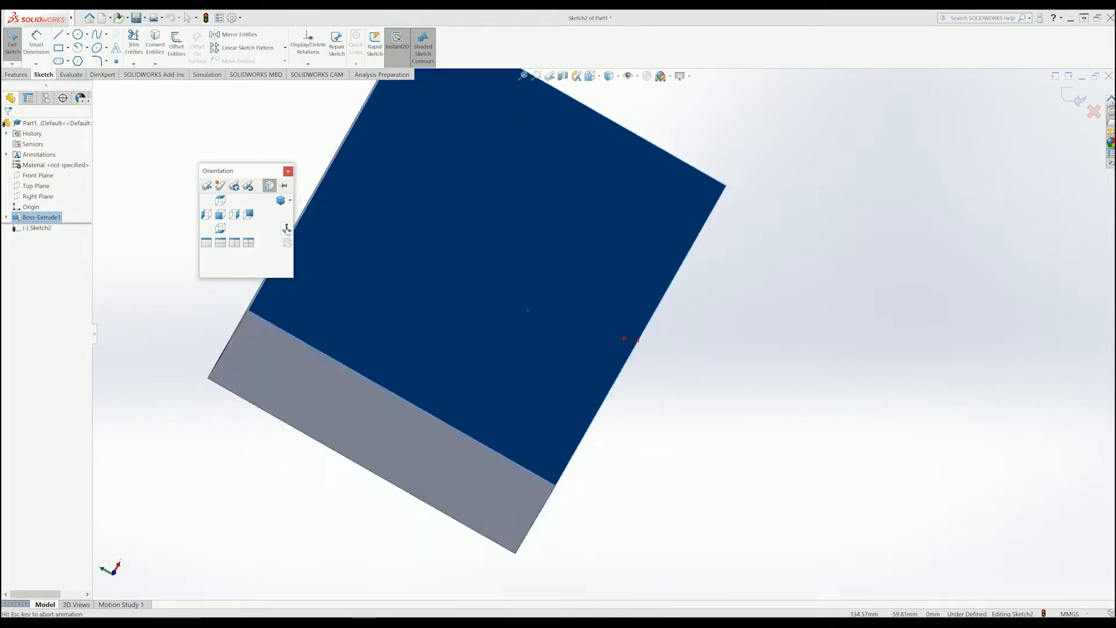
pyautogui.scroll(1, 689, 320)
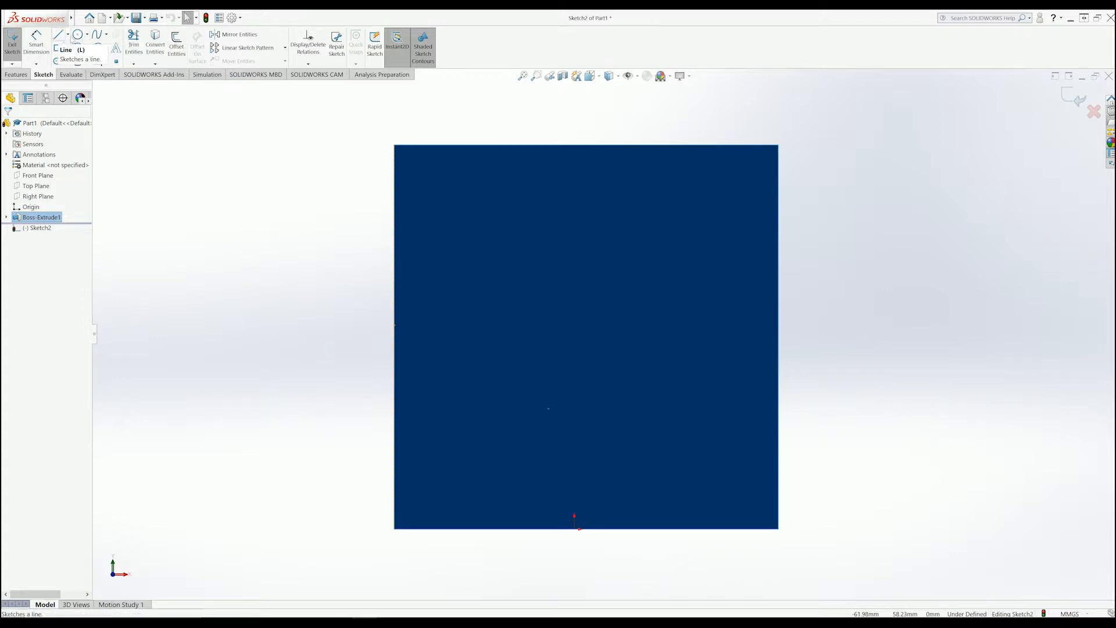
# Sketch a vertical construction line on the front face from the top edge's midpoint to the bottom edge's midpoint.
pyautogui.press('l')
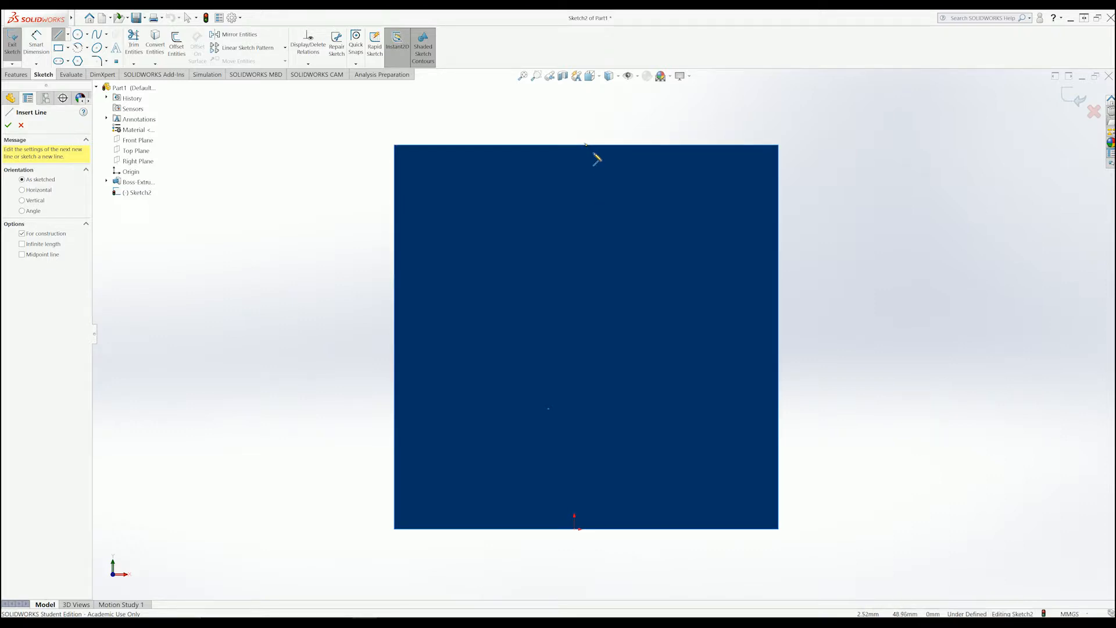
pyautogui.scroll(2, 589, 227)
pyautogui.scroll(-5, 593, 206)
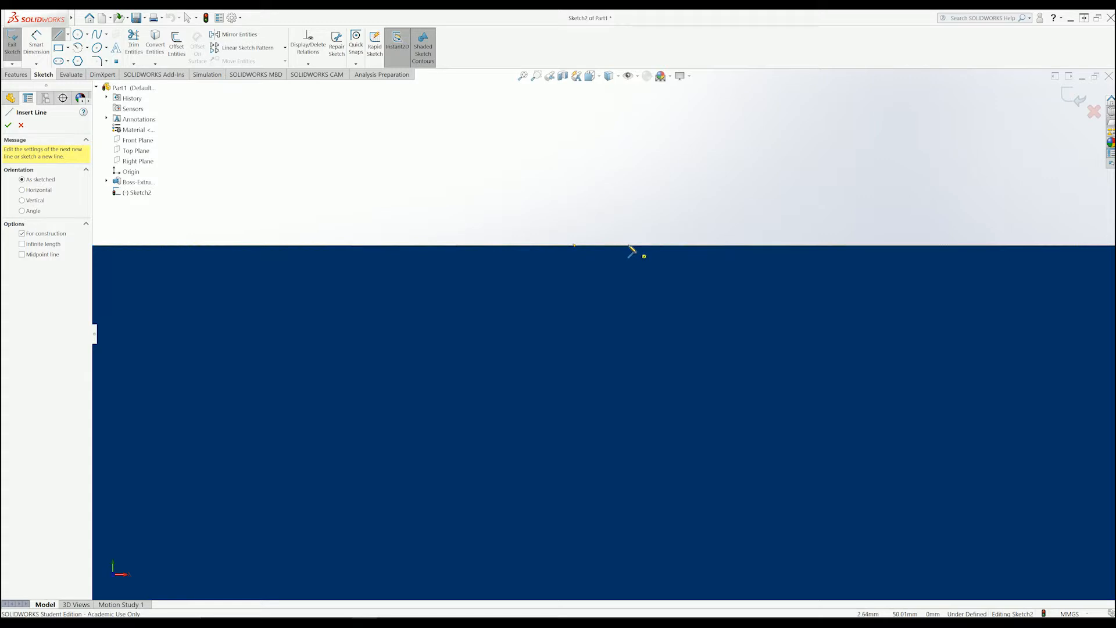
pyautogui.scroll(-2, 771, 249)
pyautogui.scroll(-3, 705, 329)
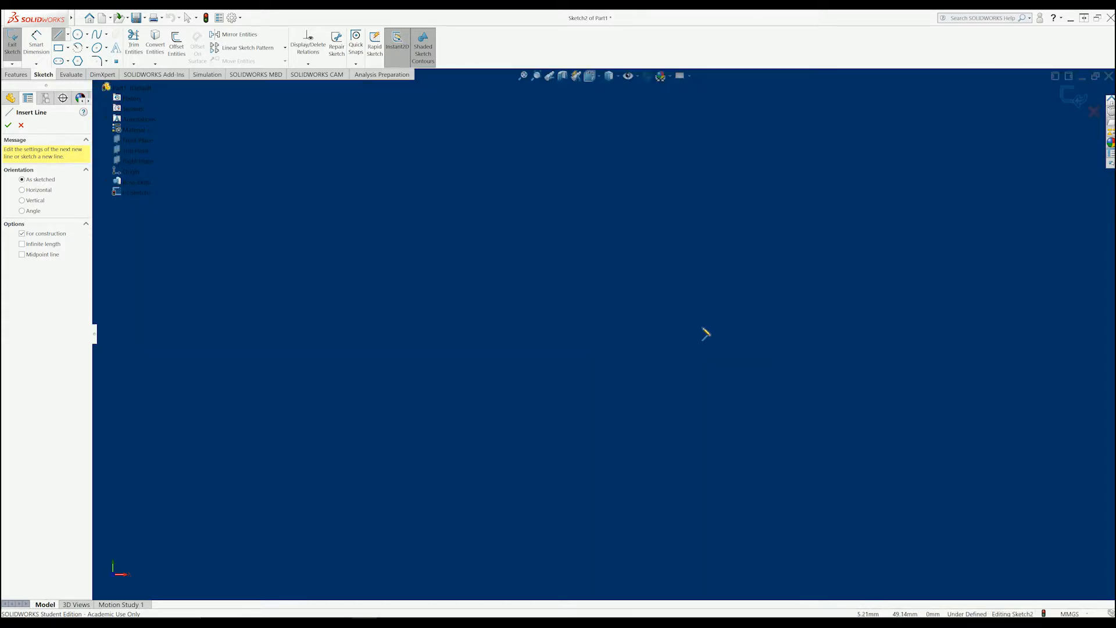
pyautogui.scroll(4, 705, 333)
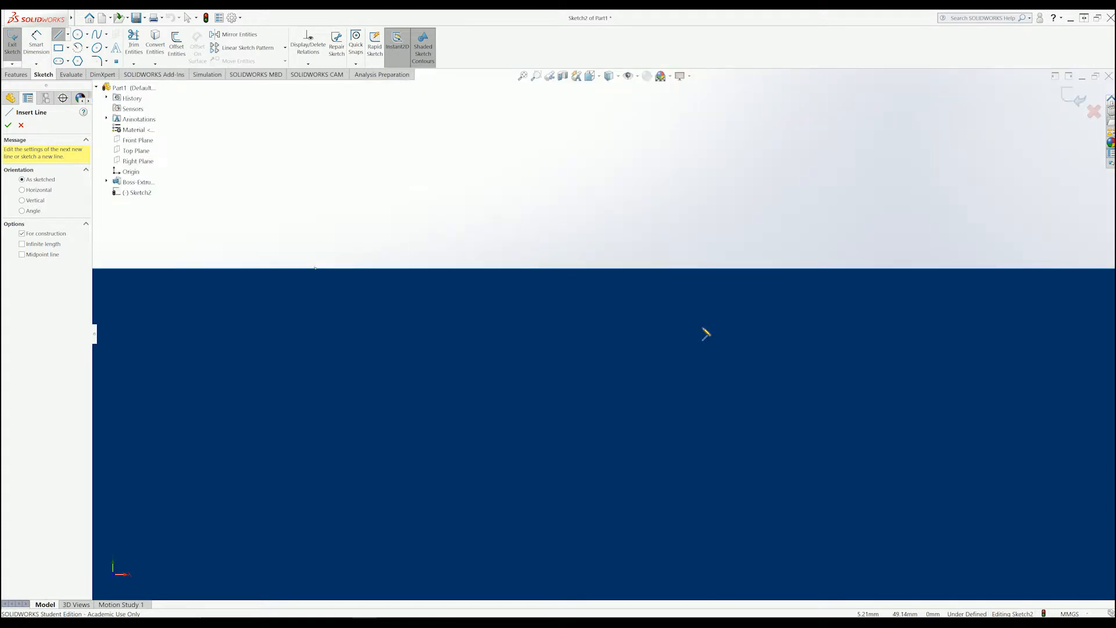
pyautogui.scroll(2, 640, 431)
pyautogui.scroll(-3, 605, 443)
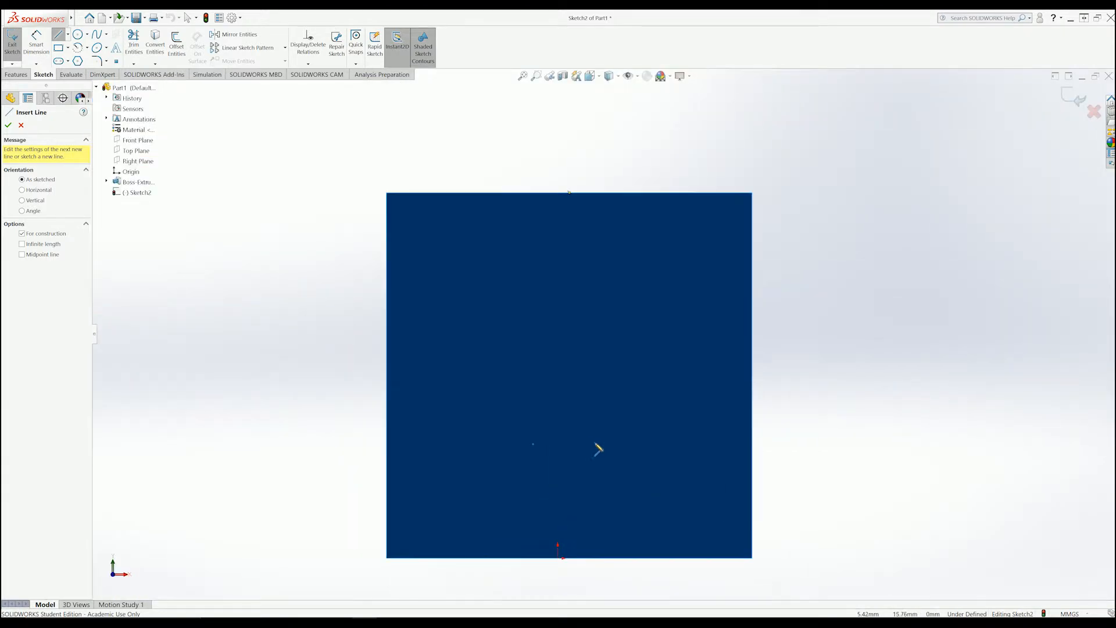
pyautogui.click(569, 192)
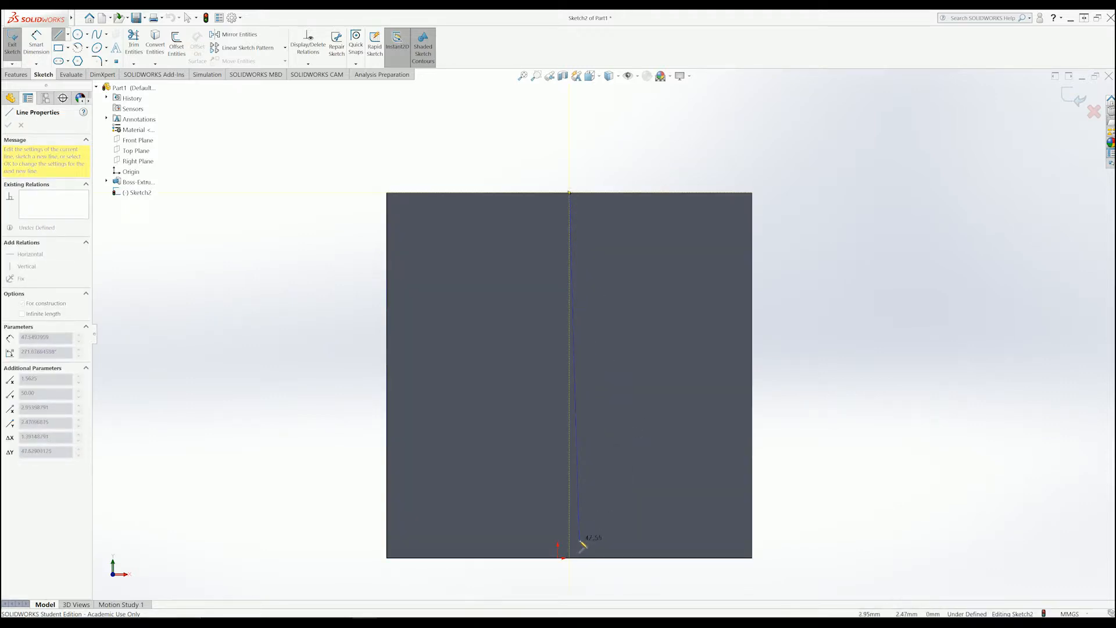
pyautogui.click(569, 557)
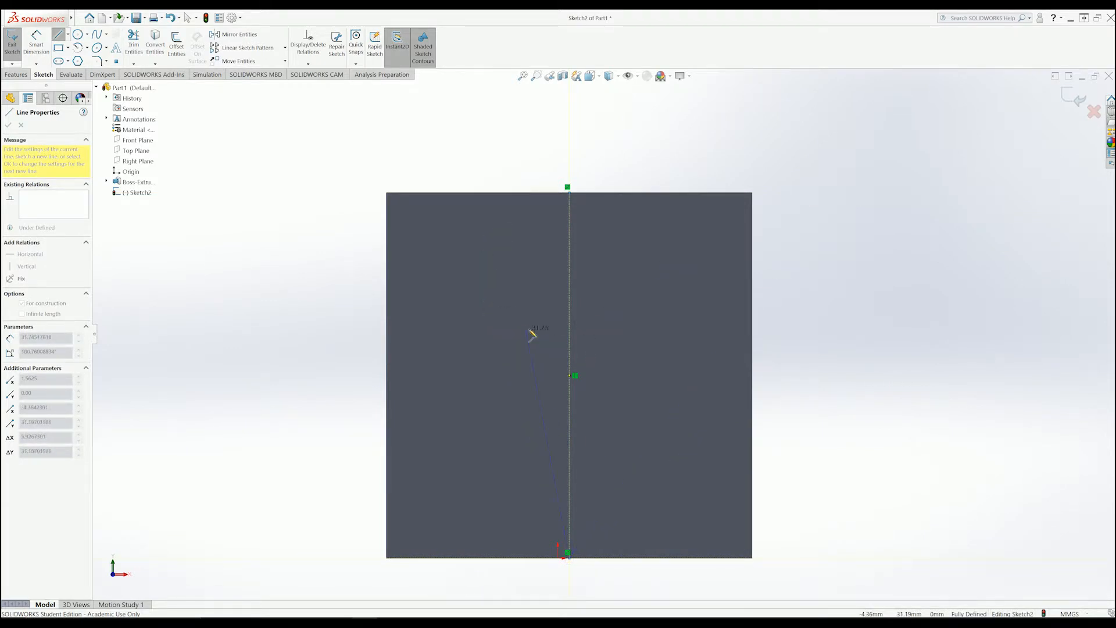
pyautogui.press('Escape')
# Sketch a horizontal construction line across the face between the midpoints of its two side edges.
pyautogui.click(58, 35)
pyautogui.click(23, 233)
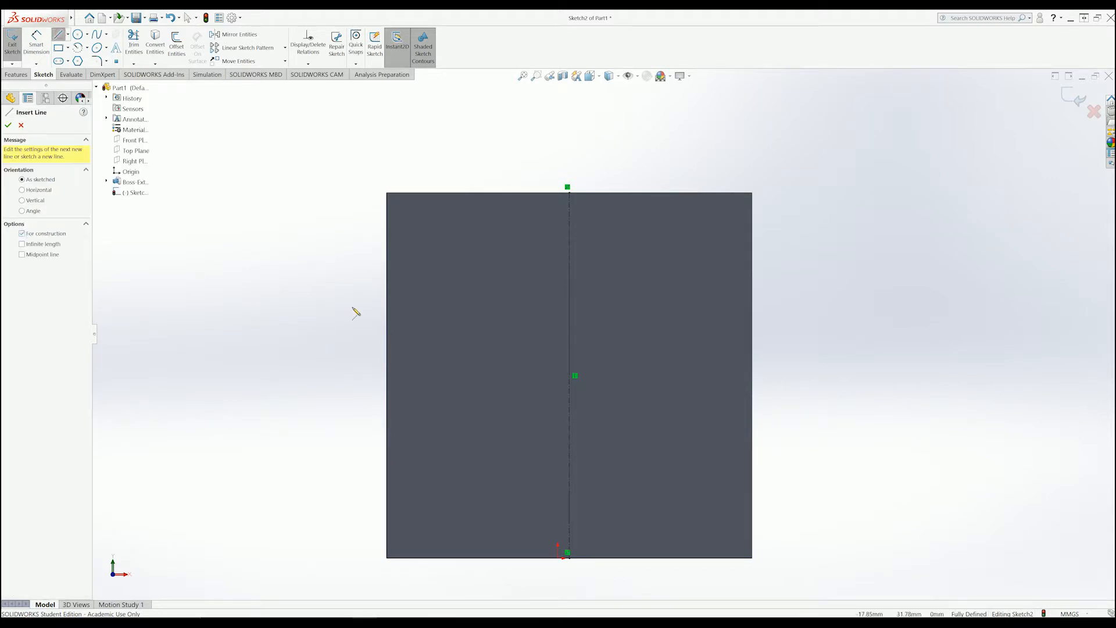
pyautogui.click(753, 376)
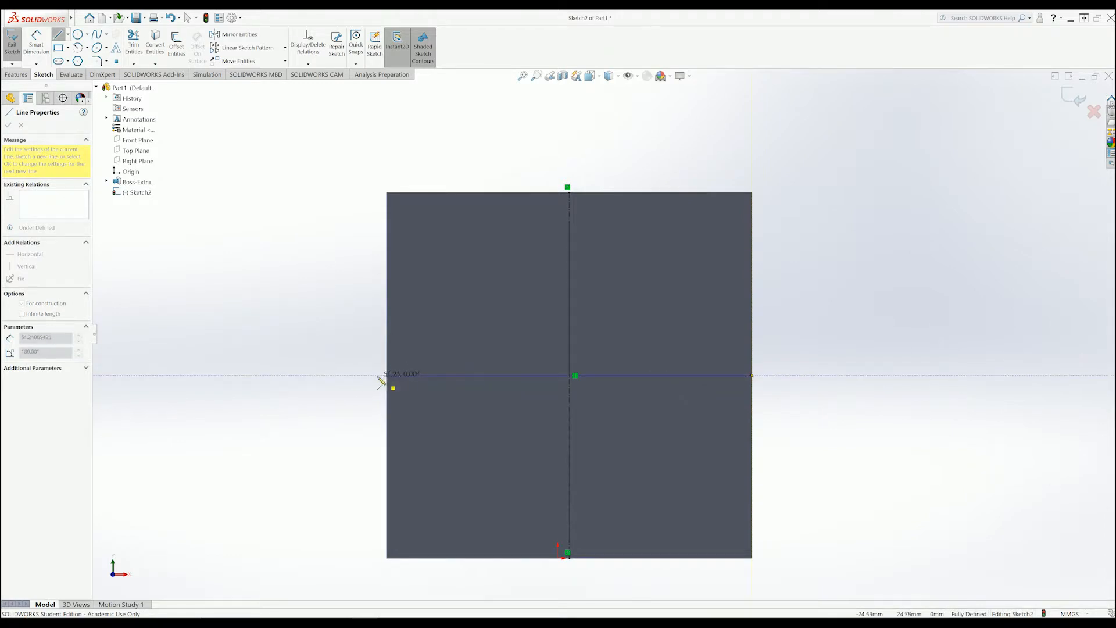
pyautogui.click(387, 376)
pyautogui.press('Escape')
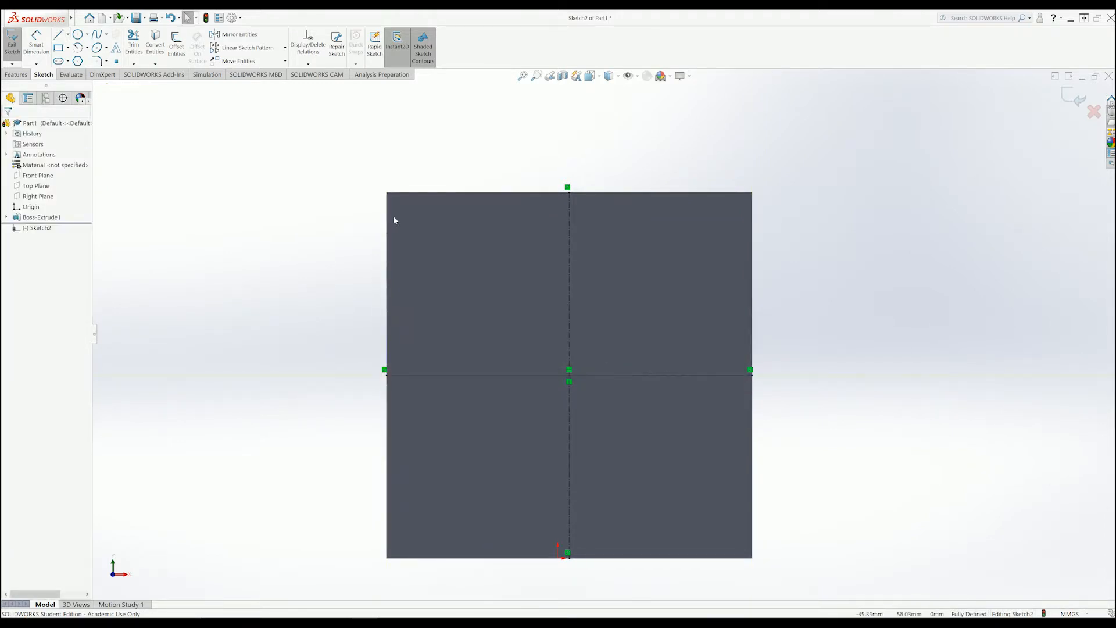
# Sketch a circle about 11.45 mm in diameter centred on the intersection of the two construction lines.
pyautogui.click(77, 33)
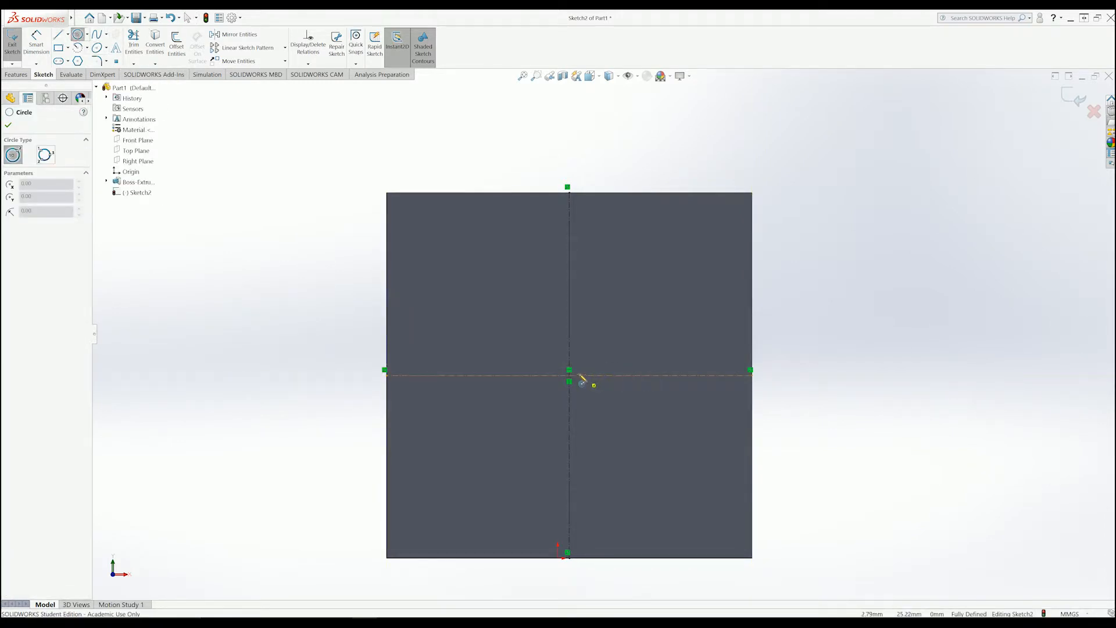
pyautogui.click(569, 376)
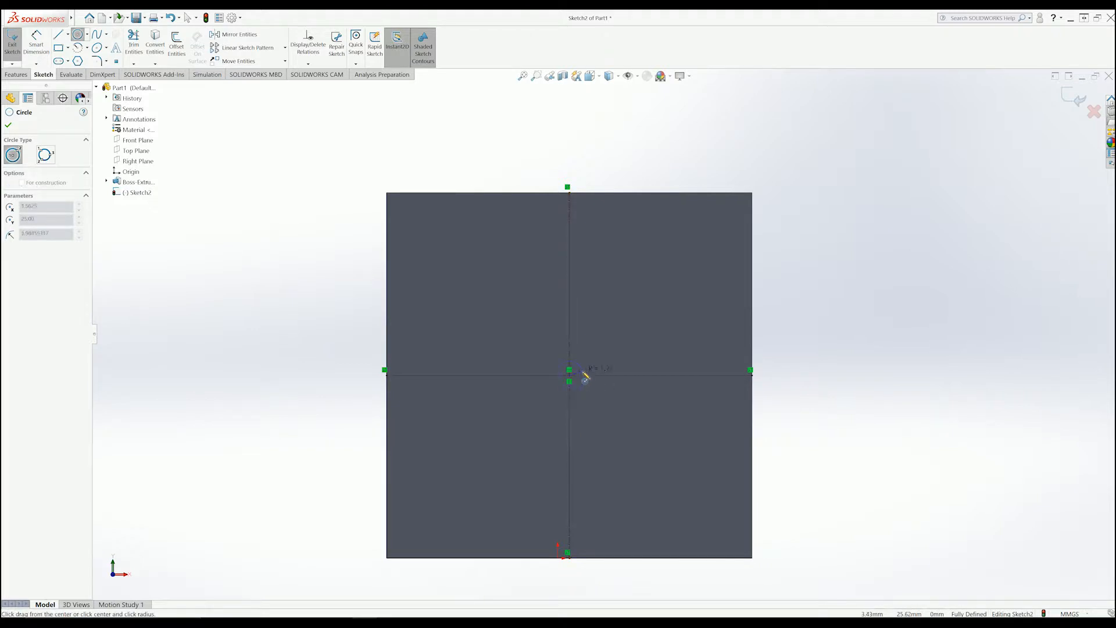
pyautogui.click(614, 383)
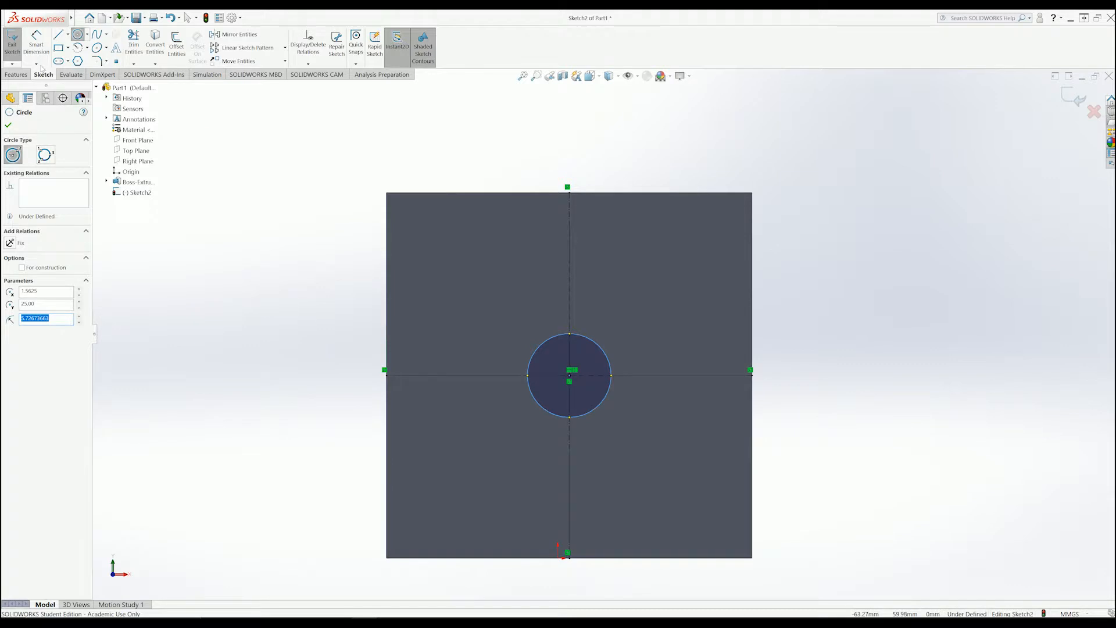
pyautogui.click(36, 45)
pyautogui.click(606, 355)
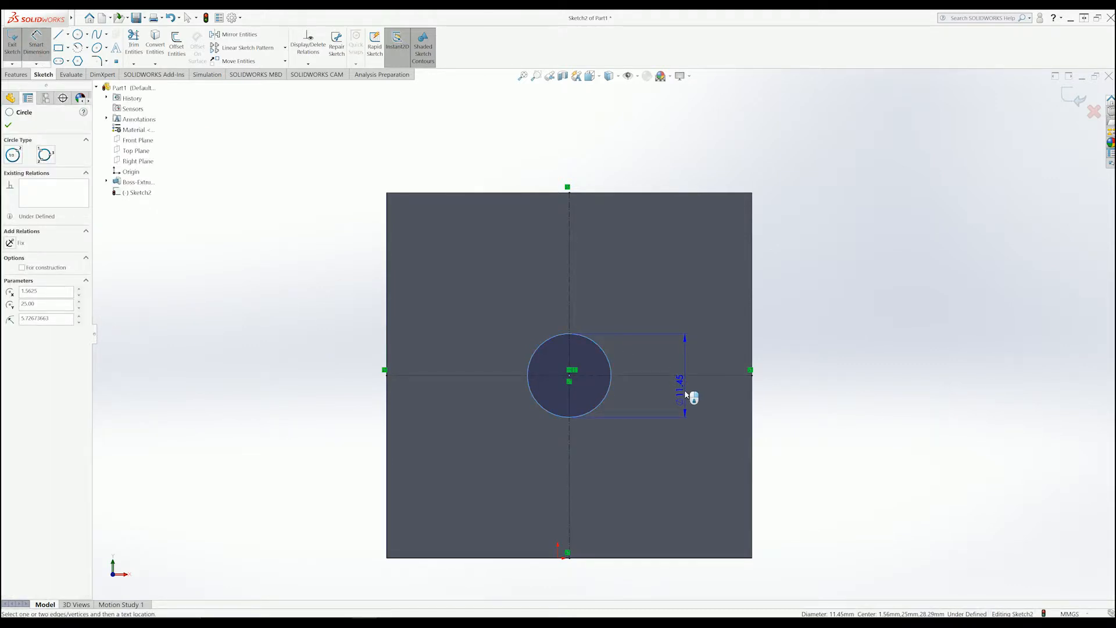
pyautogui.click(688, 395)
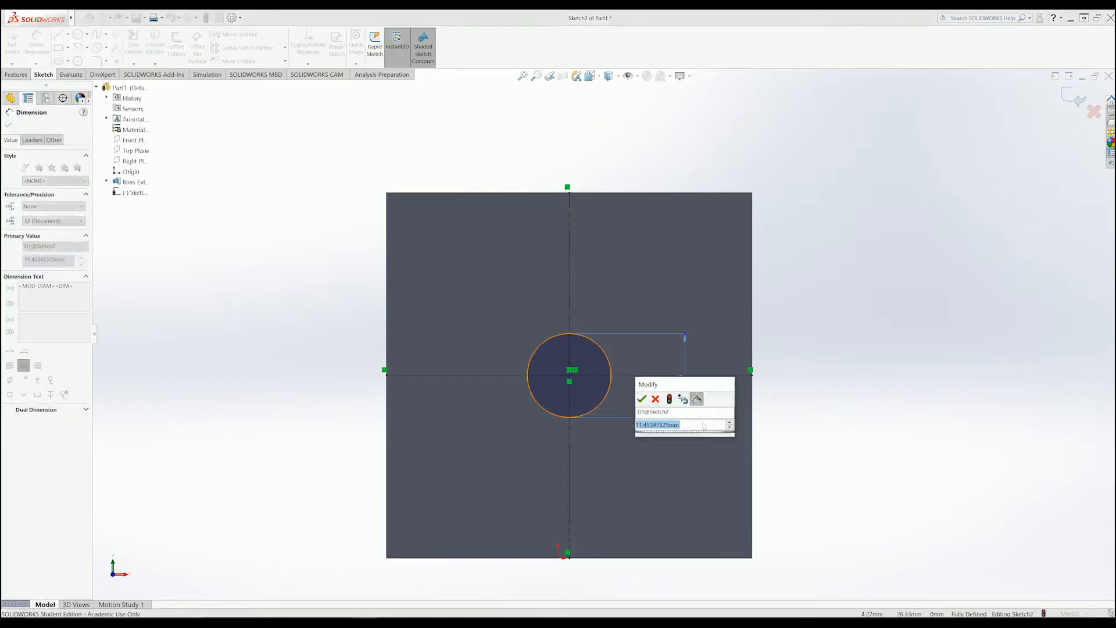
pyautogui.press('Return')
pyautogui.press('Escape')
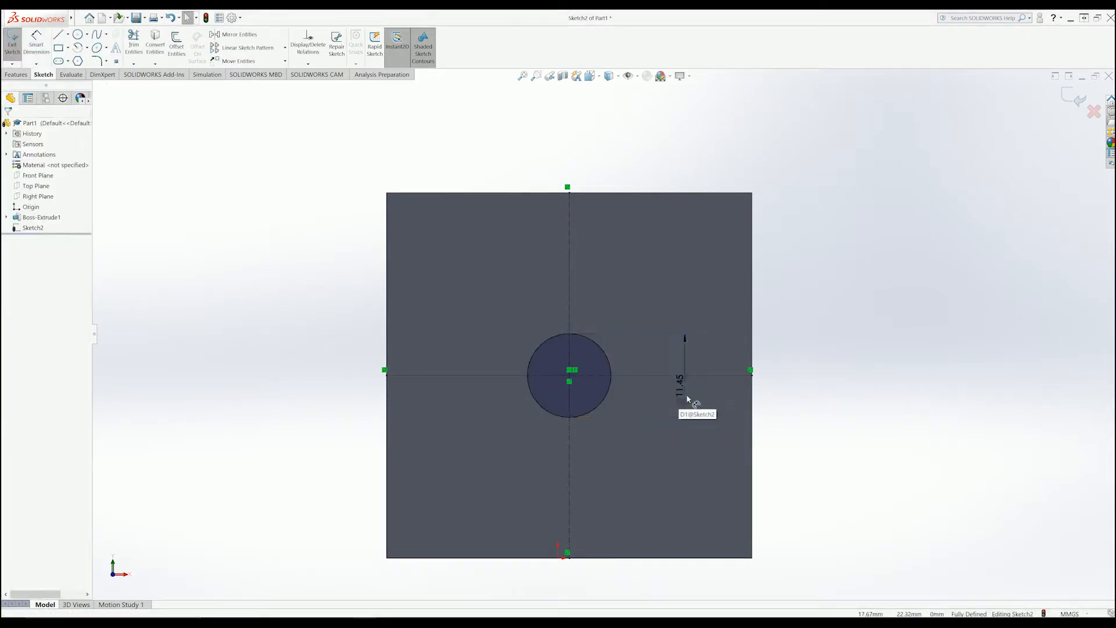
pyautogui.click(682, 401)
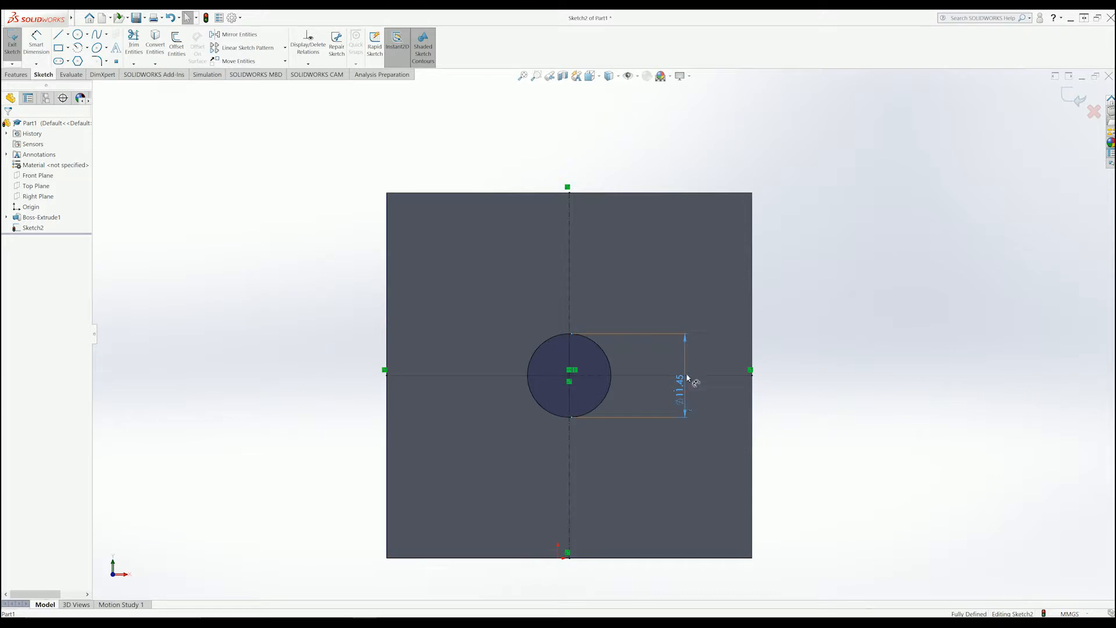
pyautogui.press('Delete')
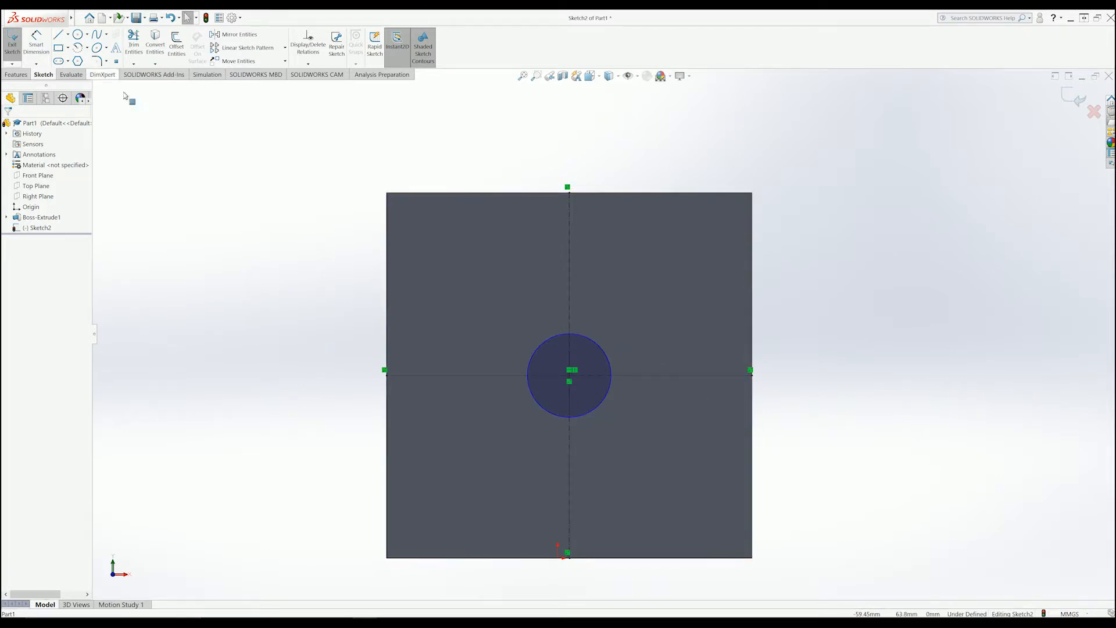
# Dimension the circle's diameter at 12 mm and exit the sketch.
pyautogui.click(41, 47)
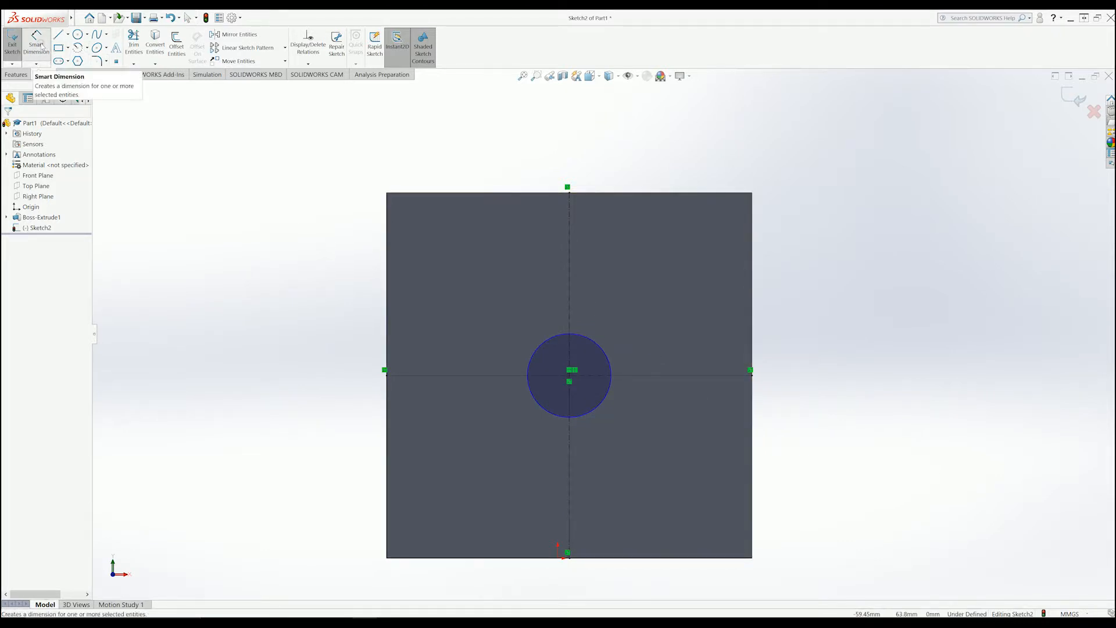
pyautogui.click(598, 349)
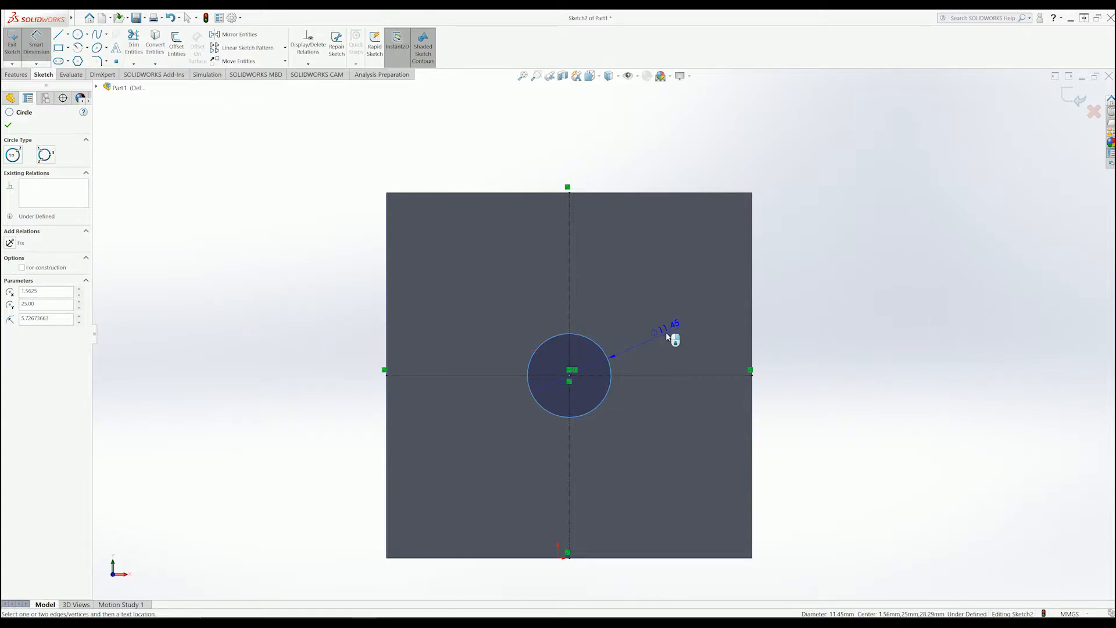
pyautogui.click(675, 425)
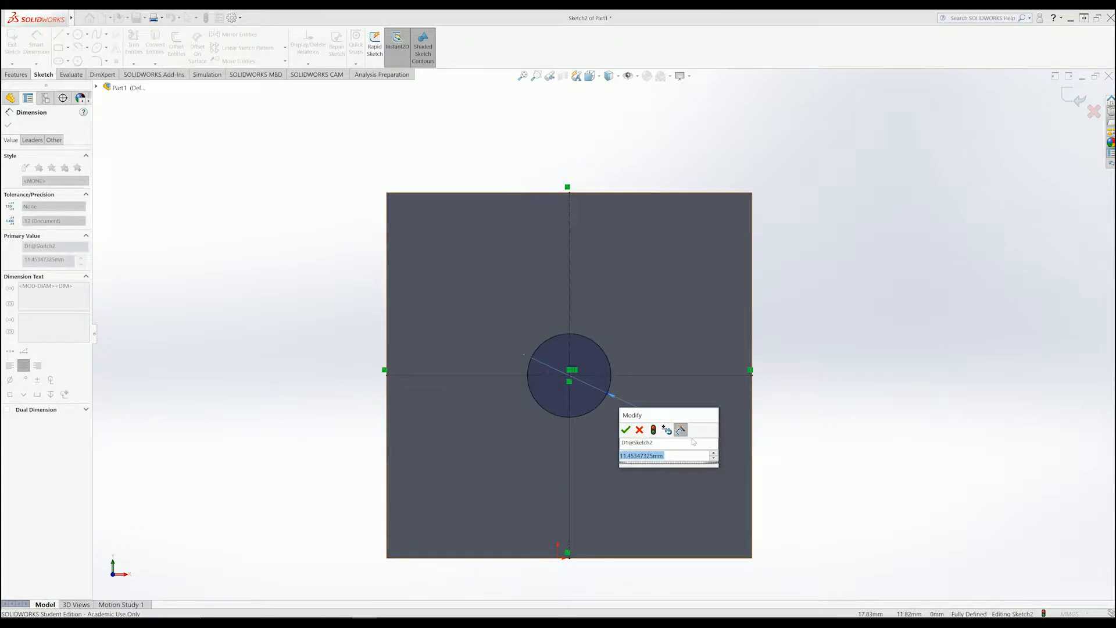
pyautogui.write('12')
pyautogui.press('Return')
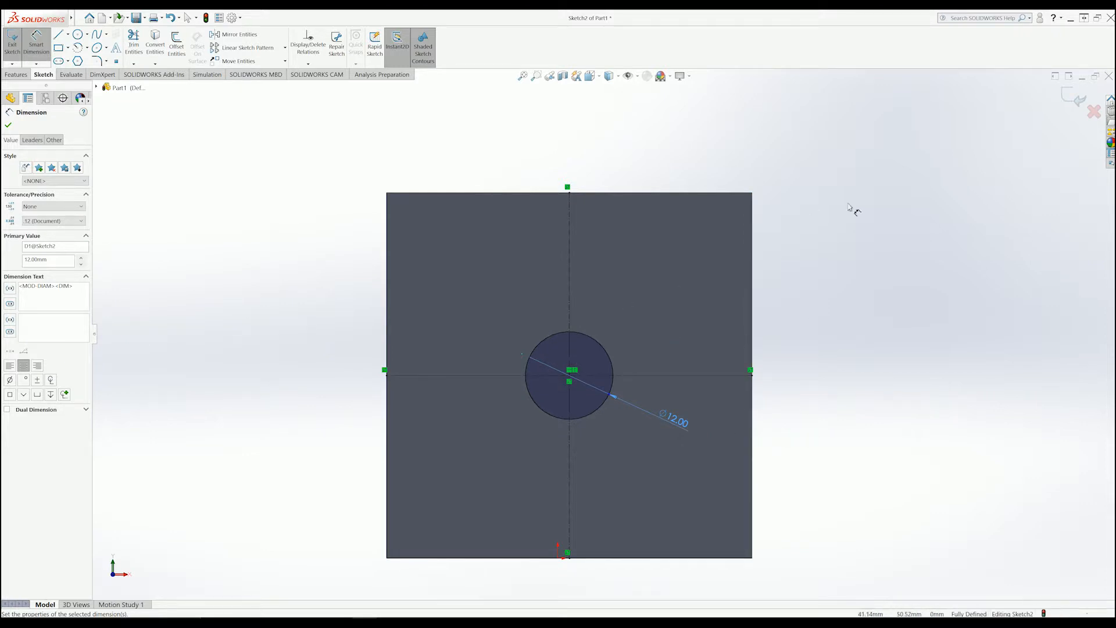
pyautogui.click(1077, 98)
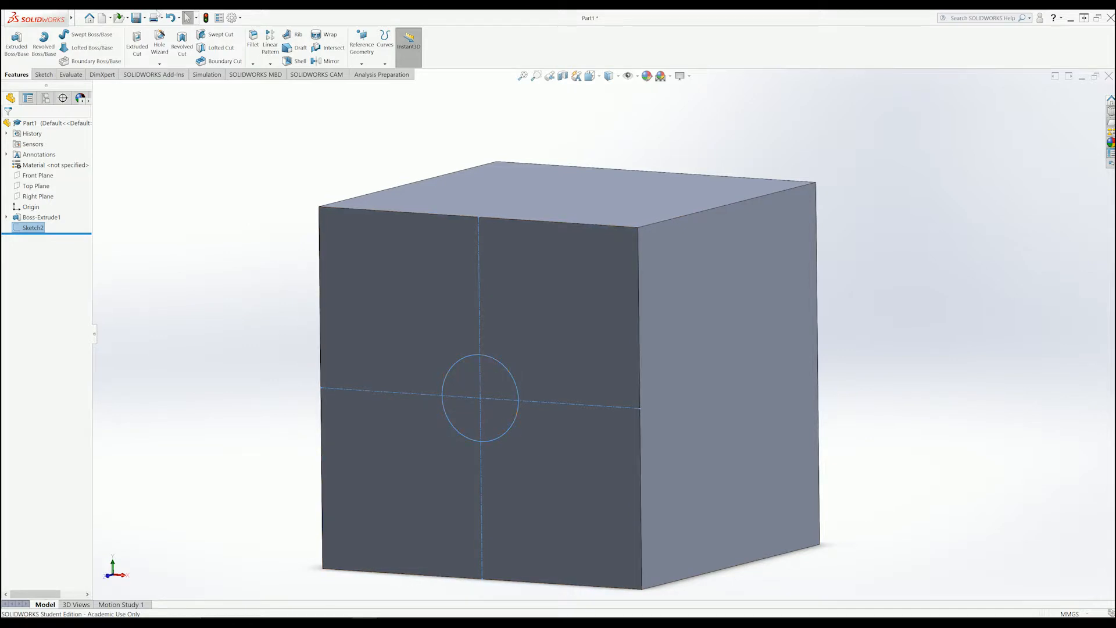
# Start an extruded cut from the circle sketch and set its blind depth to 1 mm.
pyautogui.click(18, 77)
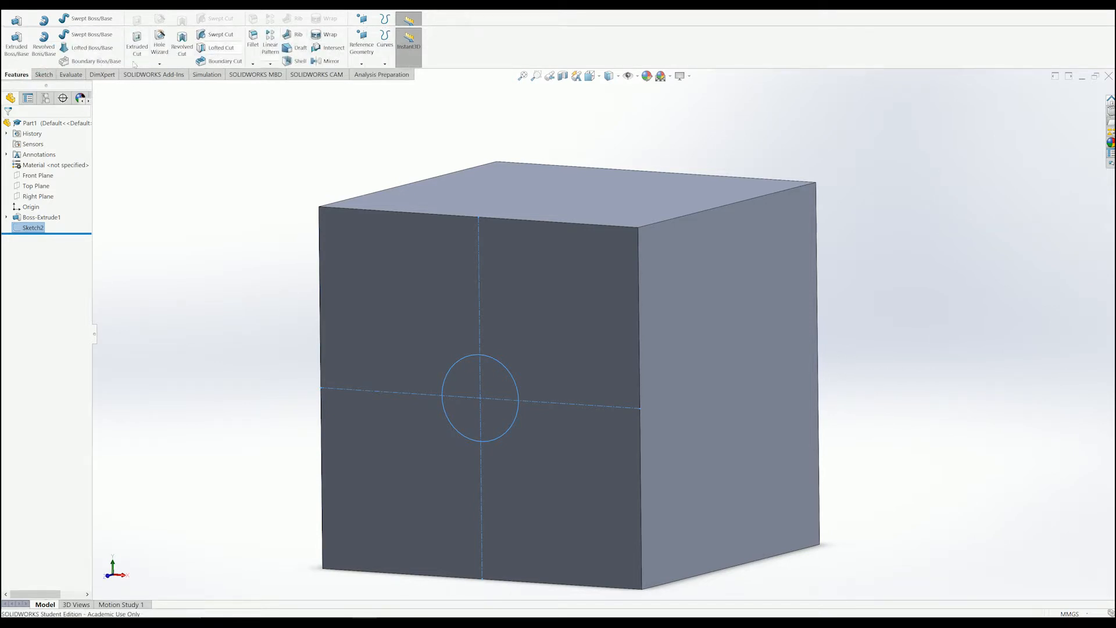
pyautogui.moveTo(60, 22)
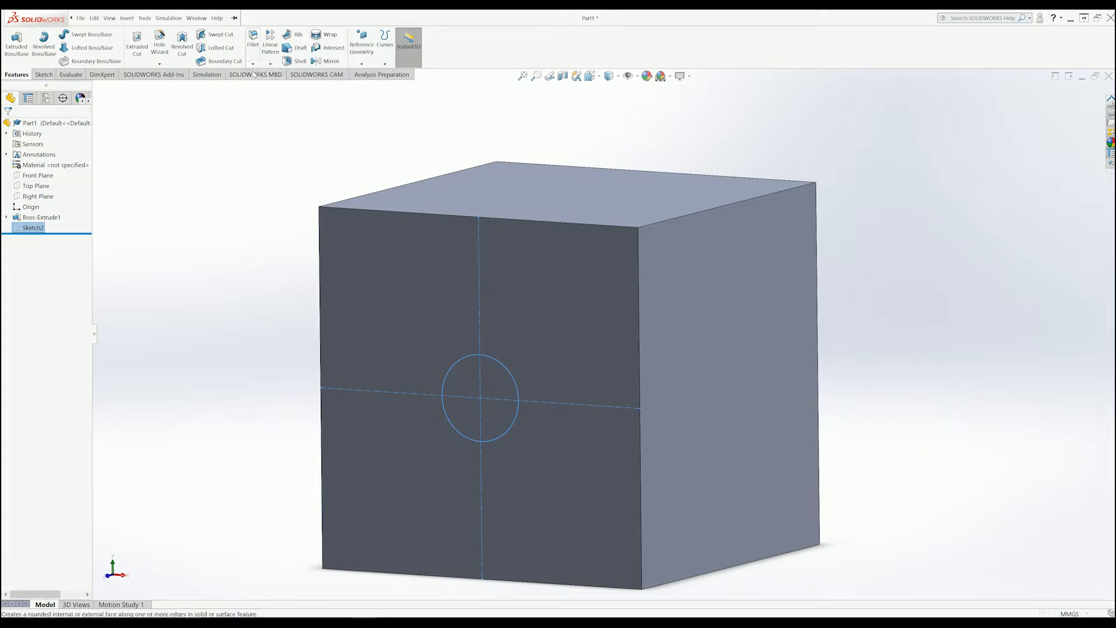
pyautogui.click(137, 46)
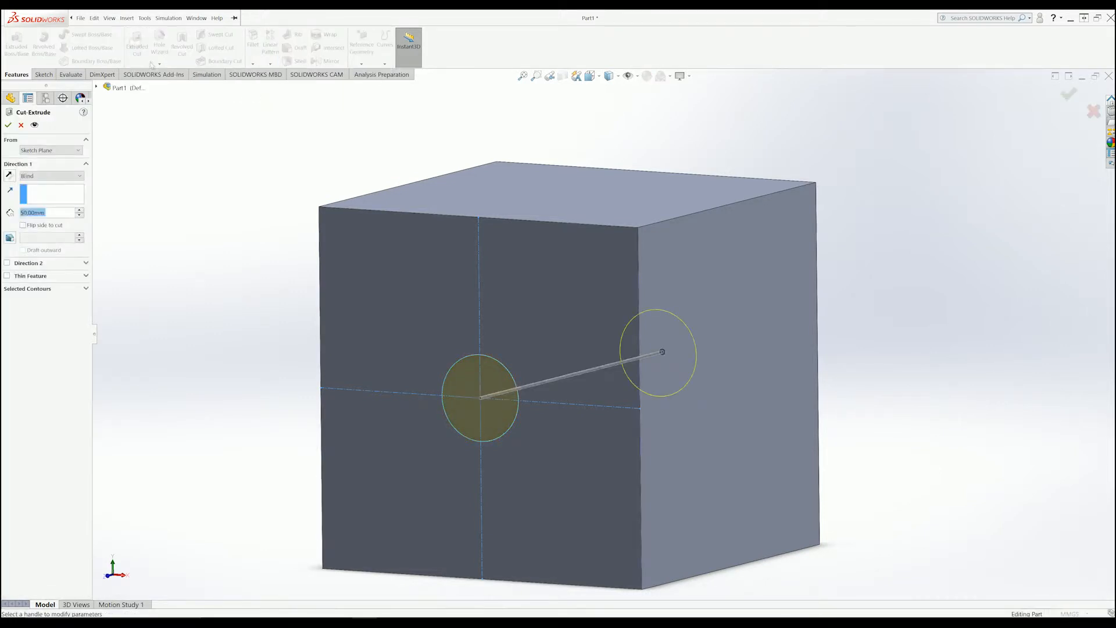
pyautogui.moveTo(729, 354); pyautogui.dragTo(697, 359, button='middle')
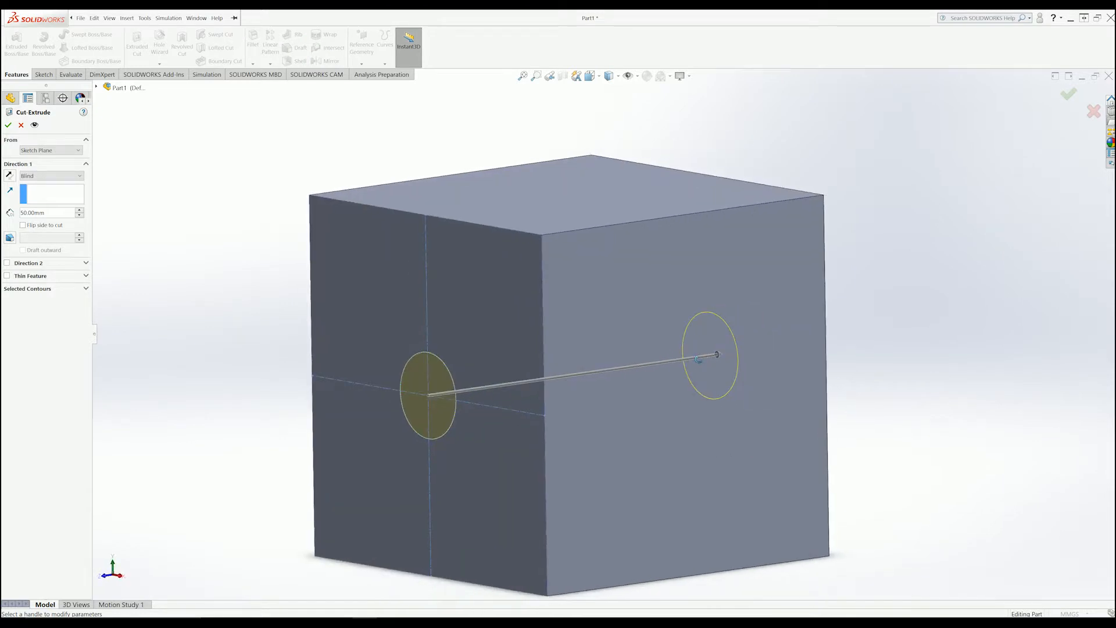
pyautogui.moveTo(719, 356); pyautogui.dragTo(428, 405)
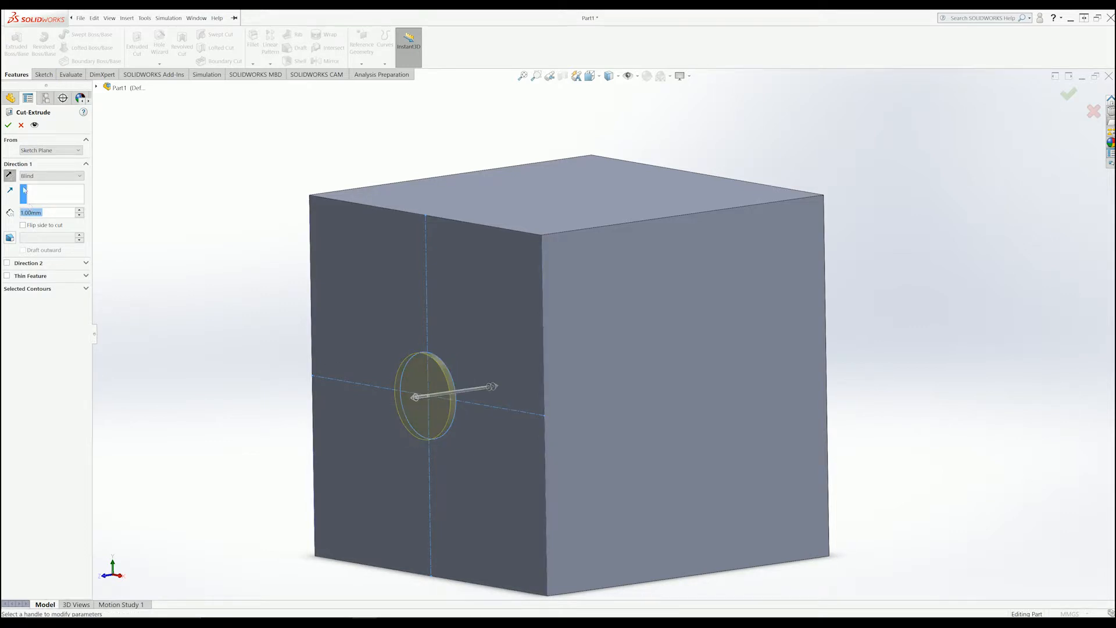
pyautogui.moveTo(57, 215); pyautogui.dragTo(3, 200)
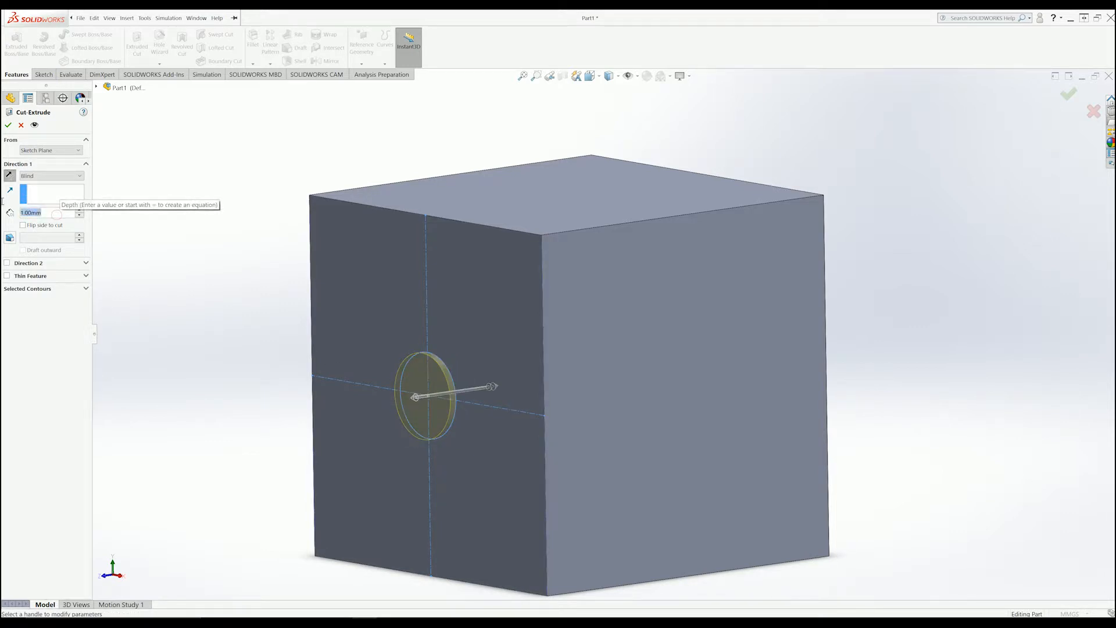
pyautogui.write('1')
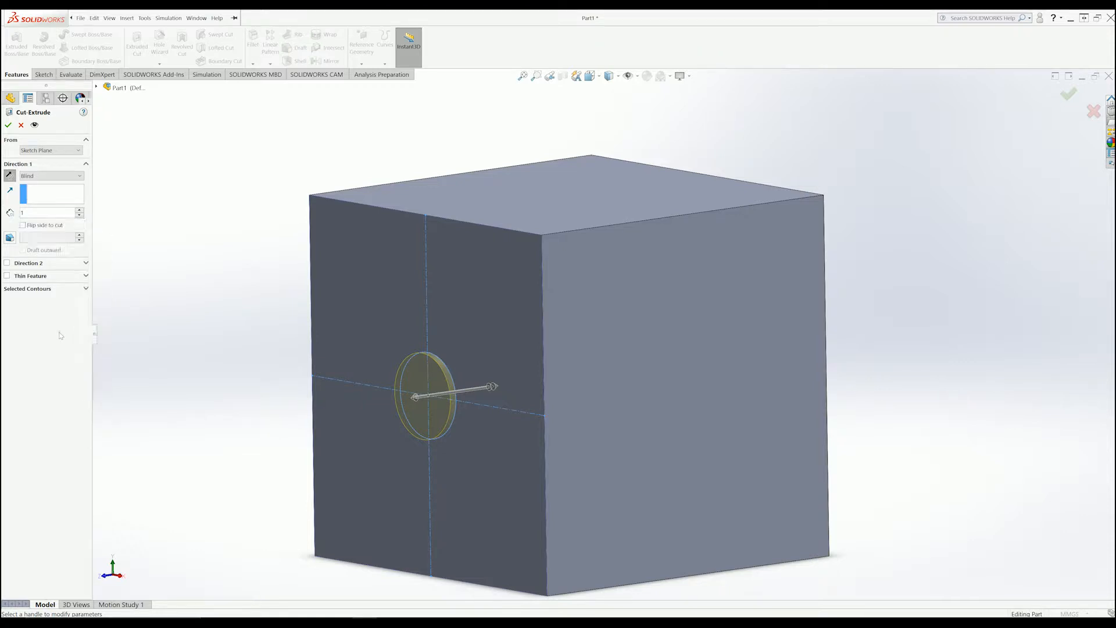
# Reverse the 1 mm cut so it goes into the cube and enable Flip side to cut.
pyautogui.moveTo(500, 385); pyautogui.dragTo(460, 385, button='middle')
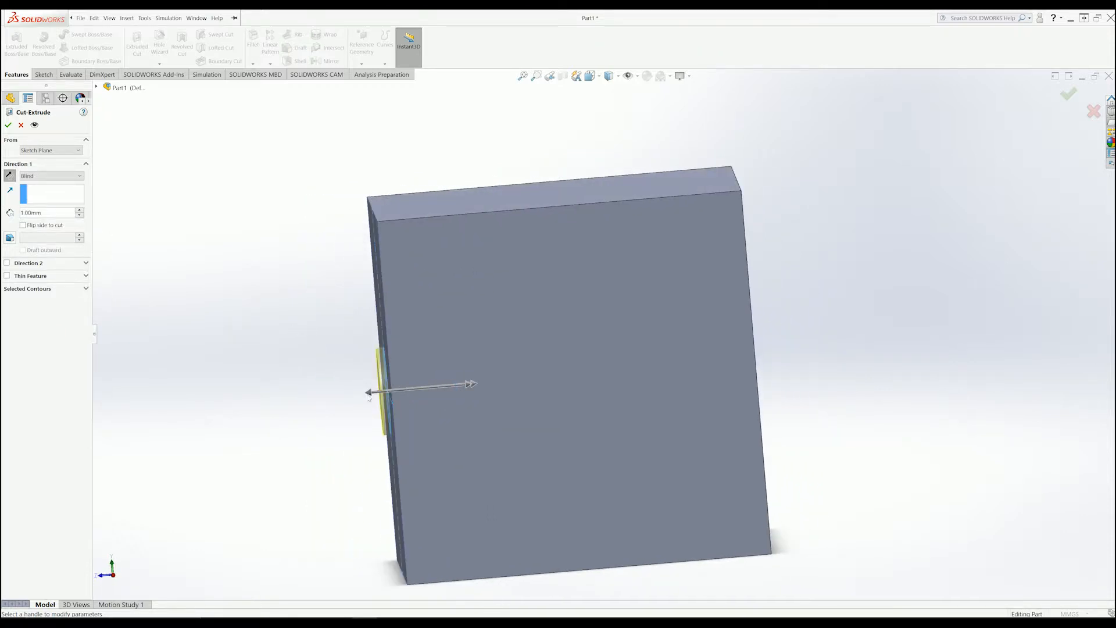
pyautogui.moveTo(377, 395); pyautogui.dragTo(405, 396)
pyautogui.scroll(2, 410, 407)
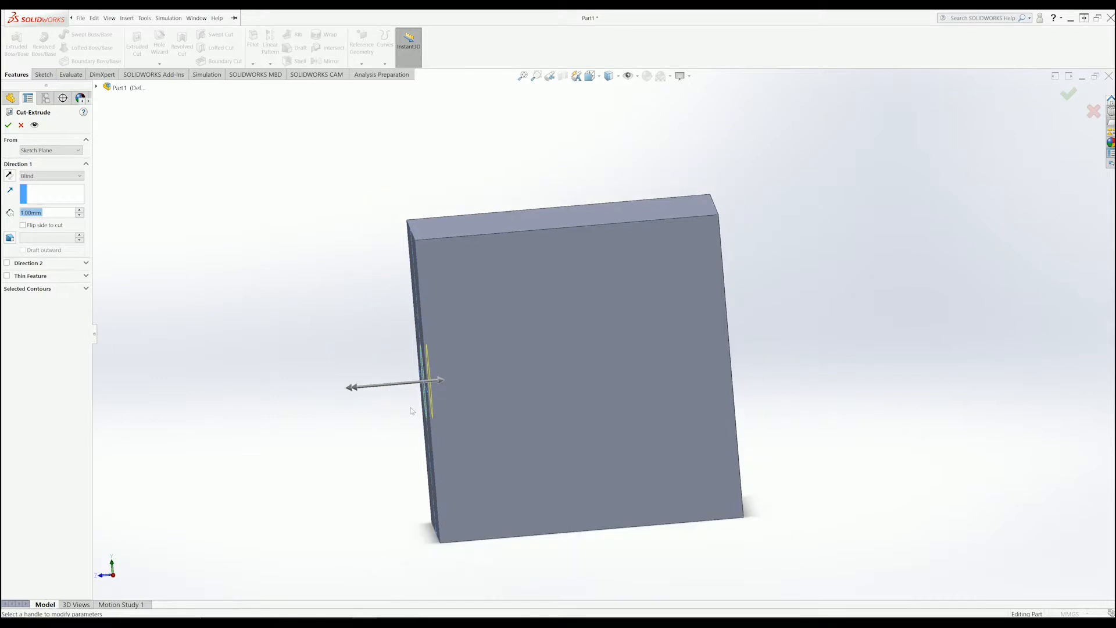
pyautogui.scroll(-3, 462, 374)
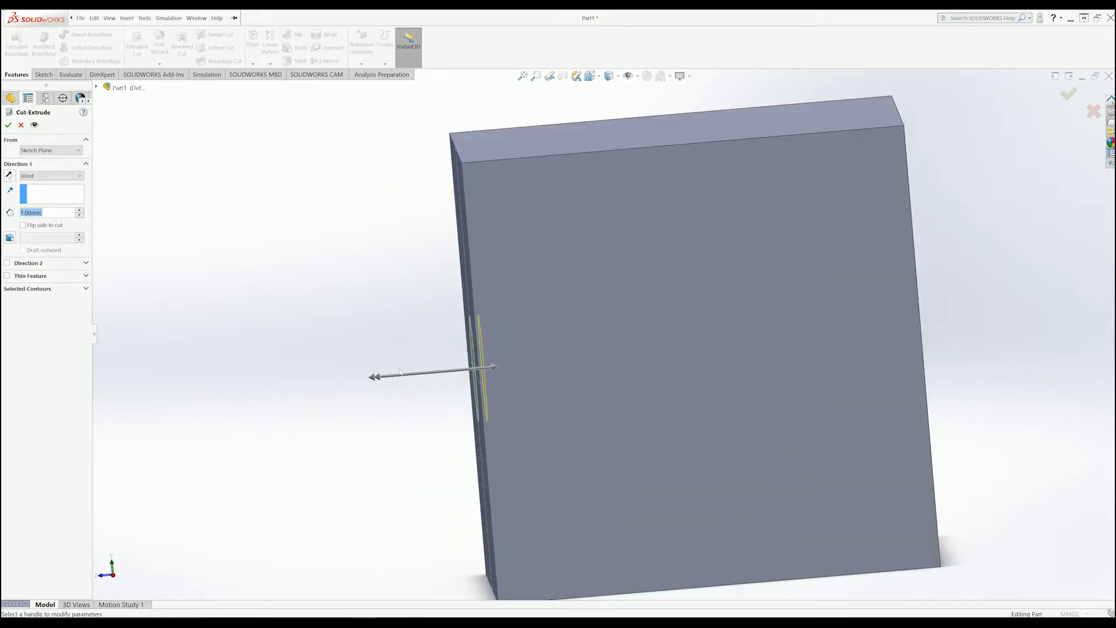
pyautogui.scroll(-3, 400, 372)
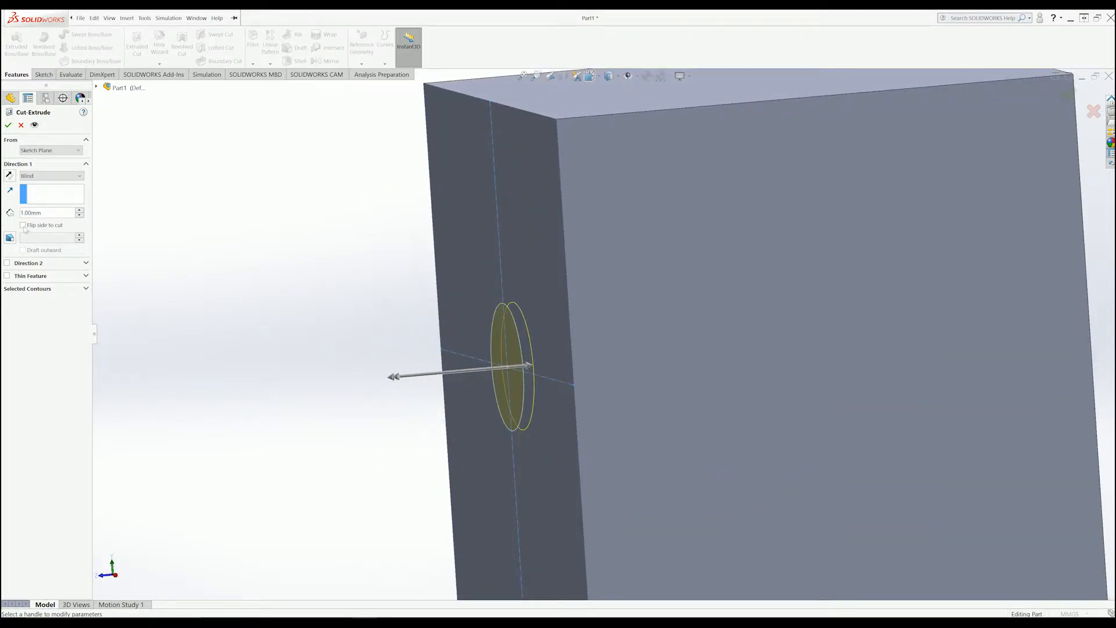
pyautogui.moveTo(409, 363); pyautogui.dragTo(438, 378, button='middle')
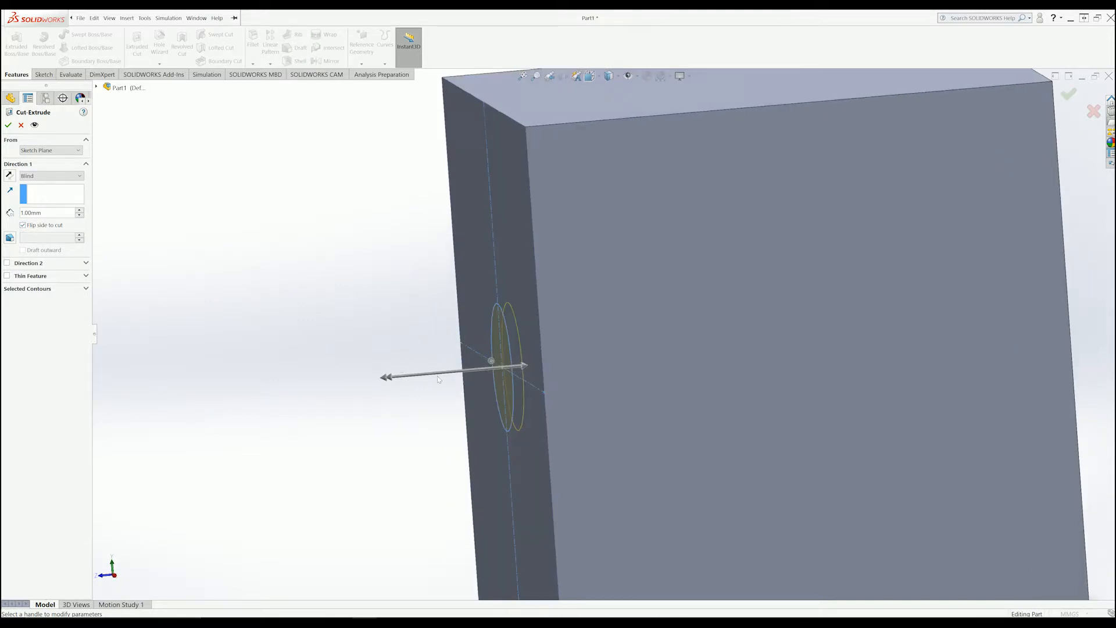
# Try extending the cut outward from the cube's face and set its depth to 1 mm.
pyautogui.moveTo(527, 370); pyautogui.dragTo(420, 372)
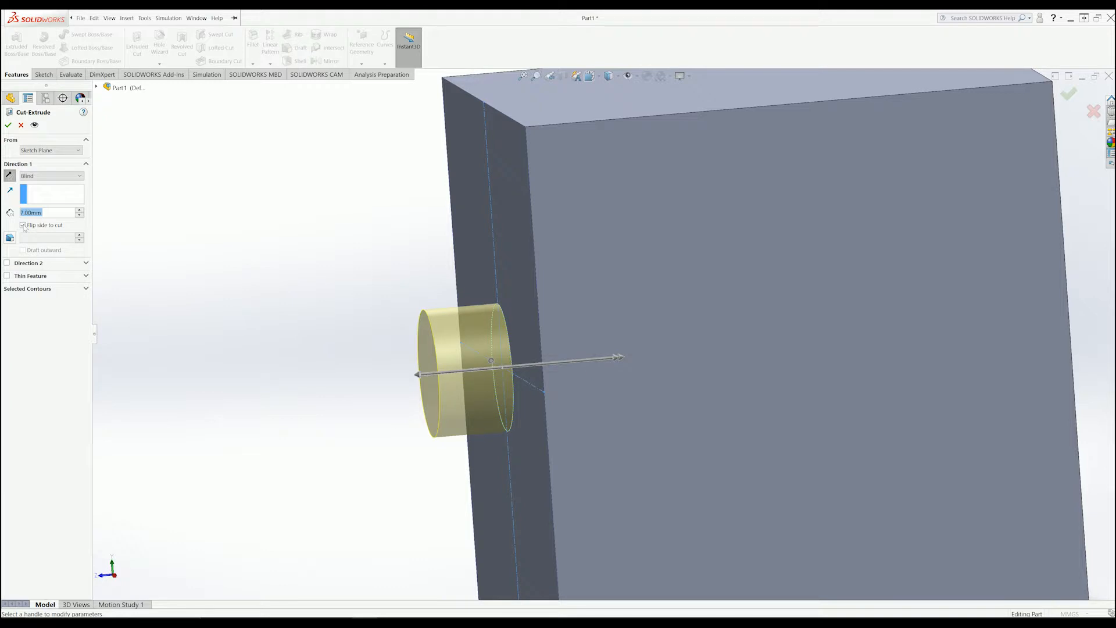
pyautogui.doubleClick(47, 214)
pyautogui.write('1')
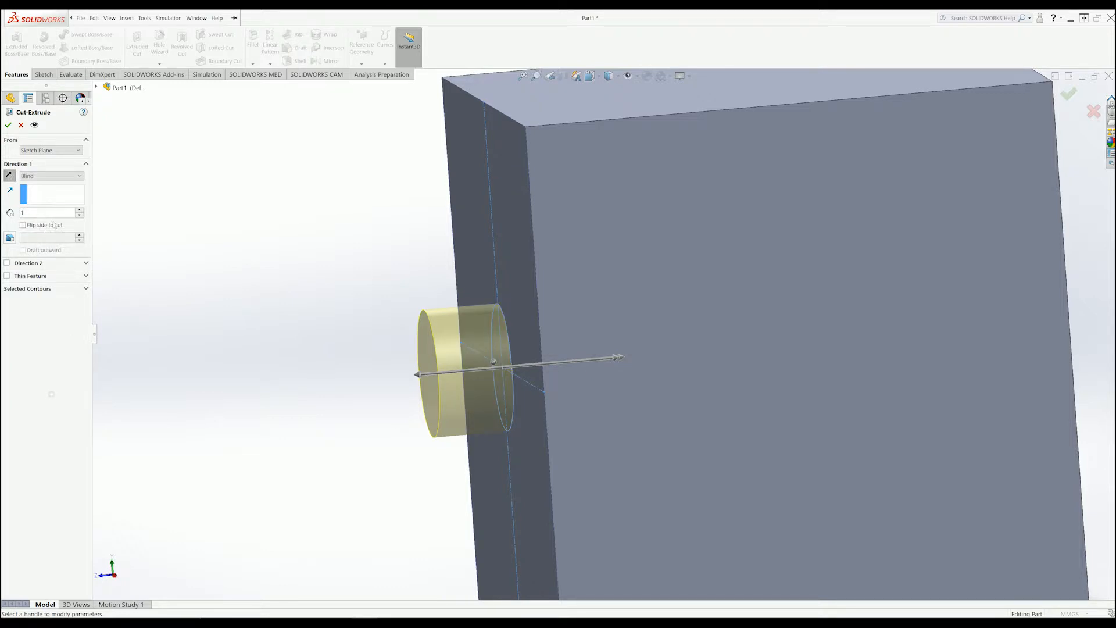
pyautogui.press('Return')
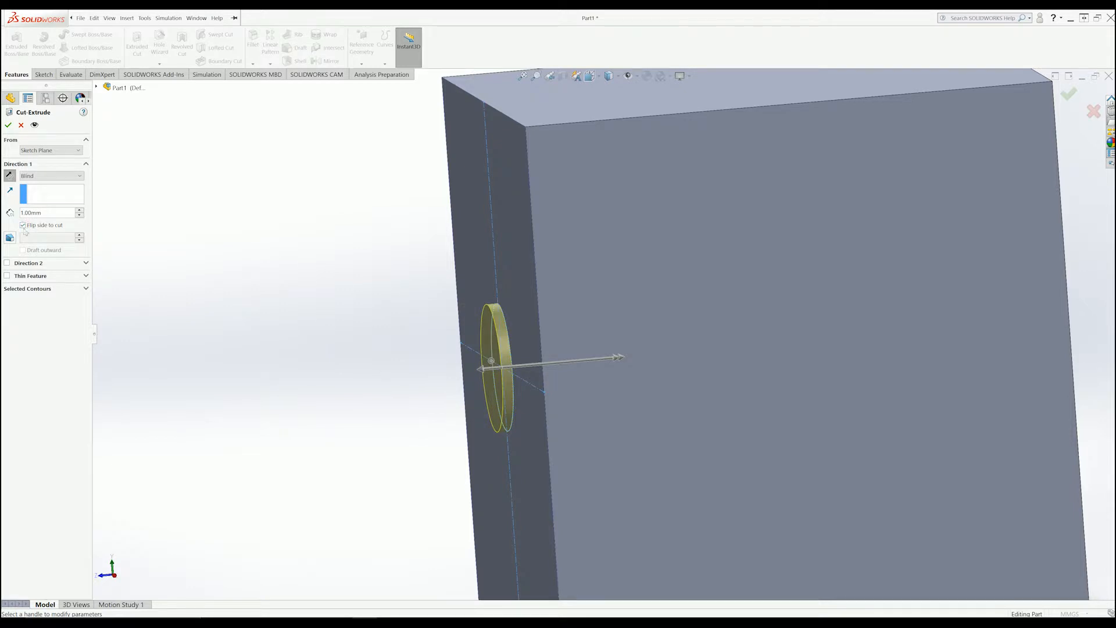
# Turn the 1 mm cut back into the cube with Flip side to cut off, and finish the feature.
pyautogui.moveTo(483, 373)
pyautogui.mouseDown()
pyautogui.moveTo(528, 374)
pyautogui.moveTo(507, 375)
pyautogui.mouseUp()
pyautogui.click(330, 448)
pyautogui.moveTo(459, 450); pyautogui.dragTo(343, 403, button='middle')
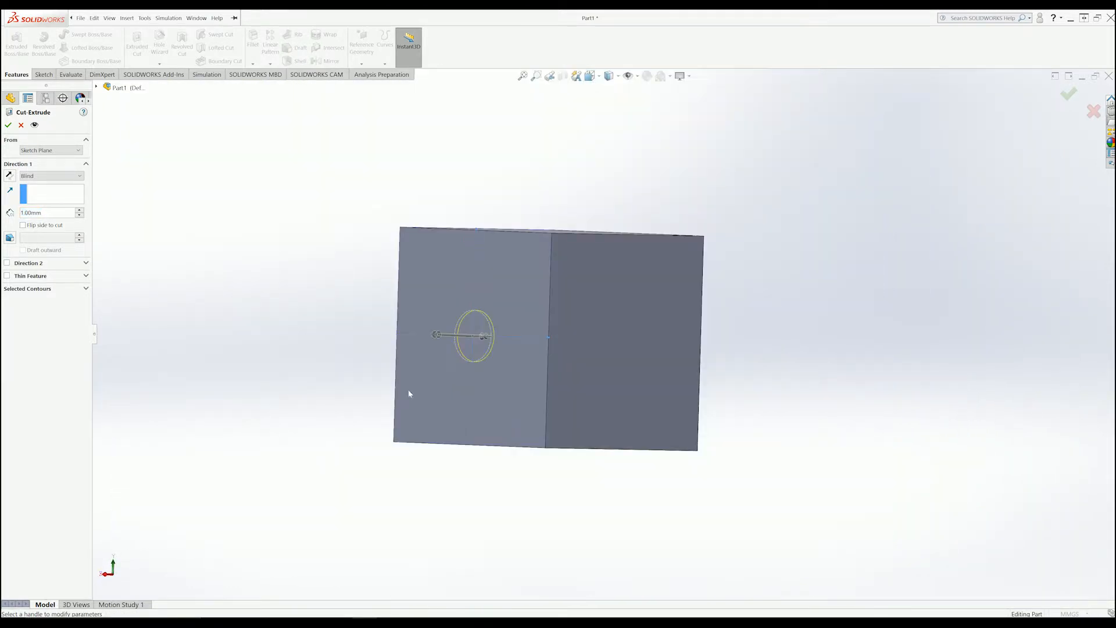
pyautogui.hotkey('ctrl', '7')
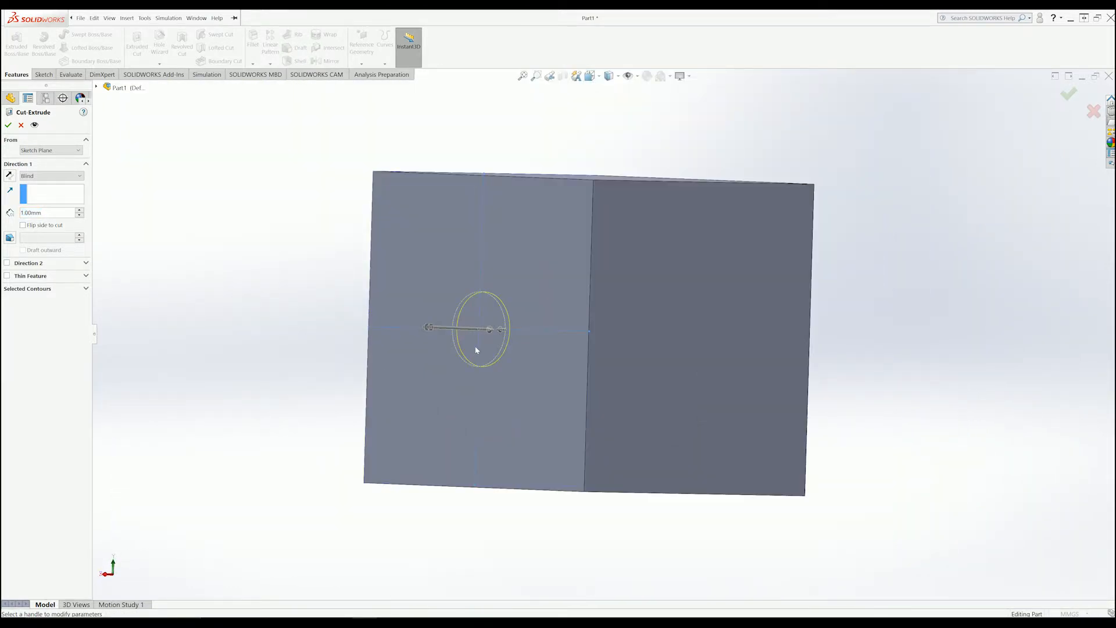
pyautogui.moveTo(387, 265); pyautogui.dragTo(566, 250, button='middle')
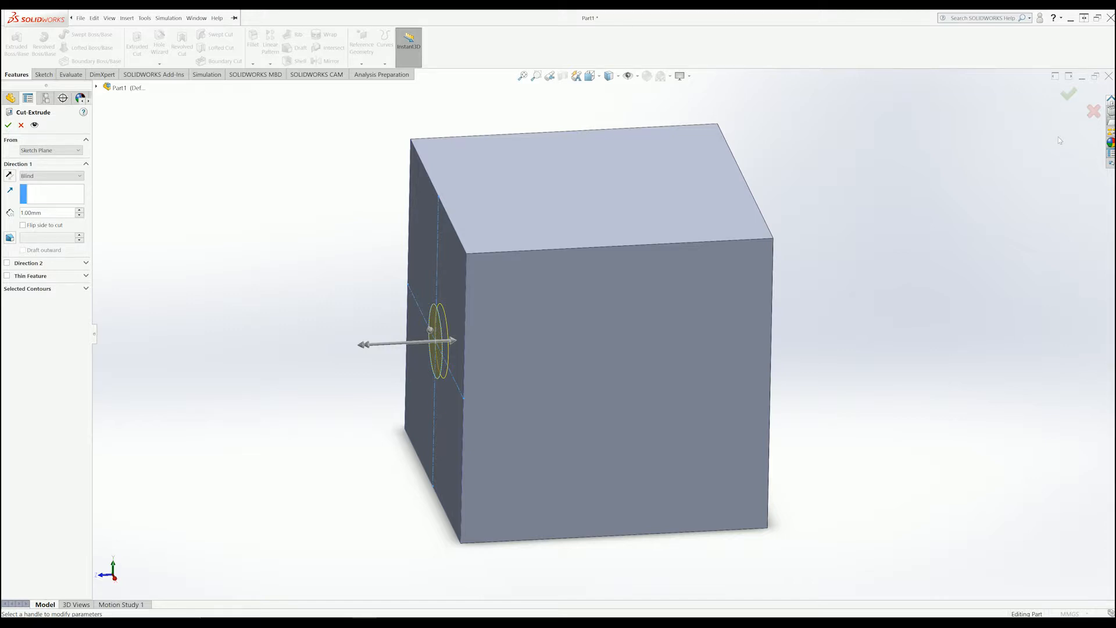
pyautogui.click(1067, 95)
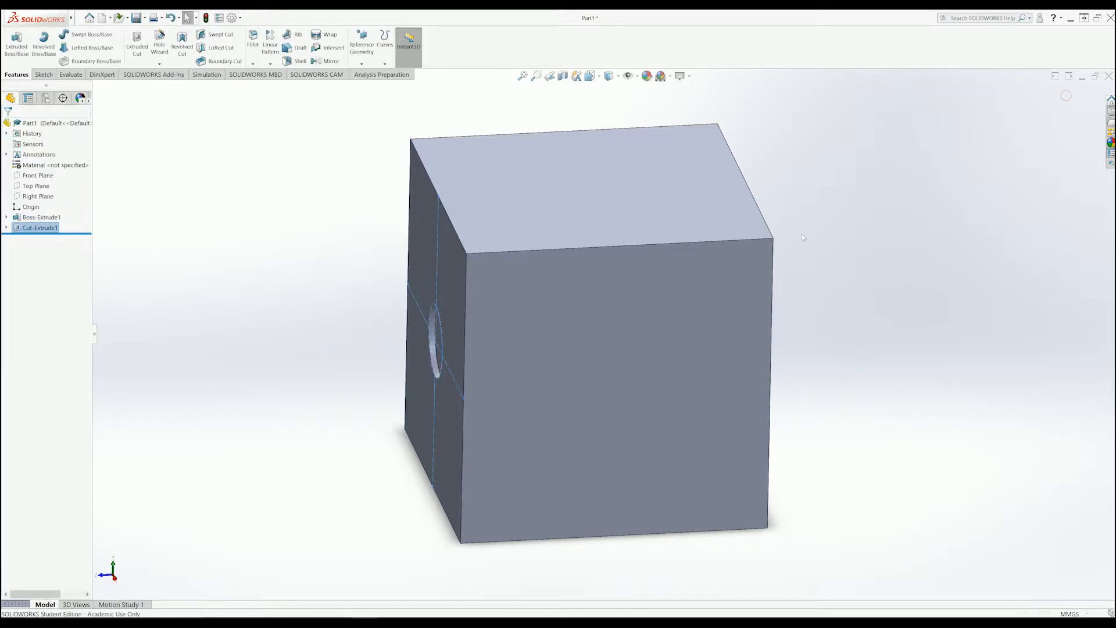
# Inspect the finished circular recess on the cube's front face.
pyautogui.moveTo(474, 318); pyautogui.dragTo(366, 391, button='middle')
pyautogui.scroll(-3, 581, 433)
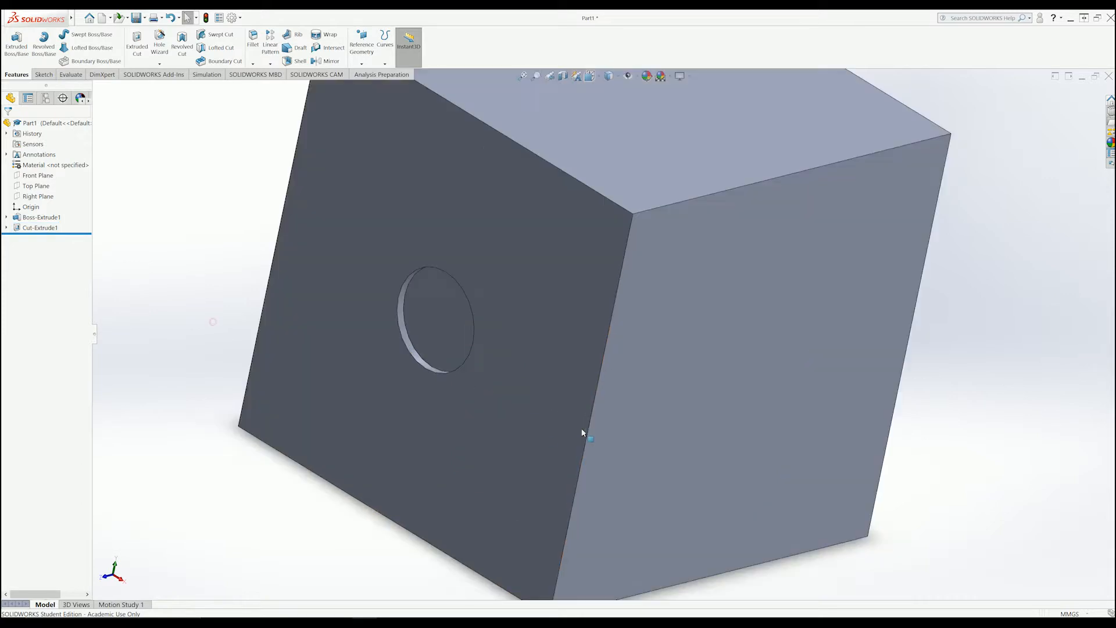
pyautogui.scroll(-1, 582, 432)
pyautogui.moveTo(571, 421); pyautogui.dragTo(552, 388, button='middle')
pyautogui.scroll(5, 552, 388)
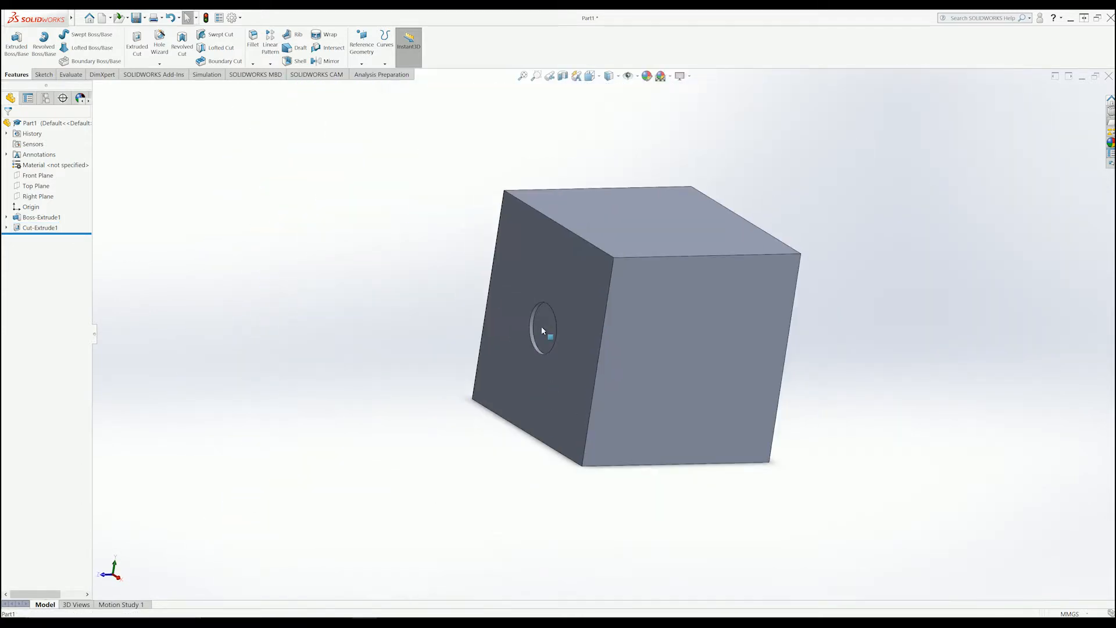
pyautogui.hotkey('ctrl', '7')
# Start a sketch on the cube face opposite the circular recess and view it straight on.
pyautogui.moveTo(932, 330); pyautogui.dragTo(787, 392, button='middle')
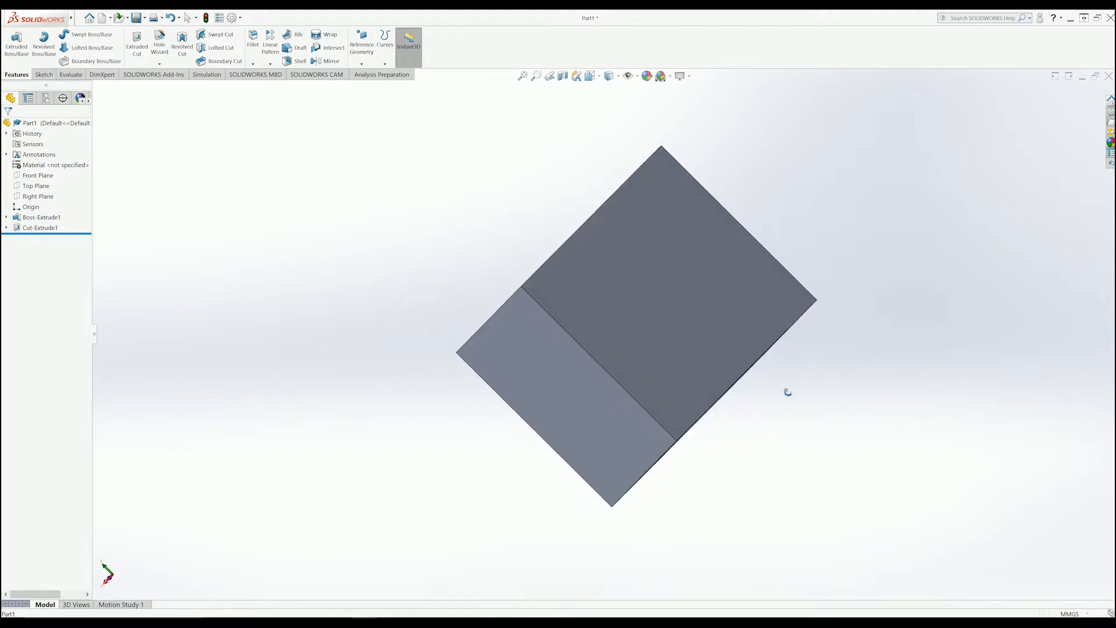
pyautogui.click(690, 324)
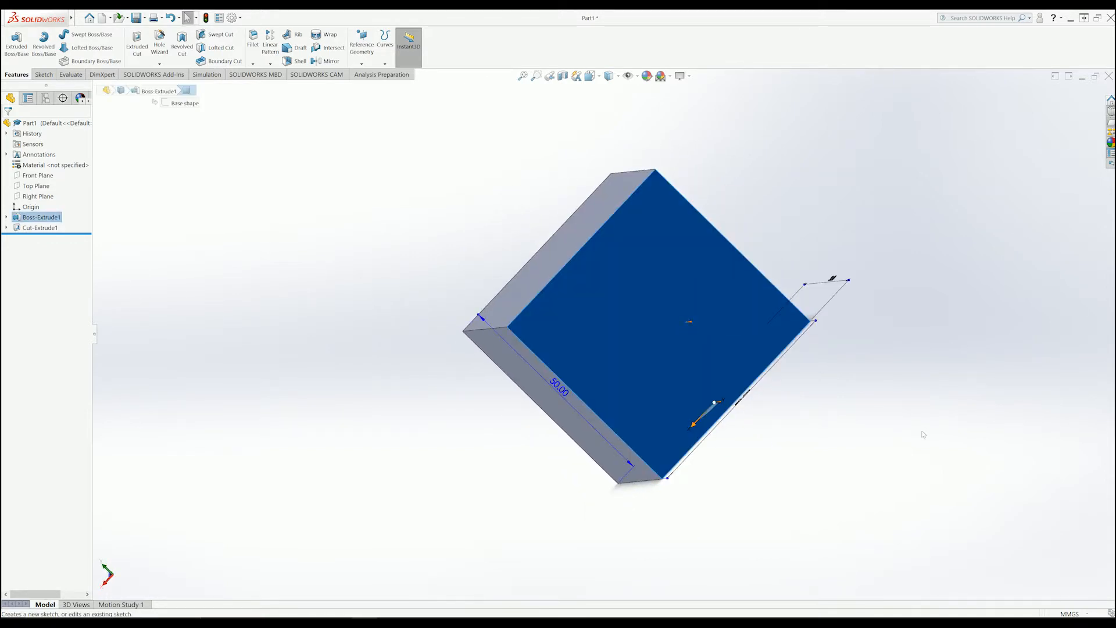
pyautogui.press('Escape')
pyautogui.moveTo(703, 391); pyautogui.dragTo(703, 351, button='middle')
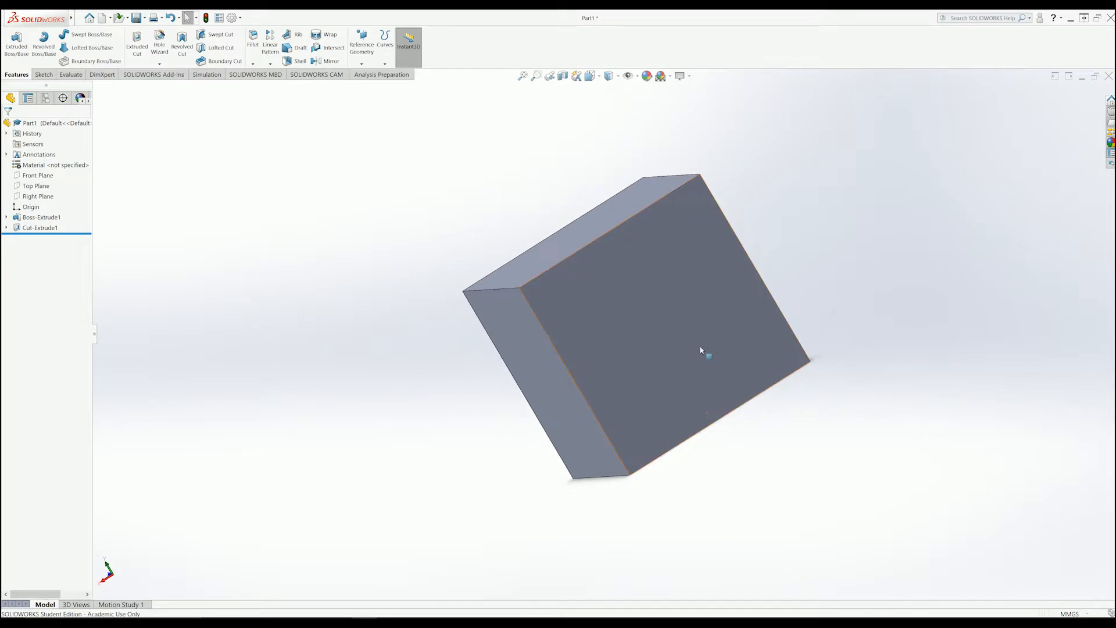
pyautogui.click(662, 326)
pyautogui.click(691, 306)
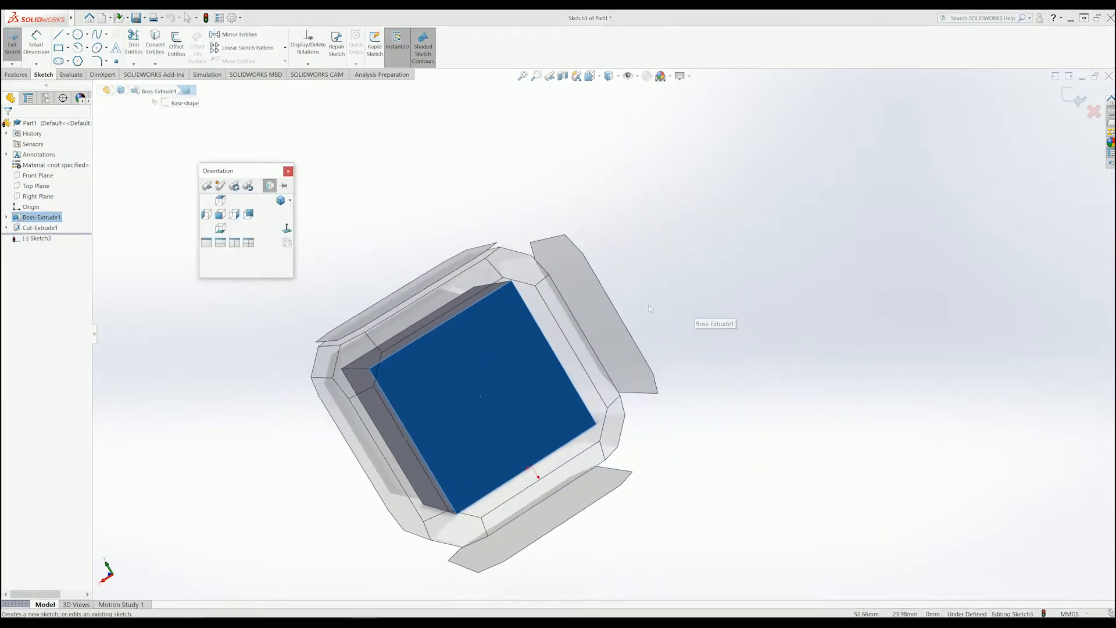
pyautogui.click(287, 229)
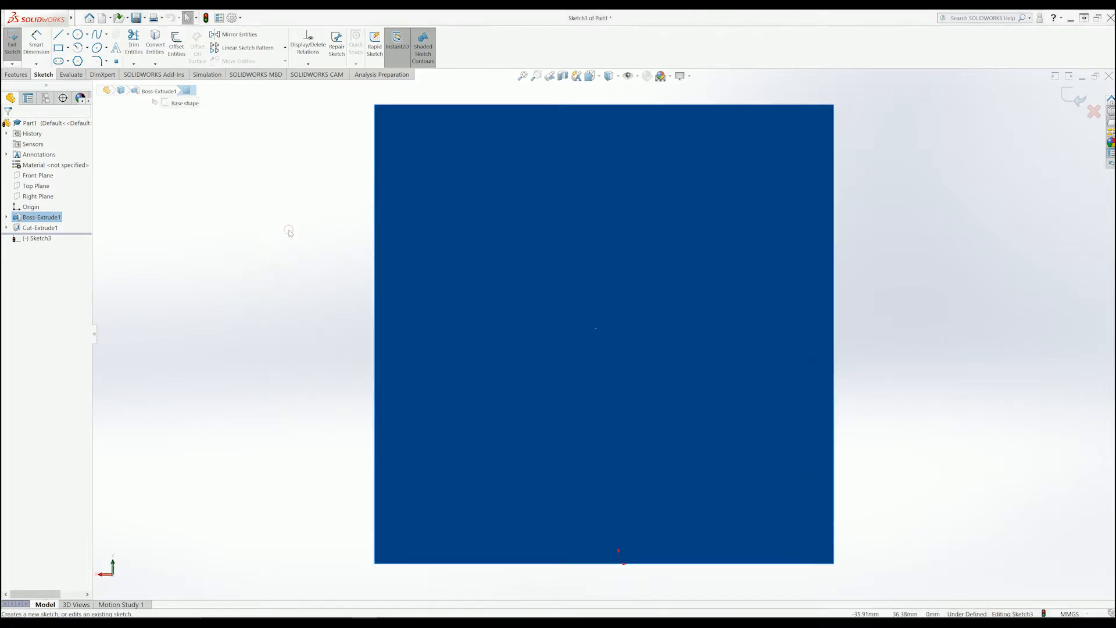
# Sketch a vertical construction line from the face's top edge to its bottom edge, about 12.57 mm left of centre.
pyautogui.click(58, 35)
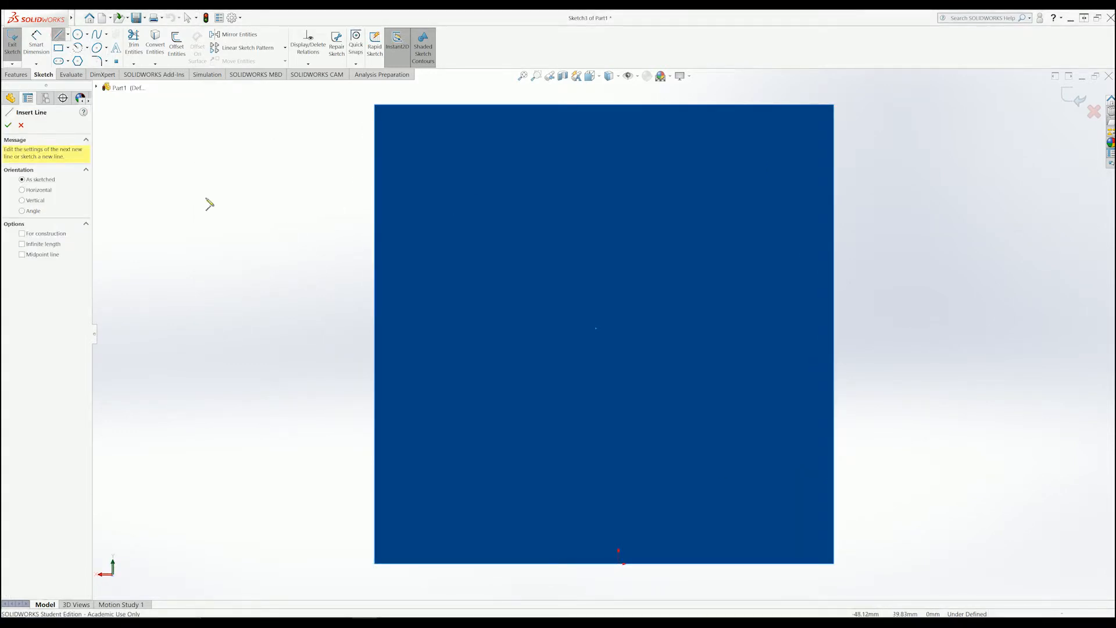
pyautogui.click(22, 233)
pyautogui.click(488, 105)
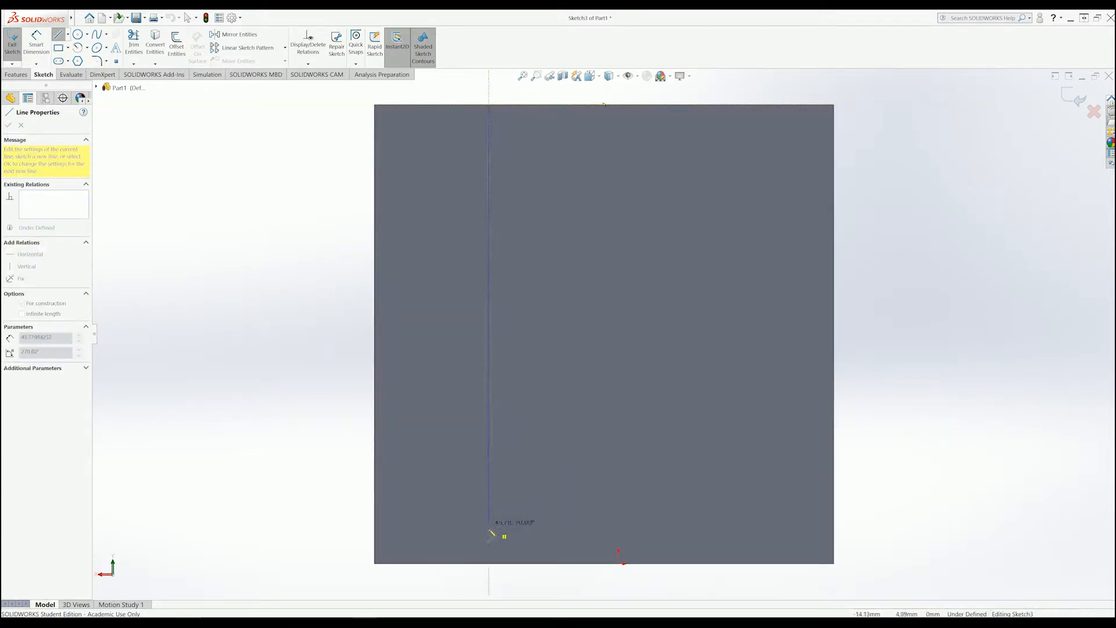
pyautogui.click(489, 563)
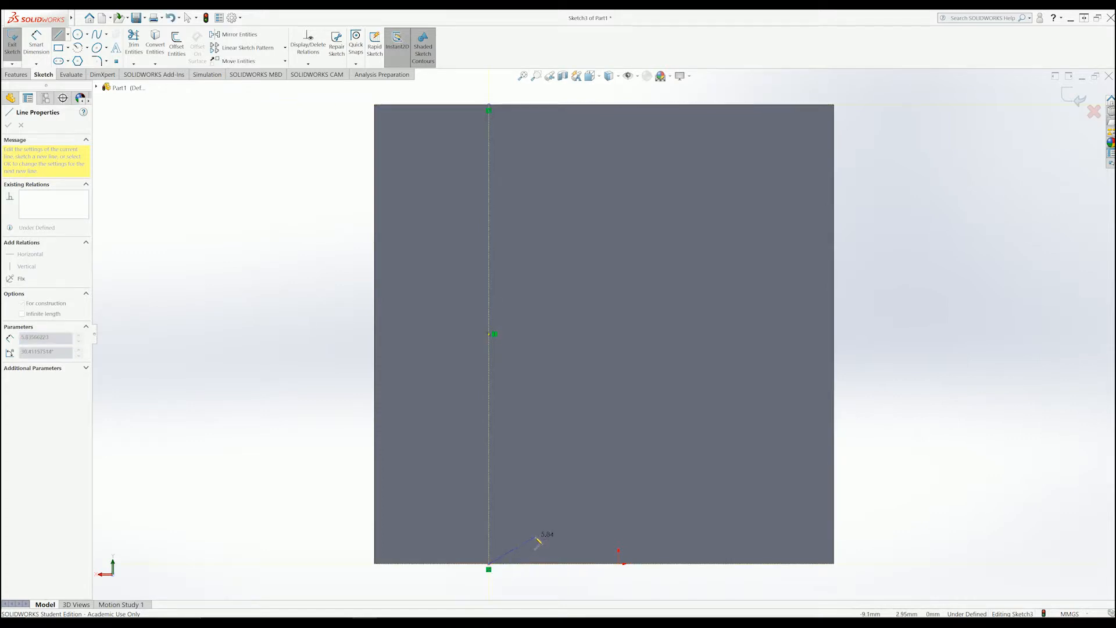
pyautogui.press('Escape')
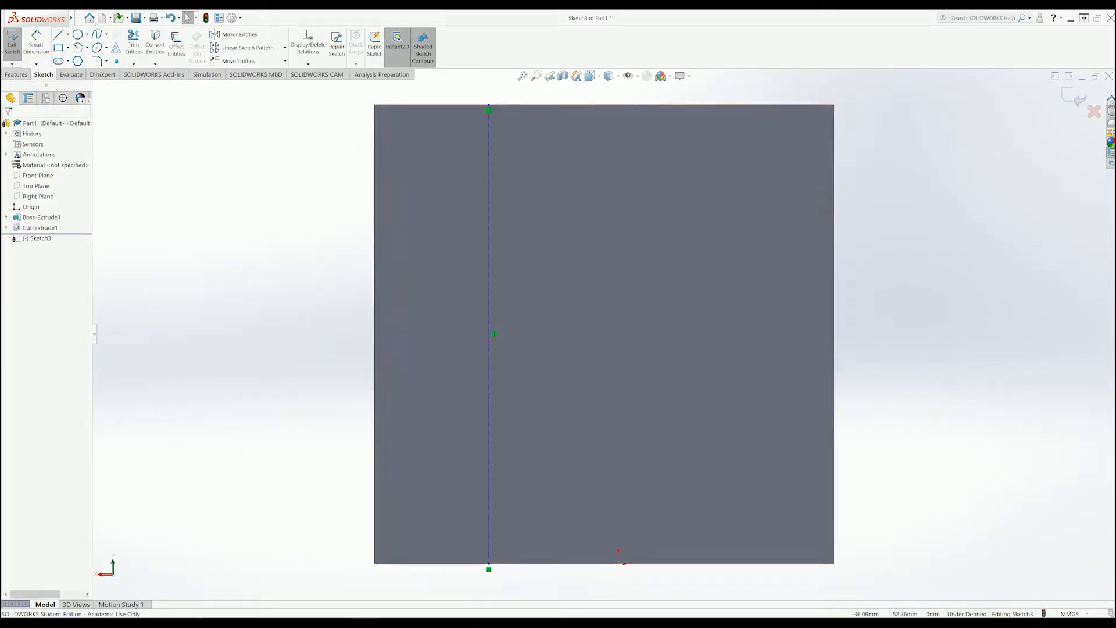
# Sketch a vertical construction line from the midpoint of the face's top edge down to its bottom edge.
pyautogui.click(58, 35)
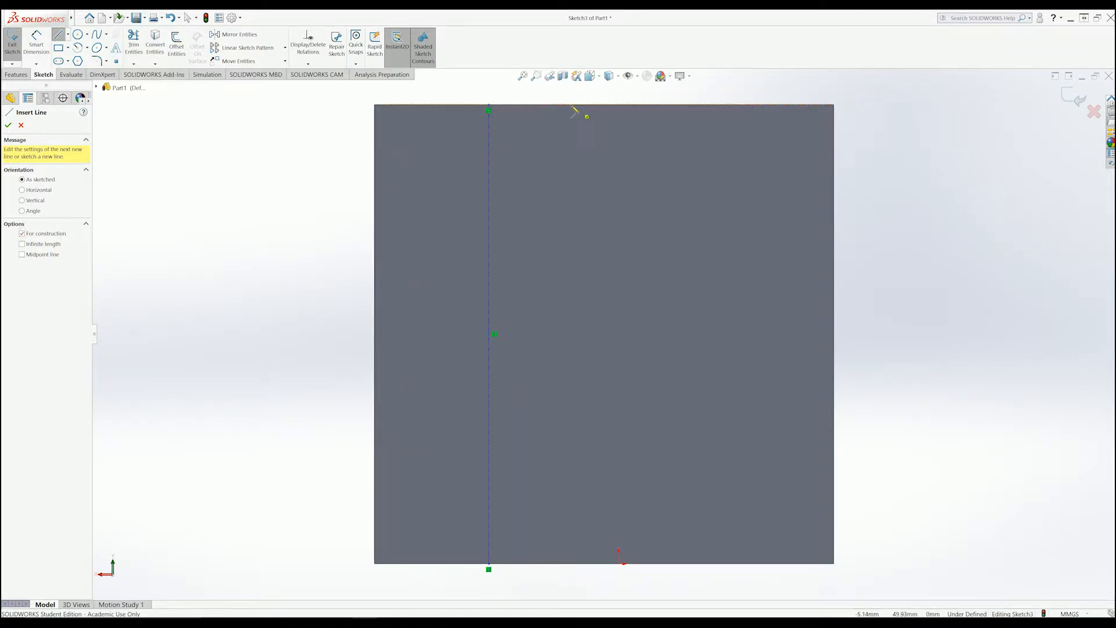
pyautogui.click(604, 104)
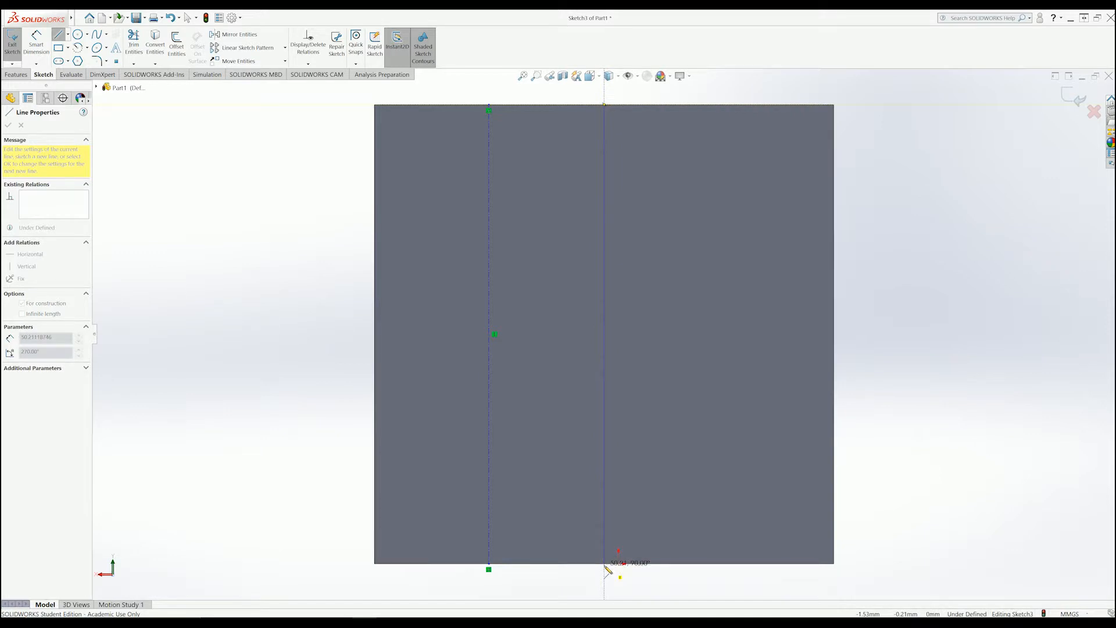
pyautogui.click(605, 564)
pyautogui.press('Escape')
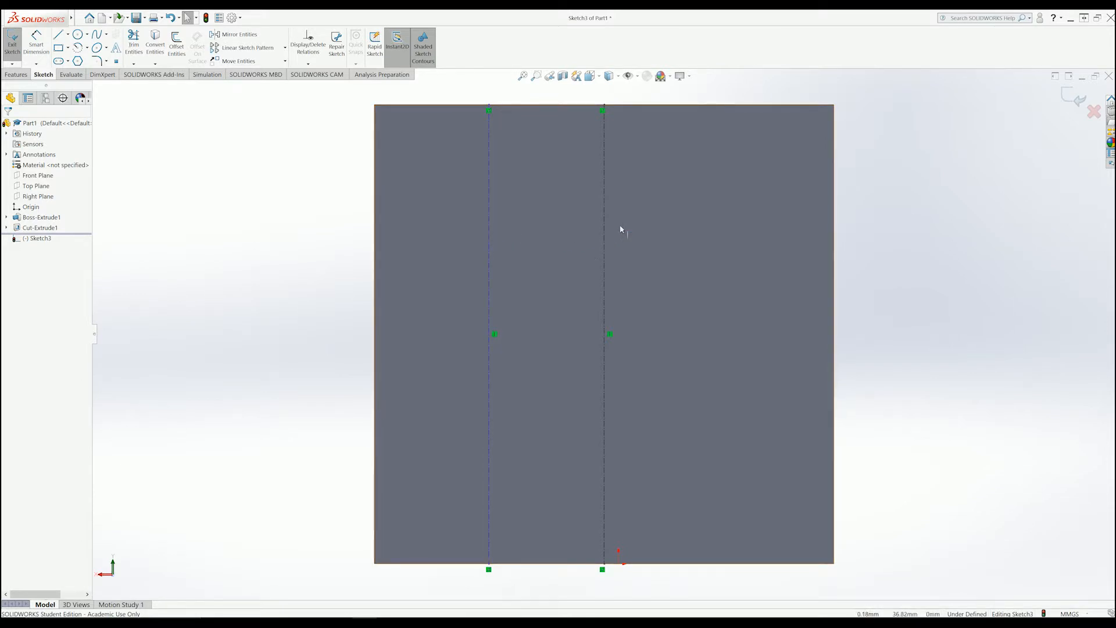
# Dimension the distance between the two vertical construction lines' upper endpoints at 12 mm.
pyautogui.click(36, 42)
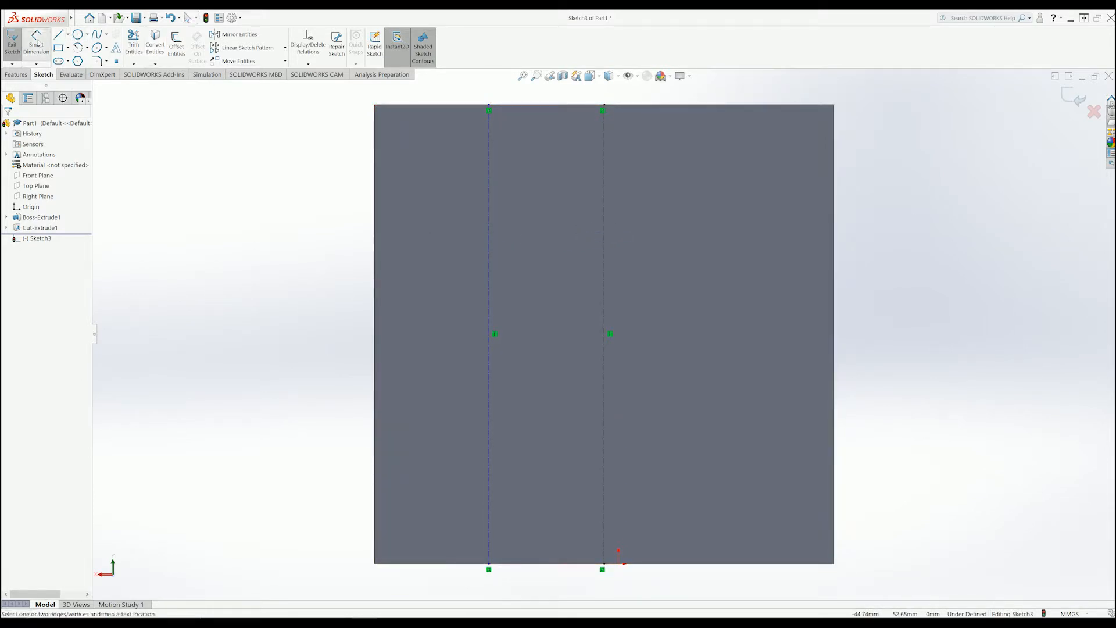
pyautogui.click(605, 108)
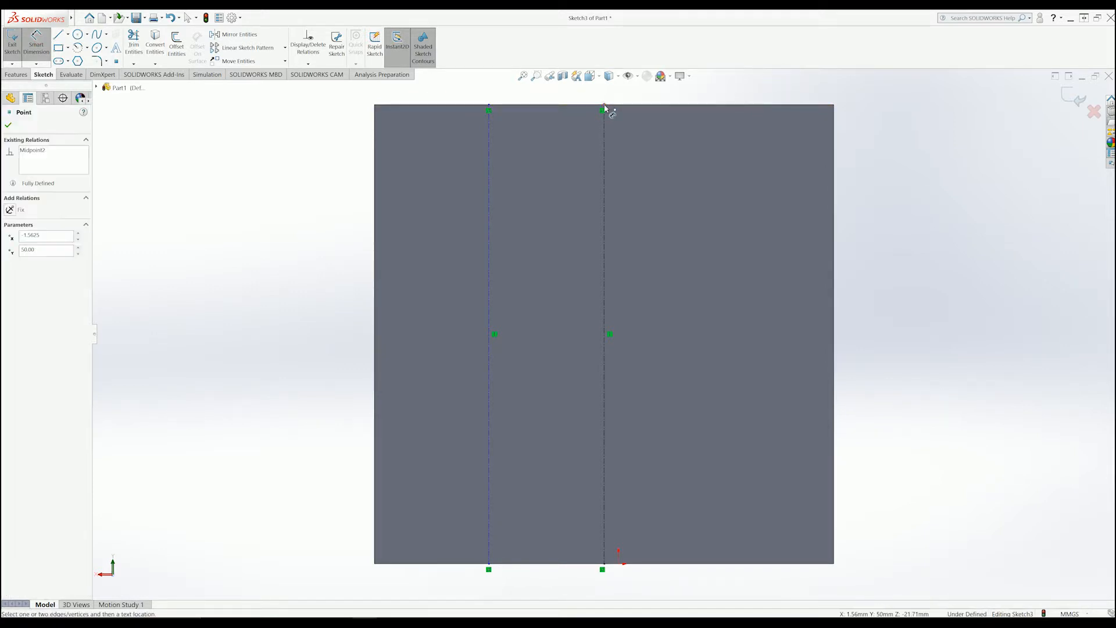
pyautogui.click(489, 108)
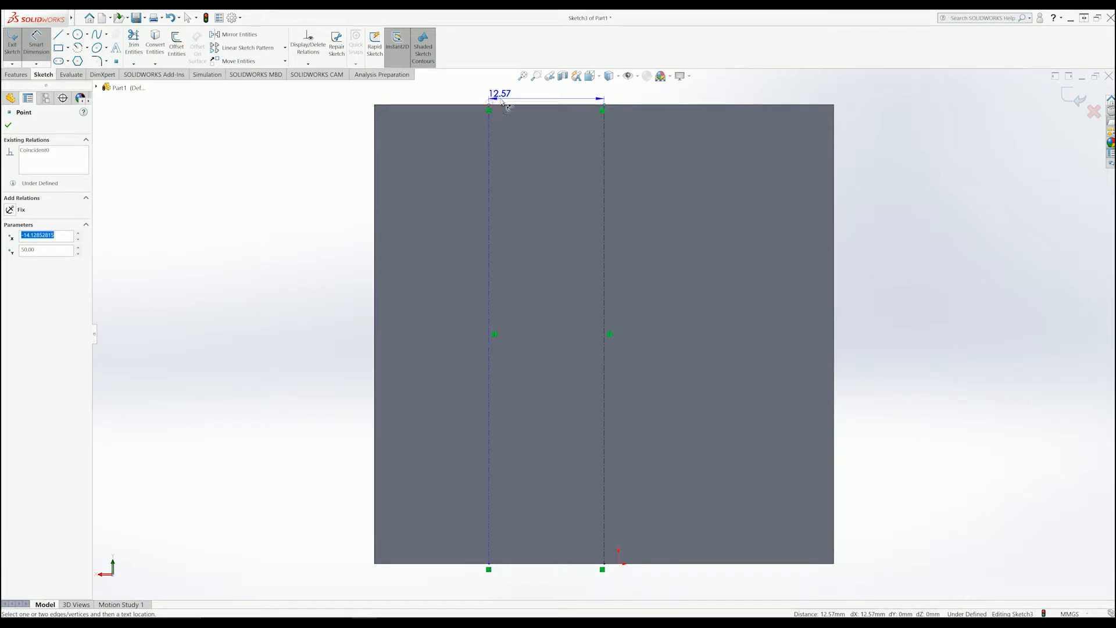
pyautogui.click(546, 98)
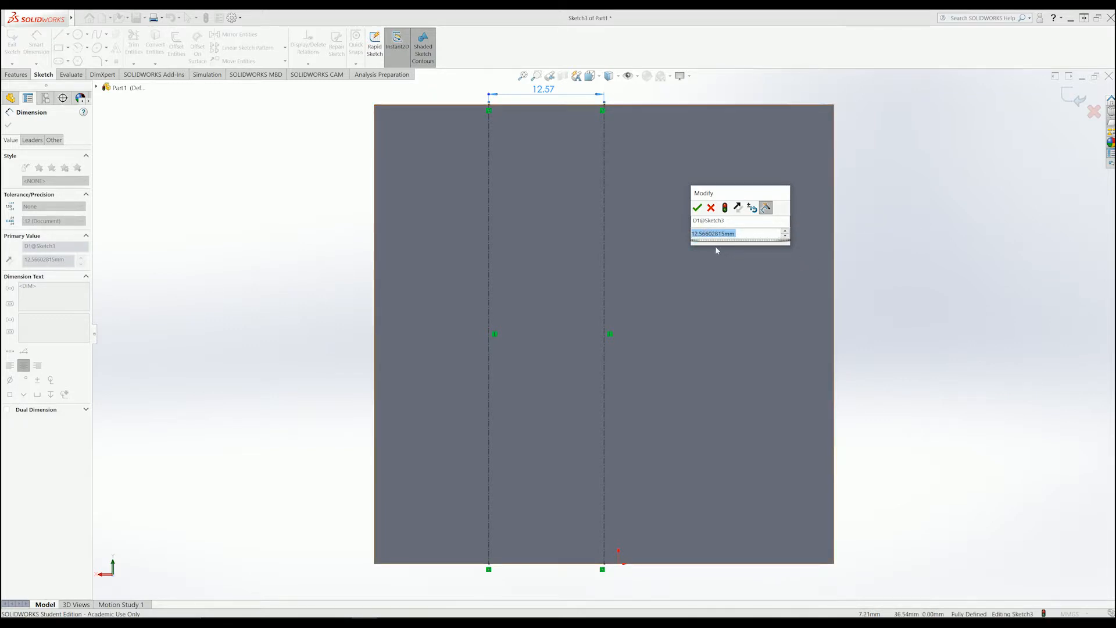
pyautogui.write('=')
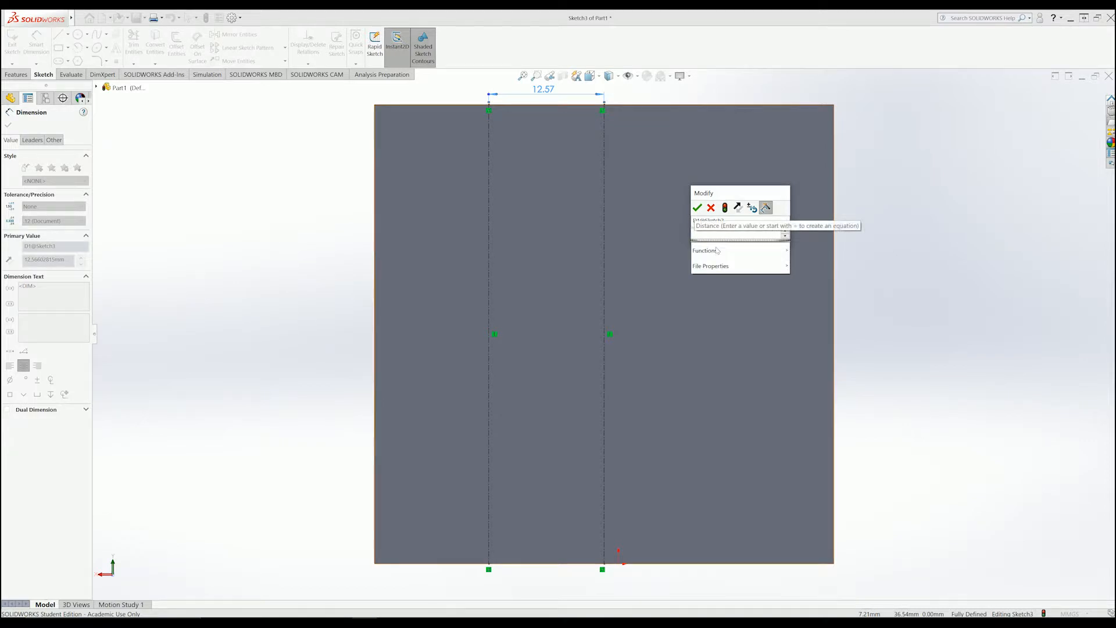
pyautogui.write('12')
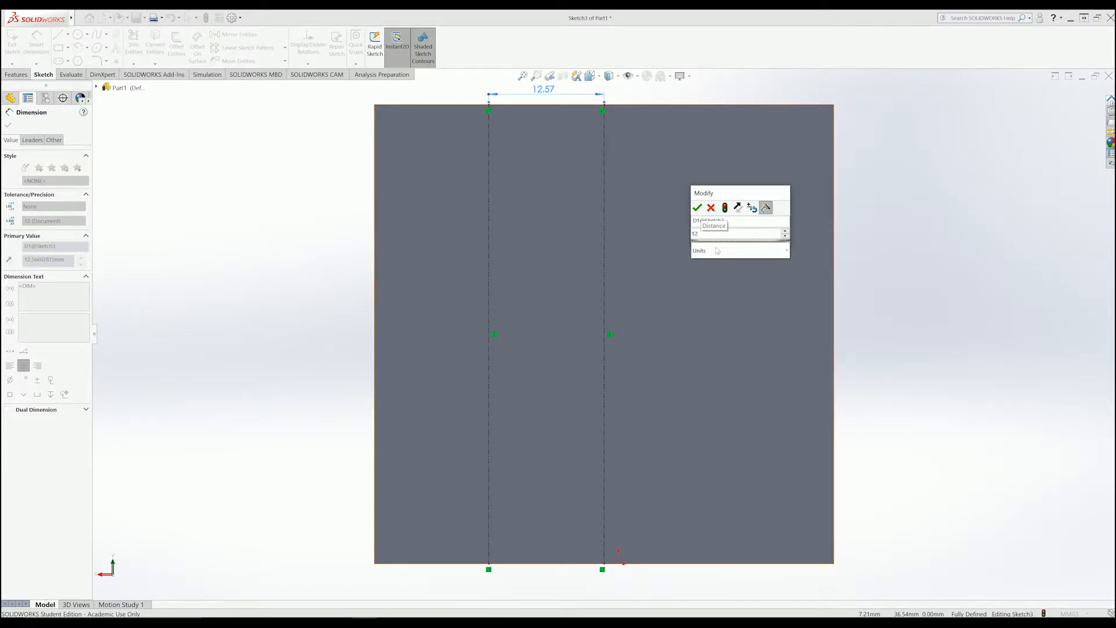
pyautogui.press('Return')
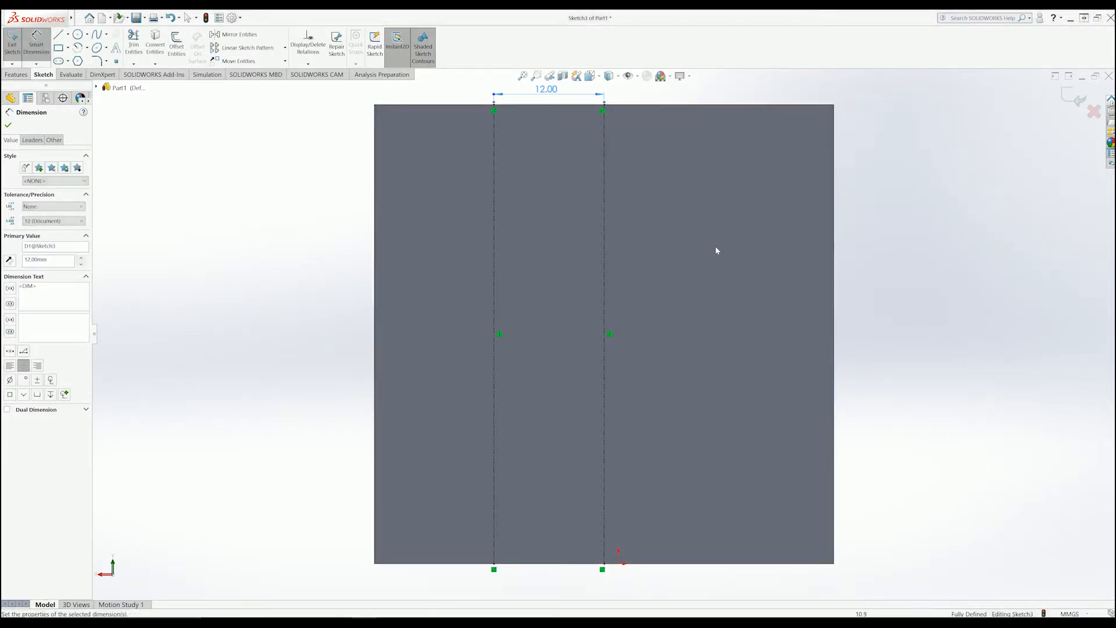
# Sketch a circle about 11.2 mm in diameter centred on the left construction line near the face's upper edge.
pyautogui.scroll(1, 608, 284)
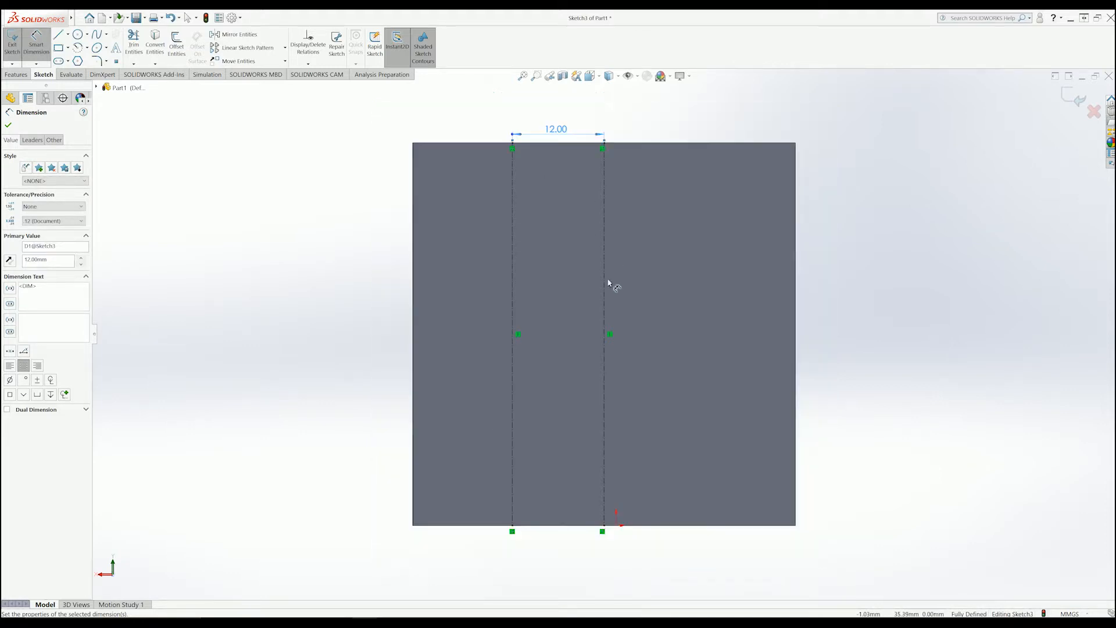
pyautogui.scroll(-1, 612, 348)
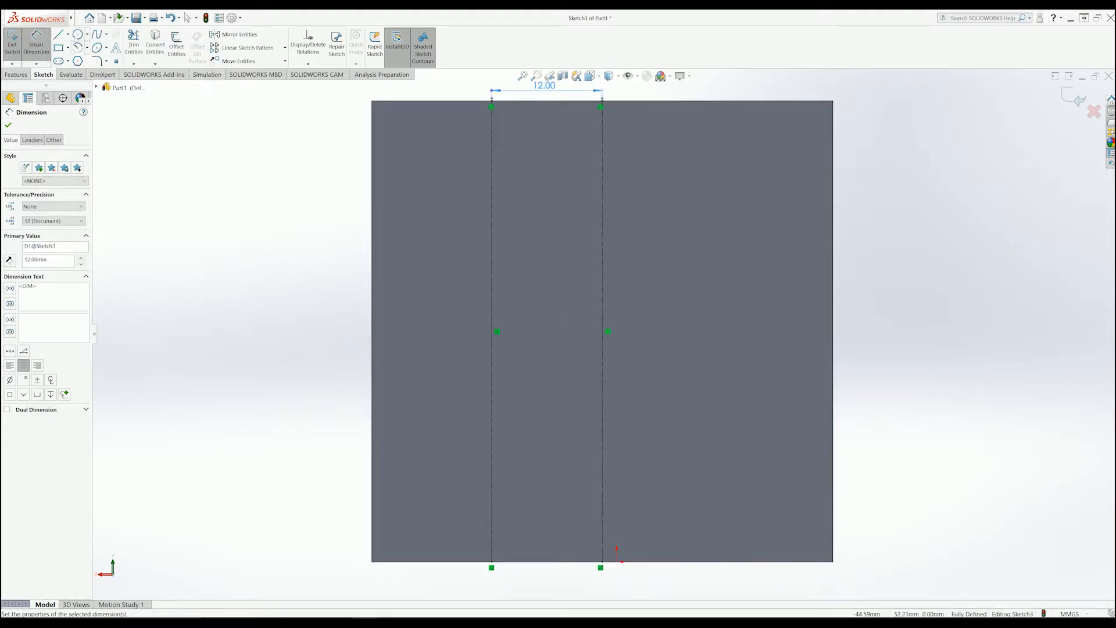
pyautogui.click(77, 34)
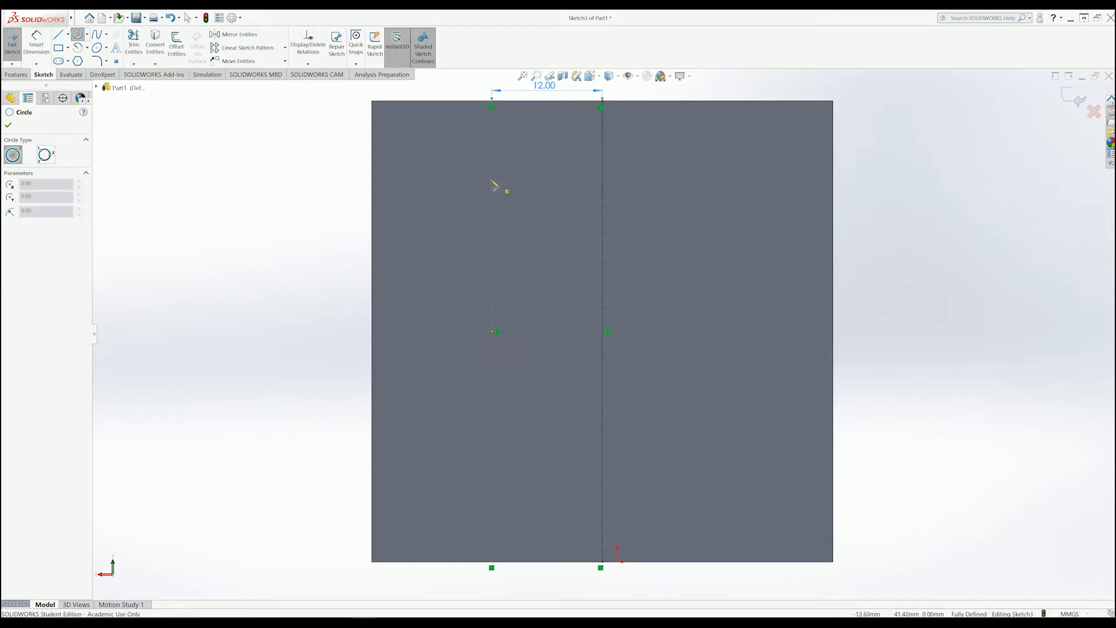
pyautogui.click(491, 180)
pyautogui.click(544, 185)
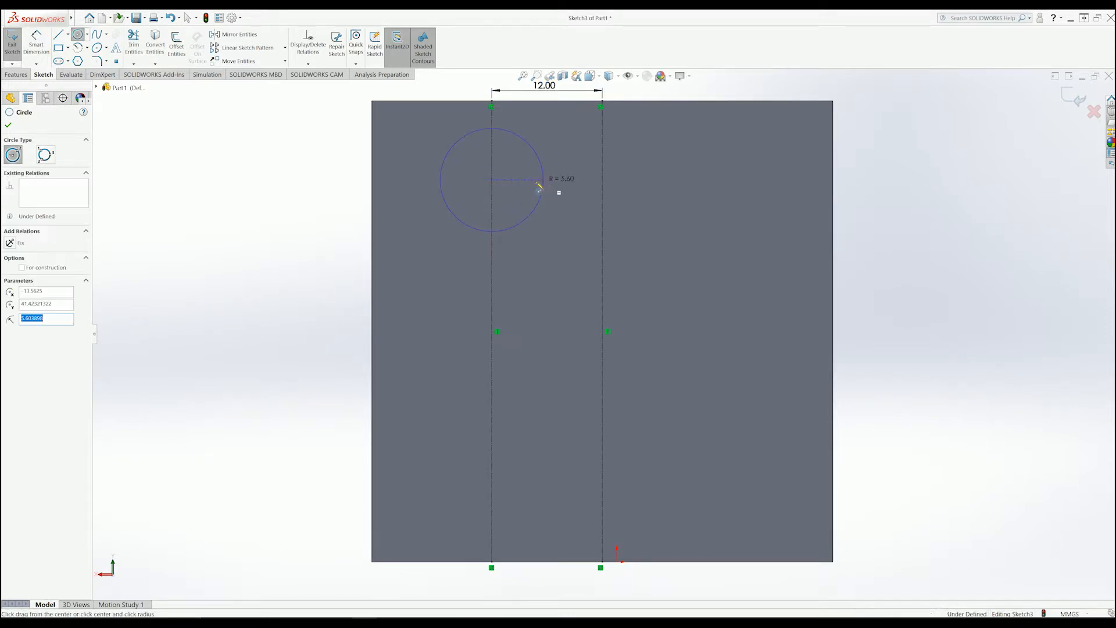
# Dimension the circle's diameter at 12 mm.
pyautogui.click(44, 41)
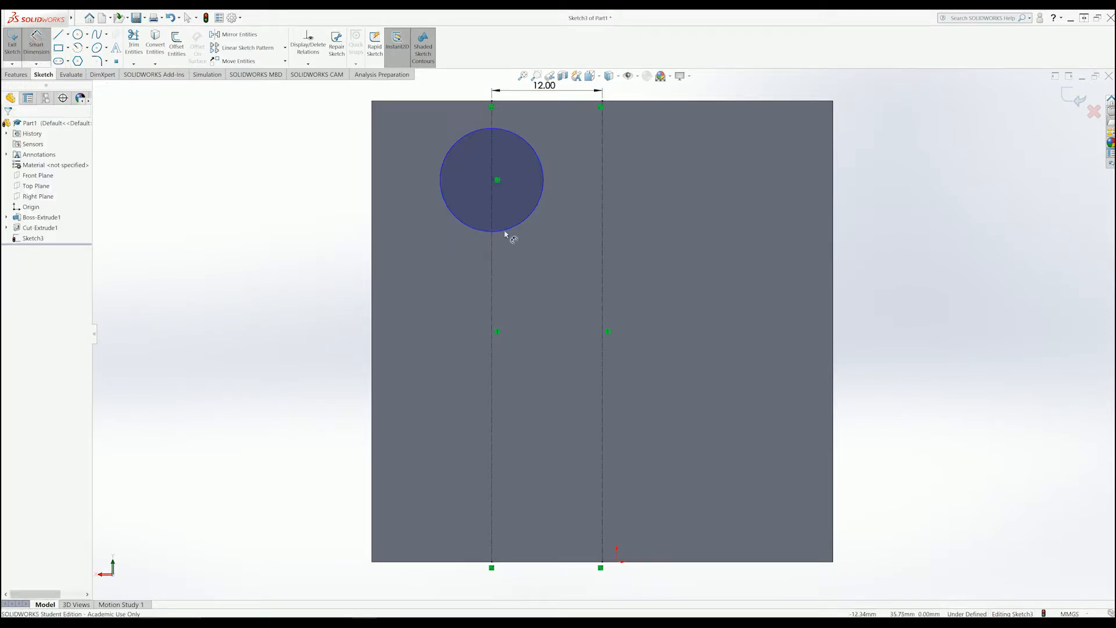
pyautogui.click(504, 230)
pyautogui.click(464, 274)
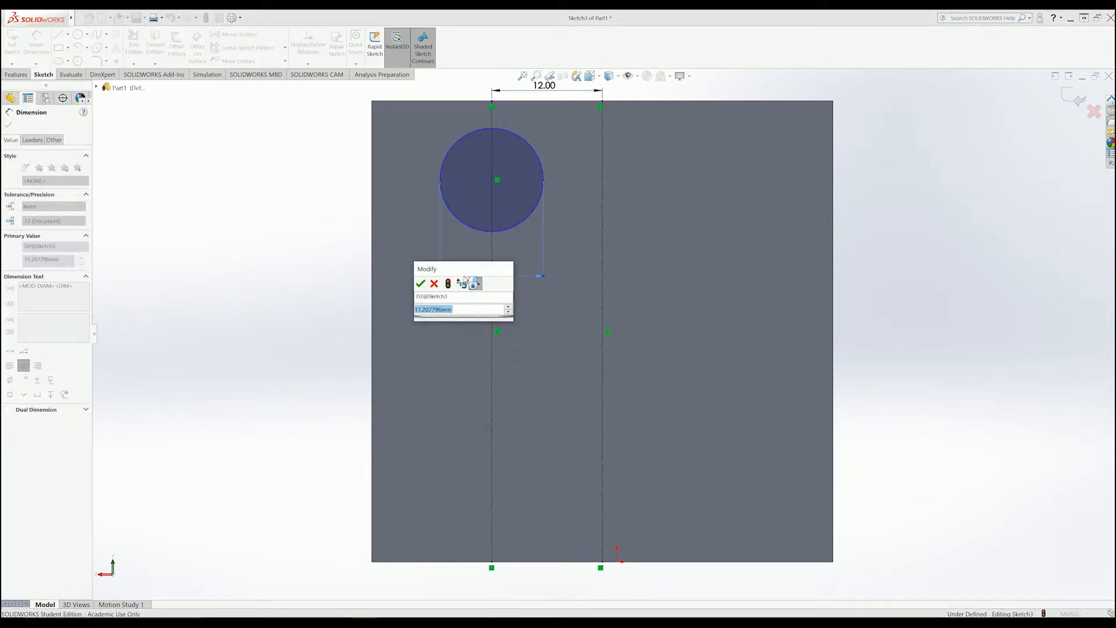
pyautogui.write('12')
pyautogui.click(420, 283)
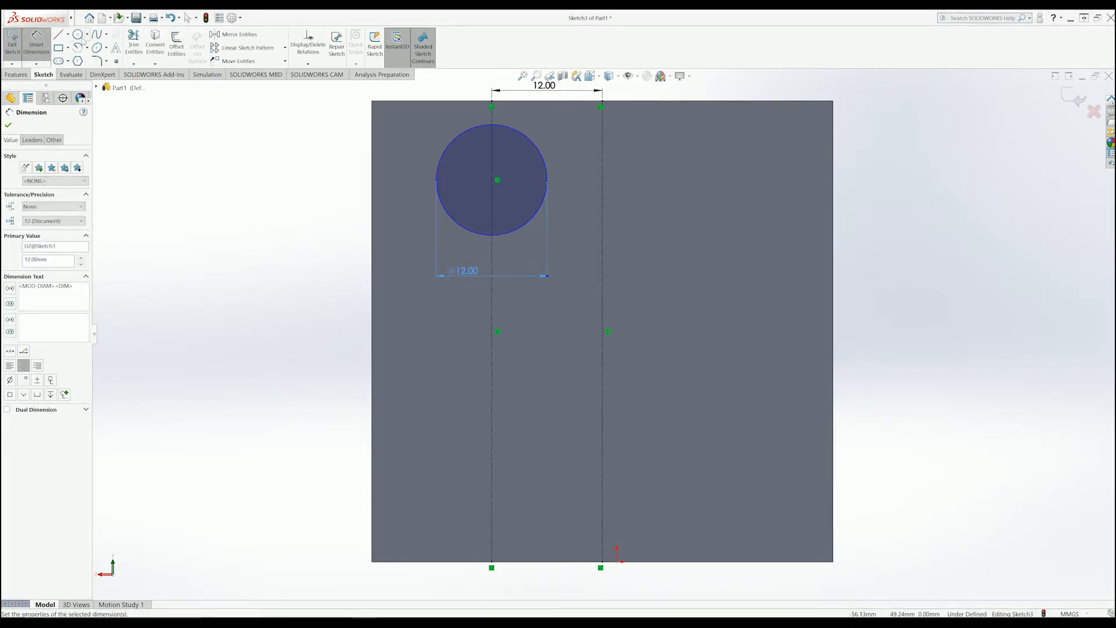
# Sketch a circle about 11.3 mm in diameter centred on the left construction line, below the existing circle near mid-height of the face.
pyautogui.click(78, 35)
pyautogui.click(491, 345)
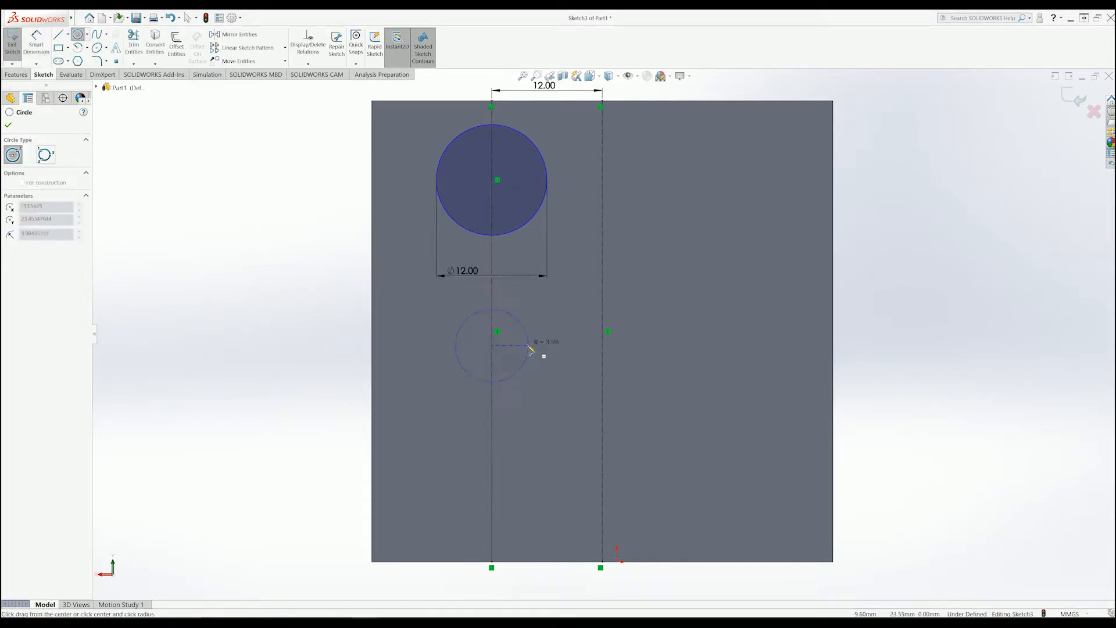
pyautogui.click(544, 345)
# Dimension the middle circle's diameter at 12 mm.
pyautogui.click(43, 48)
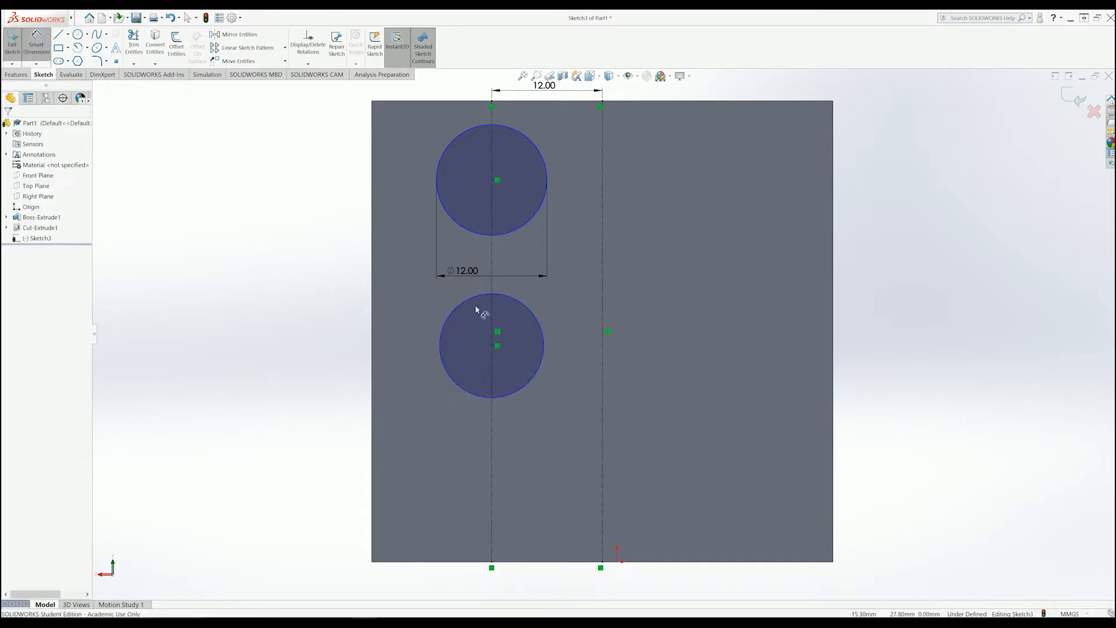
pyautogui.click(445, 324)
pyautogui.click(424, 326)
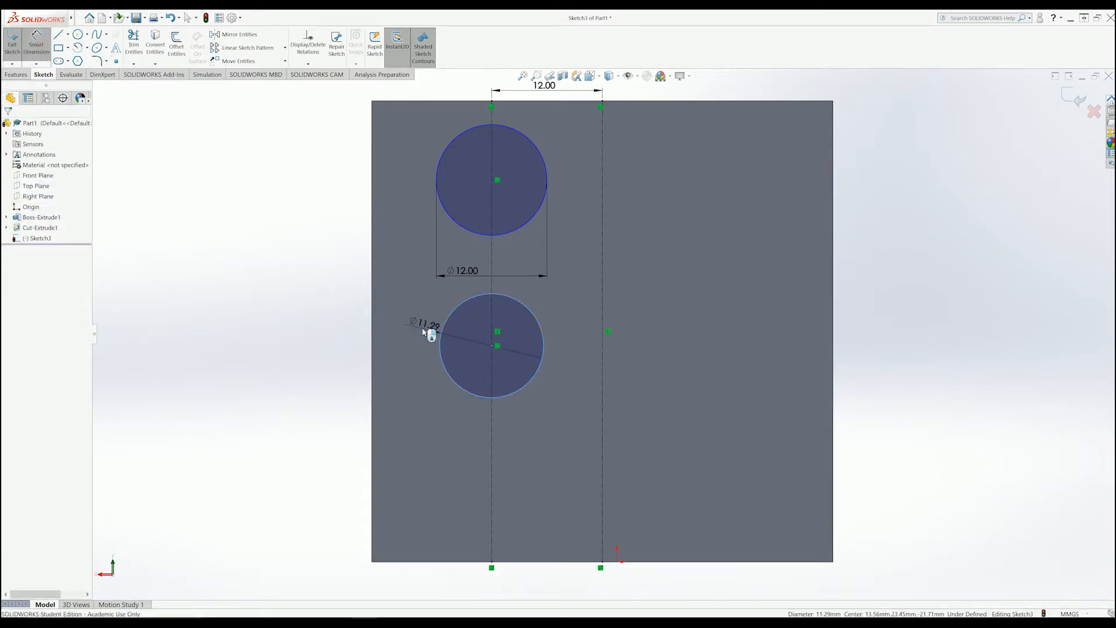
pyautogui.write('12')
pyautogui.press('Return')
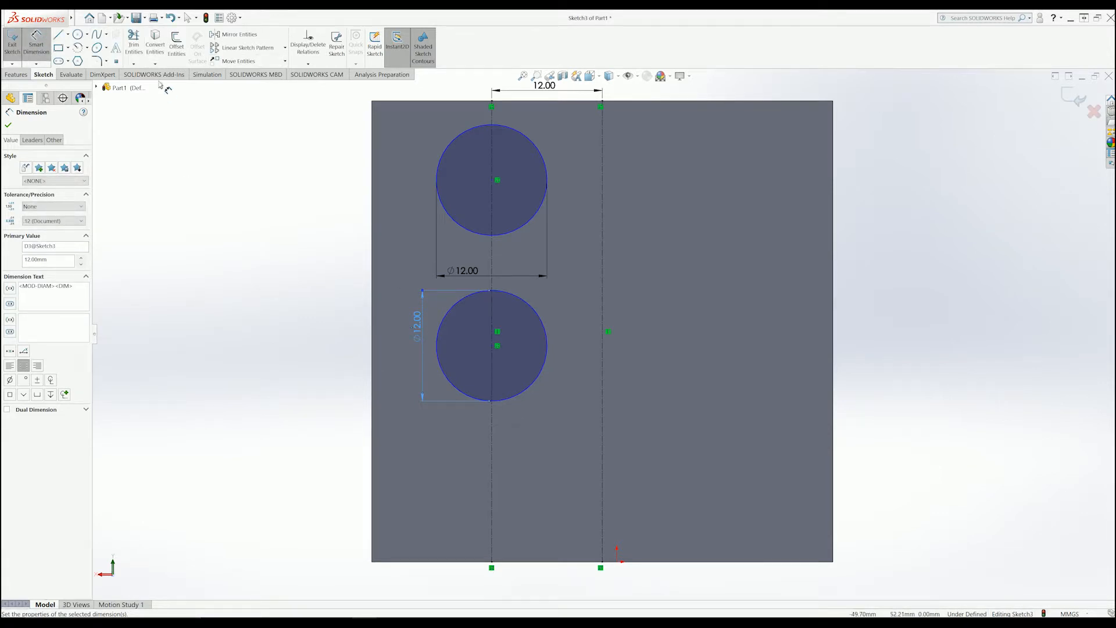
# Sketch a third circle centred on the left construction line near the face's lower edge.
pyautogui.click(77, 34)
pyautogui.click(492, 480)
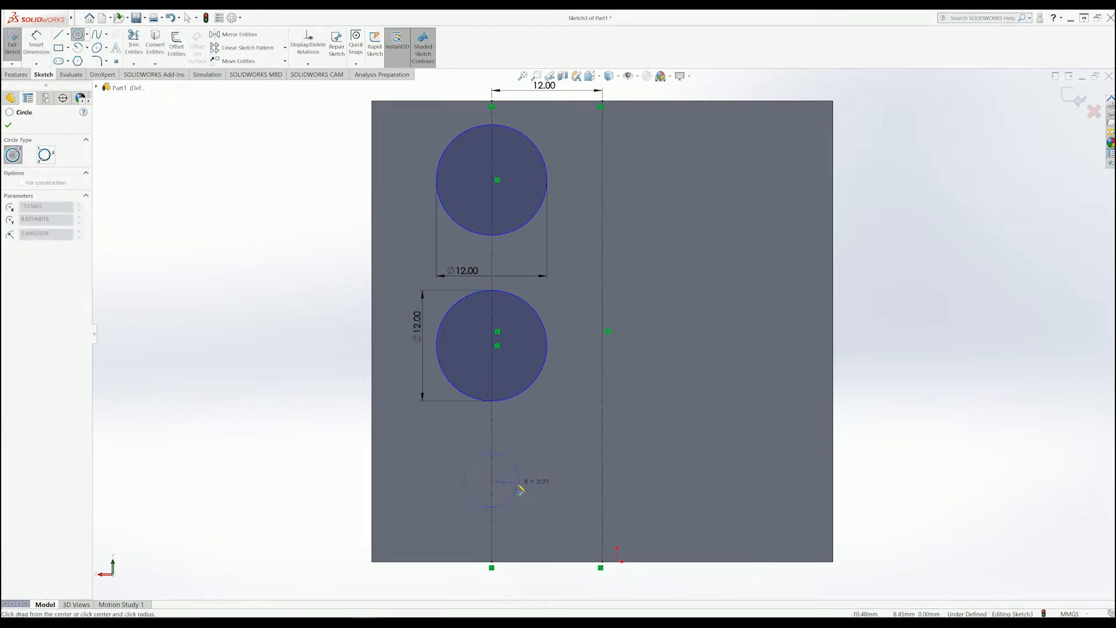
pyautogui.click(547, 484)
# Dimension the lowest circle's diameter at 12 mm.
pyautogui.click(37, 46)
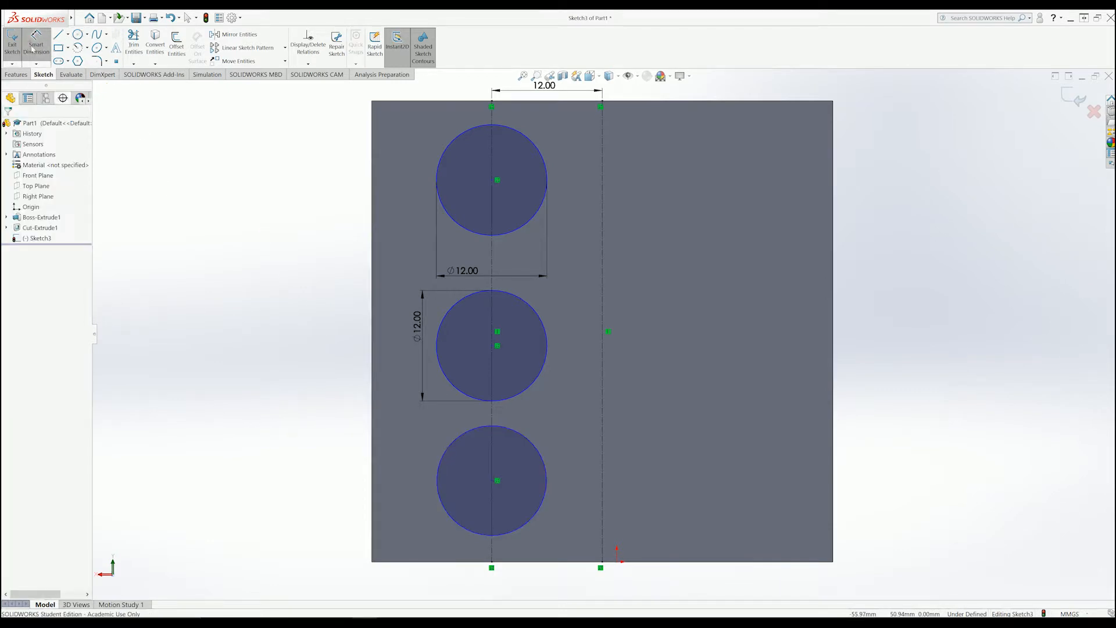
pyautogui.click(456, 442)
pyautogui.click(409, 477)
pyautogui.write('12')
pyautogui.press('Return')
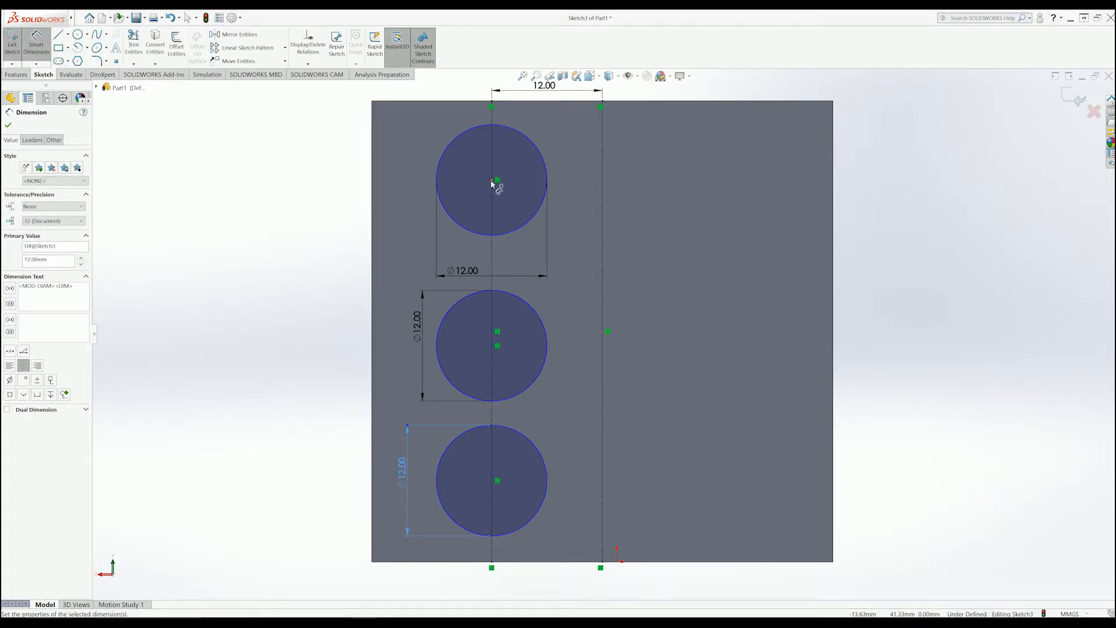
# Dimension the vertical distance between the centres of the lowest and middle circles at 14 mm.
pyautogui.click(493, 482)
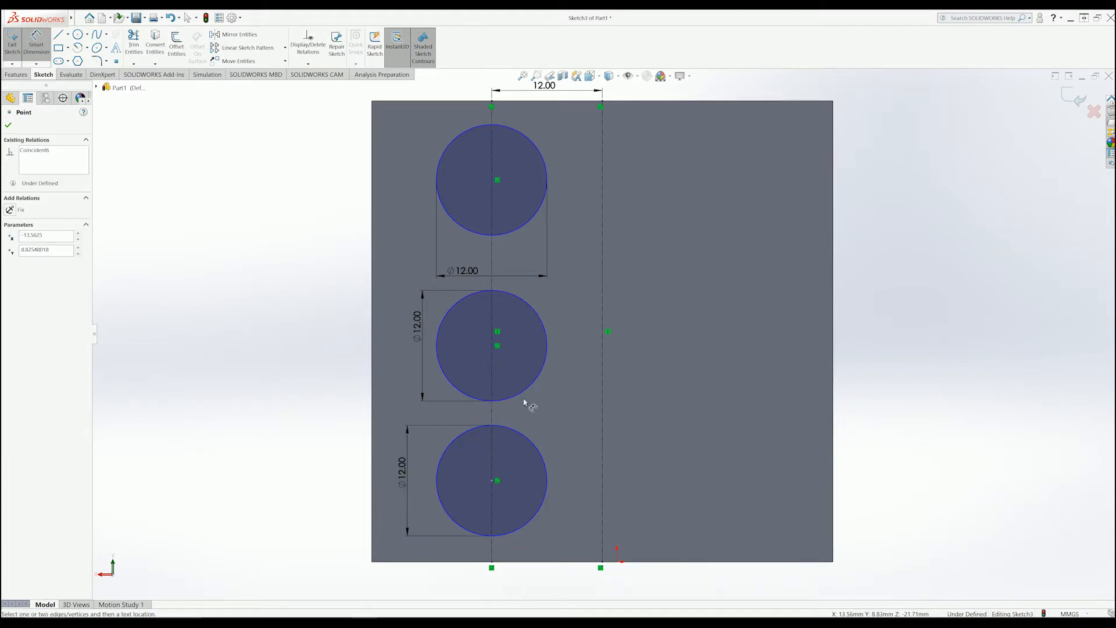
pyautogui.click(494, 347)
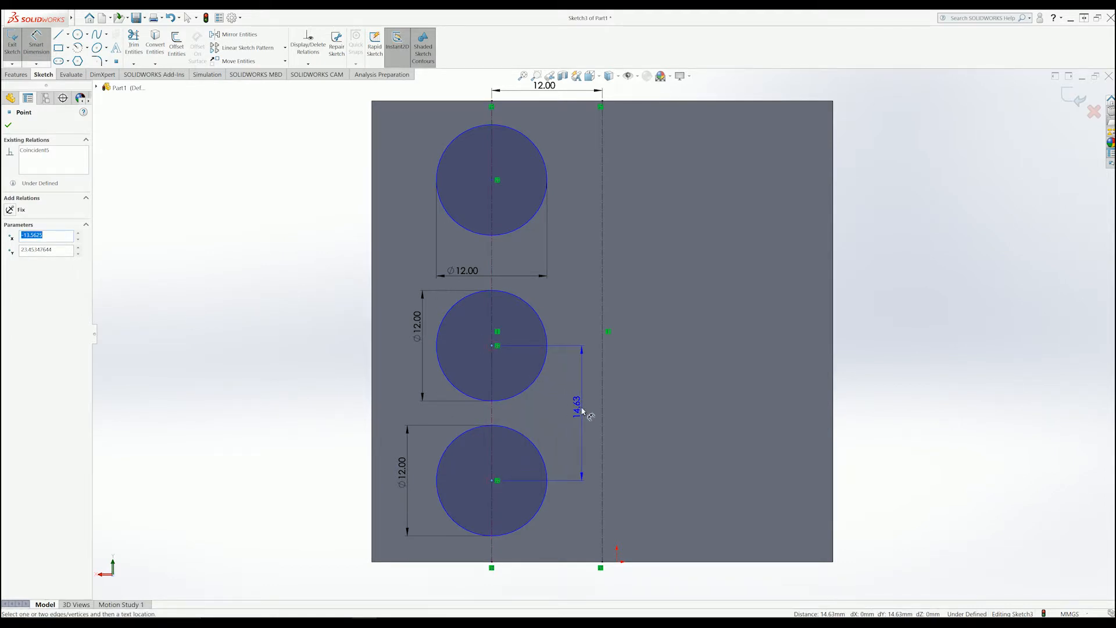
pyautogui.click(582, 411)
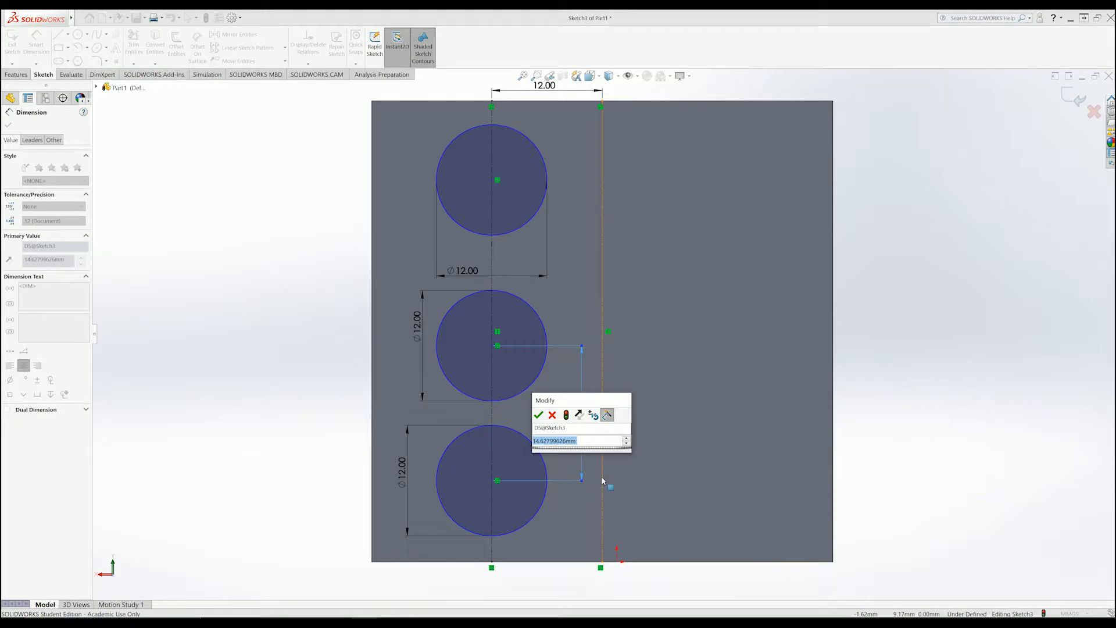
pyautogui.write('14')
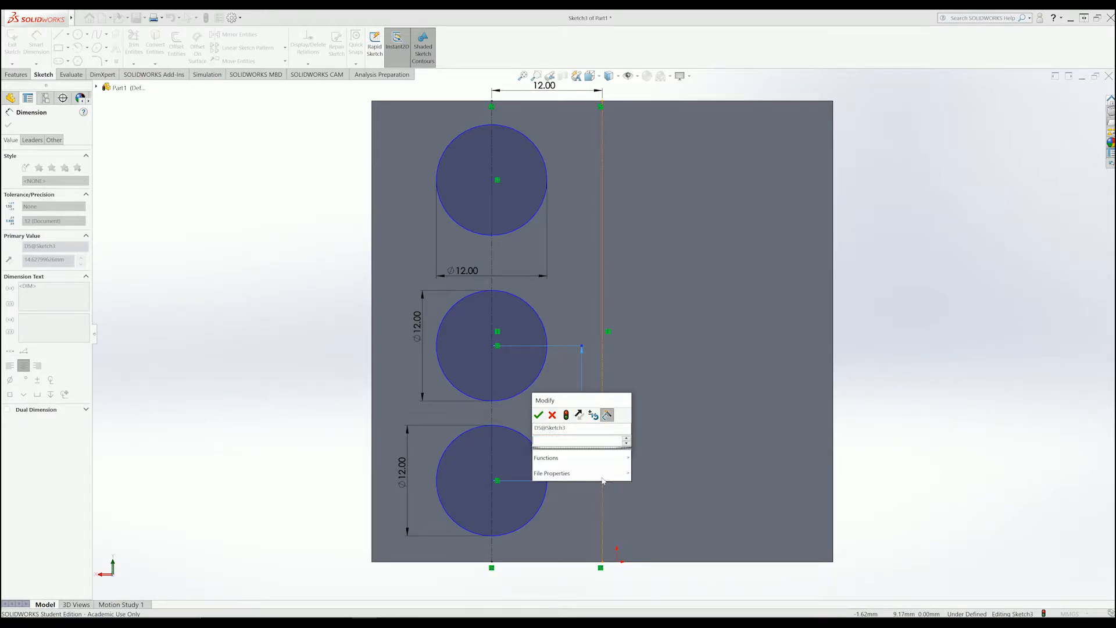
pyautogui.press('Return')
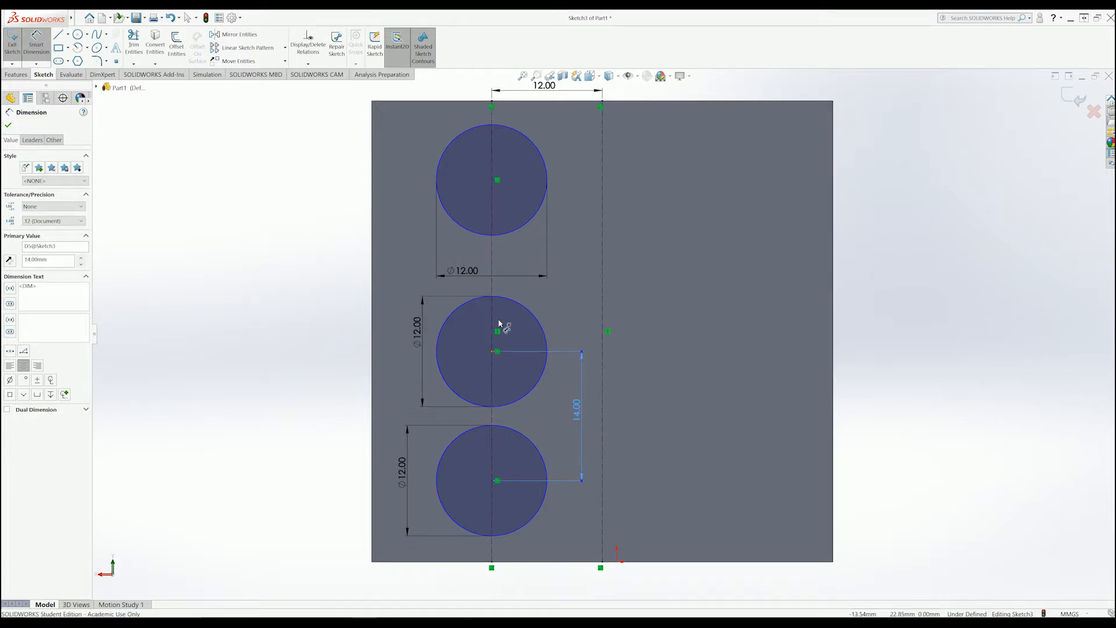
# Dimension the vertical distance between the centres of the middle and uppermost circles at 14 mm.
pyautogui.click(498, 181)
pyautogui.click(493, 181)
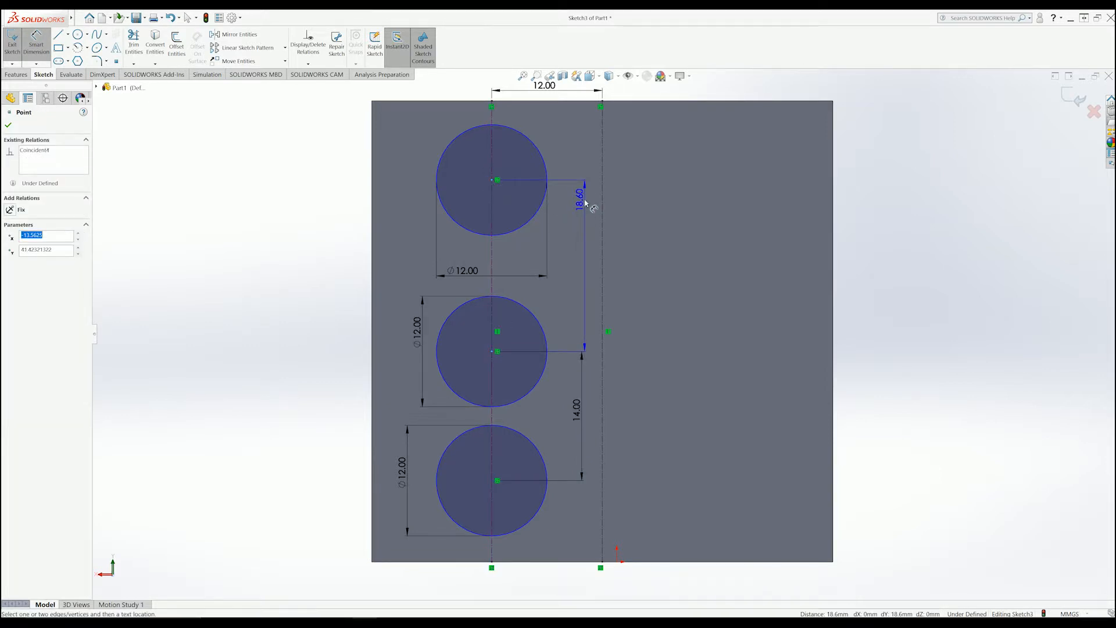
pyautogui.click(583, 232)
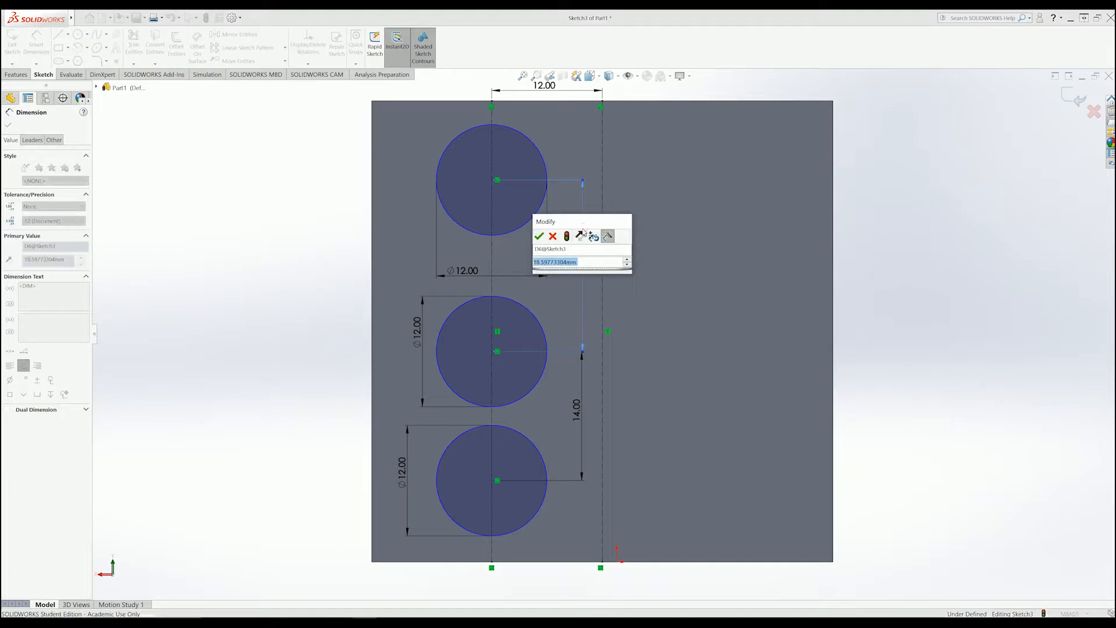
pyautogui.write('14')
pyautogui.press('Return')
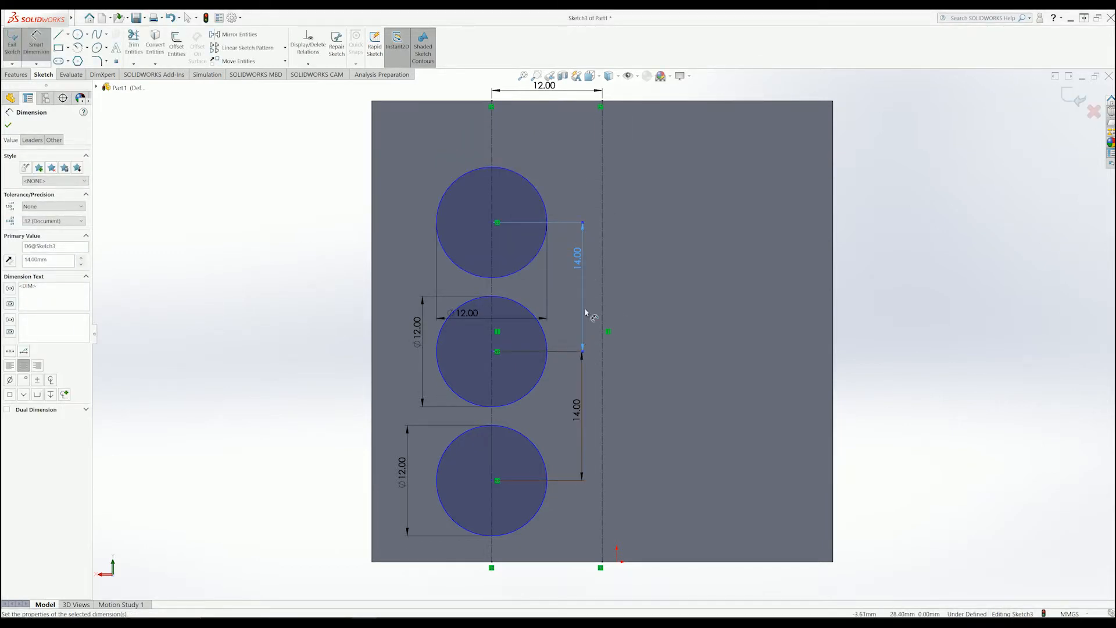
# Set the centre spacing between the uppermost and middle circles to 15 mm.
pyautogui.doubleClick(578, 259)
pyautogui.moveTo(577, 254); pyautogui.dragTo(707, 280)
pyautogui.write('15')
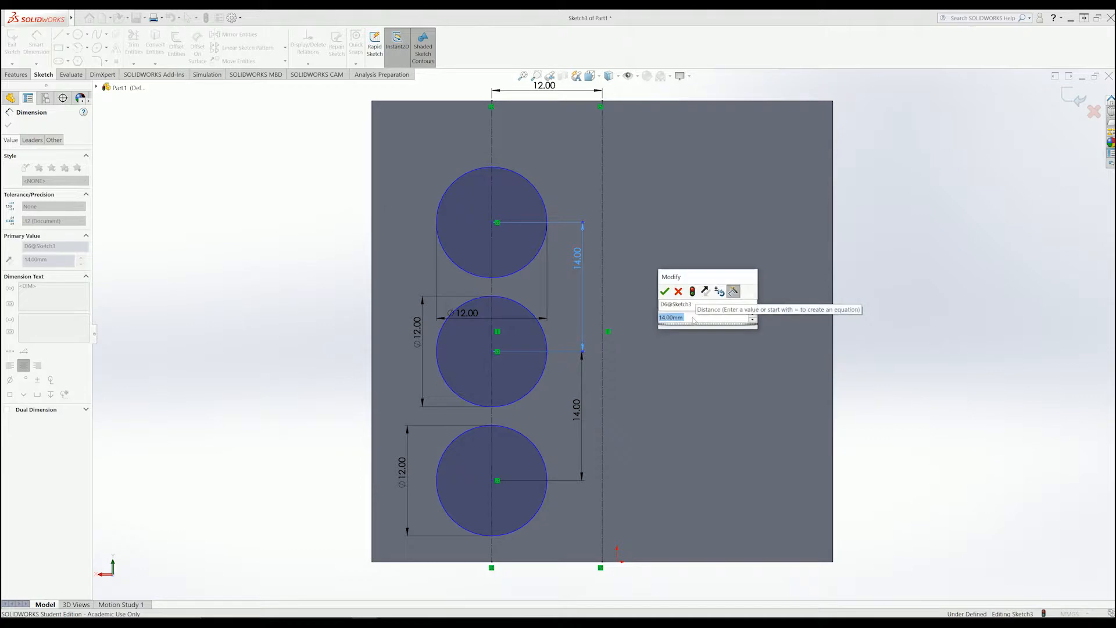
pyautogui.press('Return')
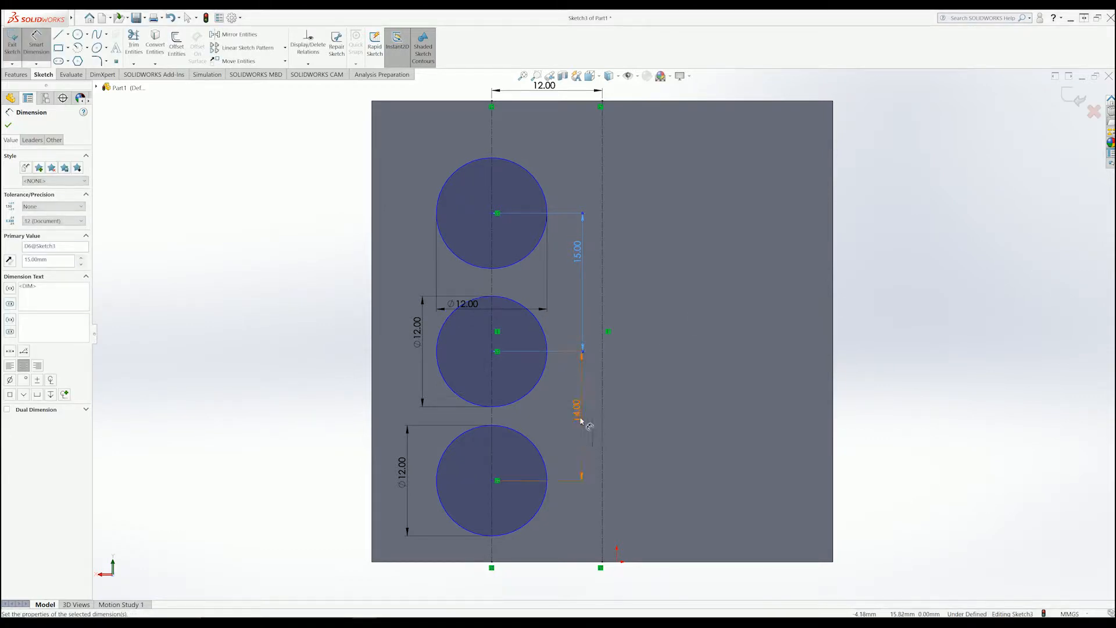
# Set the centre spacing between the middle and lowest circles to 15 mm and leave the dimension command.
pyautogui.click(575, 414)
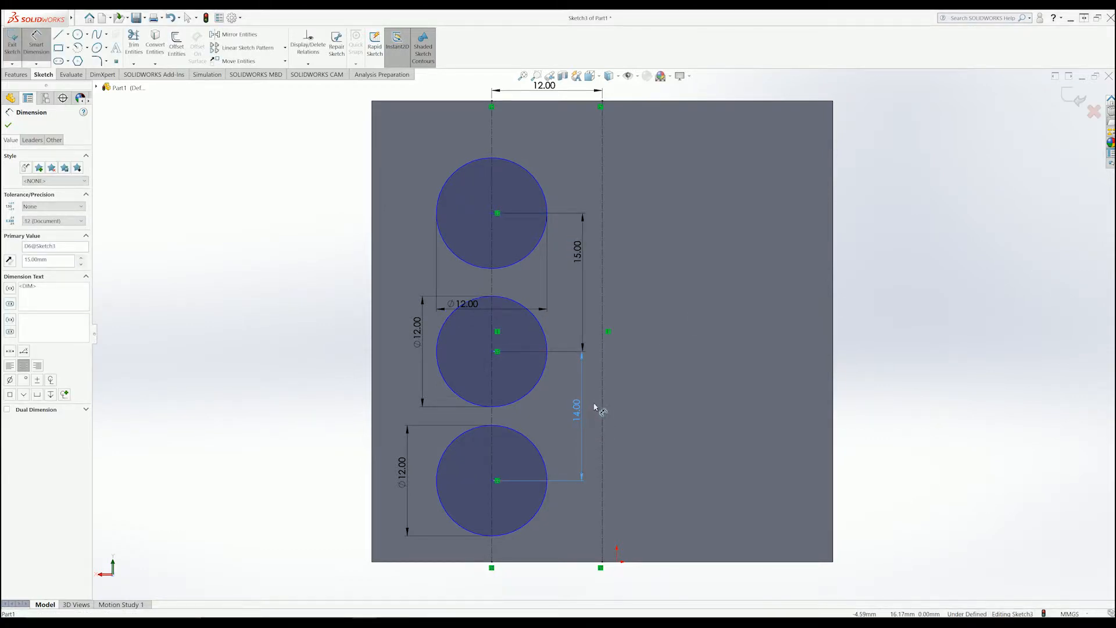
pyautogui.doubleClick(585, 424)
pyautogui.write('15')
pyautogui.press('Return')
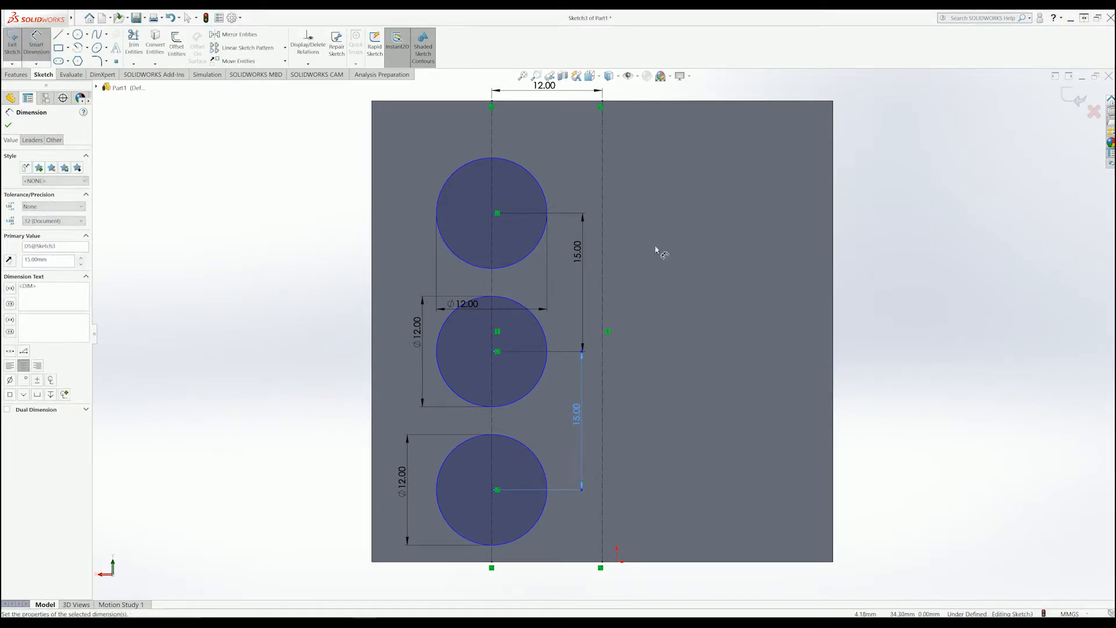
pyautogui.press('Escape')
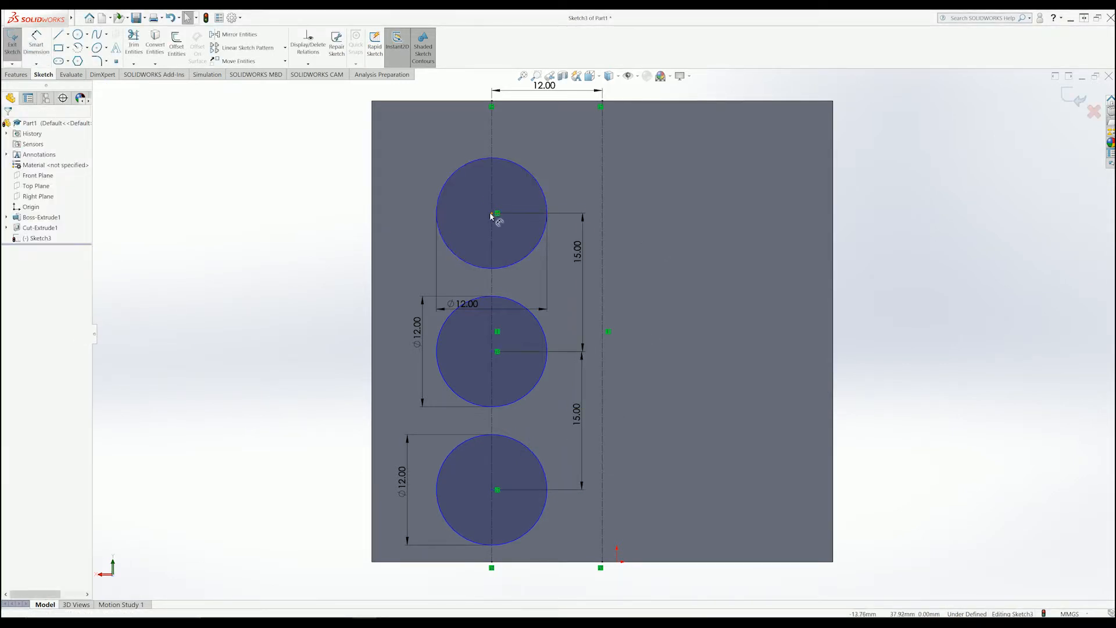
# Move the column of three circles up along the left construction line so it sits roughly centred vertically on the face.
pyautogui.moveTo(493, 215); pyautogui.dragTo(494, 200)
pyautogui.click(873, 262)
# Mirror the three circles, as copies, about the vertical construction line at the middle of the face.
pyautogui.moveTo(956, 310); pyautogui.dragTo(823, 333, button='middle')
pyautogui.scroll(1, 405, 308)
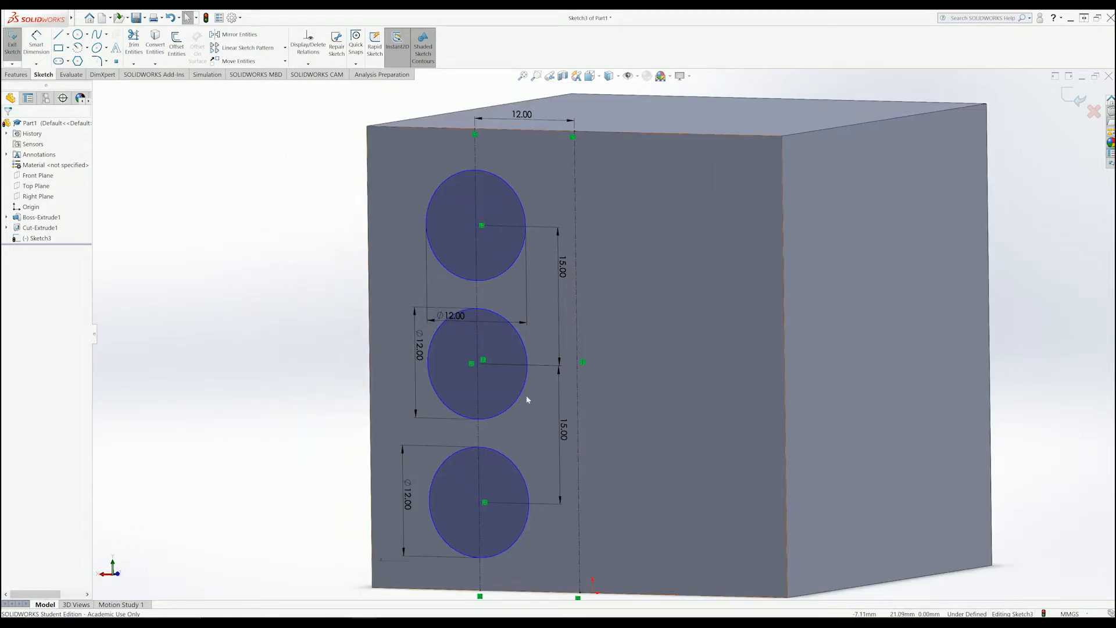
pyautogui.scroll(-2, 577, 483)
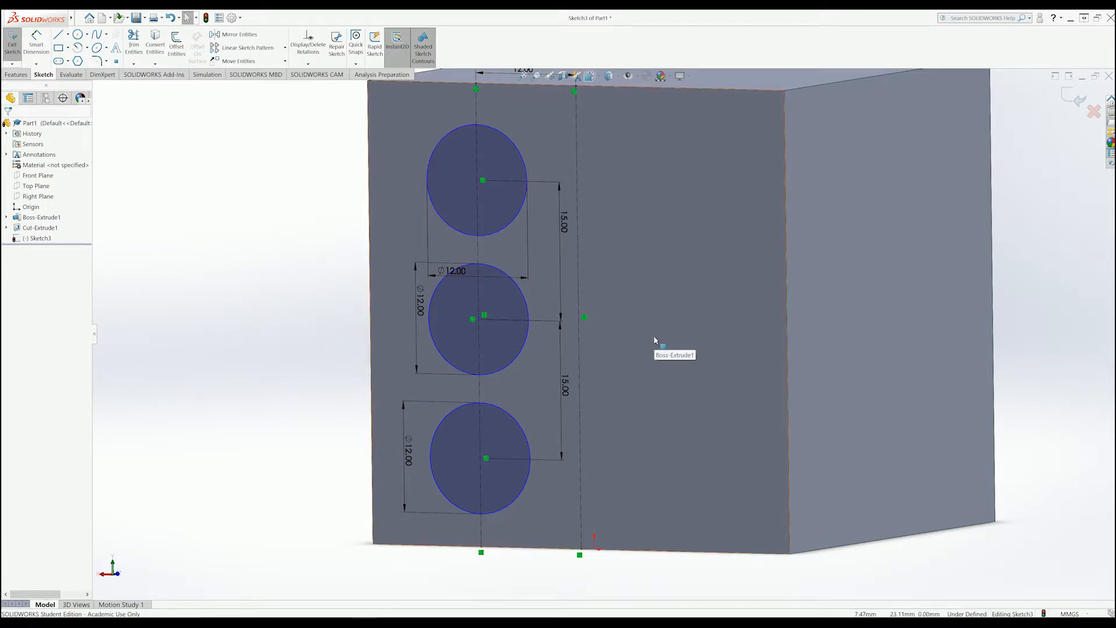
pyautogui.moveTo(259, 248)
pyautogui.mouseDown(button='middle')
pyautogui.moveTo(232, 247)
pyautogui.moveTo(267, 248)
pyautogui.mouseUp(button='middle')
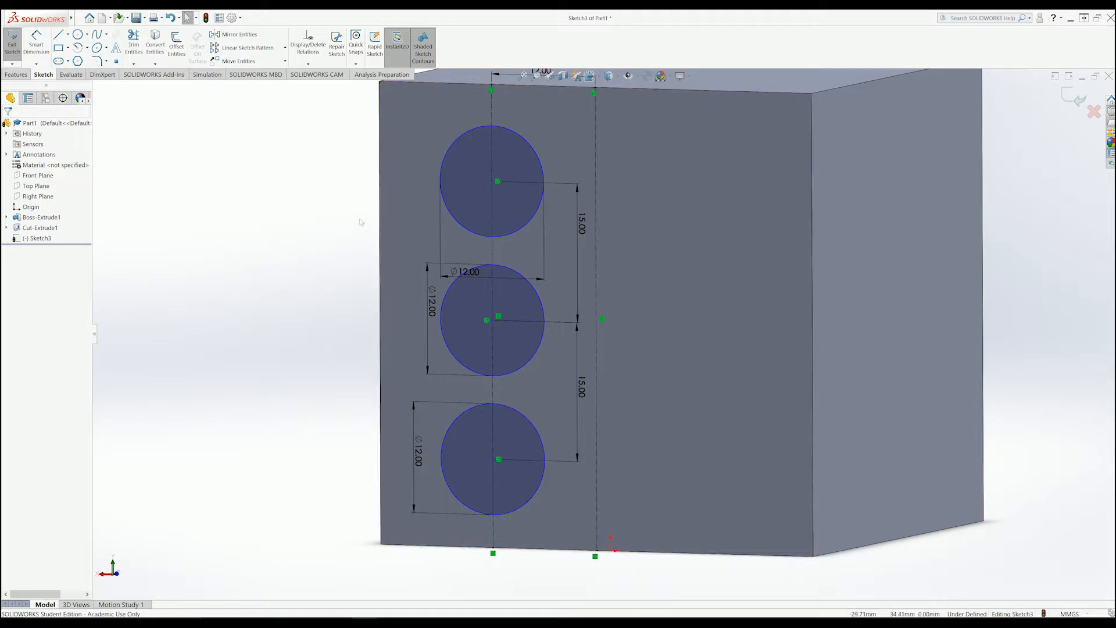
pyautogui.click(247, 37)
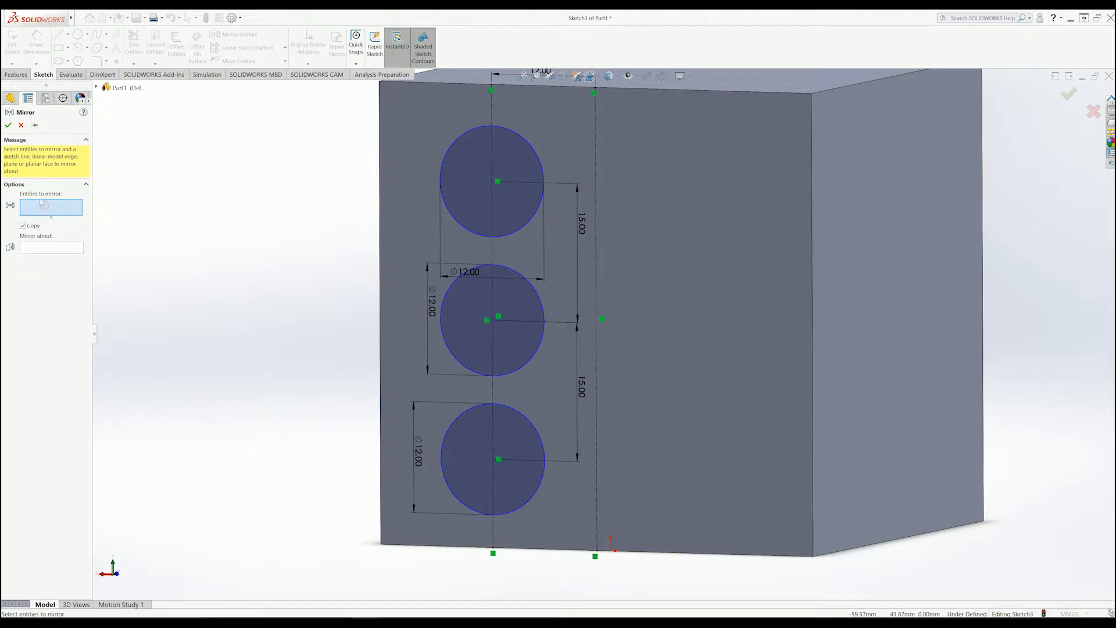
pyautogui.click(462, 140)
pyautogui.click(447, 312)
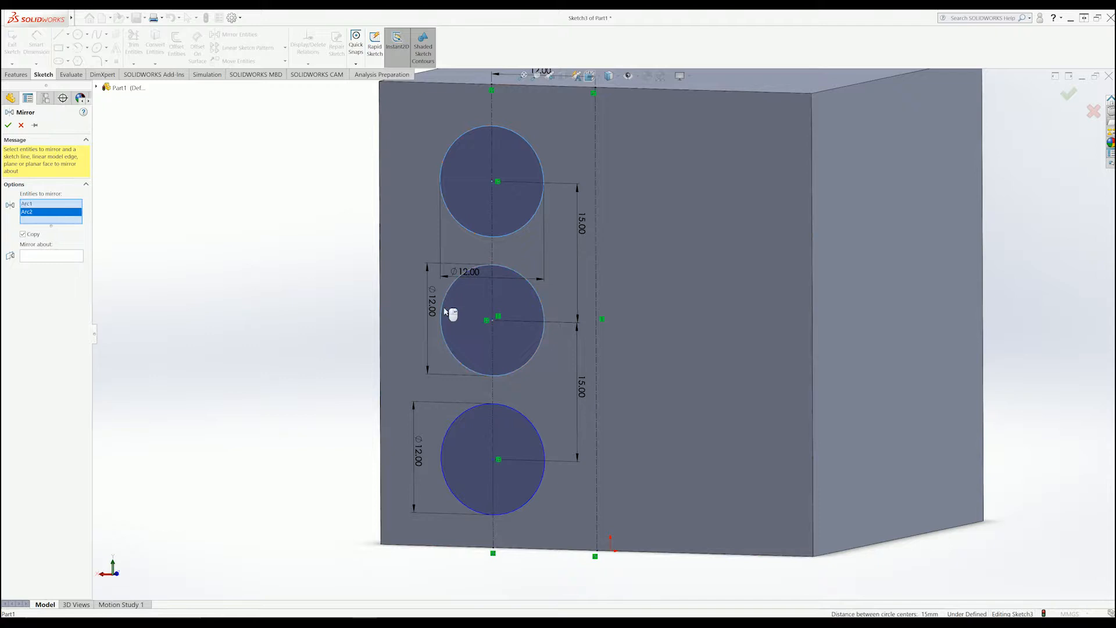
pyautogui.click(453, 428)
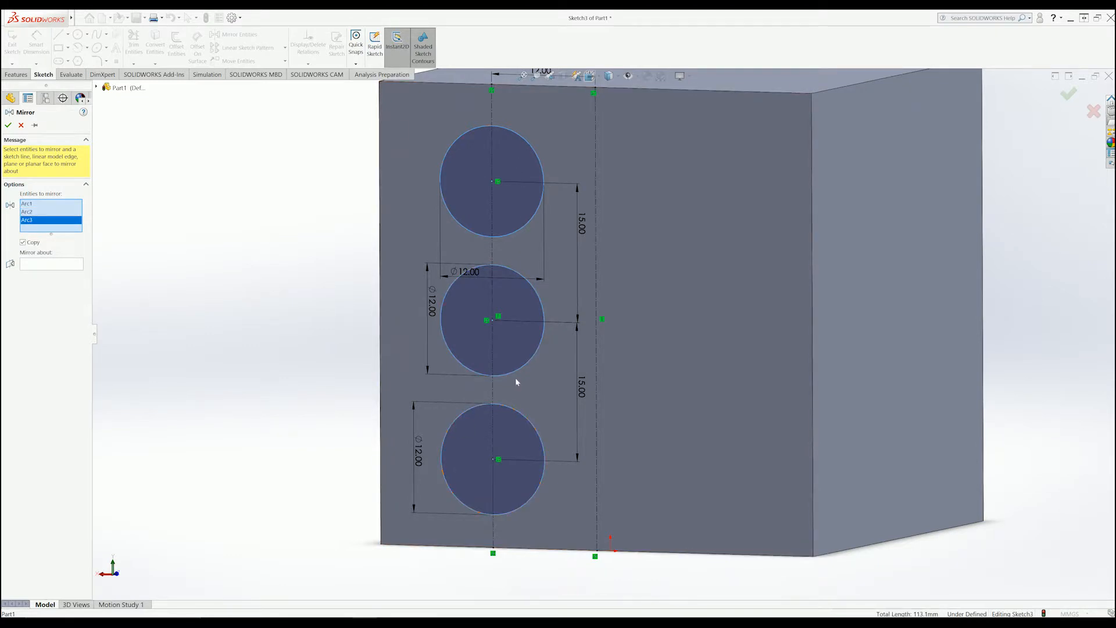
pyautogui.click(34, 264)
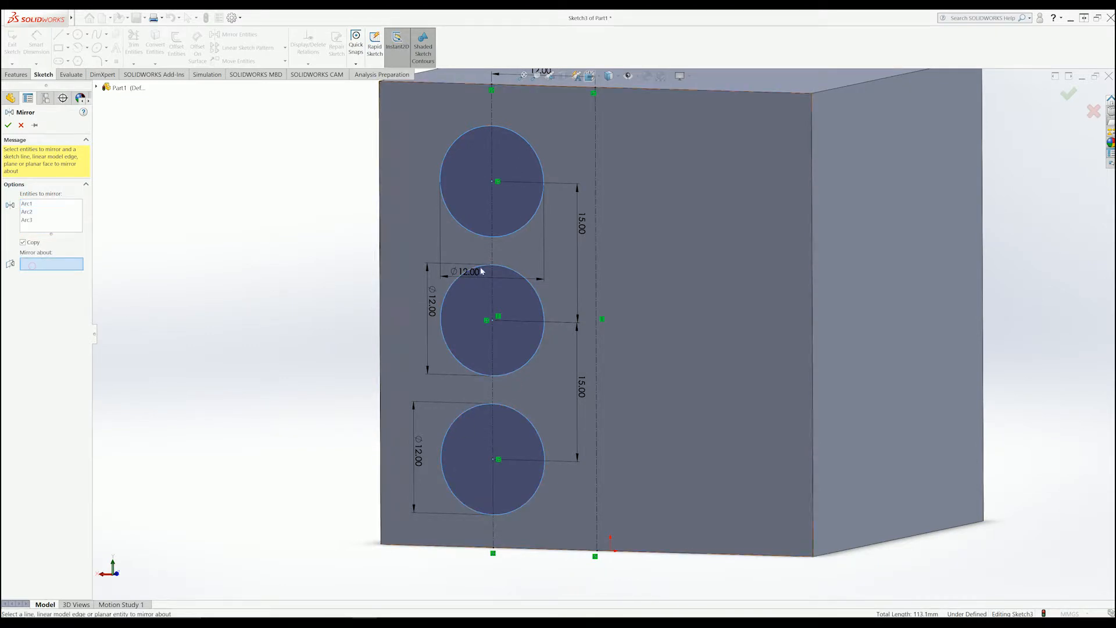
pyautogui.click(596, 142)
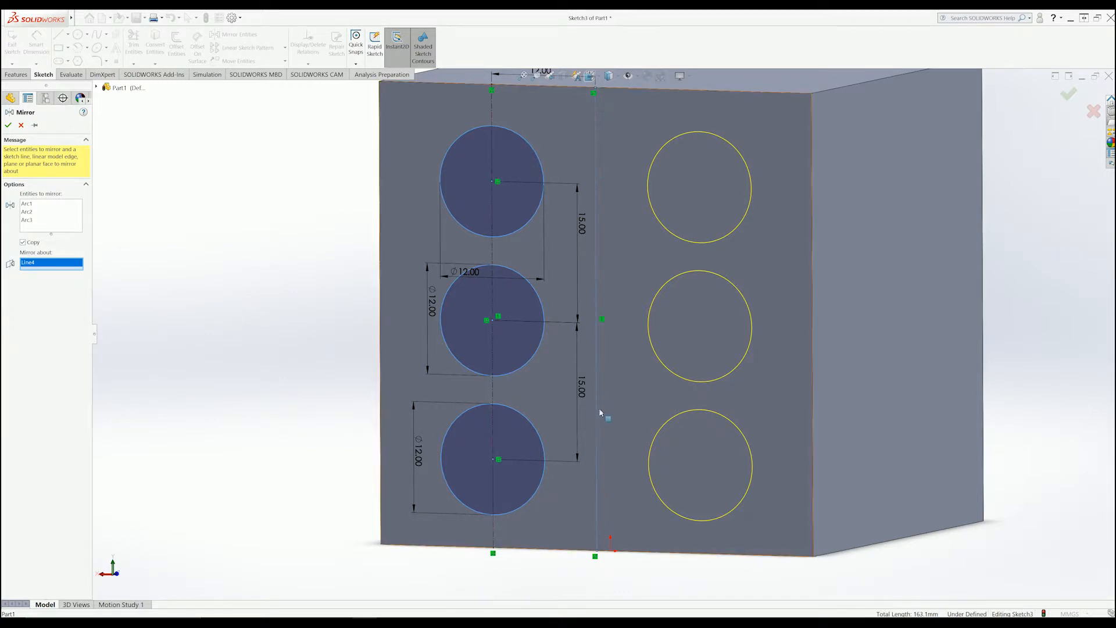
pyautogui.moveTo(645, 331); pyautogui.dragTo(744, 204, button='middle')
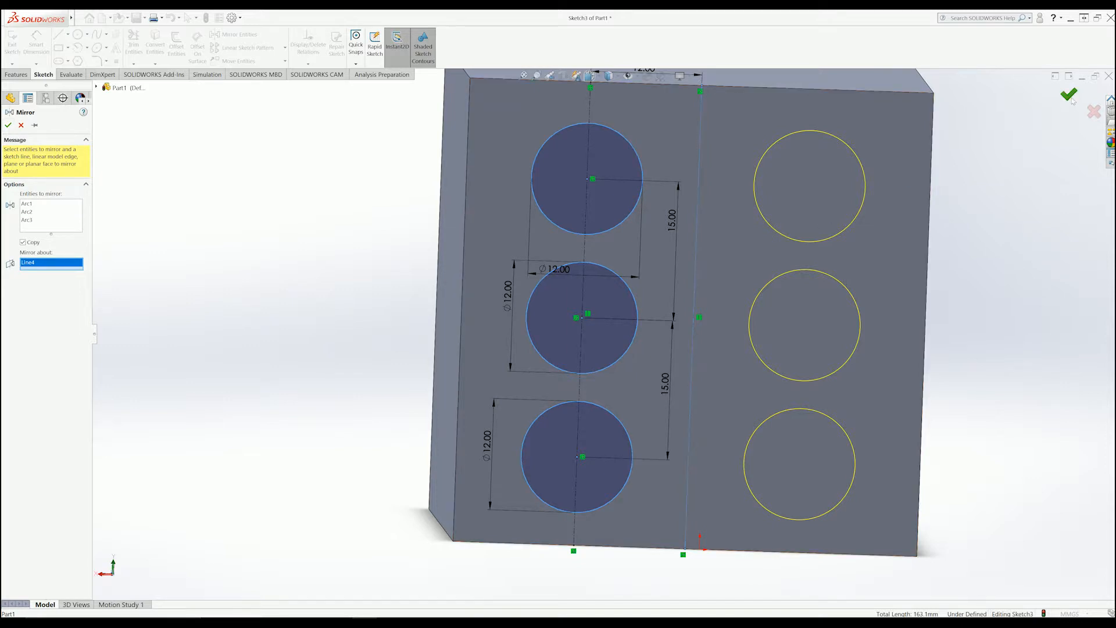
pyautogui.click(1069, 95)
# Finish the sketch containing the six circles.
pyautogui.moveTo(933, 356)
pyautogui.mouseDown(button='middle')
pyautogui.moveTo(863, 349)
pyautogui.moveTo(864, 367)
pyautogui.mouseUp(button='middle')
pyautogui.scroll(2, 864, 367)
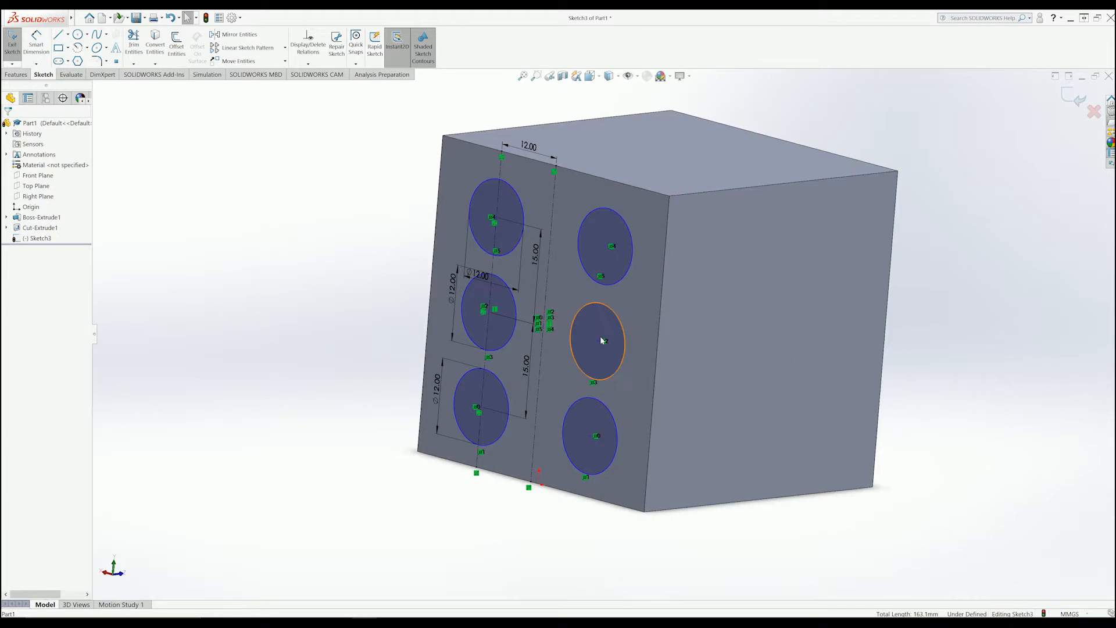
pyautogui.scroll(-2, 599, 341)
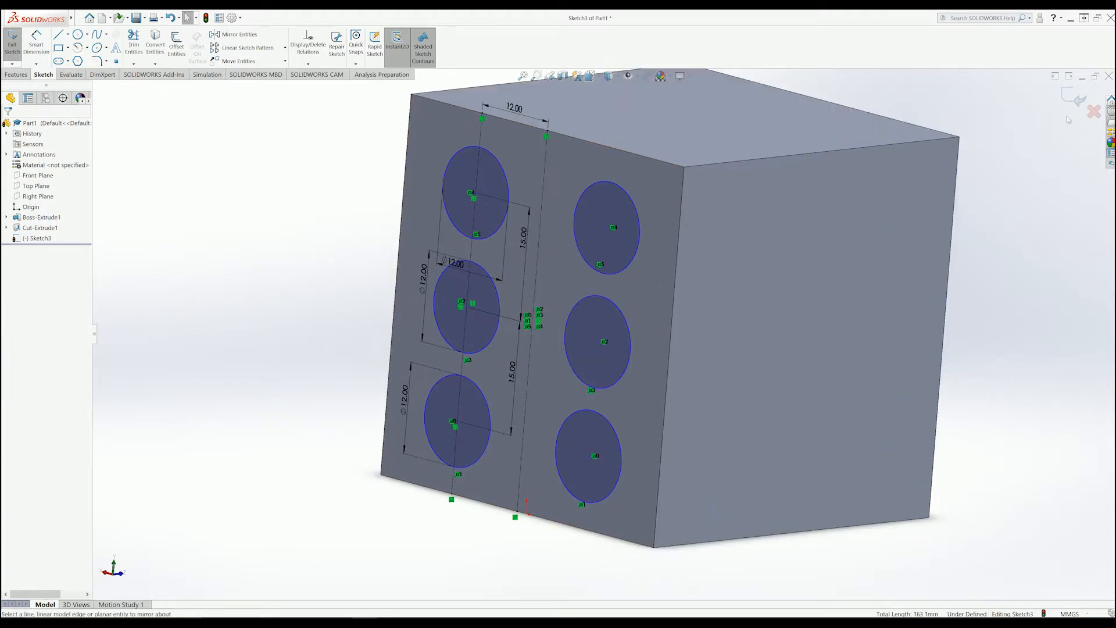
pyautogui.click(1075, 97)
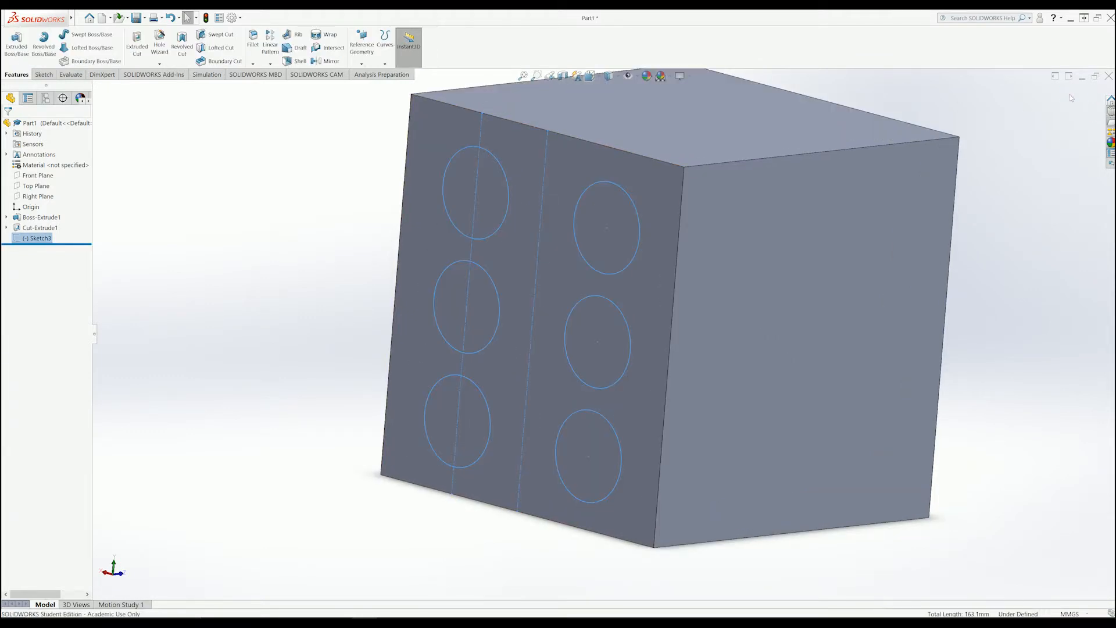
# Rename the sketch containing the six circles as "Sketch for 6".
pyautogui.click(262, 239)
pyautogui.moveTo(262, 239)
pyautogui.mouseDown(button='middle')
pyautogui.moveTo(341, 194)
pyautogui.moveTo(324, 246)
pyautogui.moveTo(308, 214)
pyautogui.moveTo(303, 223)
pyautogui.mouseUp(button='middle')
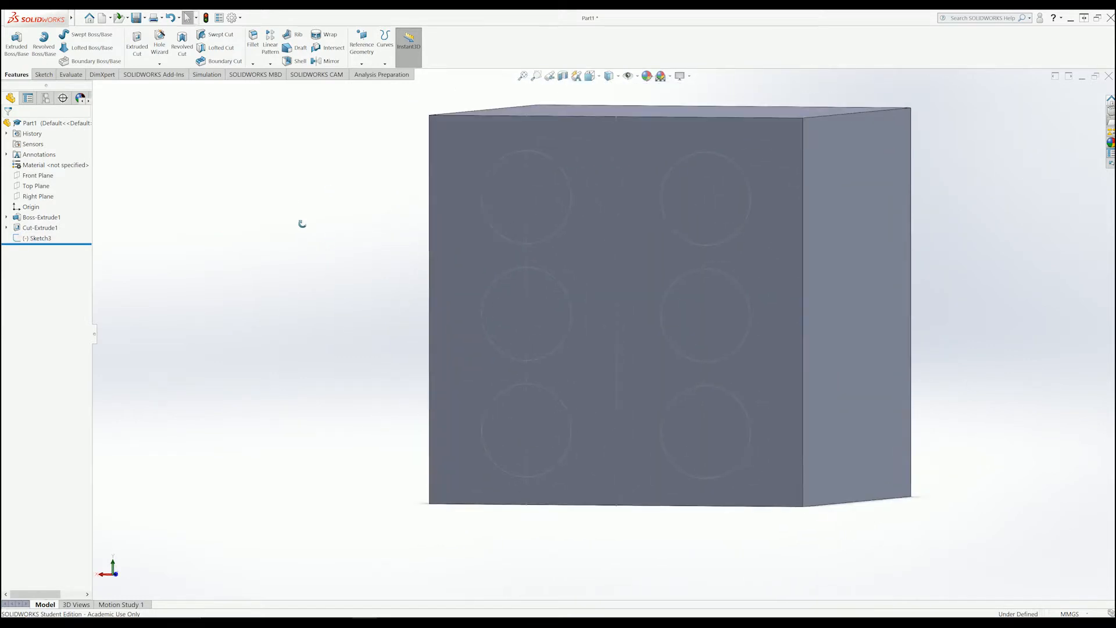
pyautogui.click(46, 238)
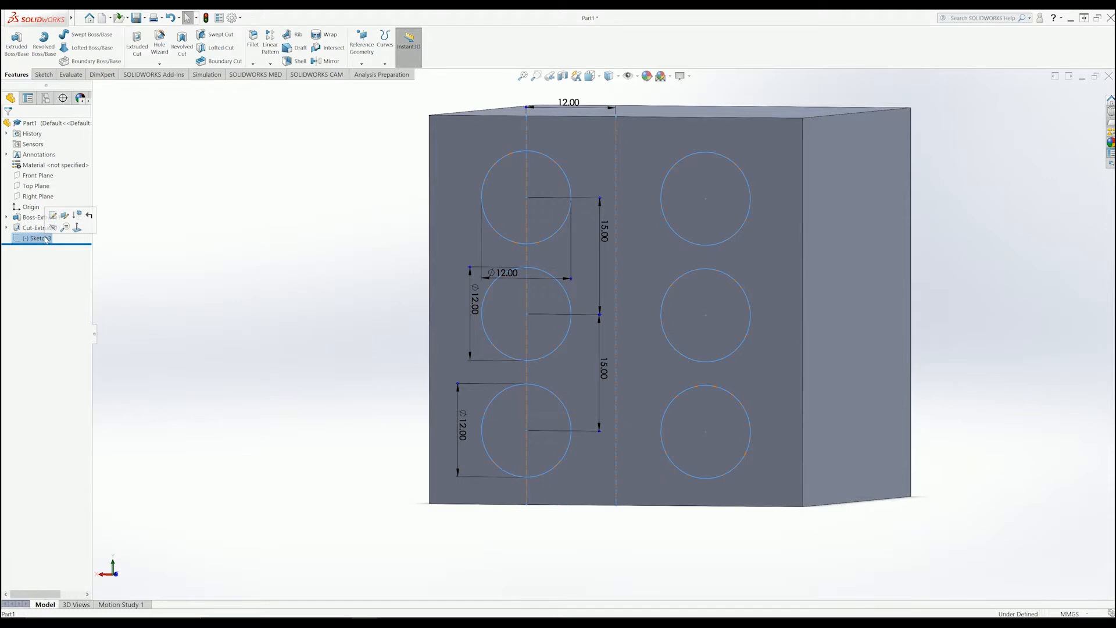
pyautogui.click(47, 238)
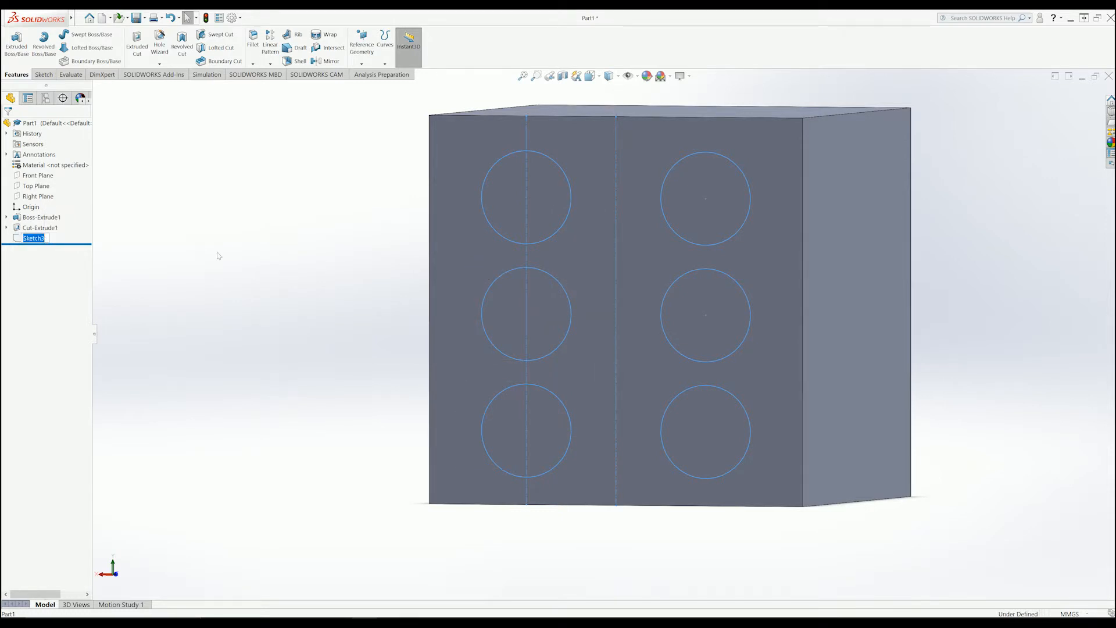
pyautogui.write('S')
pyautogui.click(211, 266)
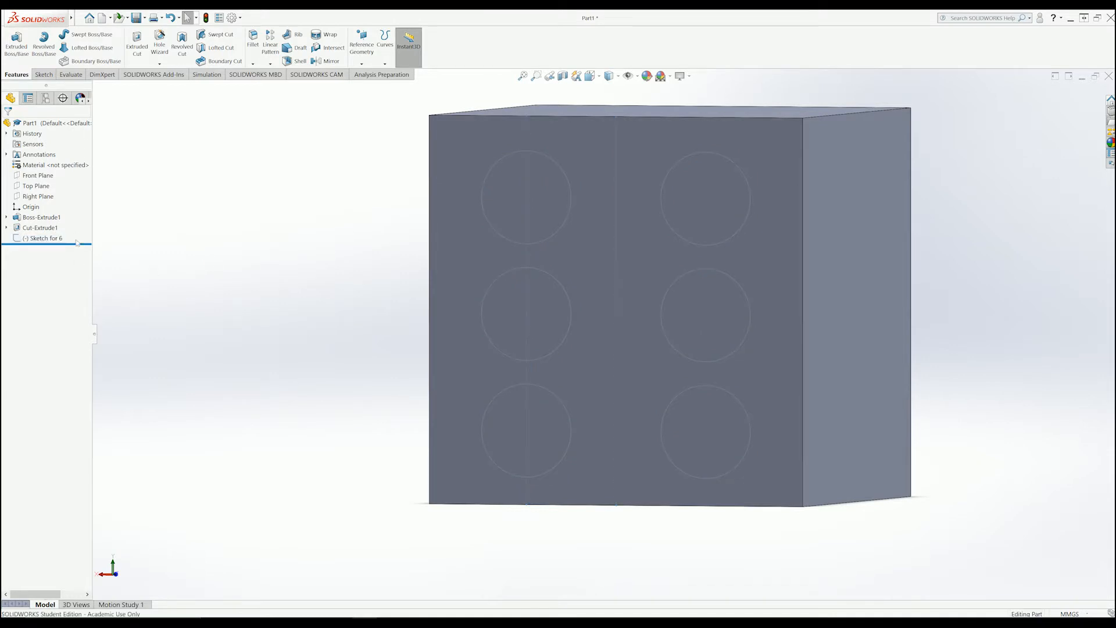
# Expand the existing features and rename the sketch of the single-circle cut as "Sketch for 1".
pyautogui.click(39, 227)
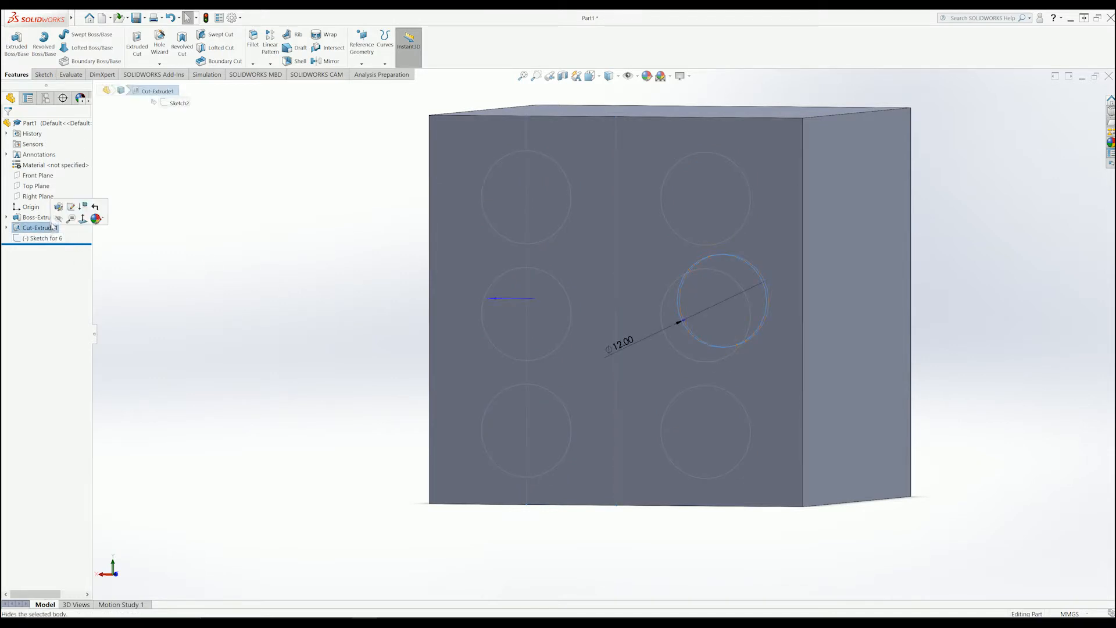
pyautogui.click(40, 217)
pyautogui.click(39, 227)
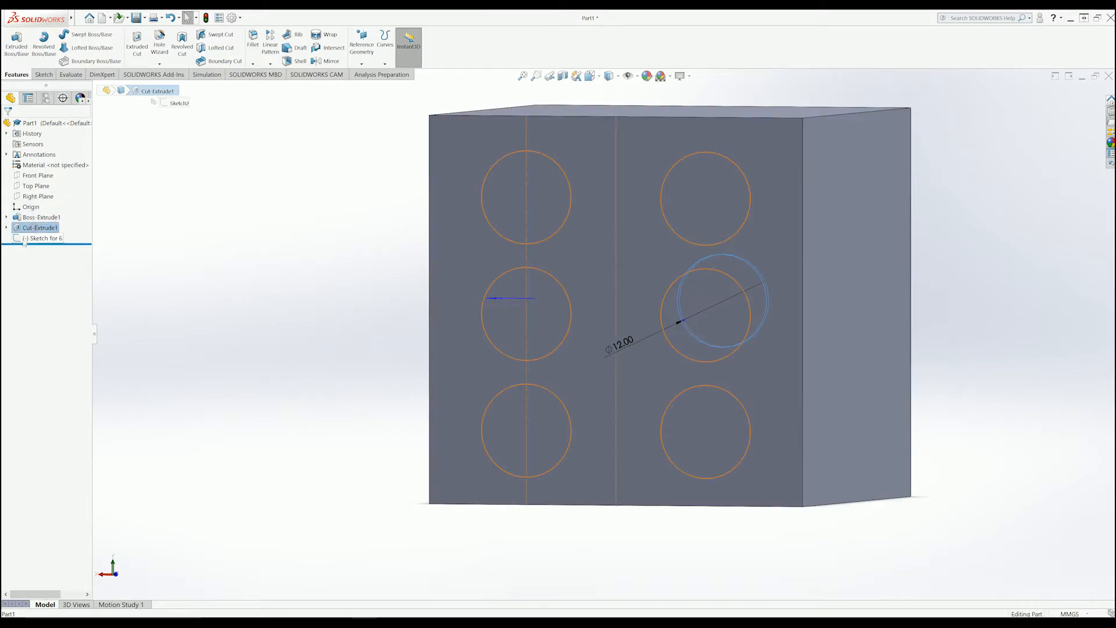
pyautogui.click(7, 227)
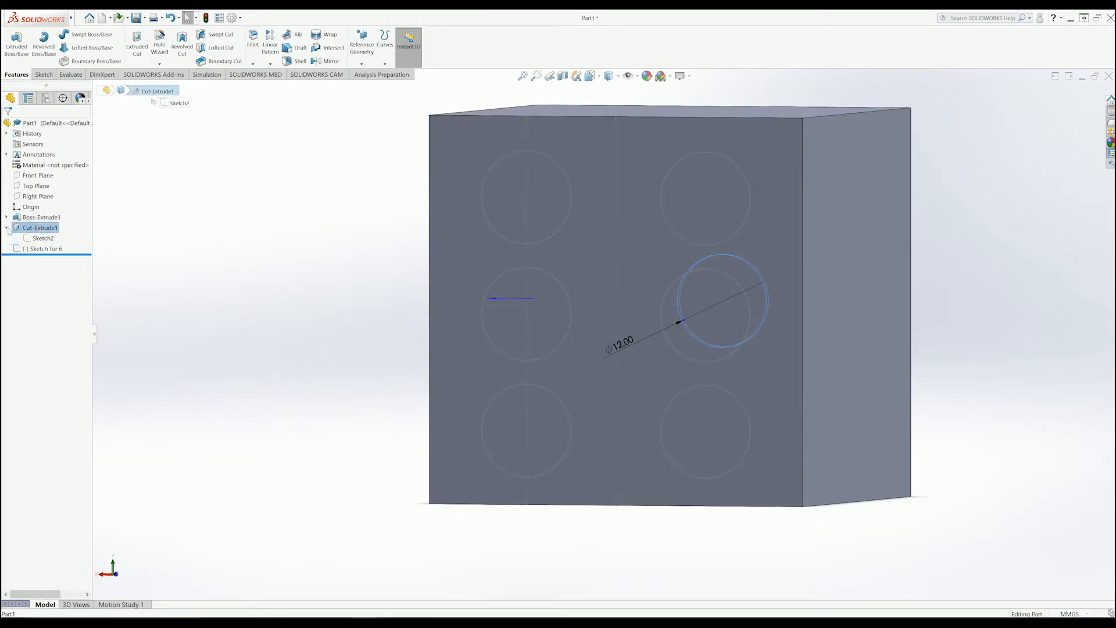
pyautogui.click(6, 218)
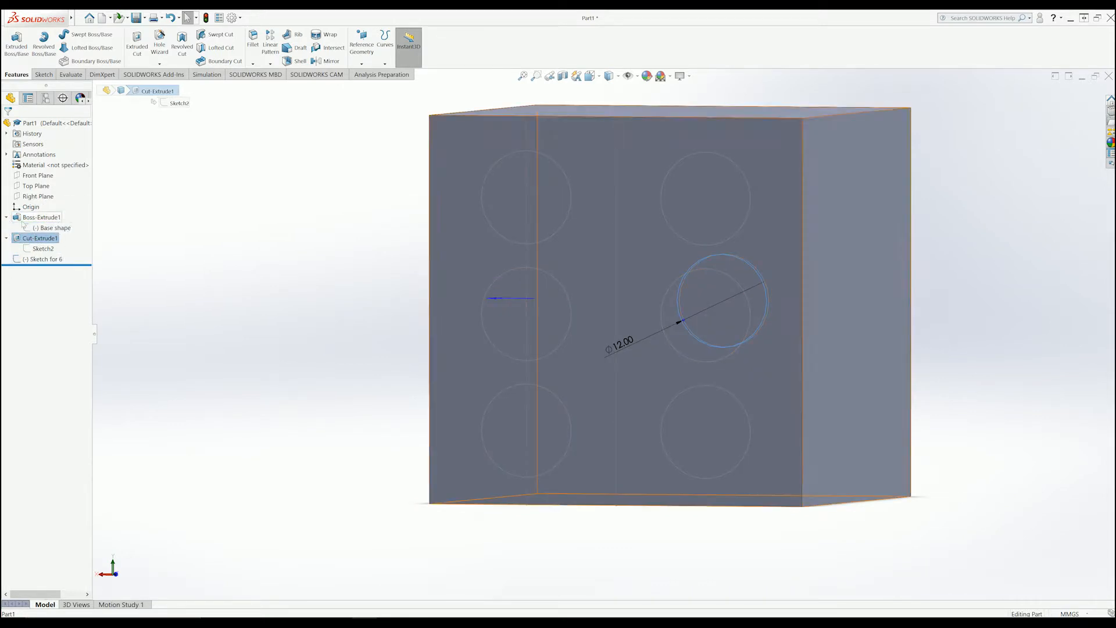
pyautogui.click(44, 249)
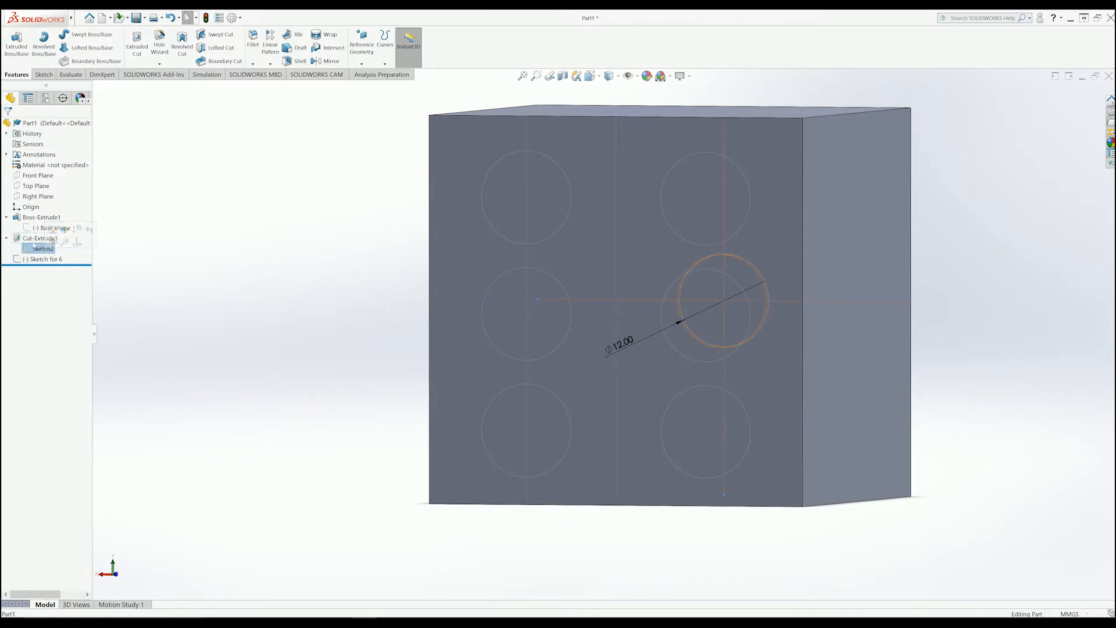
pyautogui.click(34, 240)
pyautogui.click(47, 249)
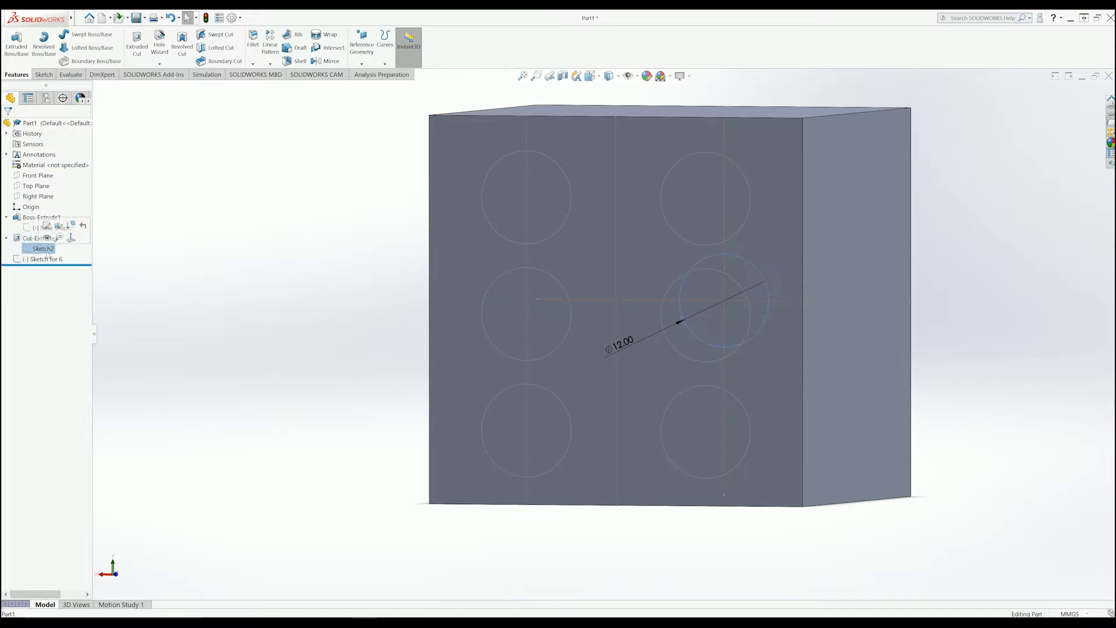
pyautogui.click(46, 249)
pyautogui.press('BackSpace')
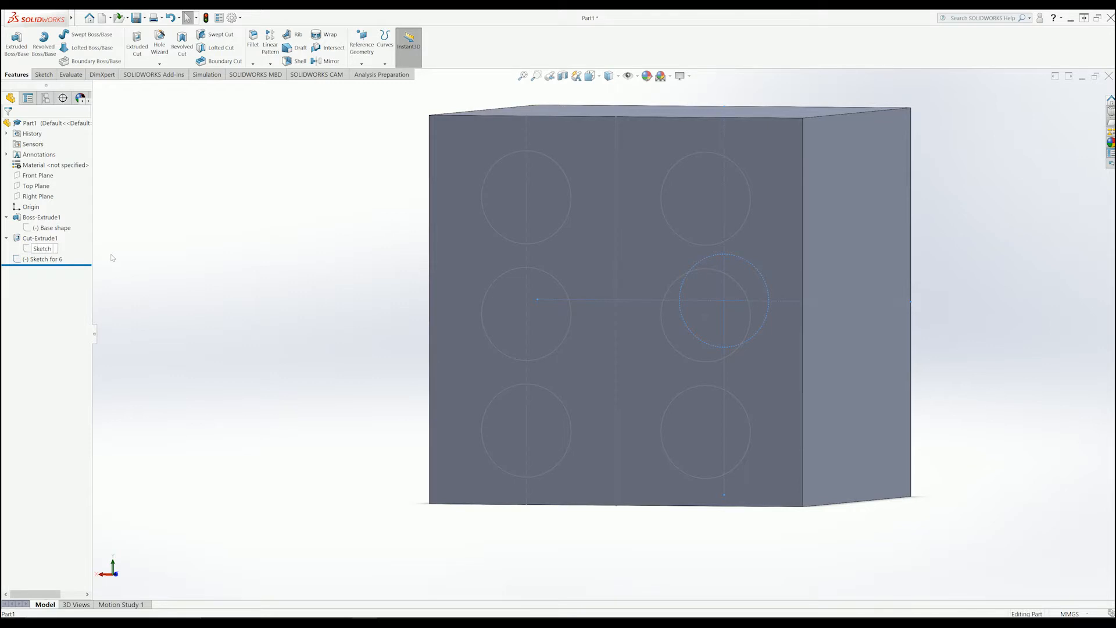
# Rename the single-circle cut feature as "Cut for 1" and collapse it in the feature tree.
pyautogui.click(55, 239)
pyautogui.click(56, 239)
pyautogui.press('BackSpace')
pyautogui.write('Cut for 1')
pyautogui.click(64, 302)
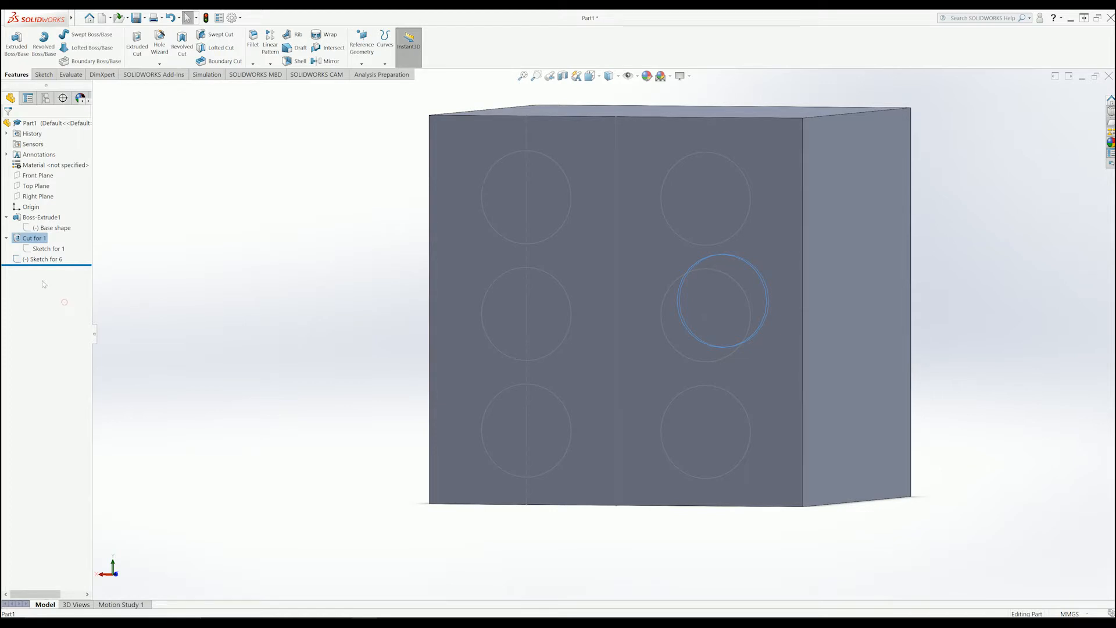
pyautogui.click(7, 238)
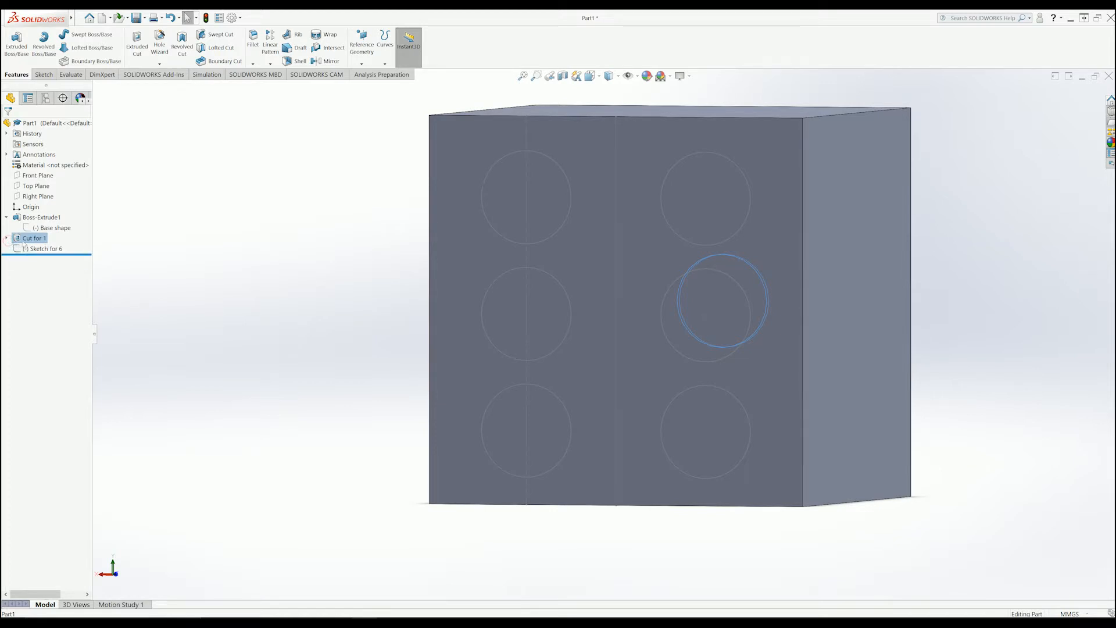
pyautogui.click(37, 238)
pyautogui.click(141, 265)
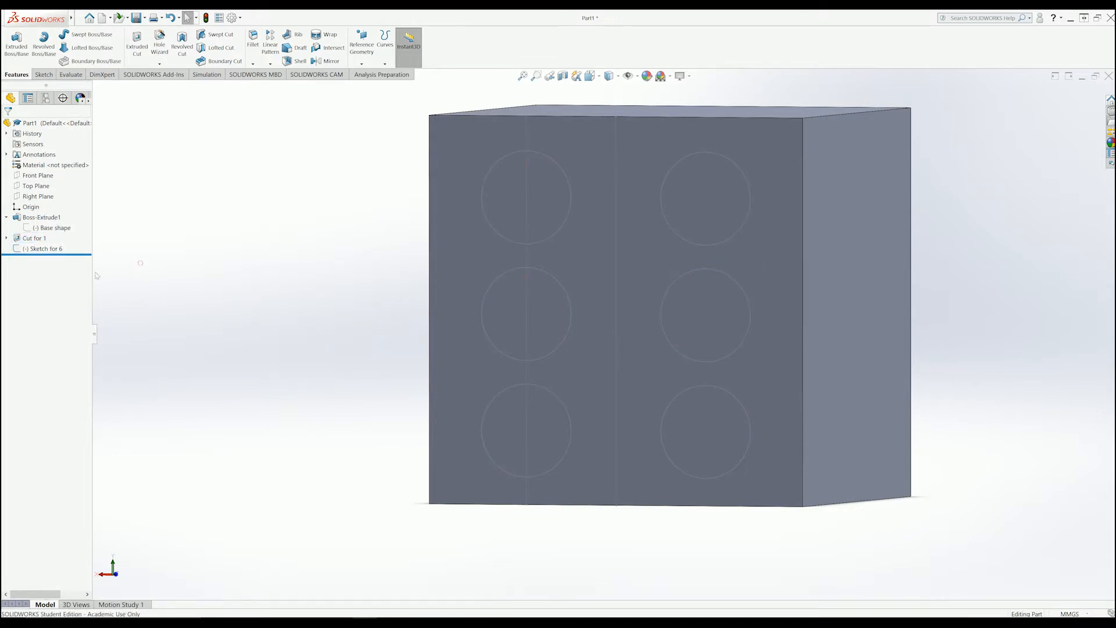
# Extrude-cut the six circles of "Sketch for 6" as a blind cut 1 mm deep into the cube.
pyautogui.click(50, 249)
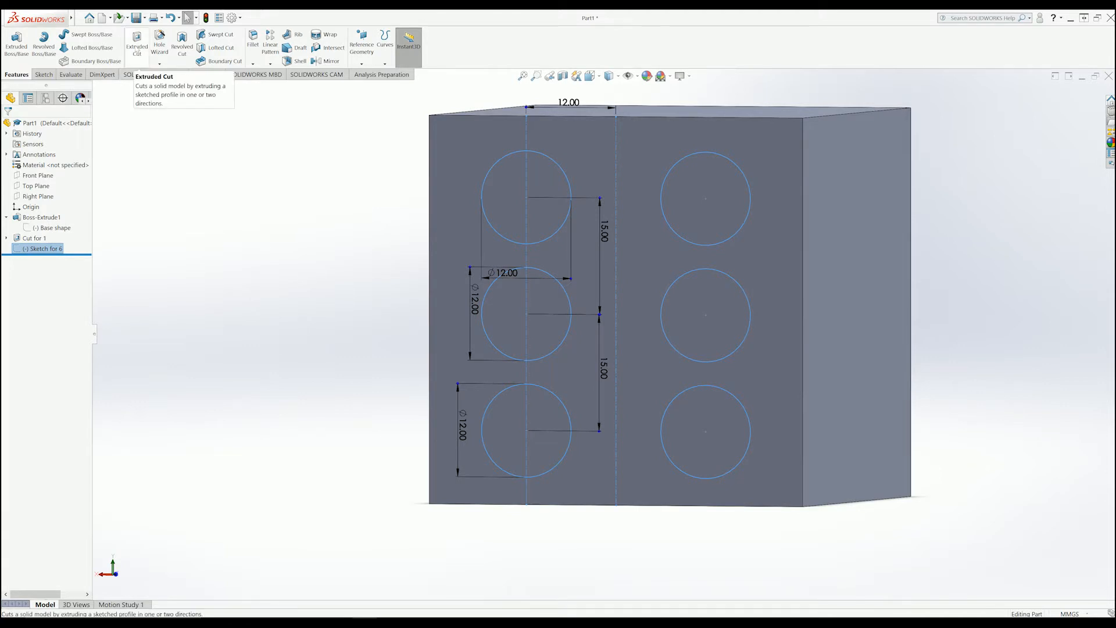
pyautogui.click(230, 265)
pyautogui.click(138, 57)
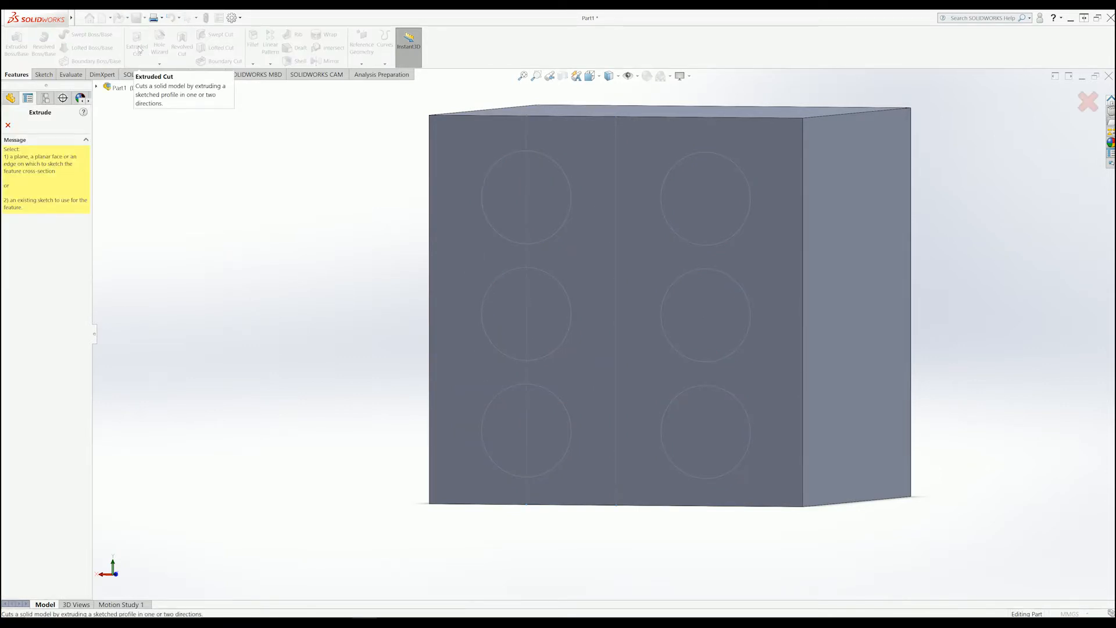
pyautogui.click(97, 87)
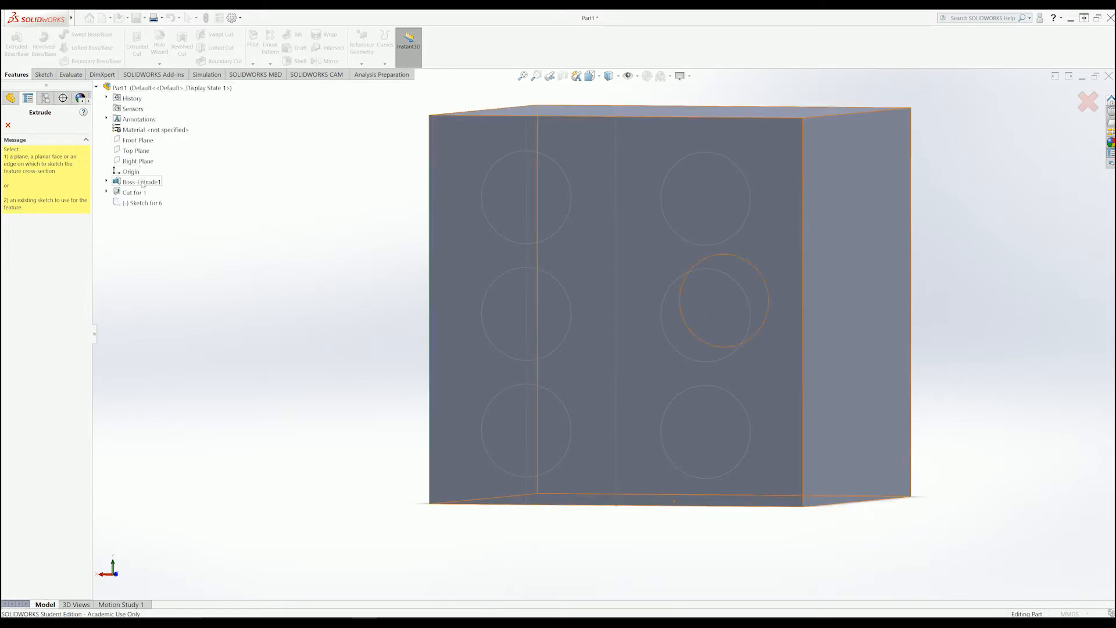
pyautogui.click(145, 203)
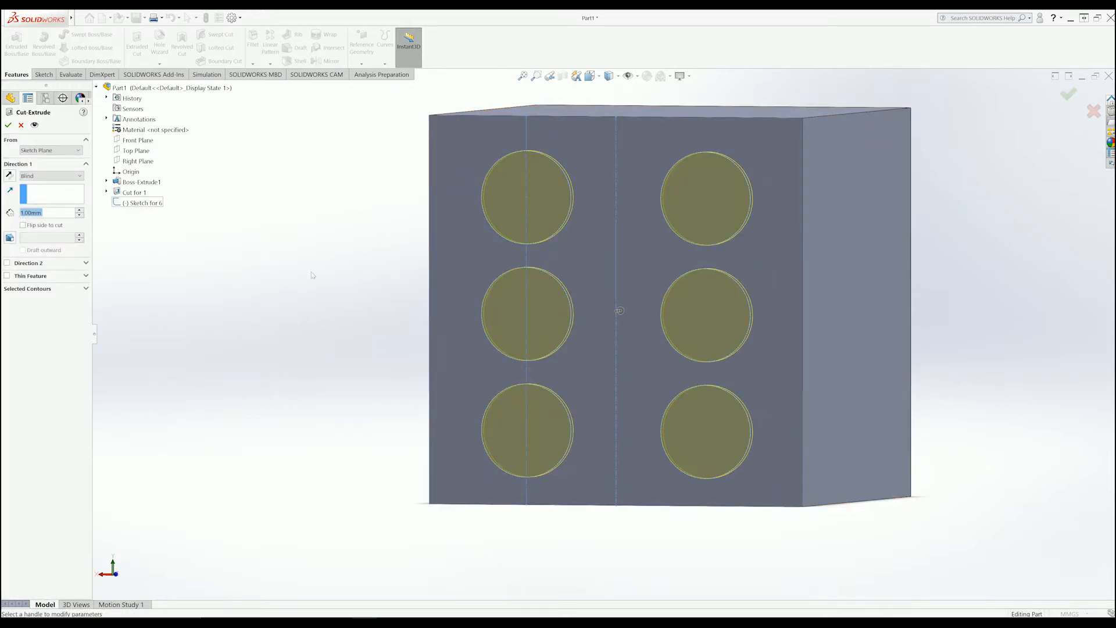
pyautogui.moveTo(311, 273); pyautogui.dragTo(266, 262, button='middle')
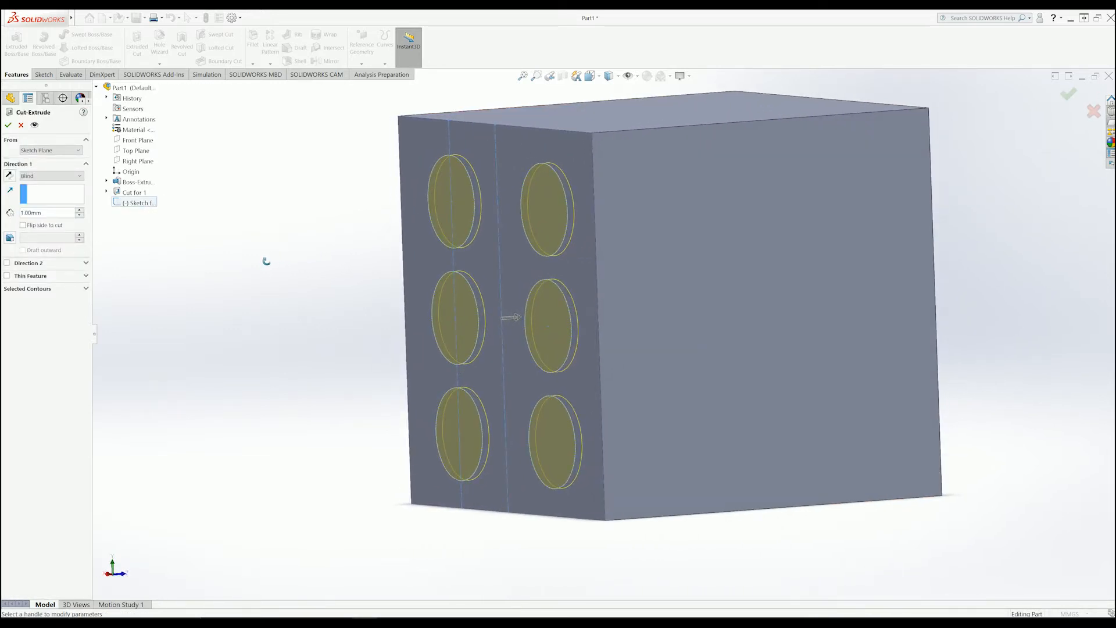
pyautogui.click(9, 125)
pyautogui.press('Escape')
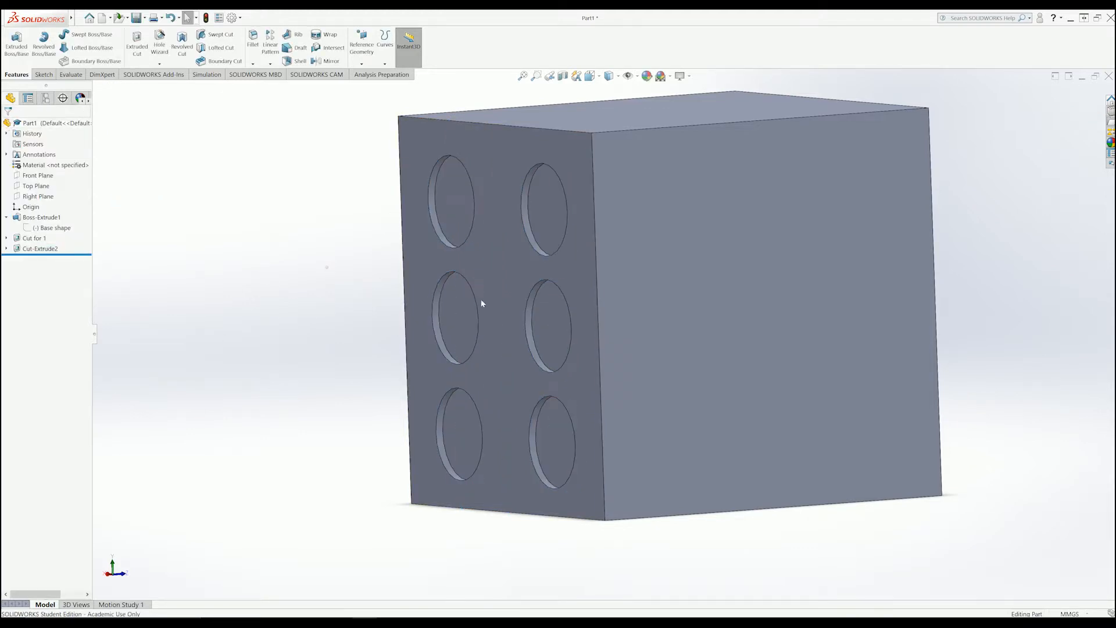
pyautogui.moveTo(685, 321); pyautogui.dragTo(594, 174, button='middle')
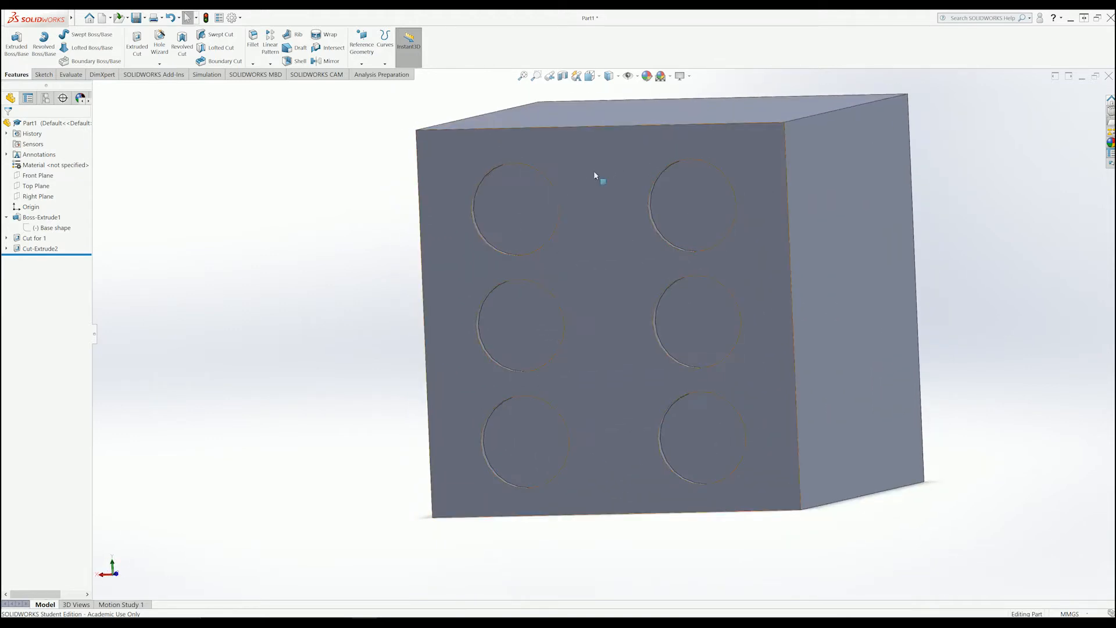
pyautogui.moveTo(944, 586); pyautogui.dragTo(941, 403, button='middle')
pyautogui.moveTo(261, 245); pyautogui.dragTo(754, 333, button='middle')
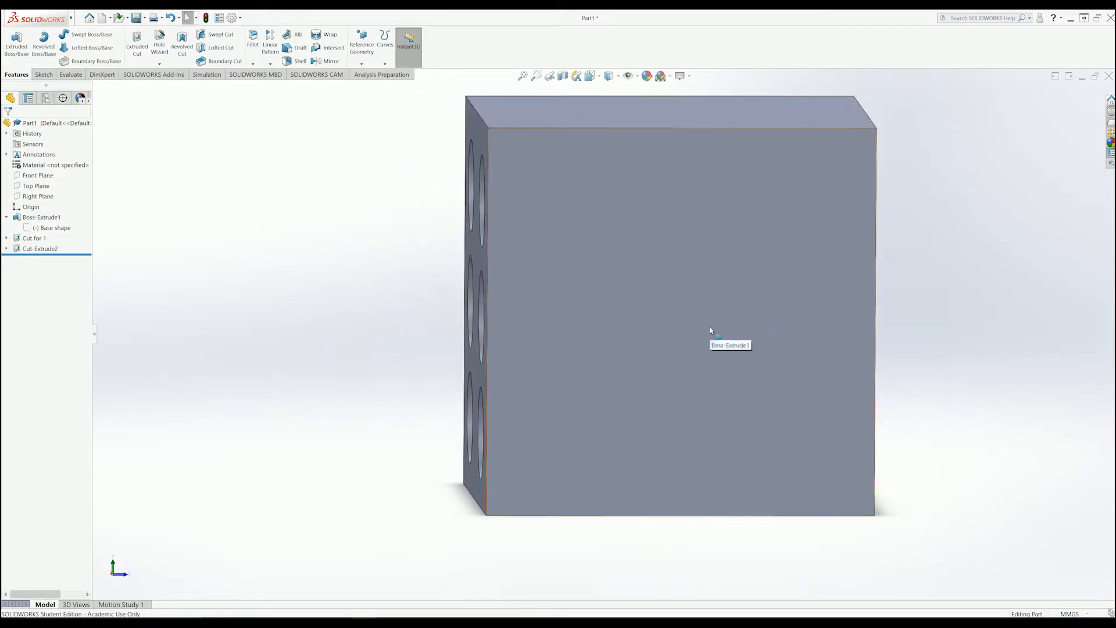
pyautogui.click(709, 330)
pyautogui.moveTo(912, 323); pyautogui.dragTo(888, 325, button='middle')
pyautogui.click(667, 319)
pyautogui.click(695, 299)
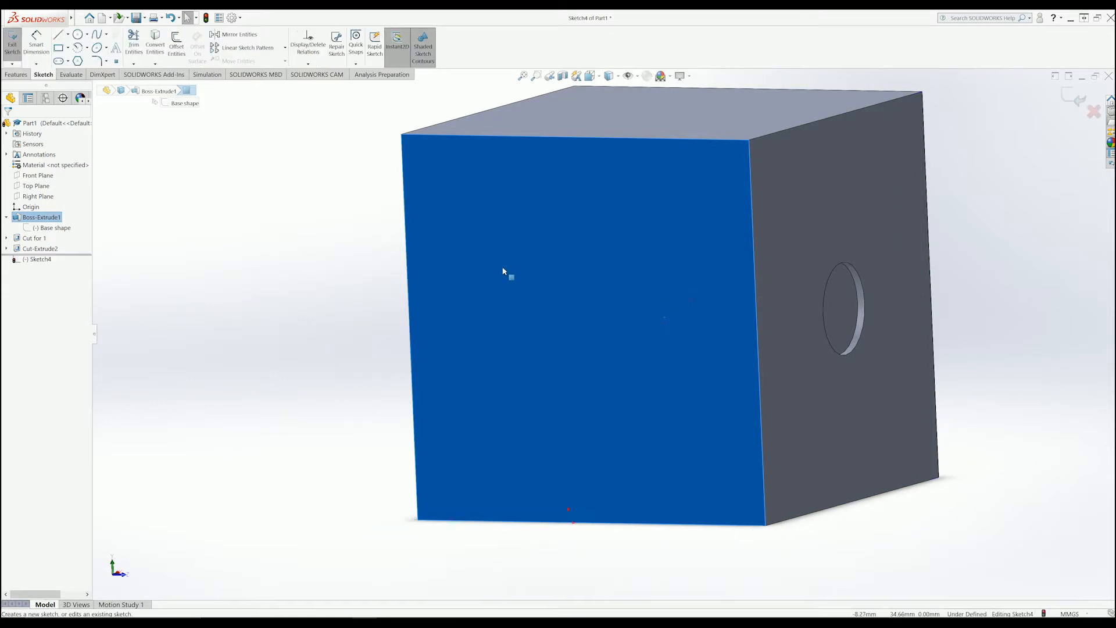
pyautogui.moveTo(538, 240)
pyautogui.mouseDown(button='middle')
pyautogui.moveTo(476, 242)
pyautogui.moveTo(533, 241)
pyautogui.mouseUp(button='middle')
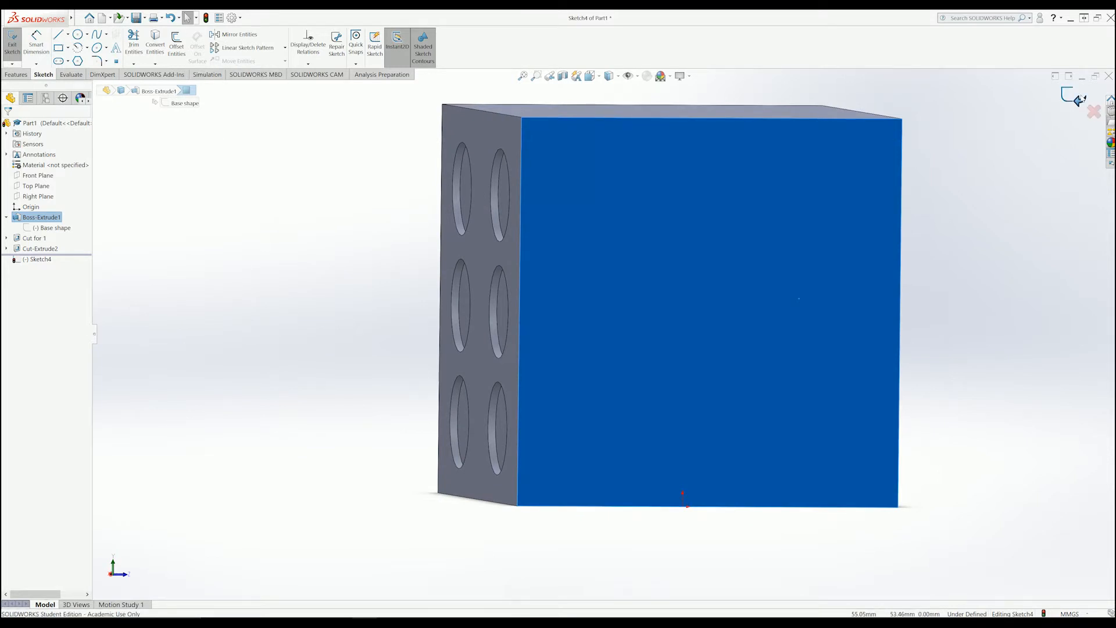
pyautogui.click(1094, 111)
# Start a sketch on the blank side face beside the six recesses and draw a construction line from its upper-right to its lower-left corner.
pyautogui.click(695, 249)
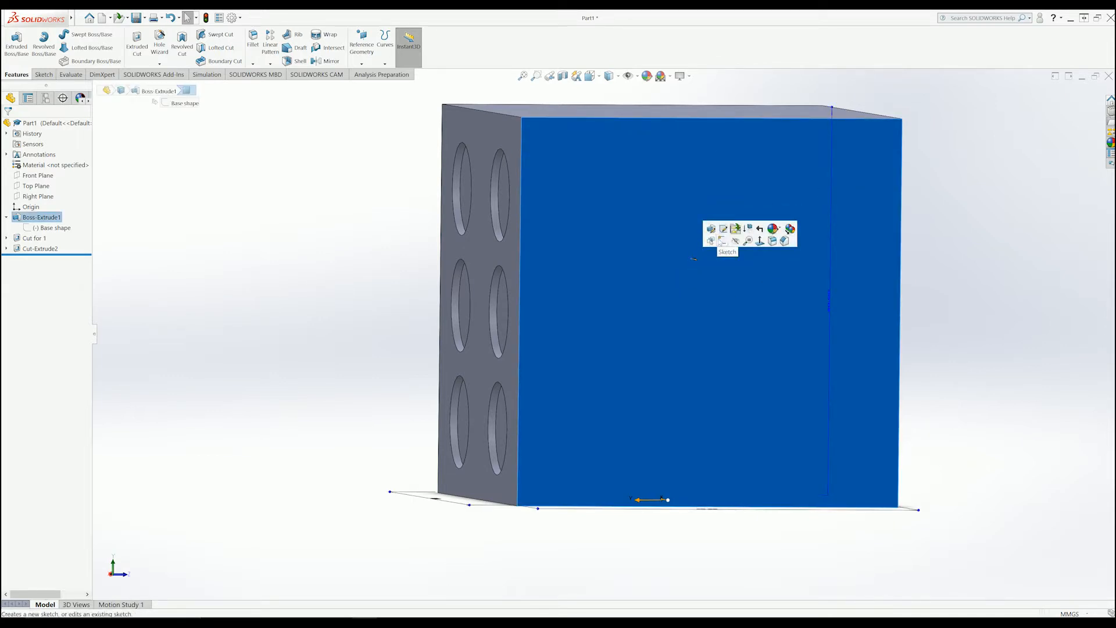
pyautogui.click(722, 240)
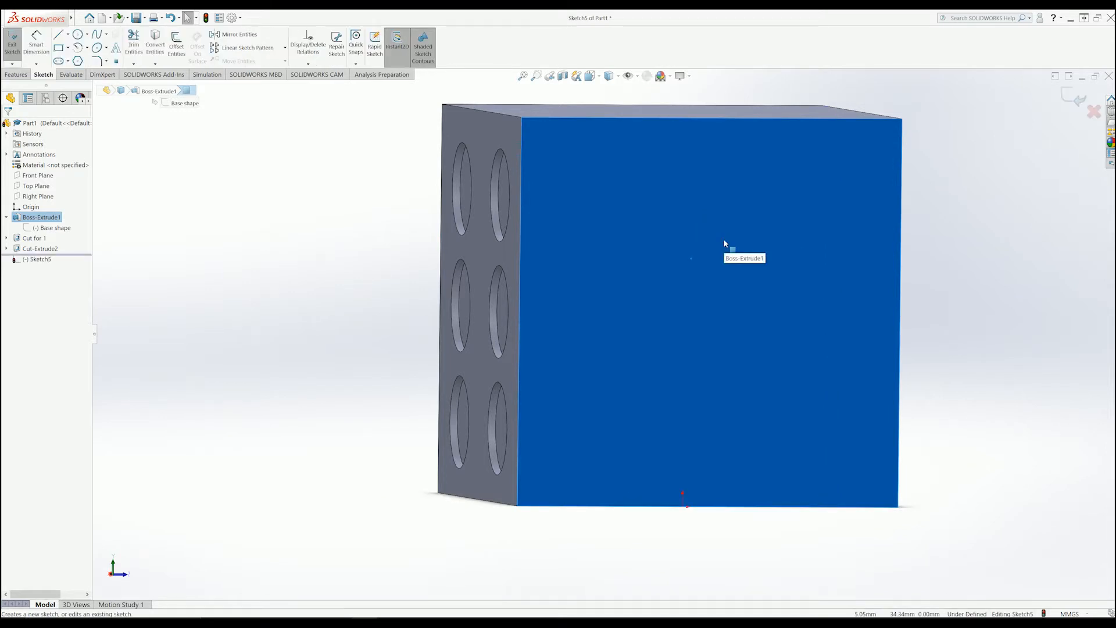
pyautogui.press('space')
pyautogui.click(287, 228)
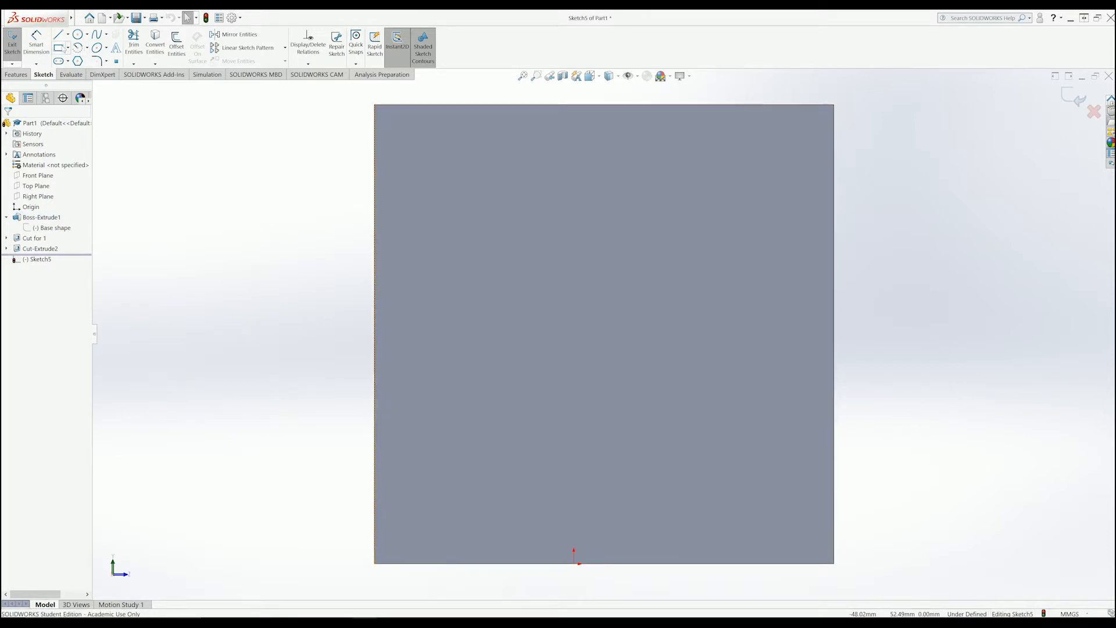
pyautogui.click(58, 35)
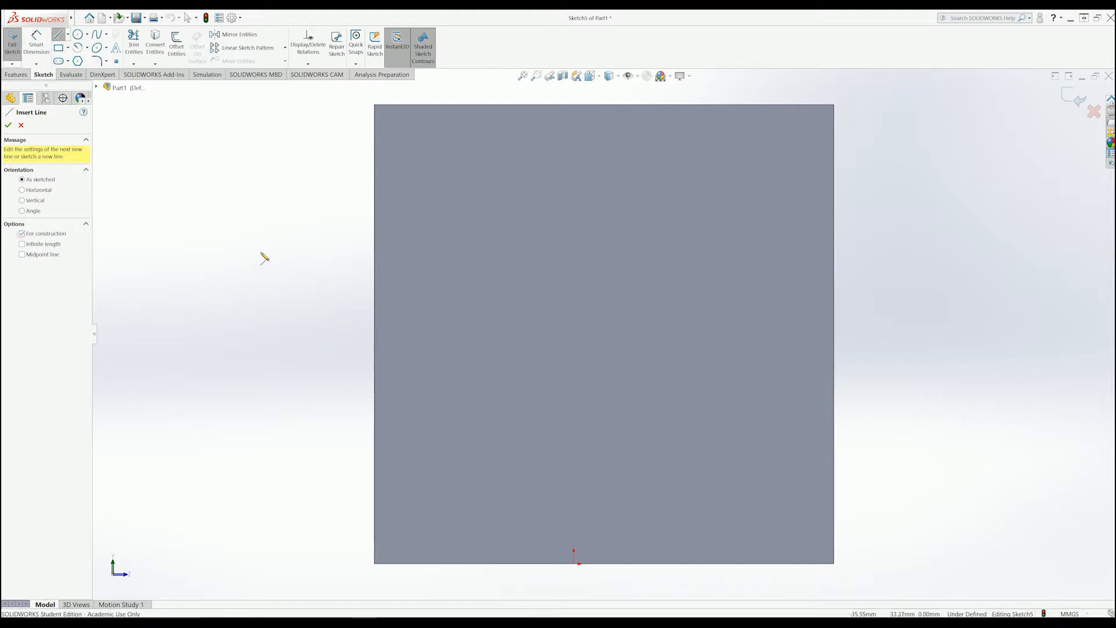
pyautogui.click(834, 105)
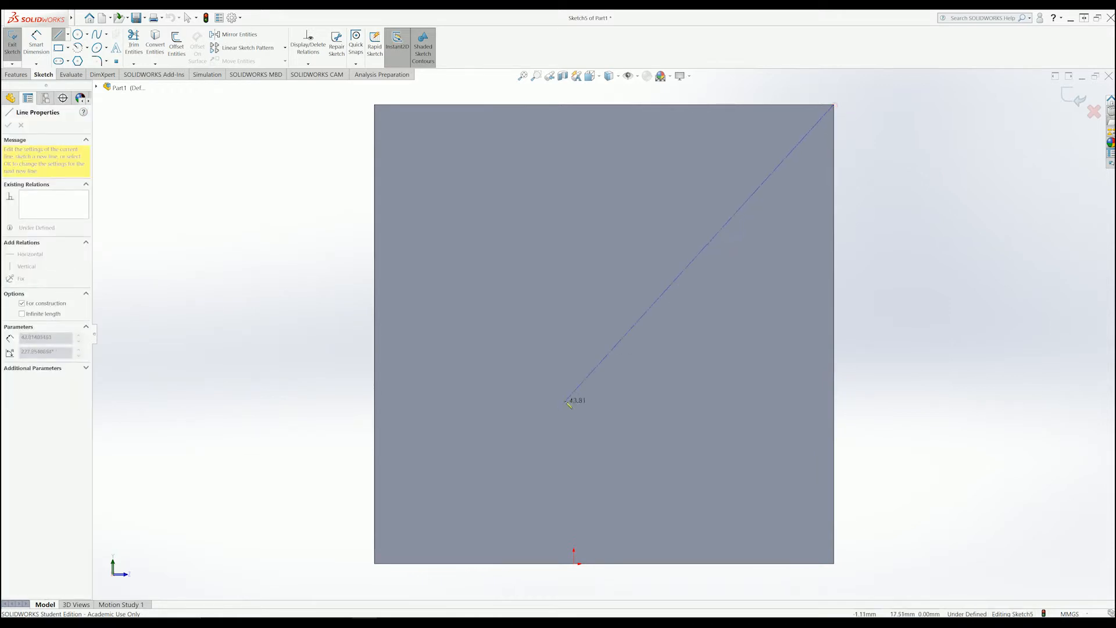
pyautogui.click(374, 564)
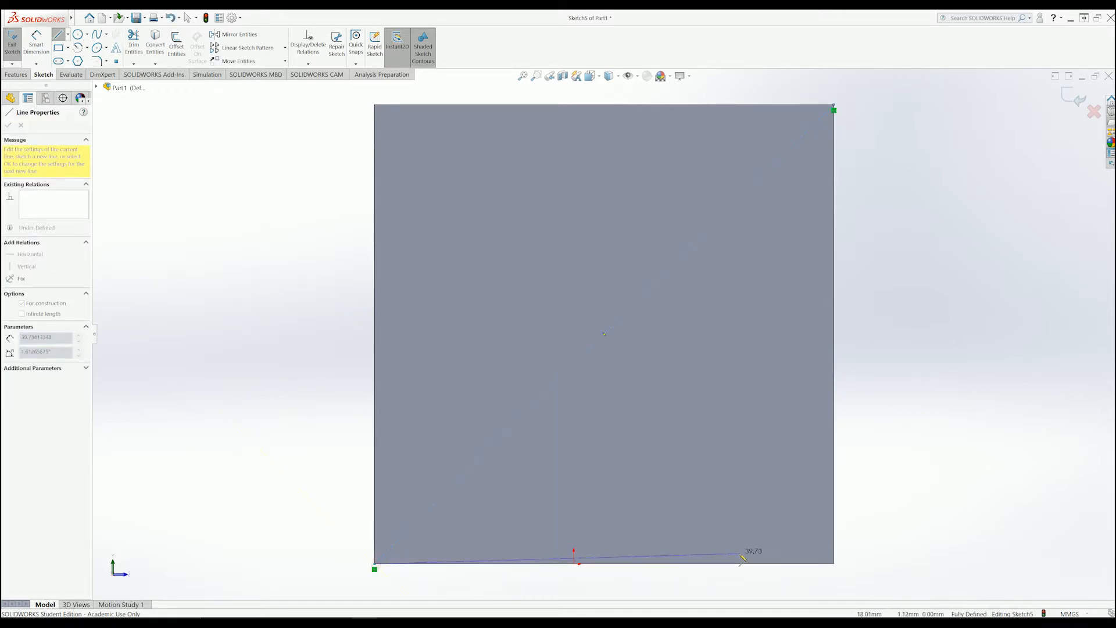
pyautogui.press('Escape')
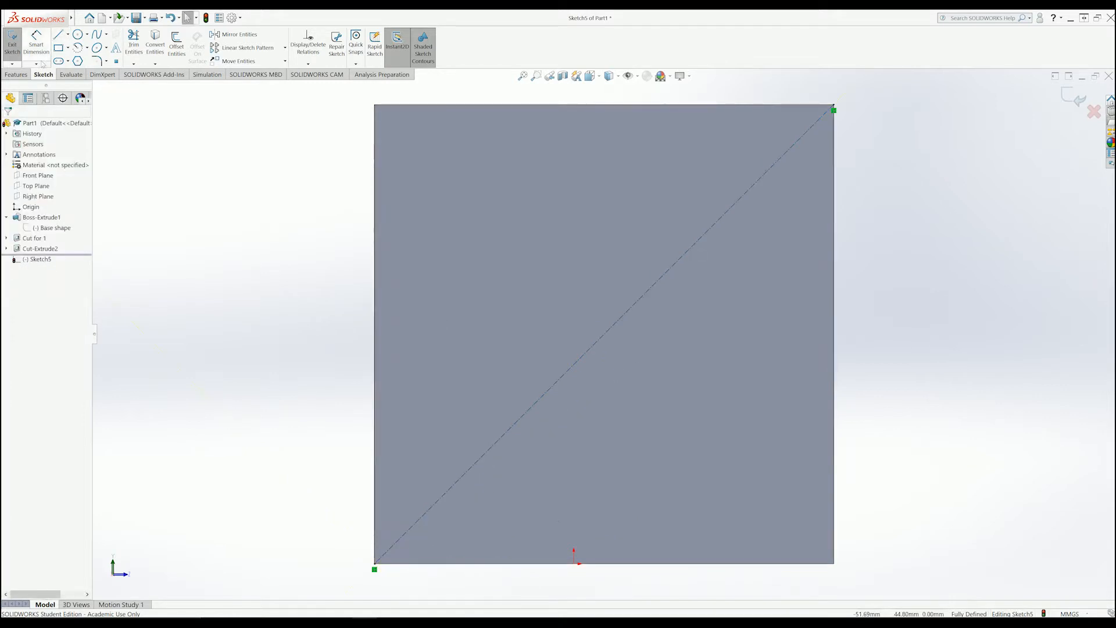
# Draw a second construction line from the face's lower-right corner to its upper-left corner, crossing the first diagonal.
pyautogui.click(59, 34)
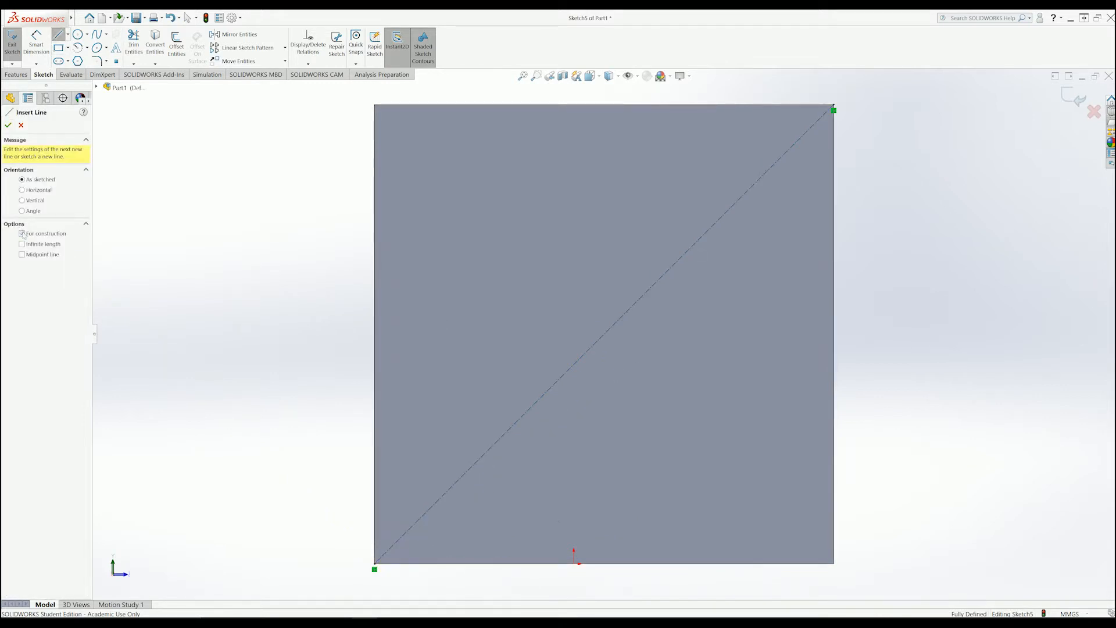
pyautogui.click(834, 563)
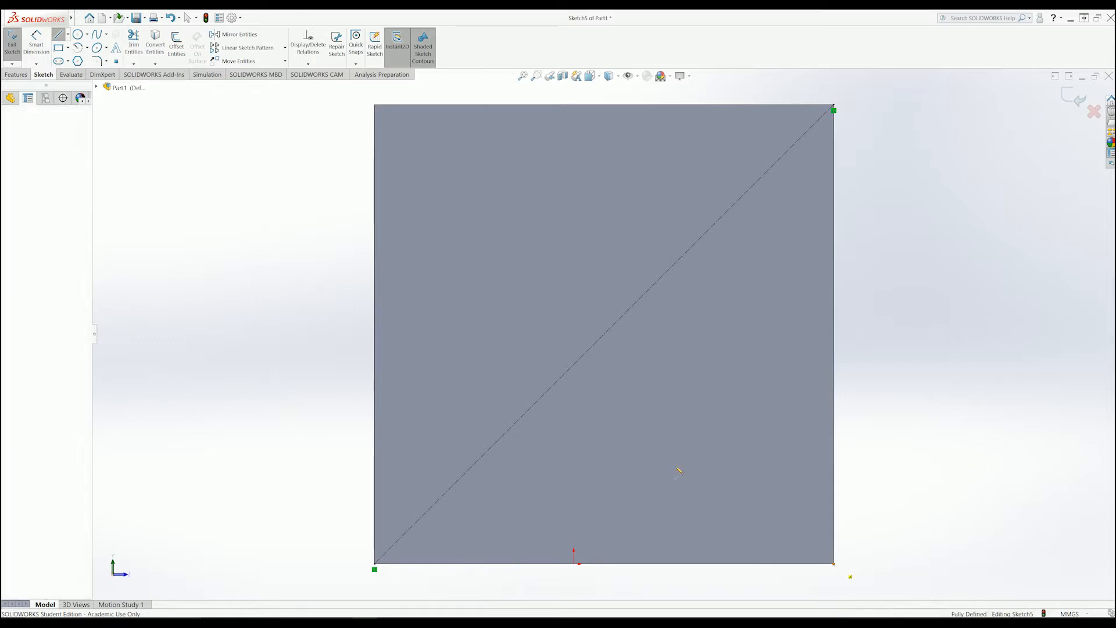
pyautogui.click(375, 105)
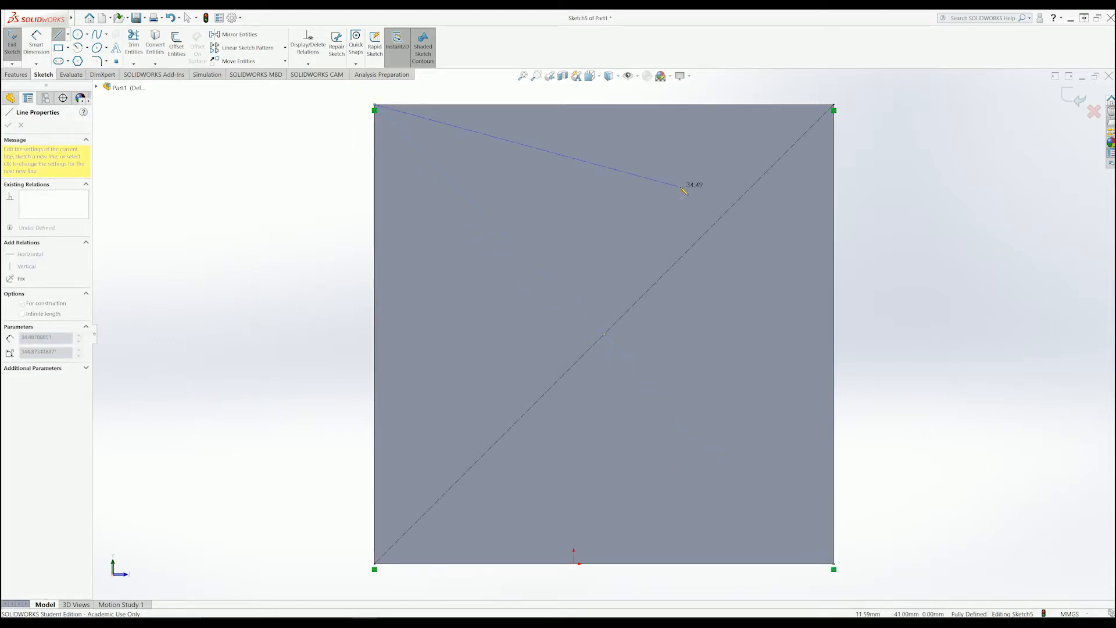
pyautogui.press('Escape')
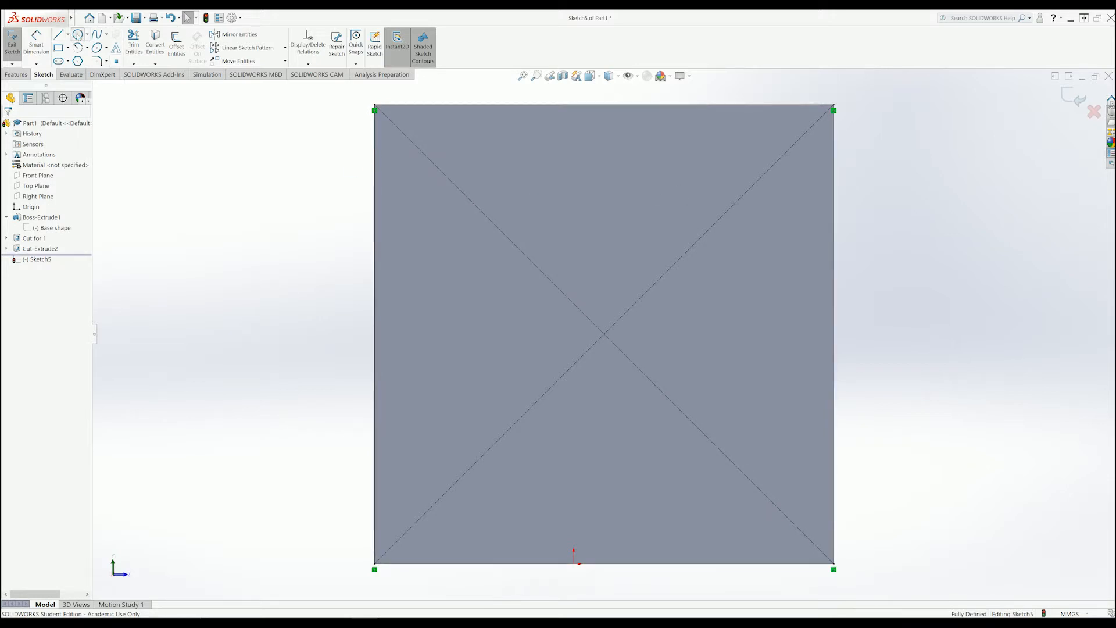
# Draw a circle centred on the diagonal in the face's upper-left quarter and set its diameter to 12 mm.
pyautogui.click(78, 34)
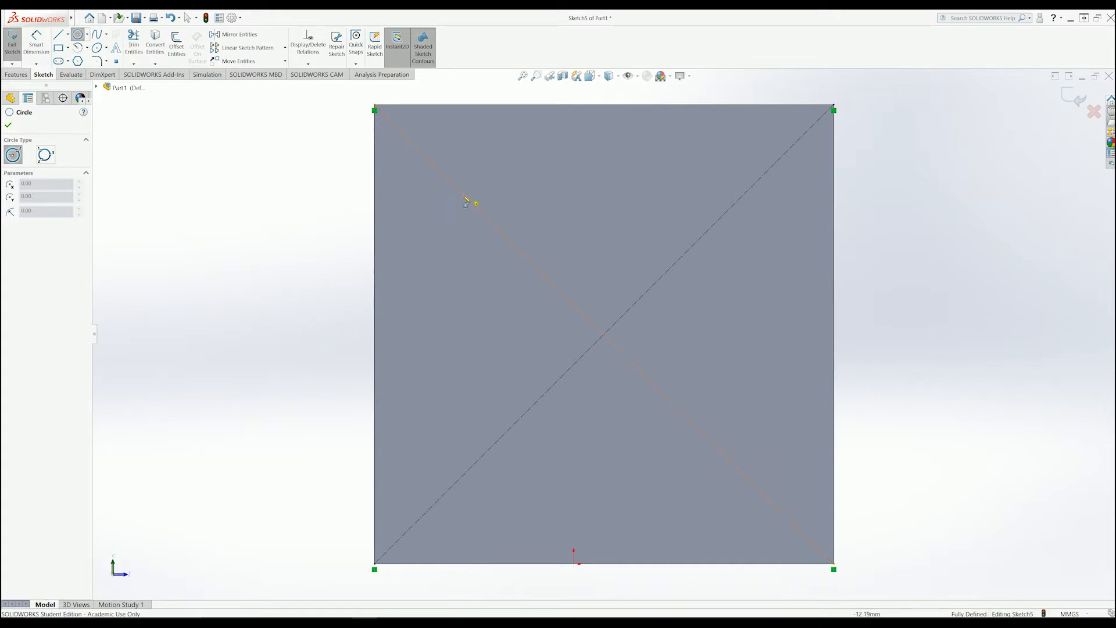
pyautogui.click(454, 183)
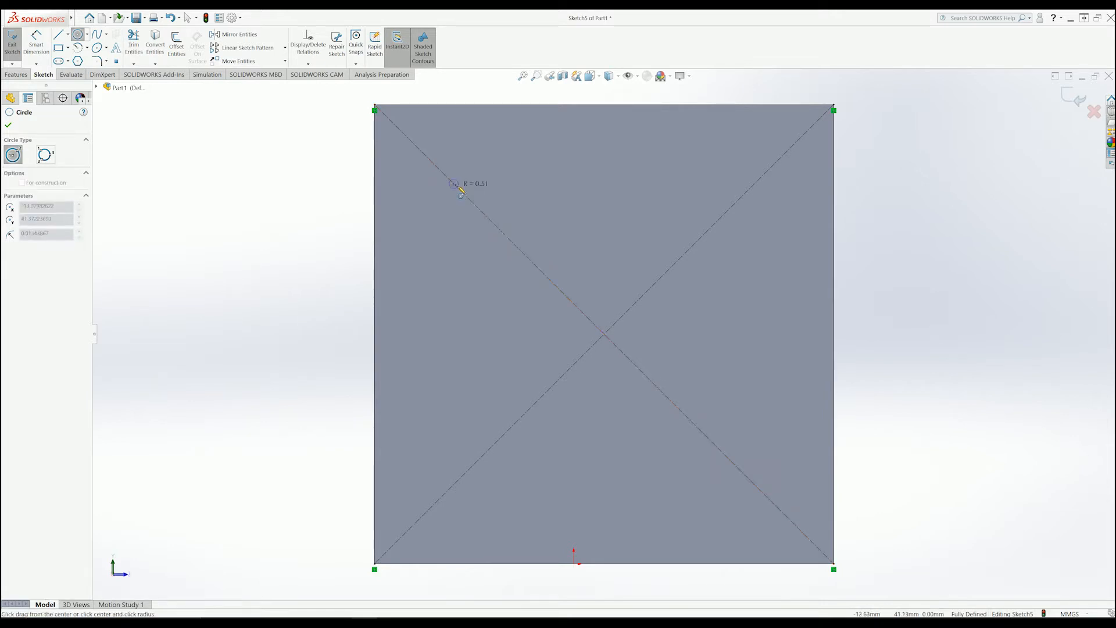
pyautogui.click(499, 190)
pyautogui.click(43, 40)
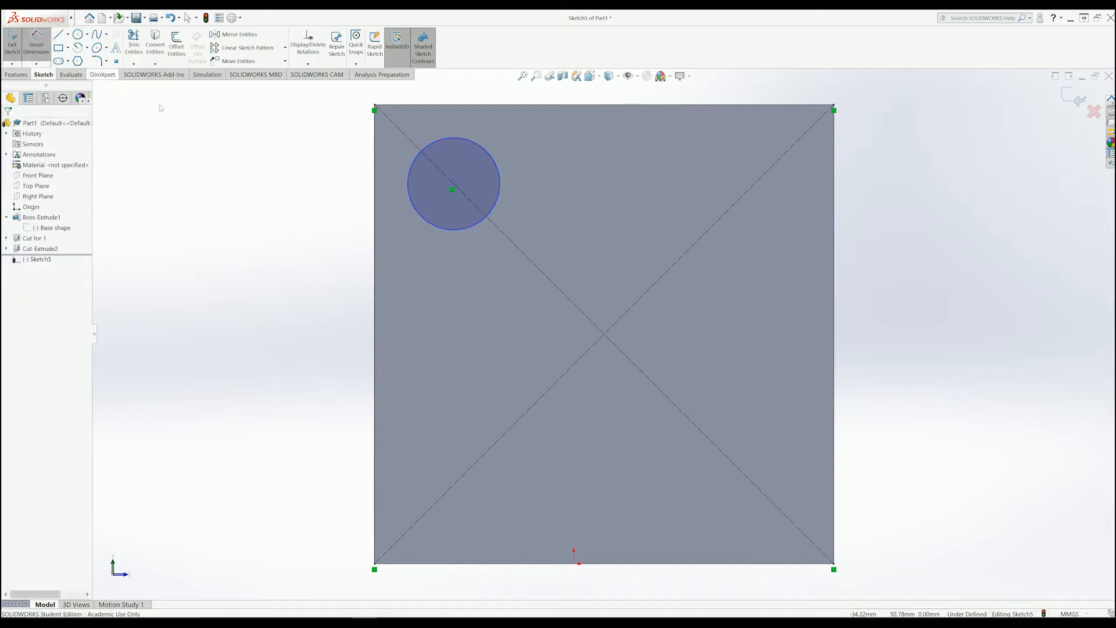
pyautogui.click(500, 189)
pyautogui.click(530, 196)
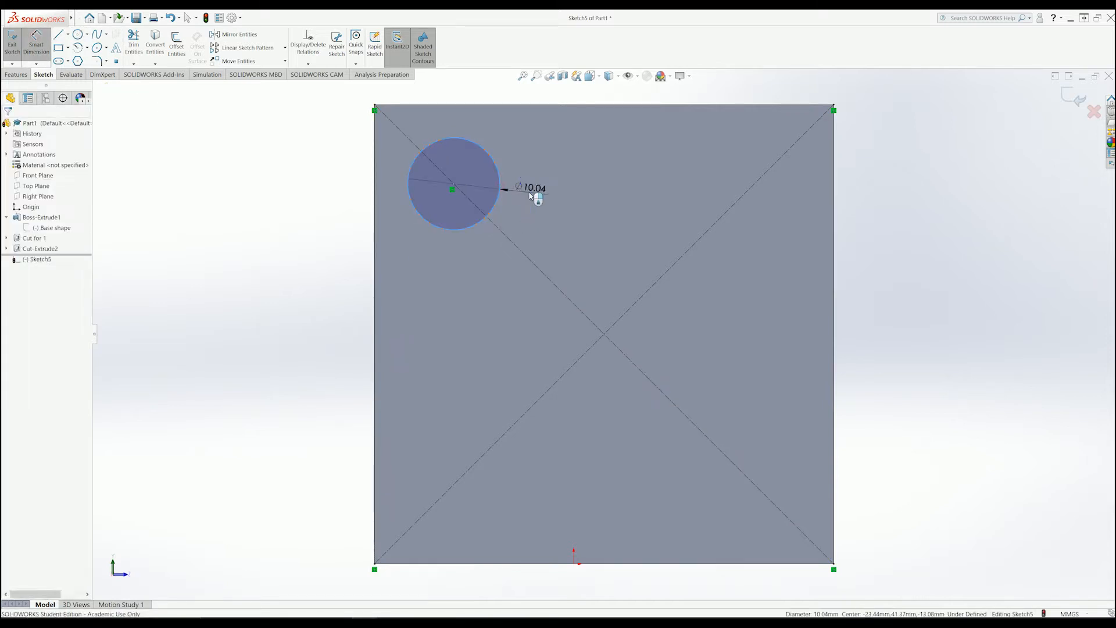
pyautogui.write('=')
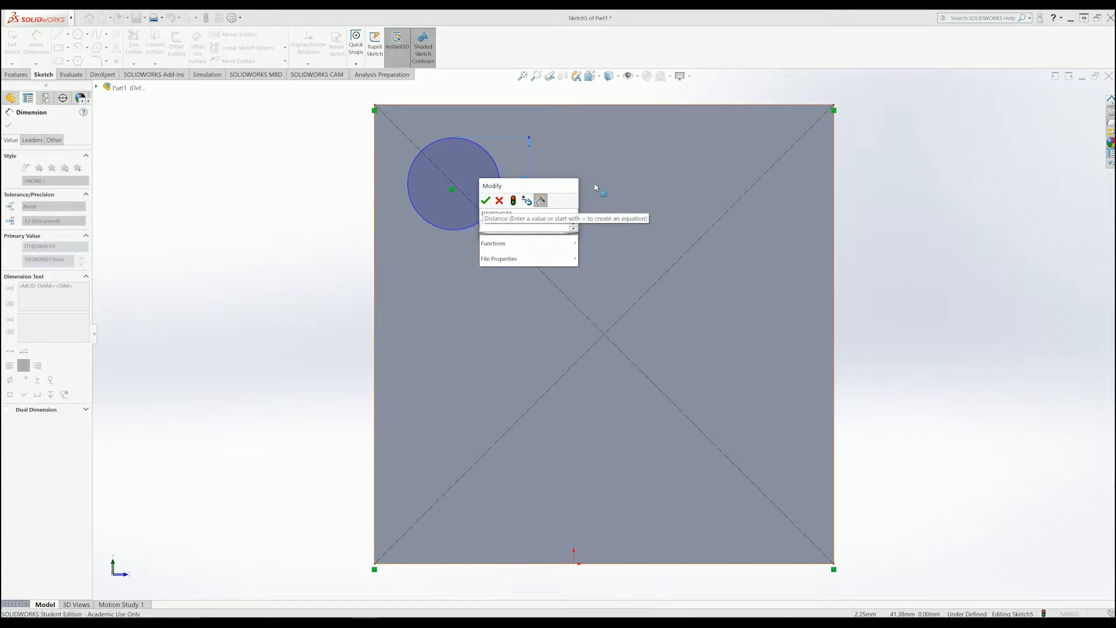
pyautogui.write('12')
pyautogui.press('Return')
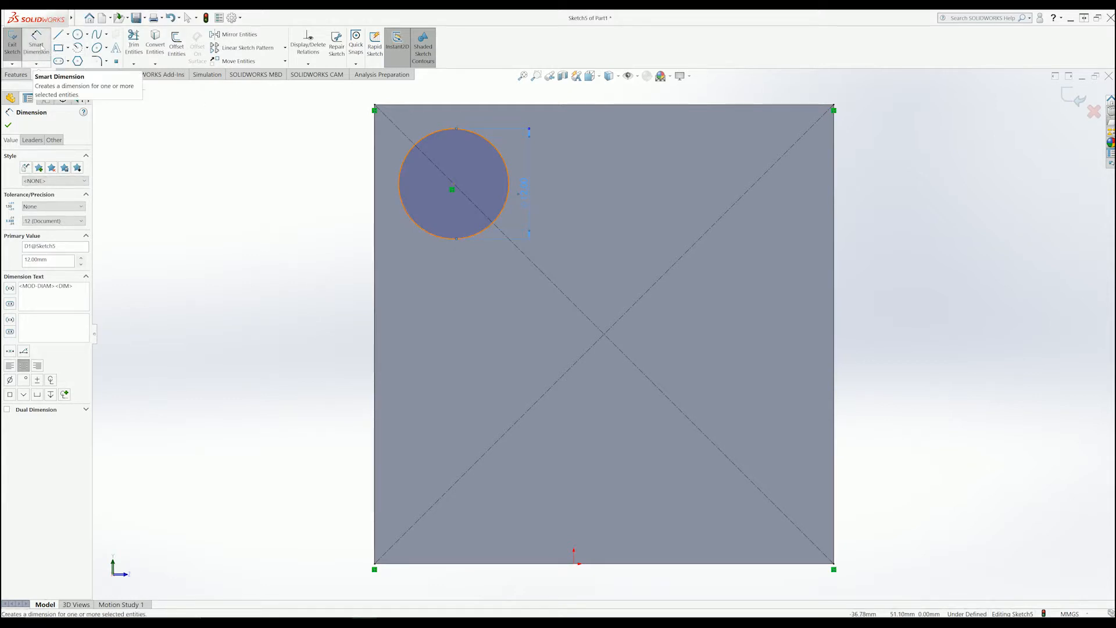
# Dimension the distance from the circle's centre to the crossing point of the diagonals as 18 mm.
pyautogui.click(453, 188)
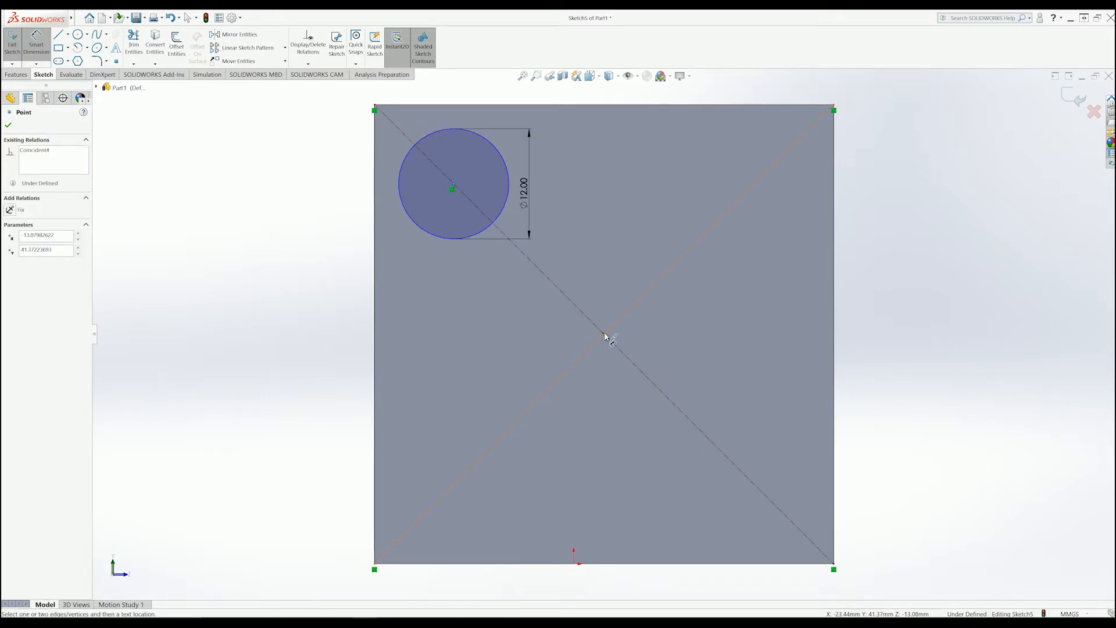
pyautogui.click(604, 336)
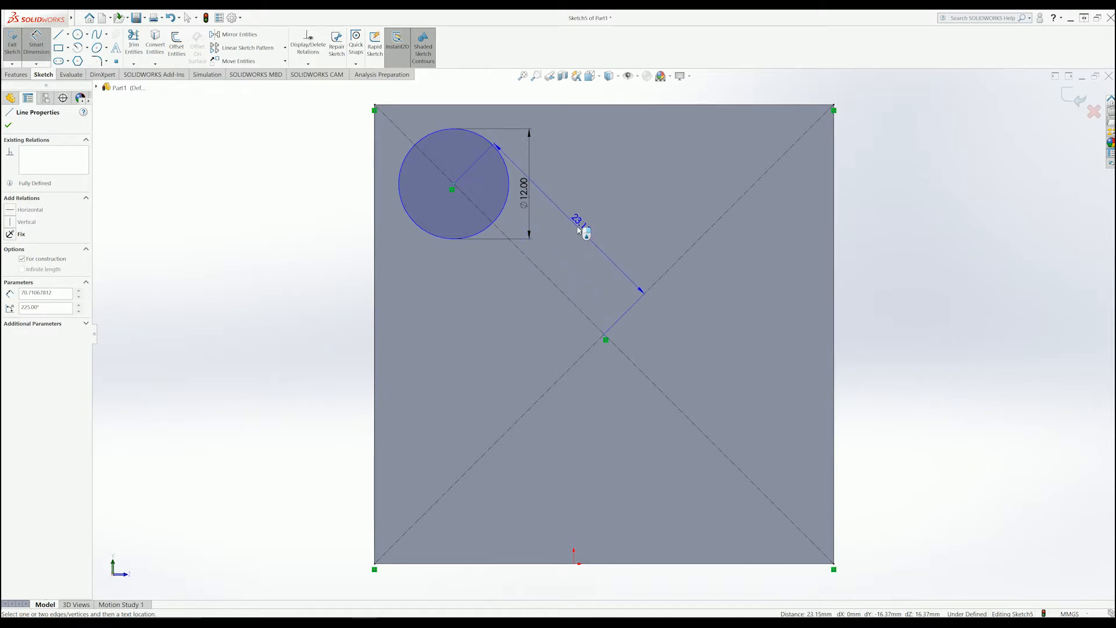
pyautogui.click(582, 233)
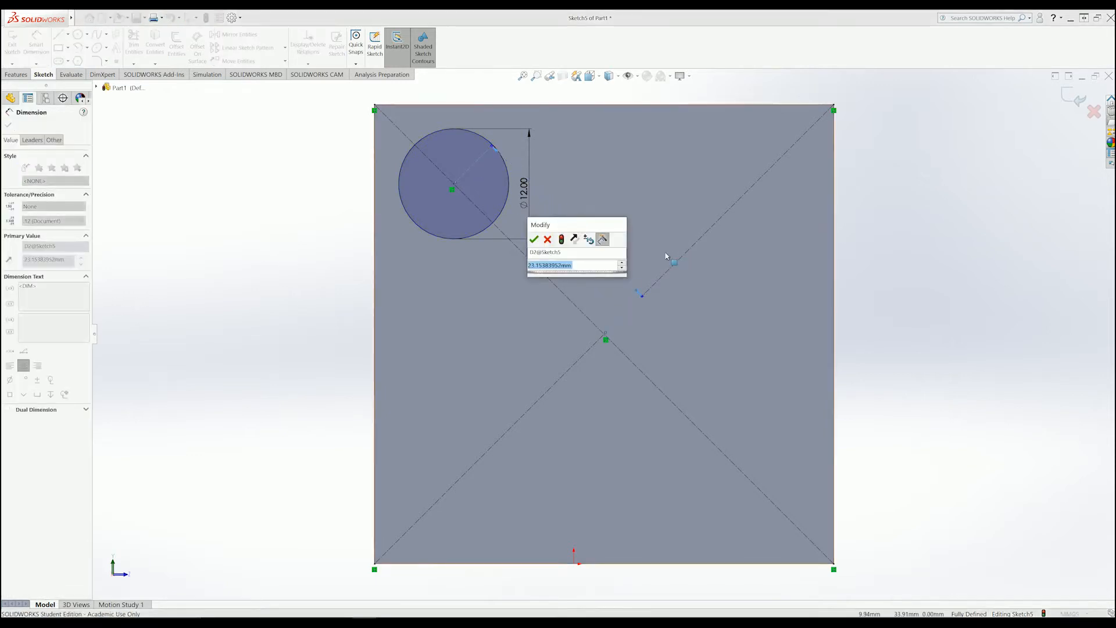
pyautogui.moveTo(572, 225); pyautogui.dragTo(760, 259)
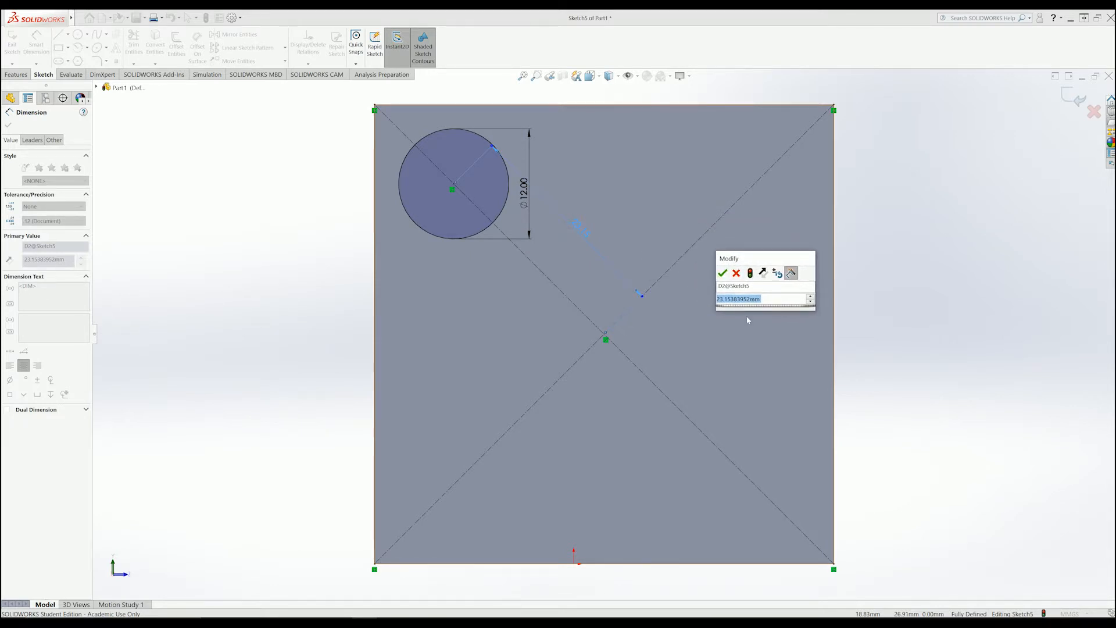
pyautogui.write('=')
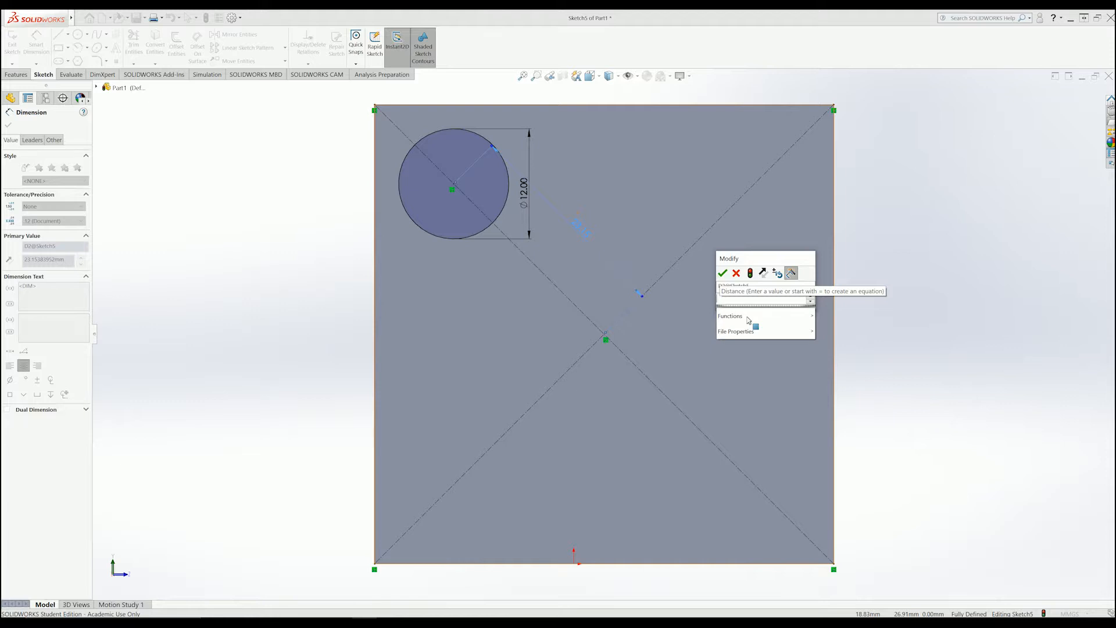
pyautogui.press('BackSpace')
pyautogui.write('18')
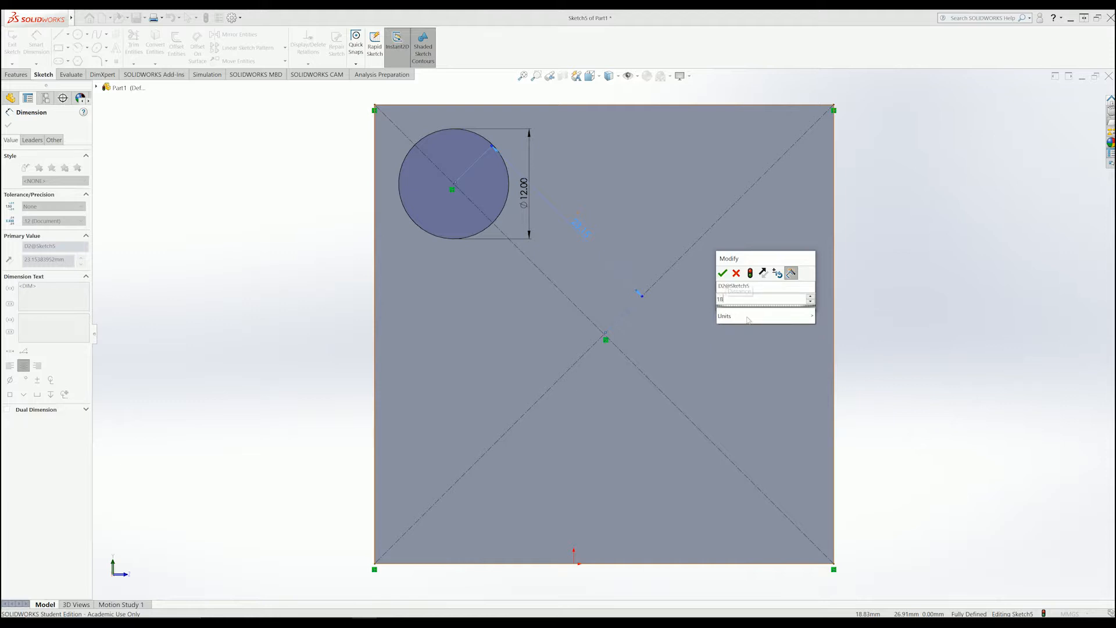
pyautogui.press('Return')
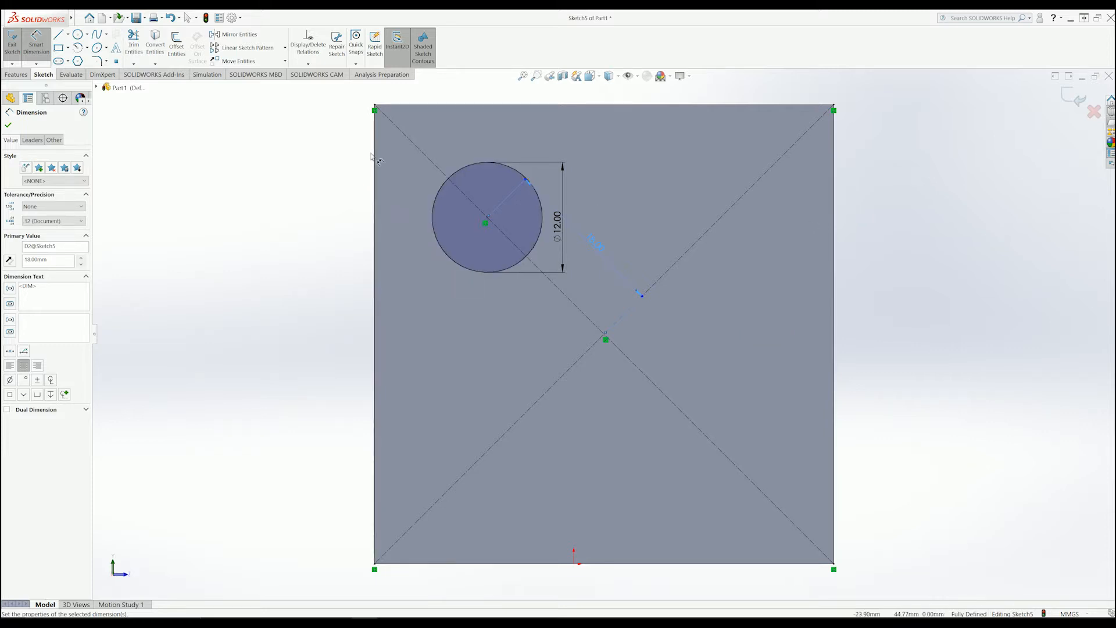
pyautogui.click(951, 243)
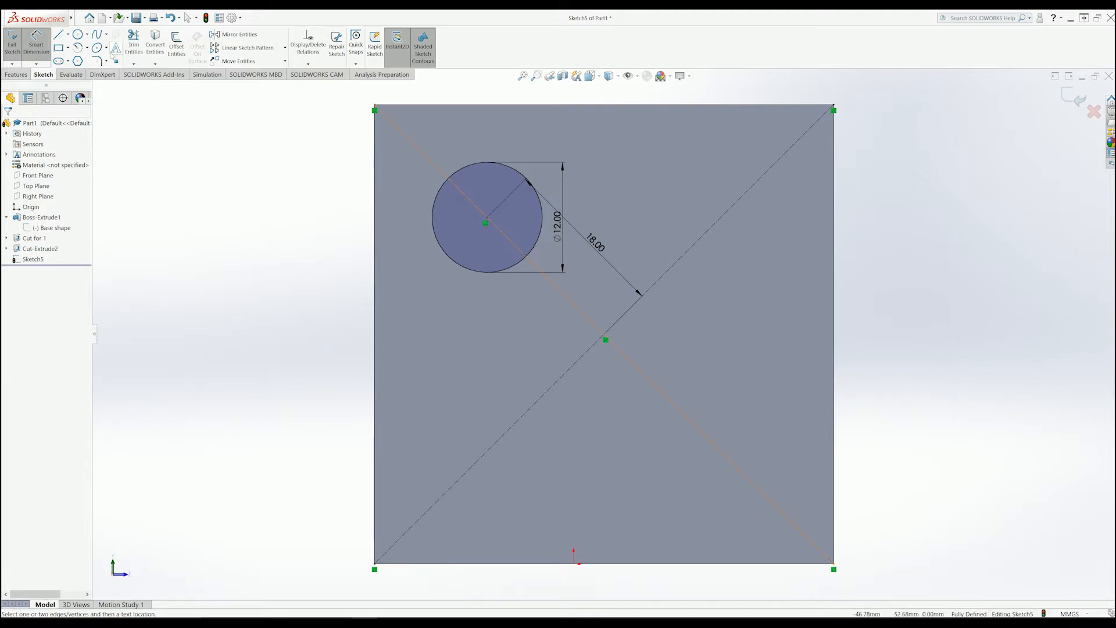
# Draw a second circle centred on the other diagonal in the face's upper-right quarter and set its diameter to 12 mm.
pyautogui.click(78, 34)
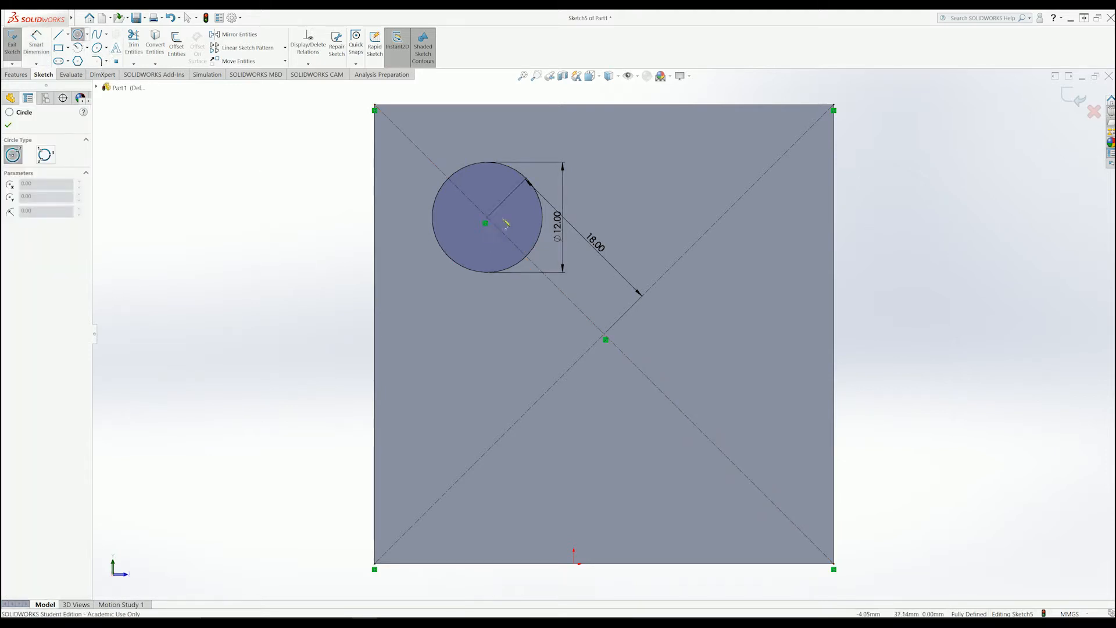
pyautogui.click(720, 221)
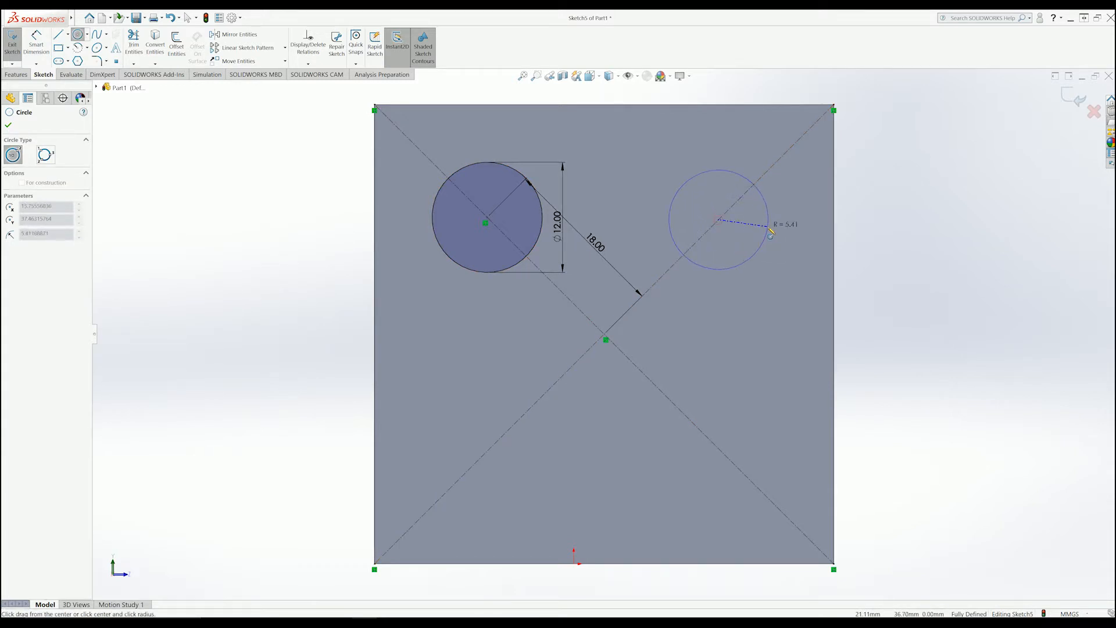
pyautogui.click(768, 220)
pyautogui.click(36, 40)
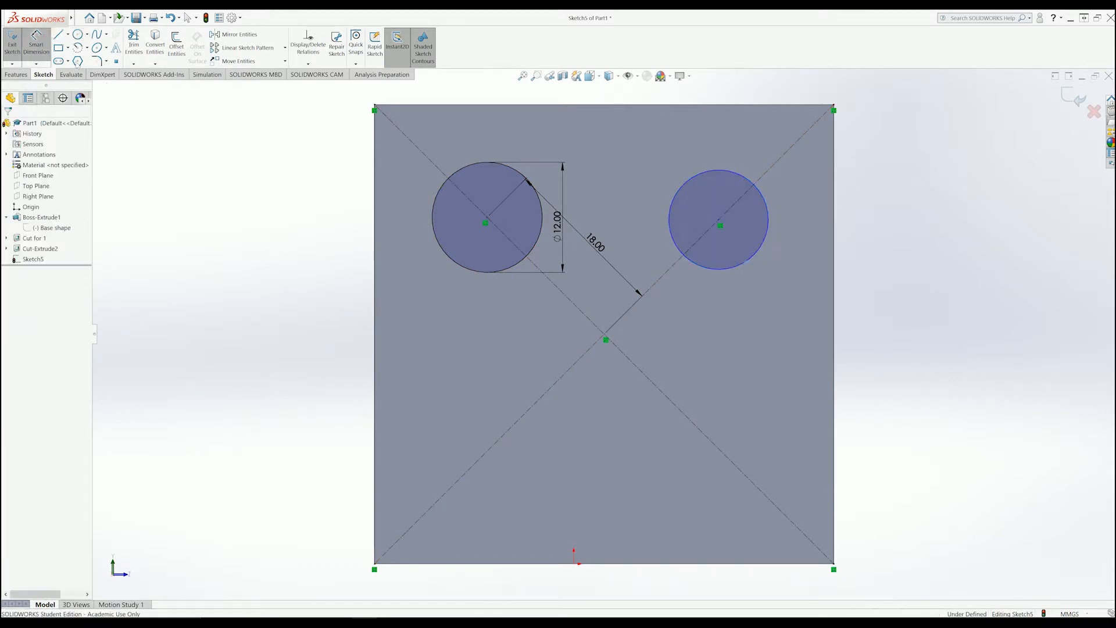
pyautogui.click(737, 271)
pyautogui.click(750, 300)
pyautogui.write('12')
pyautogui.press('Return')
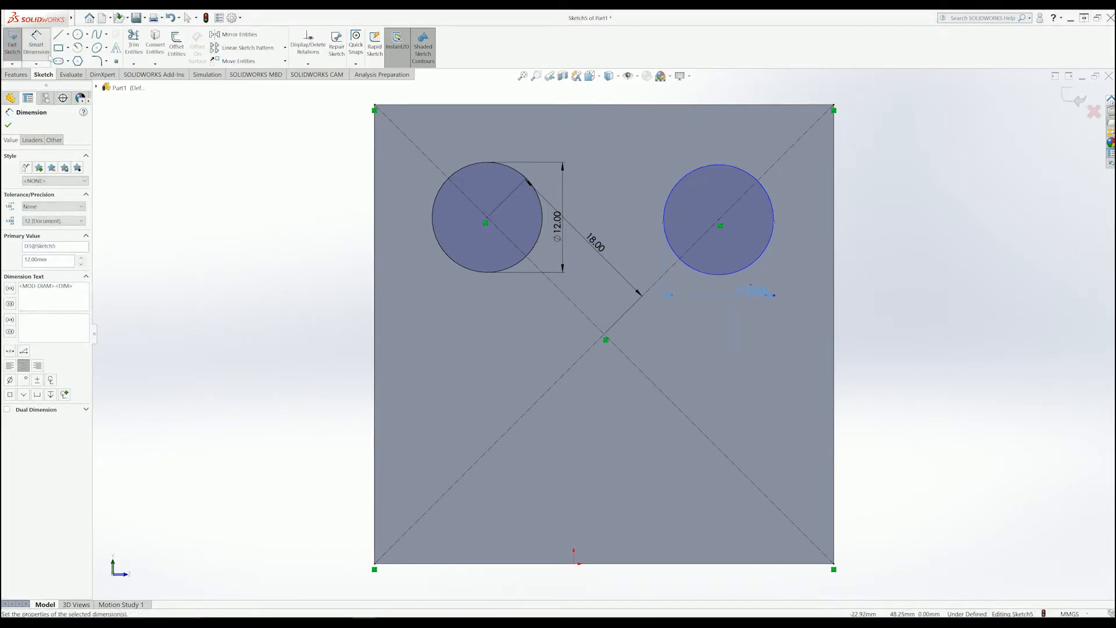
# Dimension the upper-right circle's centre 18 mm from the crossing point of the diagonals.
pyautogui.click(720, 224)
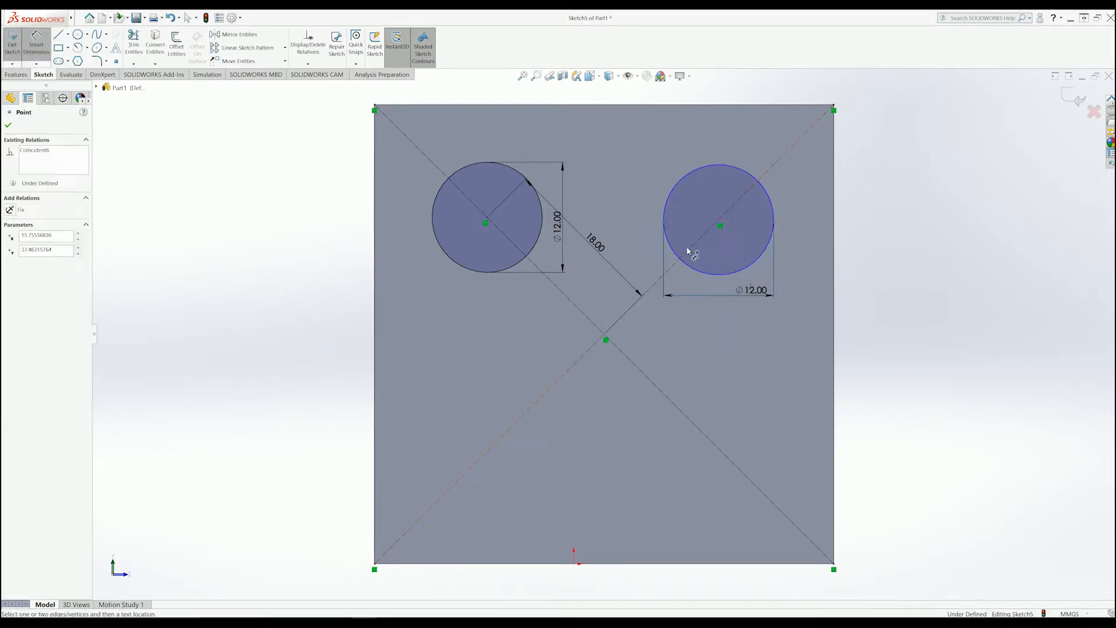
pyautogui.click(605, 338)
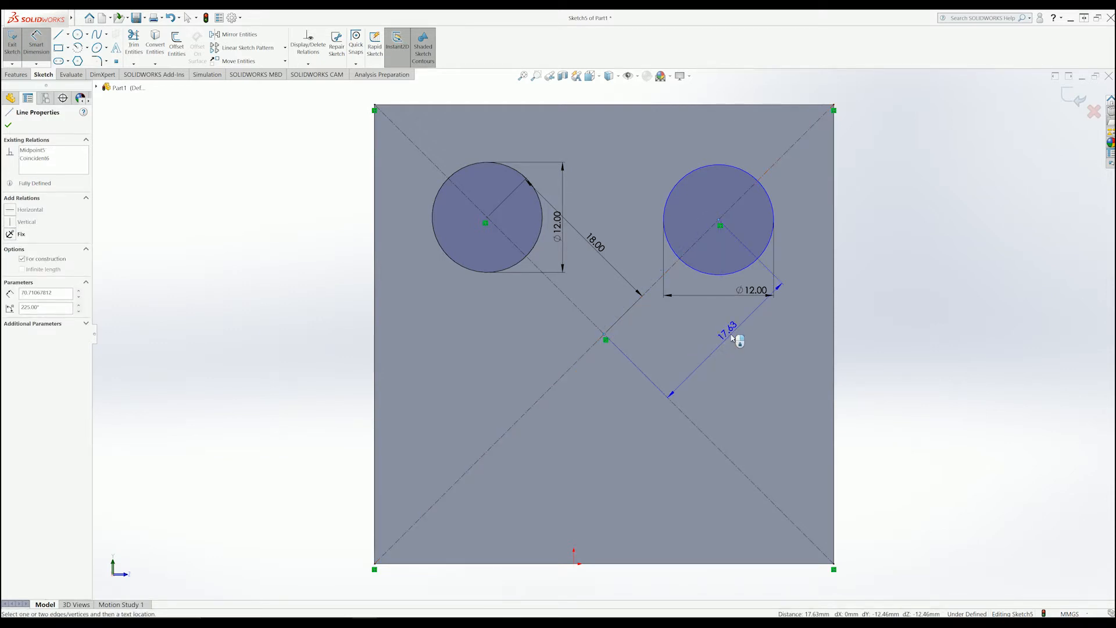
pyautogui.click(728, 339)
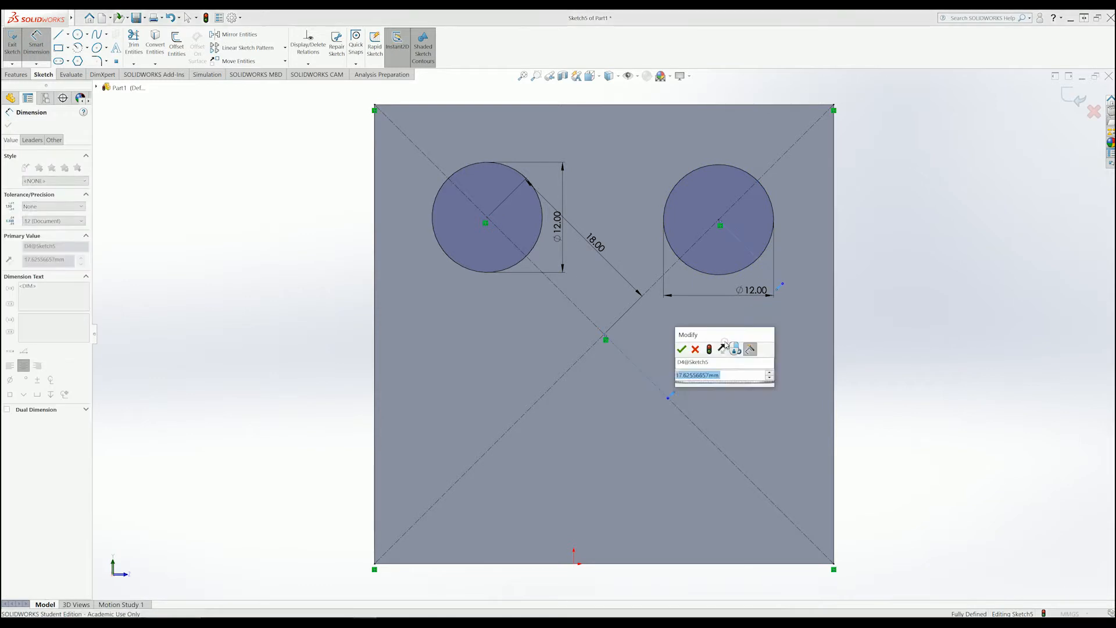
pyautogui.write('18')
pyautogui.press('Return')
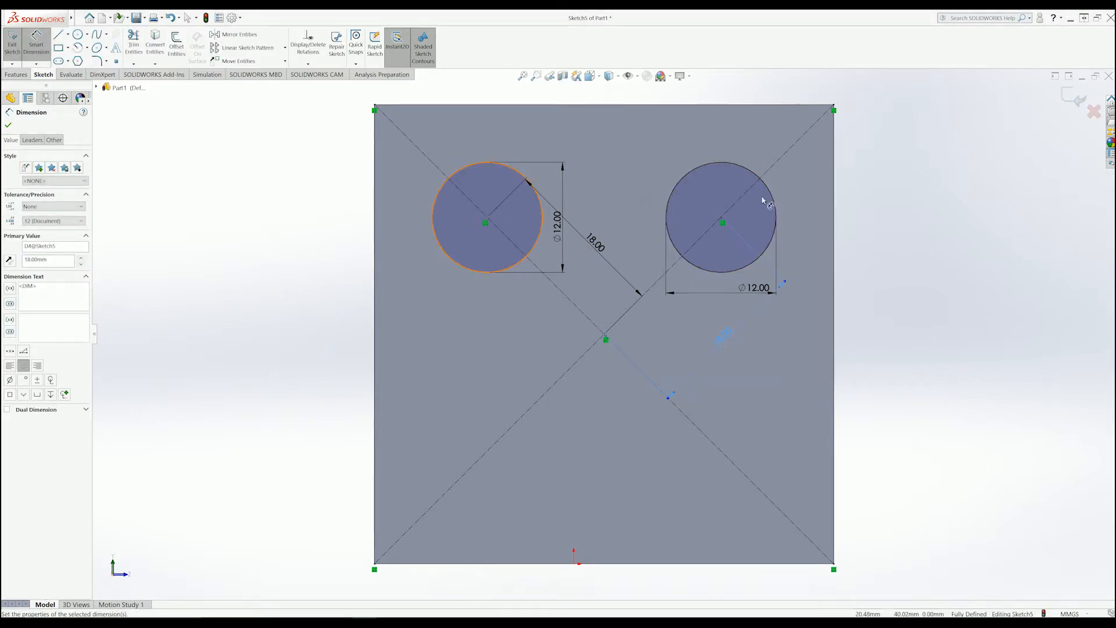
pyautogui.click(233, 213)
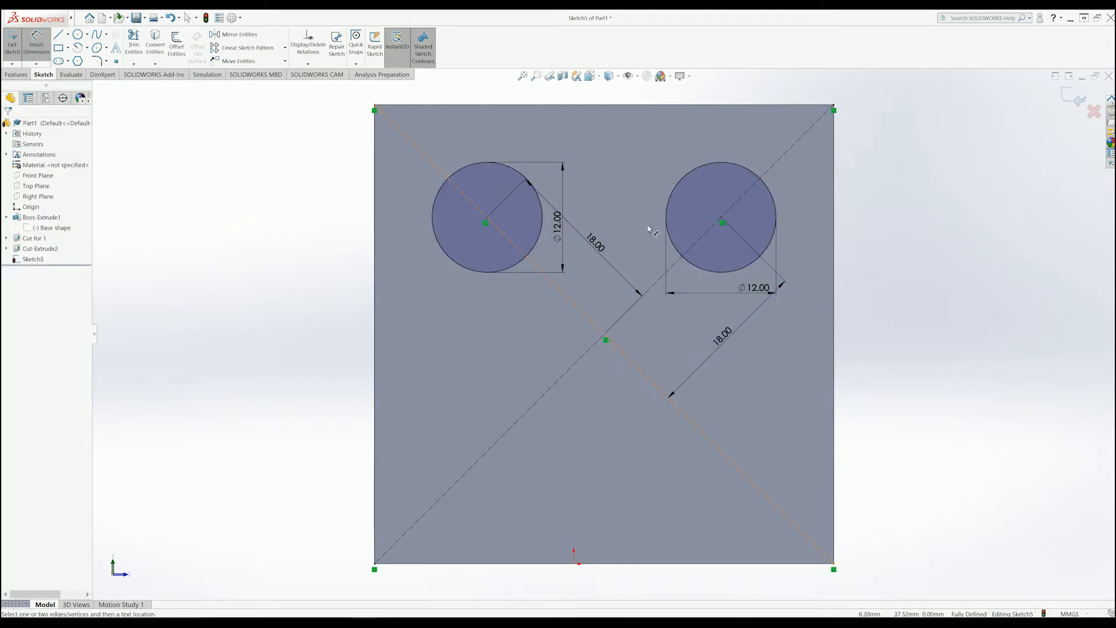
pyautogui.press('Escape')
# Delete the upper-right circle together with its associated dimensions.
pyautogui.click(684, 184)
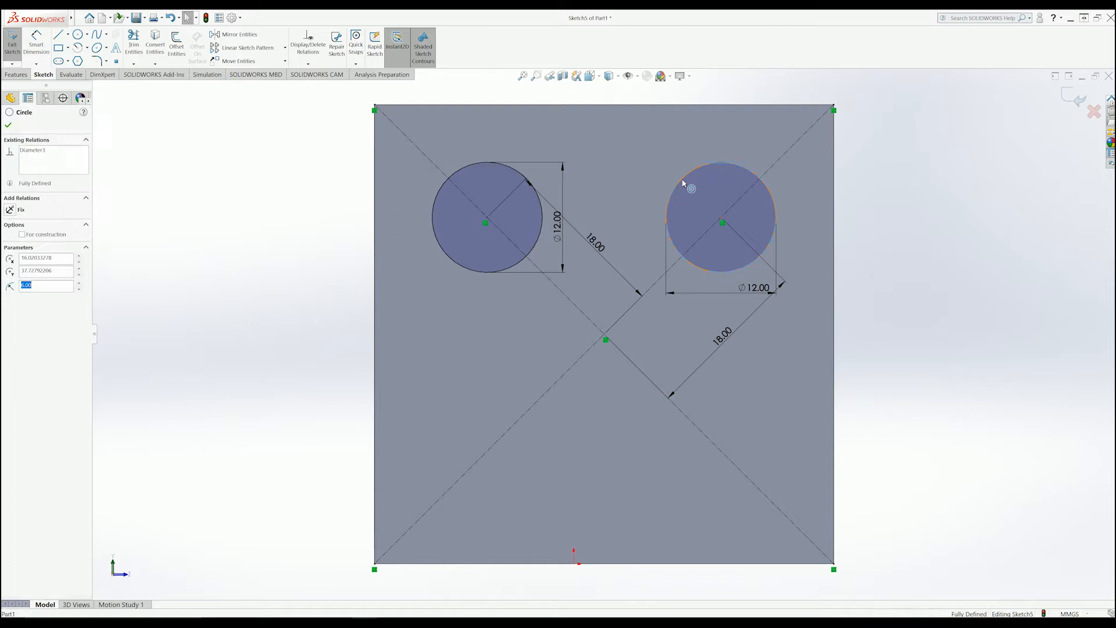
pyautogui.press('Delete')
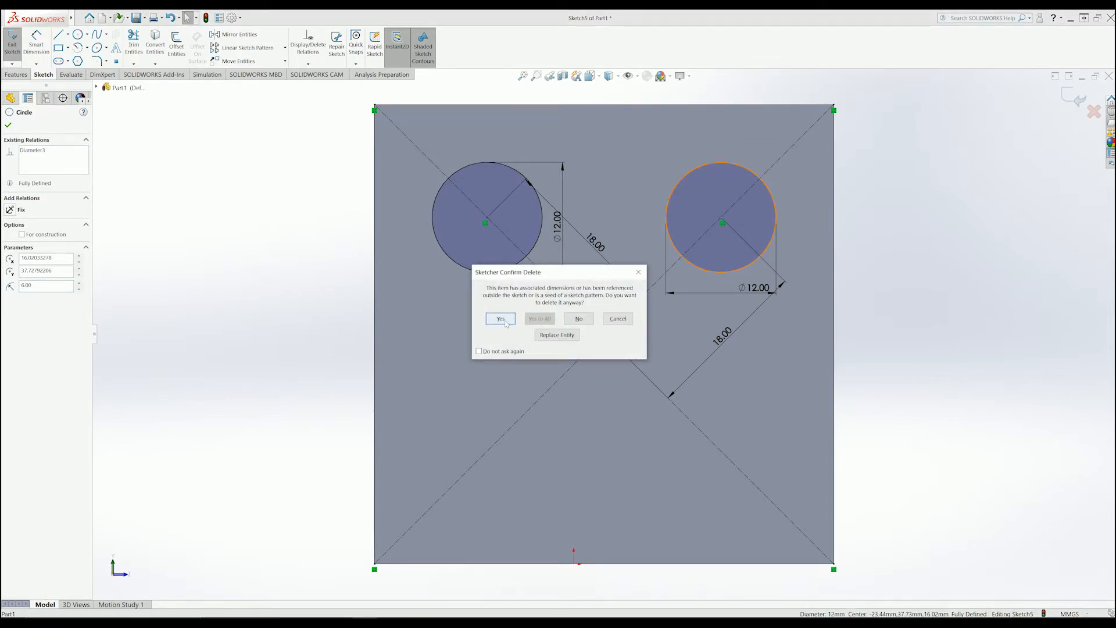
pyautogui.click(505, 322)
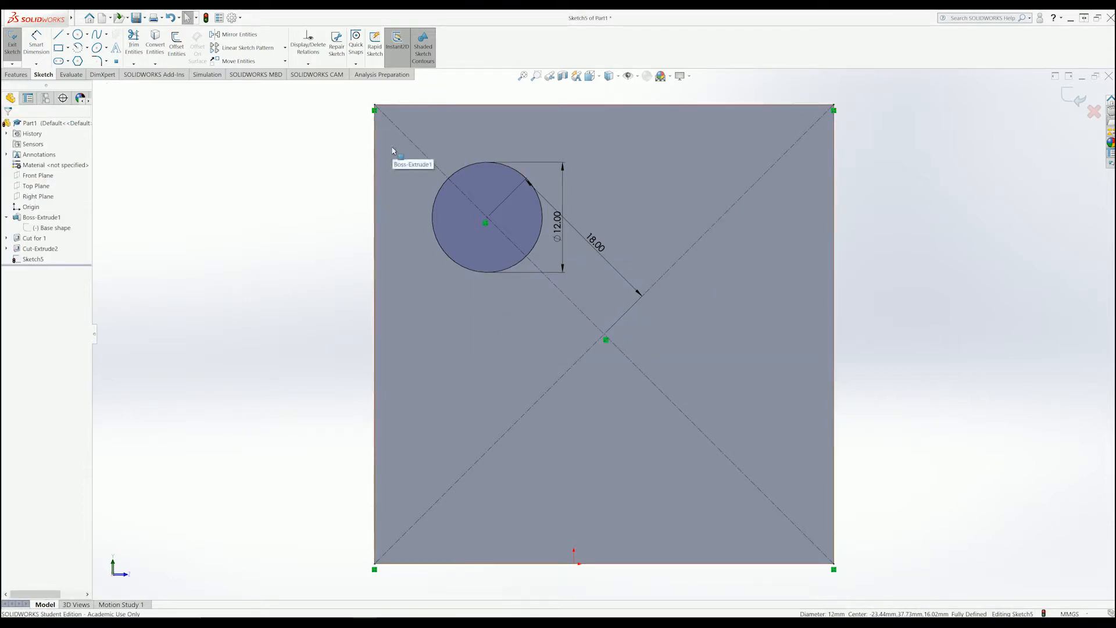
# Draw a vertical construction line from the midpoint of the face's upper edge to the midpoint of its lower edge.
pyautogui.click(58, 36)
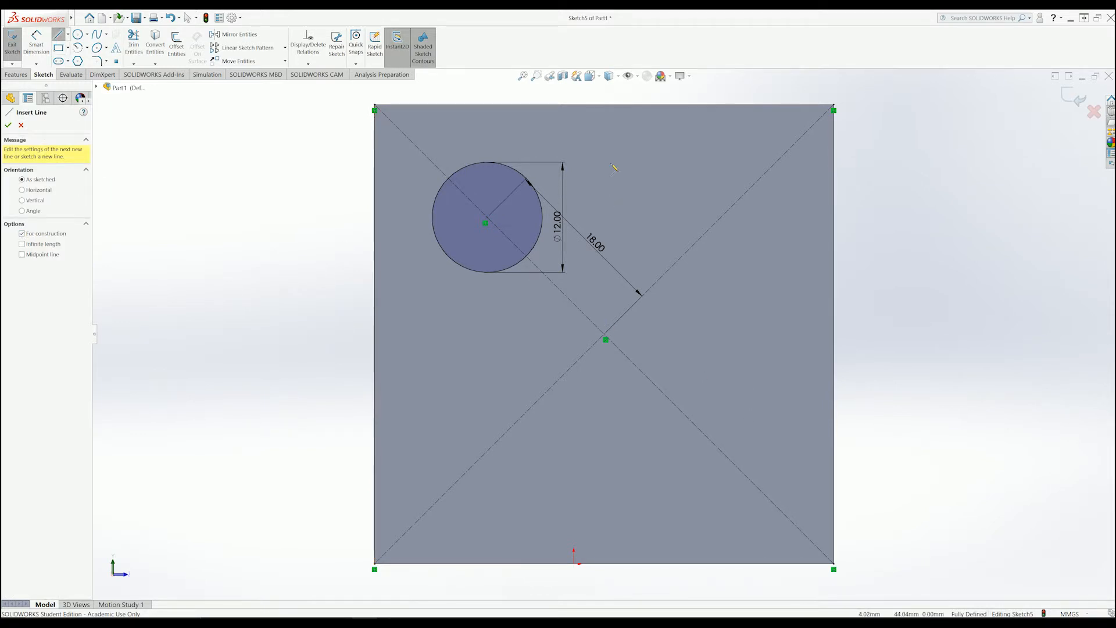
pyautogui.click(605, 105)
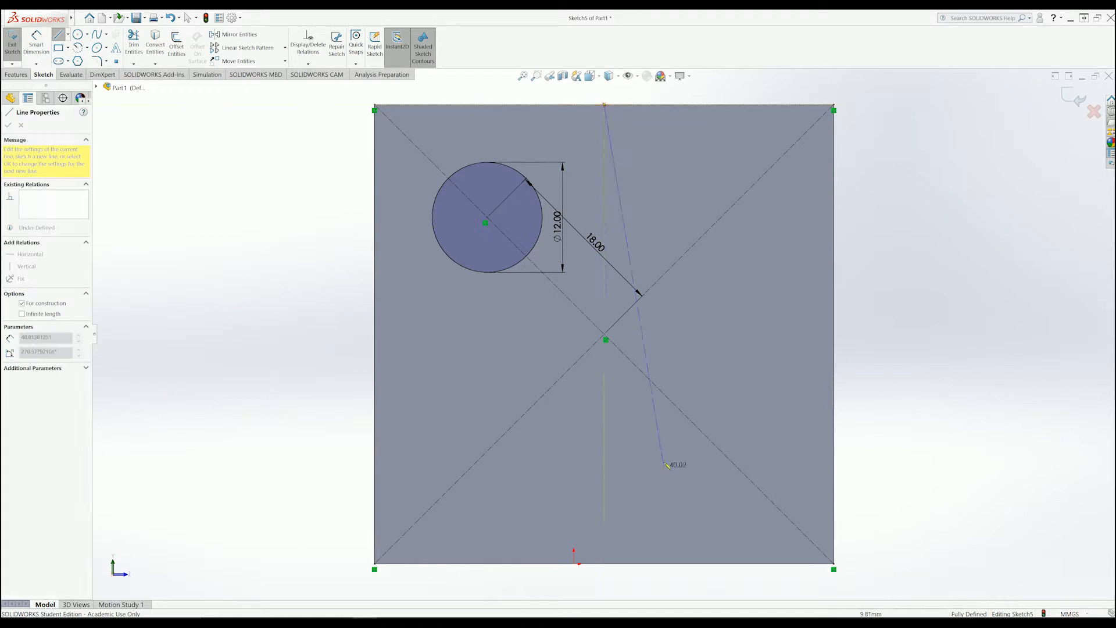
pyautogui.click(605, 563)
pyautogui.press('Escape')
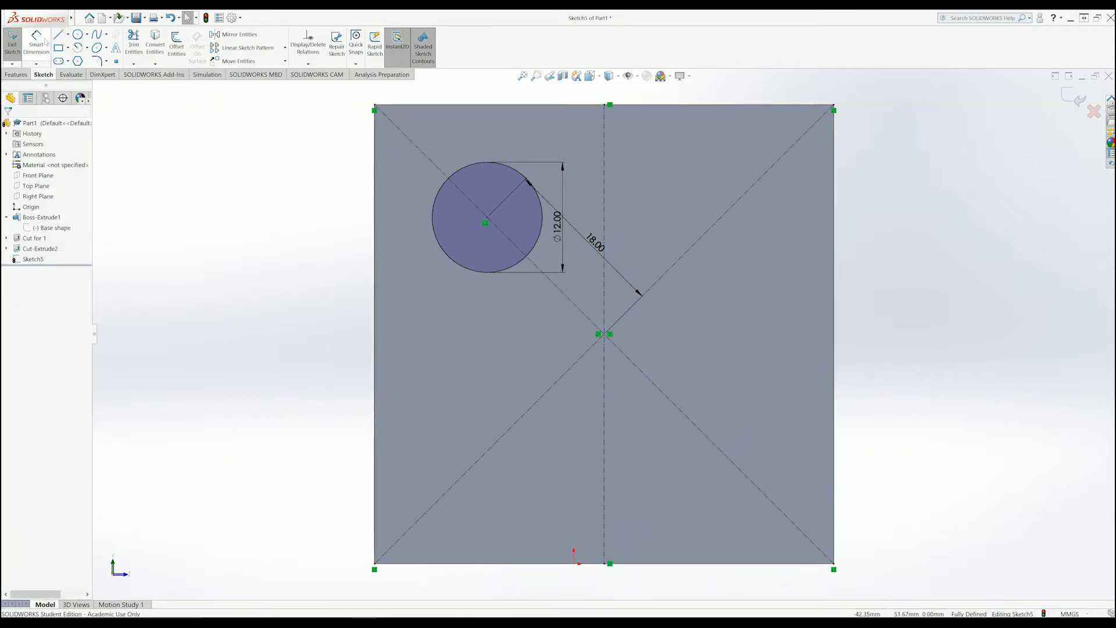
# Draw a horizontal construction line across the middle of the face, joining the midpoints of its two vertical edges.
pyautogui.press('l')
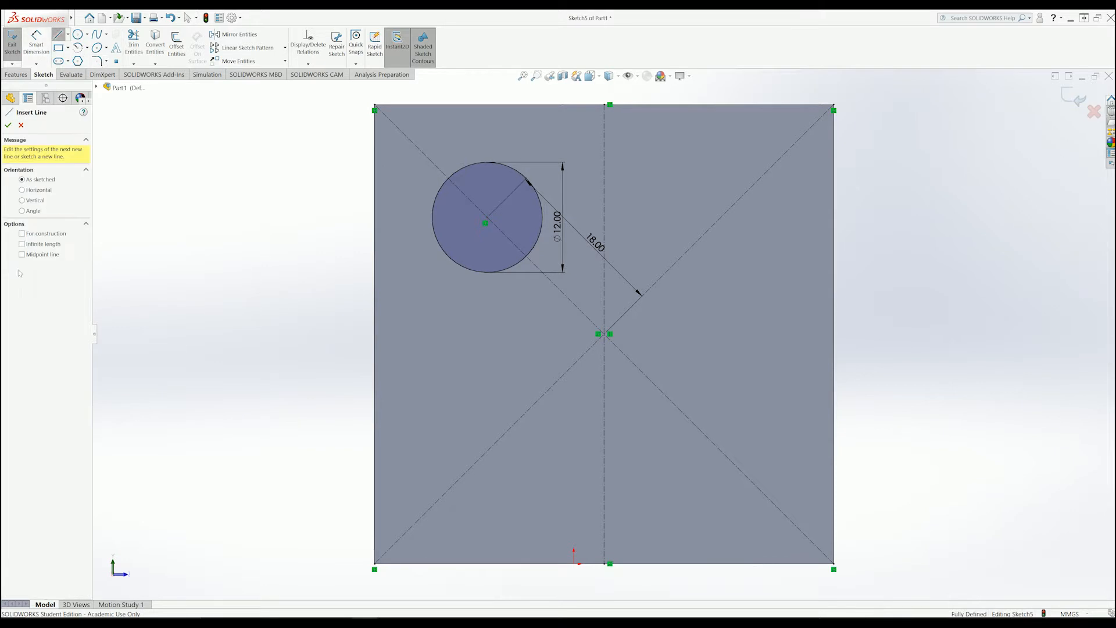
pyautogui.click(23, 234)
pyautogui.click(834, 334)
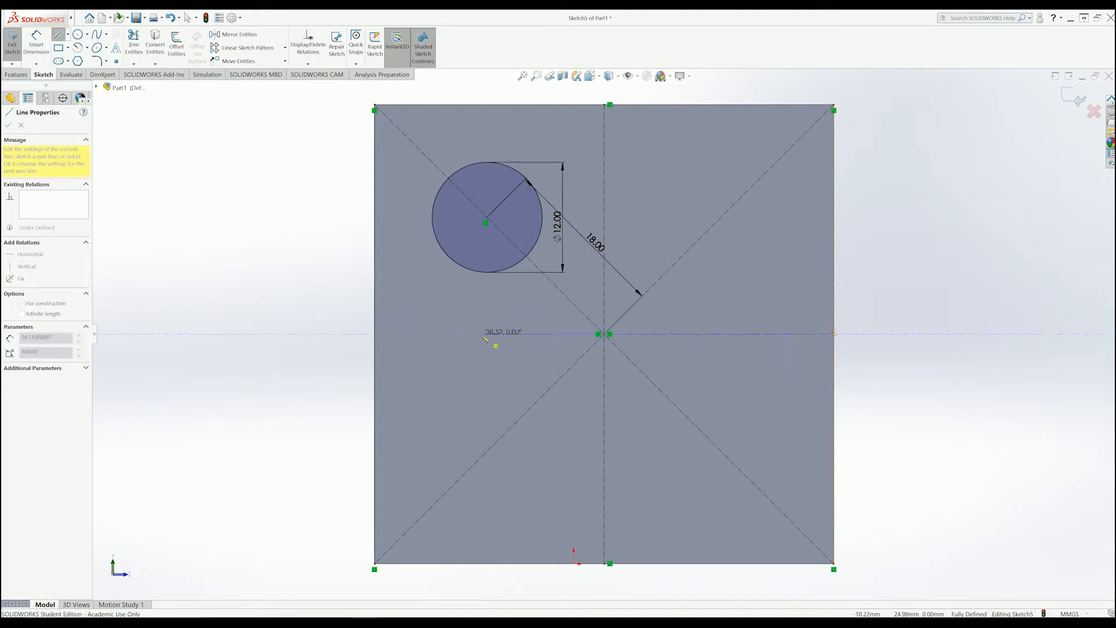
pyautogui.click(375, 333)
pyautogui.press('Escape')
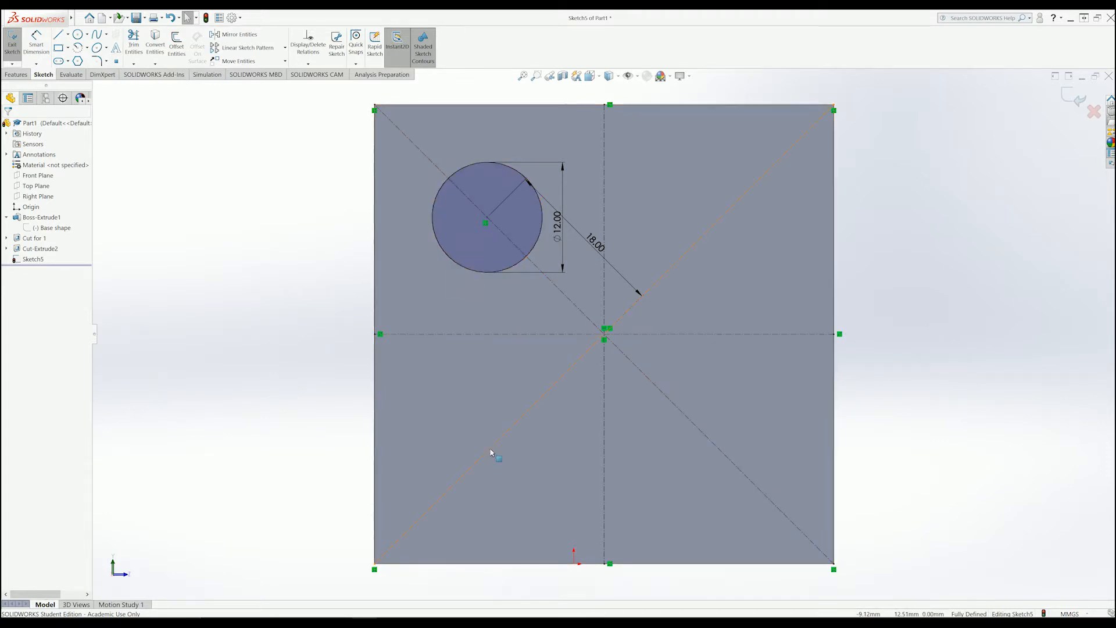
# Mirror the upper-left circle about the horizontal construction line, keeping the original.
pyautogui.click(226, 35)
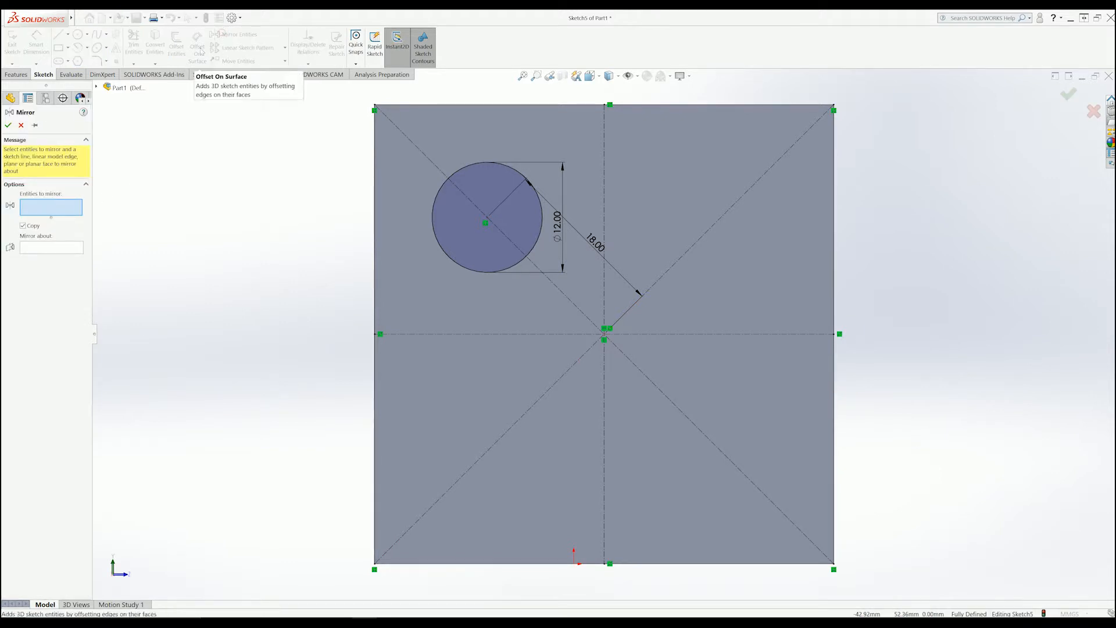
pyautogui.click(477, 271)
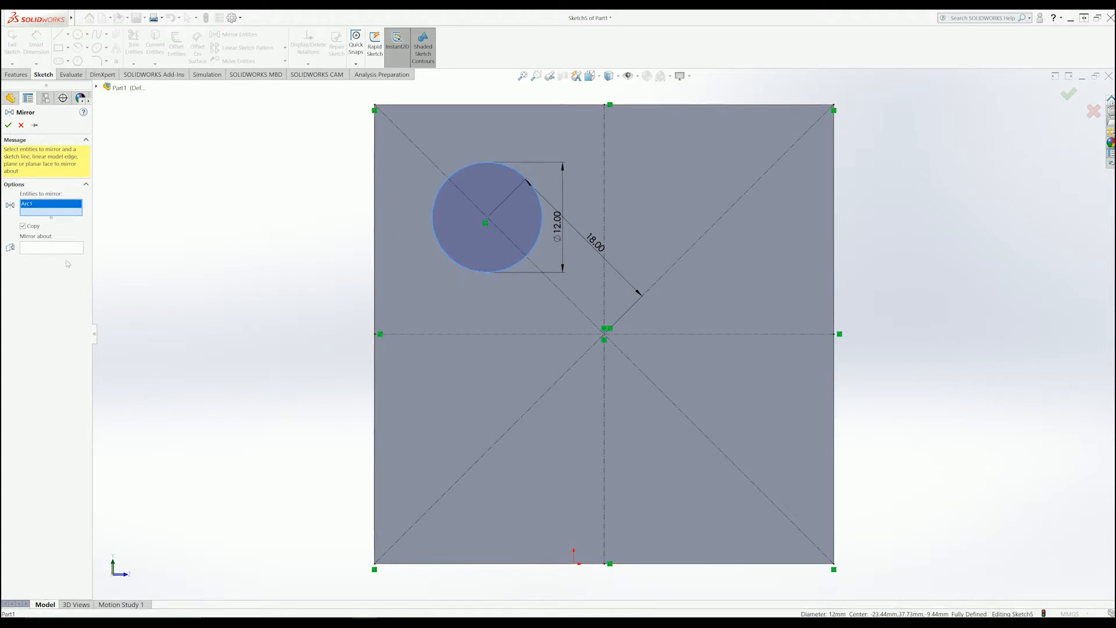
pyautogui.click(67, 249)
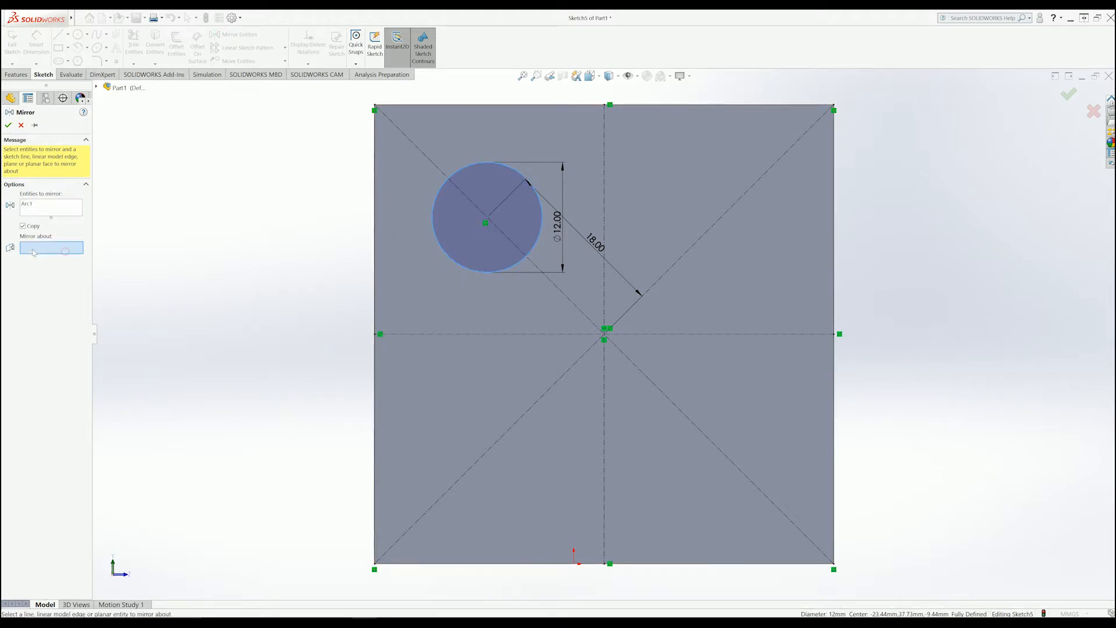
pyautogui.click(443, 334)
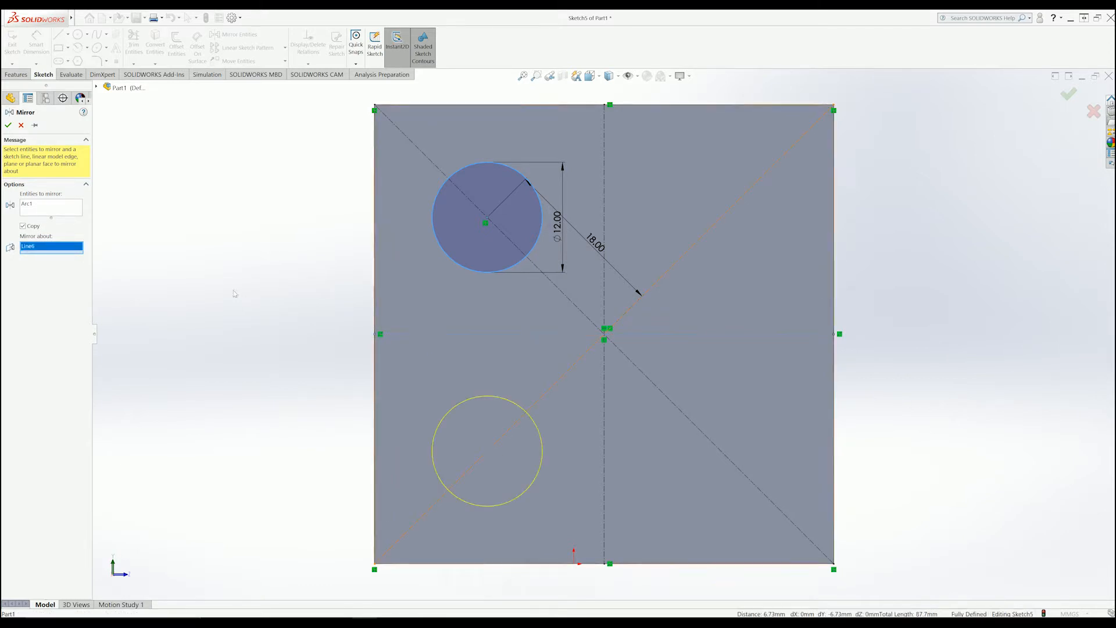
pyautogui.click(8, 126)
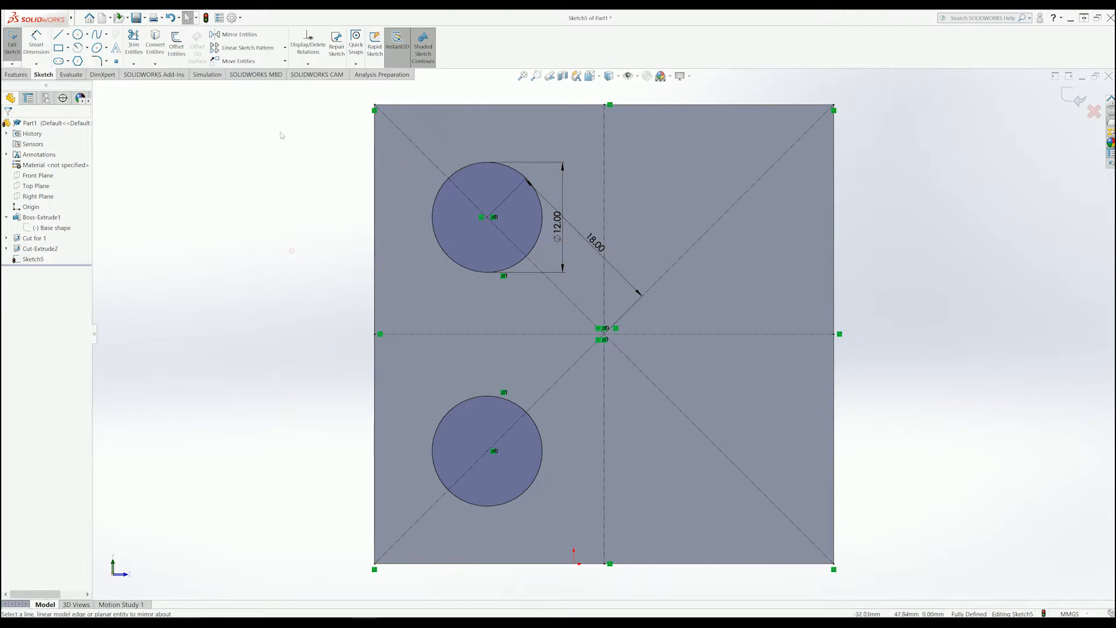
# Mirror the two left-hand circles about the vertical construction line to complete the four-circle pattern.
pyautogui.click(237, 35)
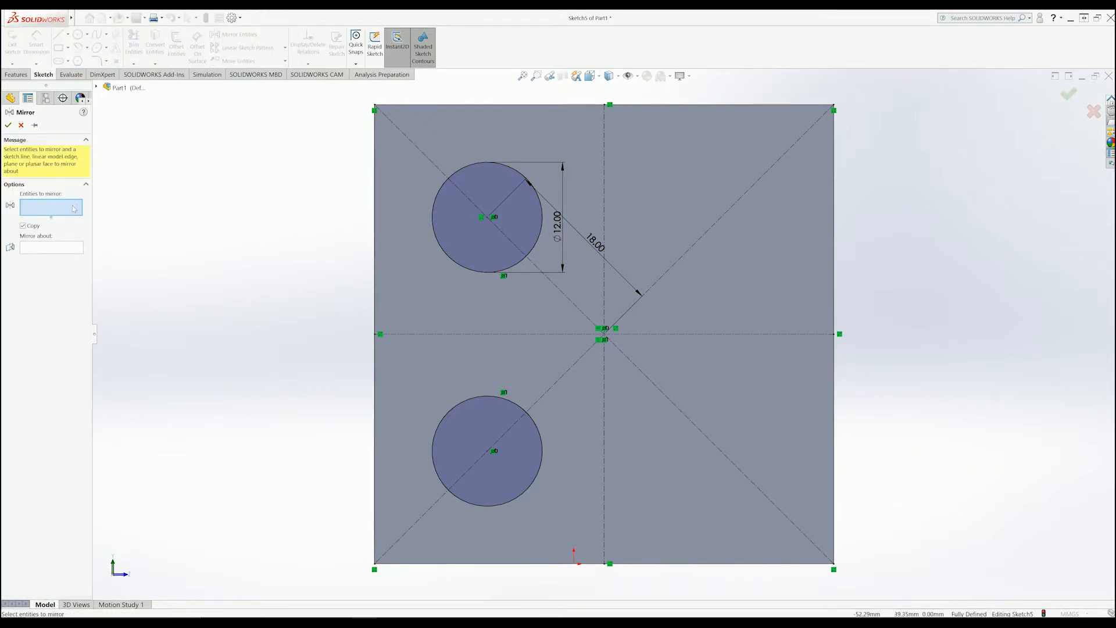
pyautogui.click(471, 271)
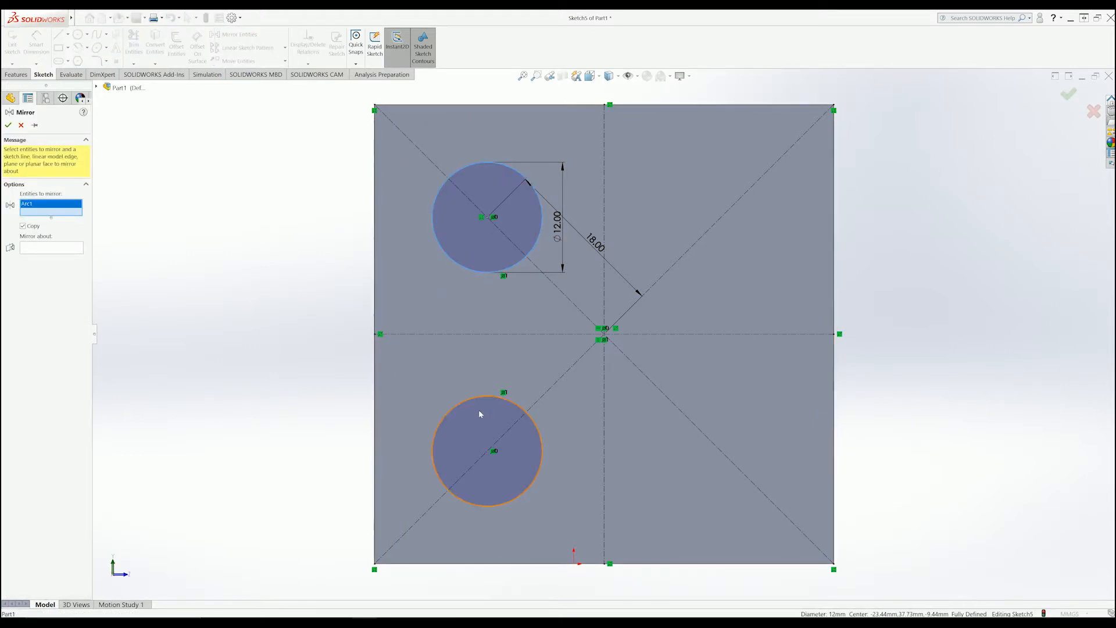
pyautogui.click(487, 395)
pyautogui.click(64, 256)
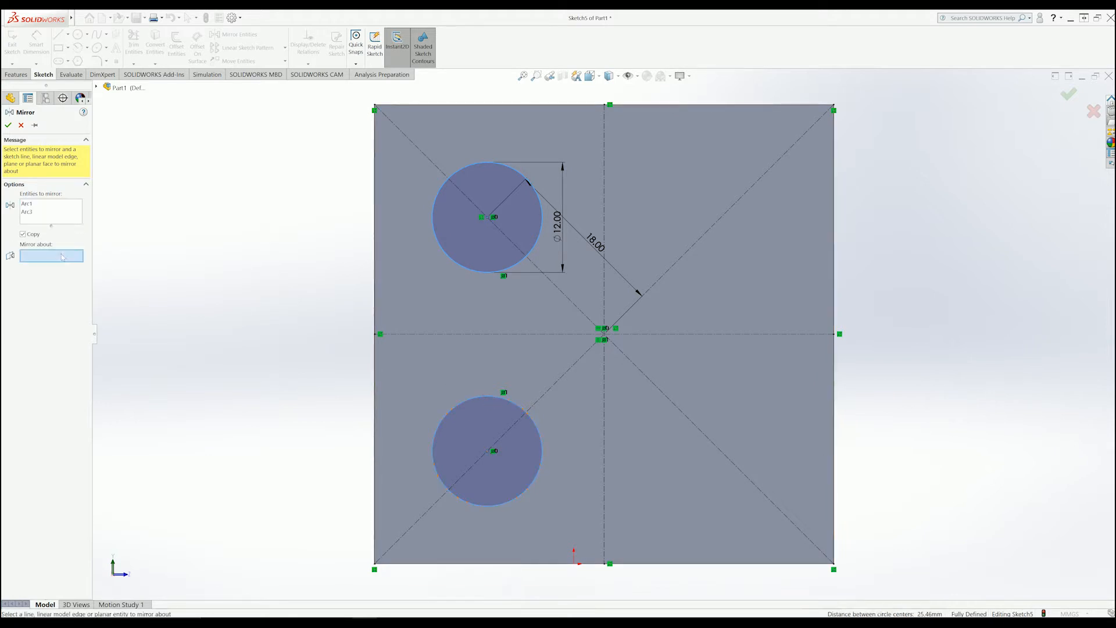
pyautogui.click(604, 395)
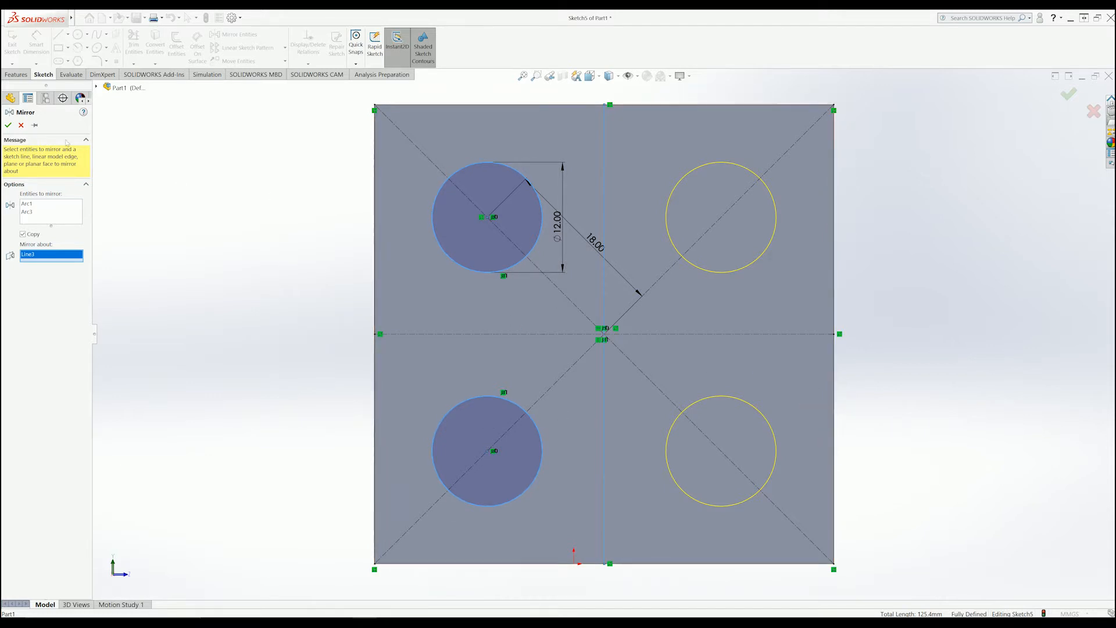
pyautogui.click(8, 125)
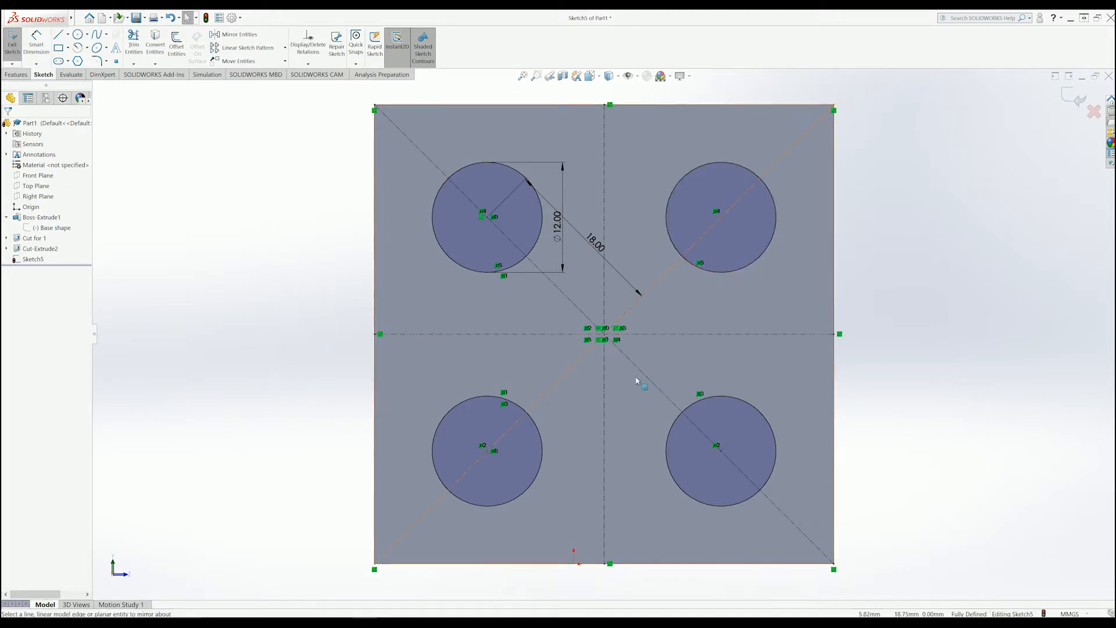
# Set the diagonal distance from the face center to the upper-left circle's center to 16 mm.
pyautogui.moveTo(698, 415)
pyautogui.mouseDown(button='middle')
pyautogui.moveTo(593, 384)
pyautogui.moveTo(904, 355)
pyautogui.moveTo(929, 383)
pyautogui.mouseUp(button='middle')
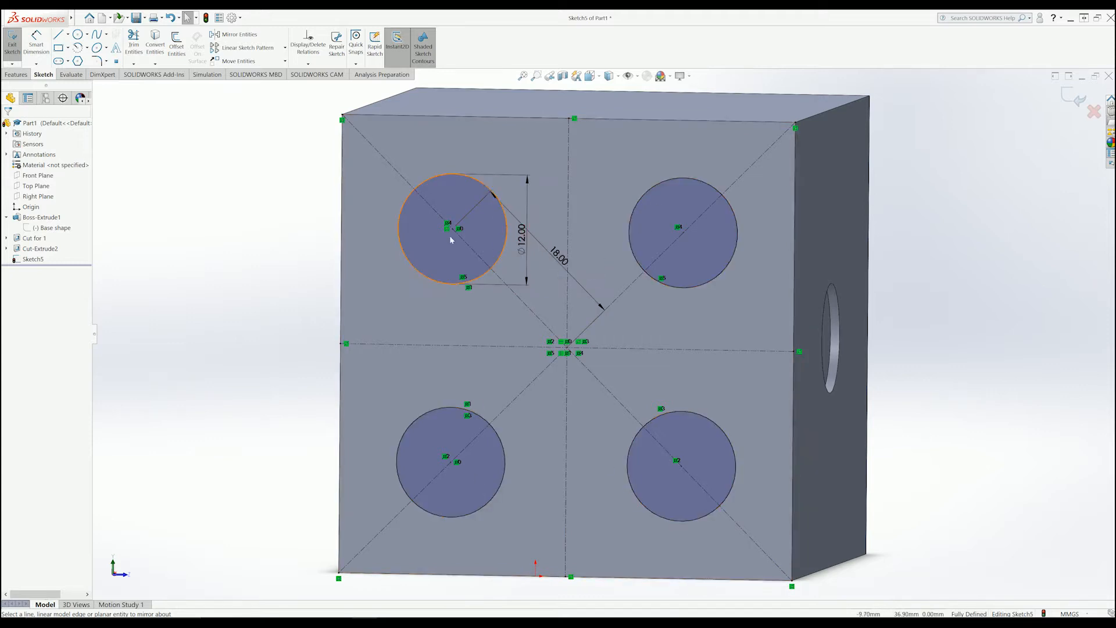
pyautogui.click(561, 261)
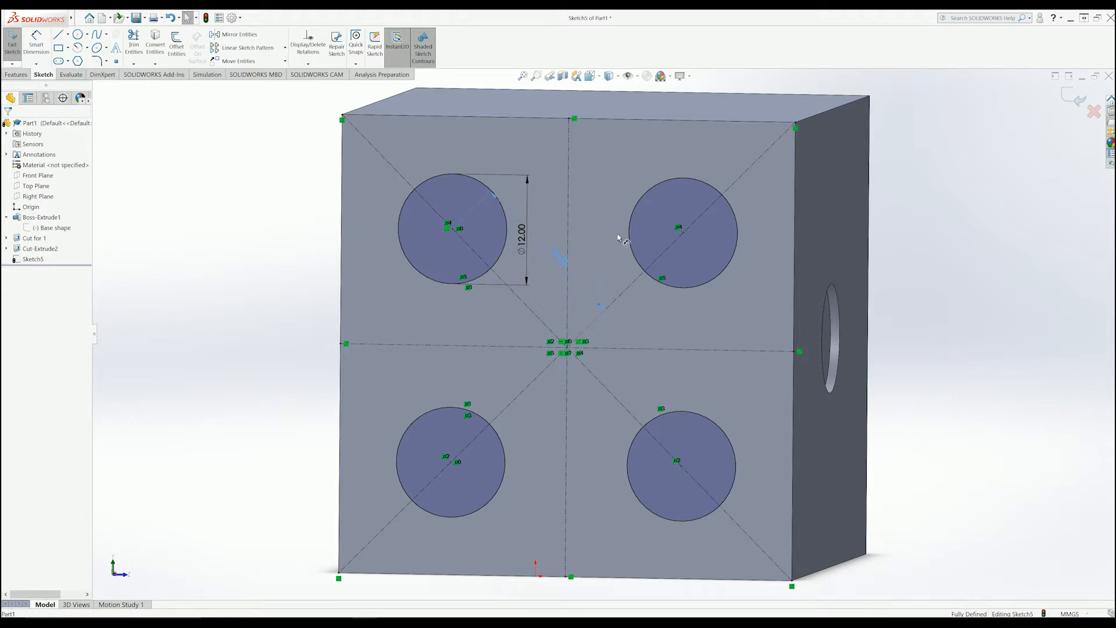
pyautogui.doubleClick(560, 258)
pyautogui.moveTo(584, 257); pyautogui.dragTo(318, 271)
pyautogui.write('16')
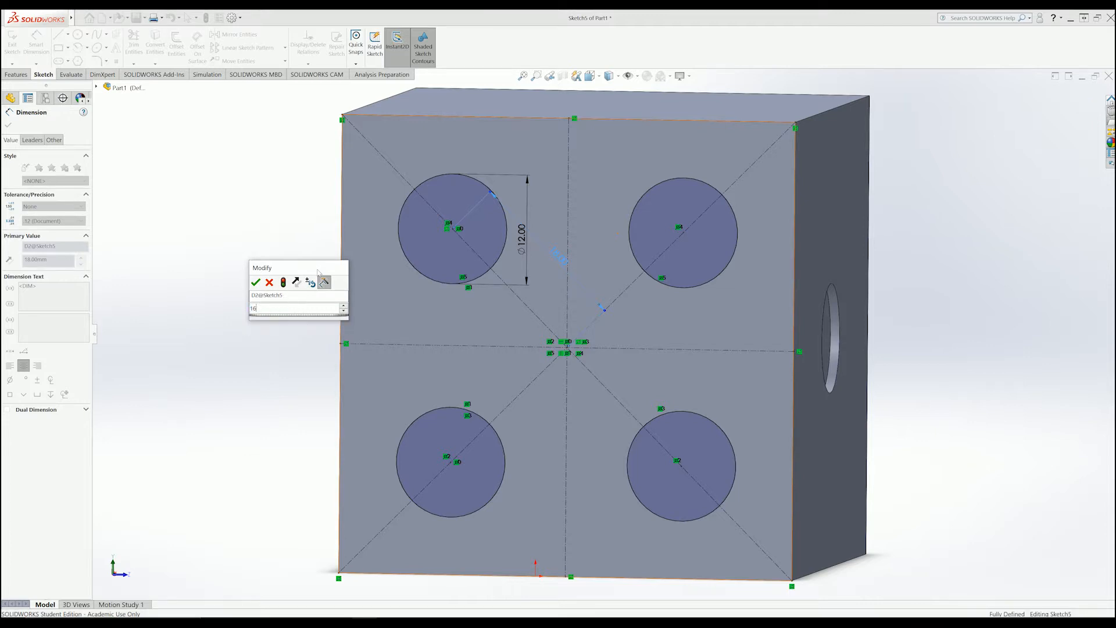
pyautogui.press('Return')
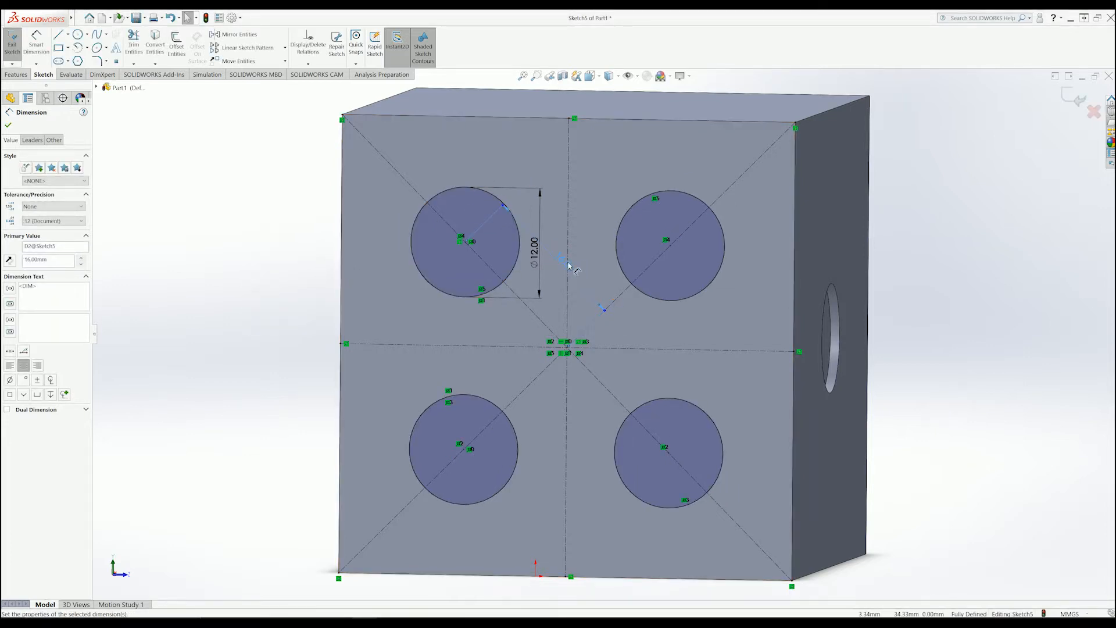
pyautogui.press('Escape')
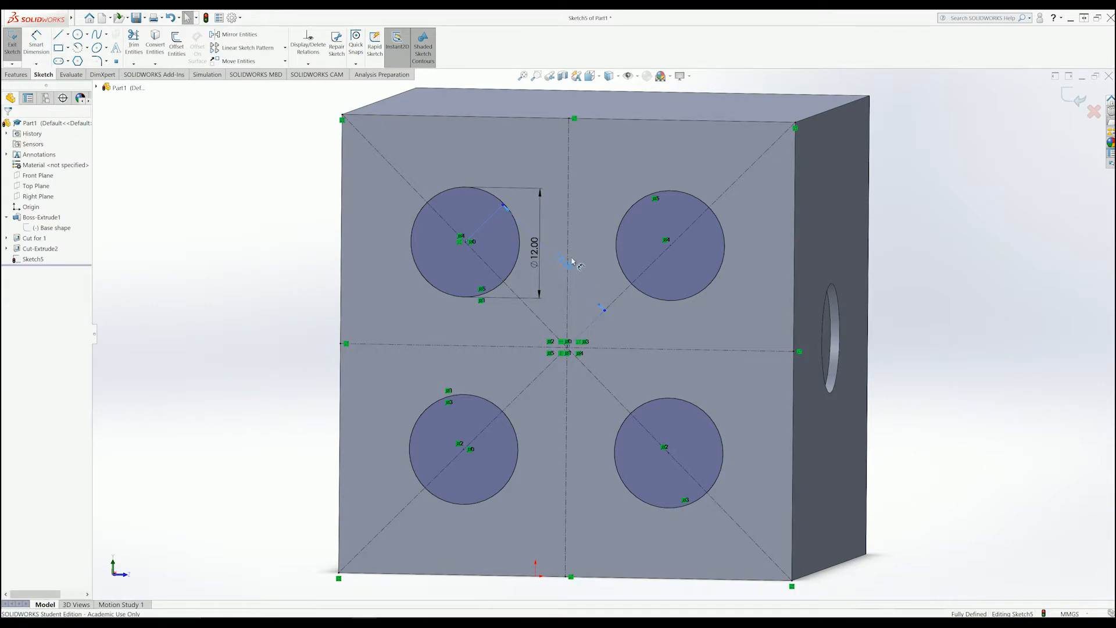
# Set the diagonal distance between the face center and the upper-left circle's center back to 18 mm.
pyautogui.doubleClick(534, 251)
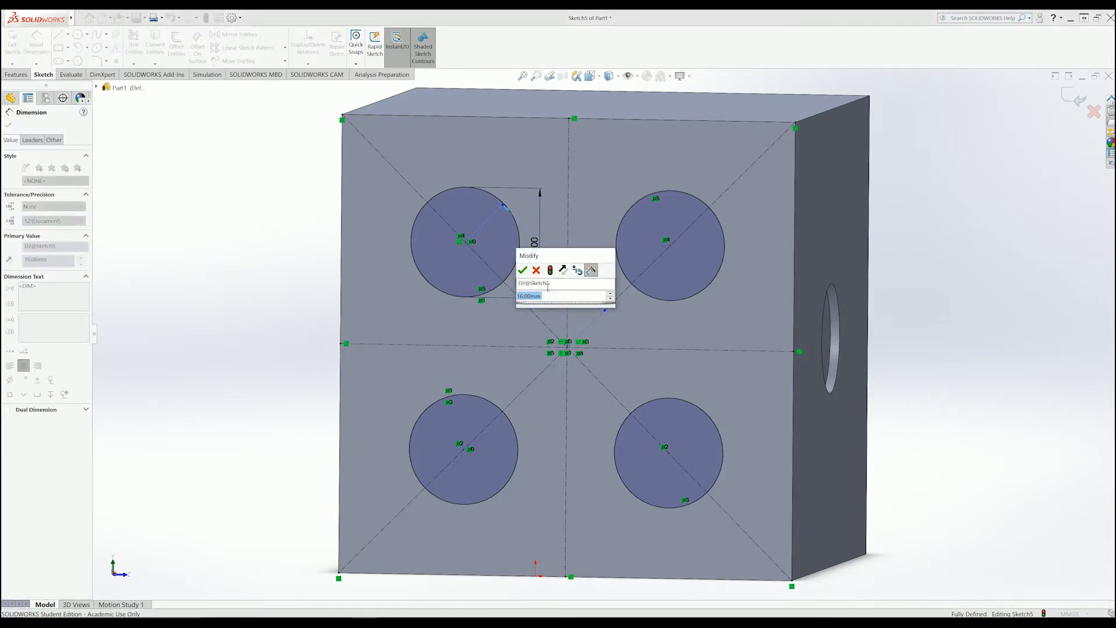
pyautogui.write('12')
pyautogui.press('Return')
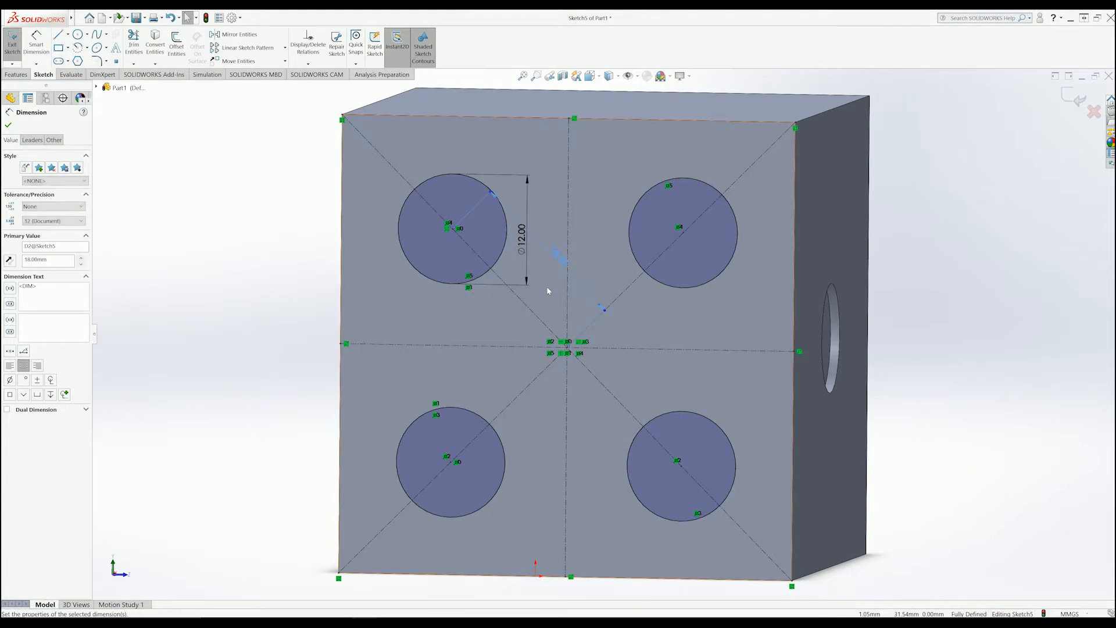
pyautogui.moveTo(547, 291); pyautogui.dragTo(605, 233, button='middle')
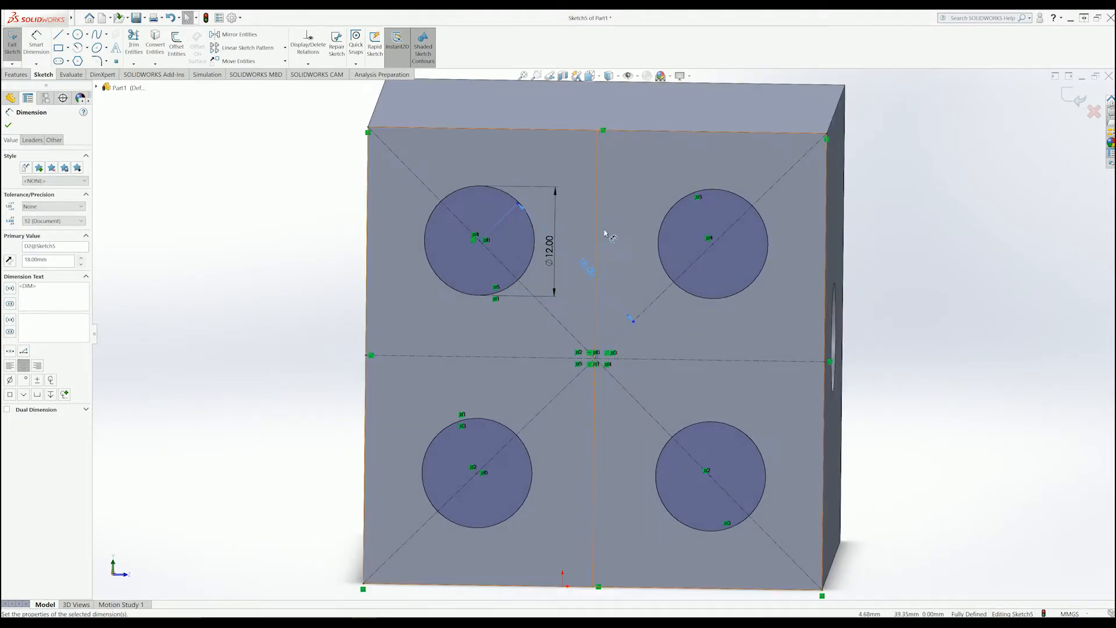
pyautogui.click(954, 280)
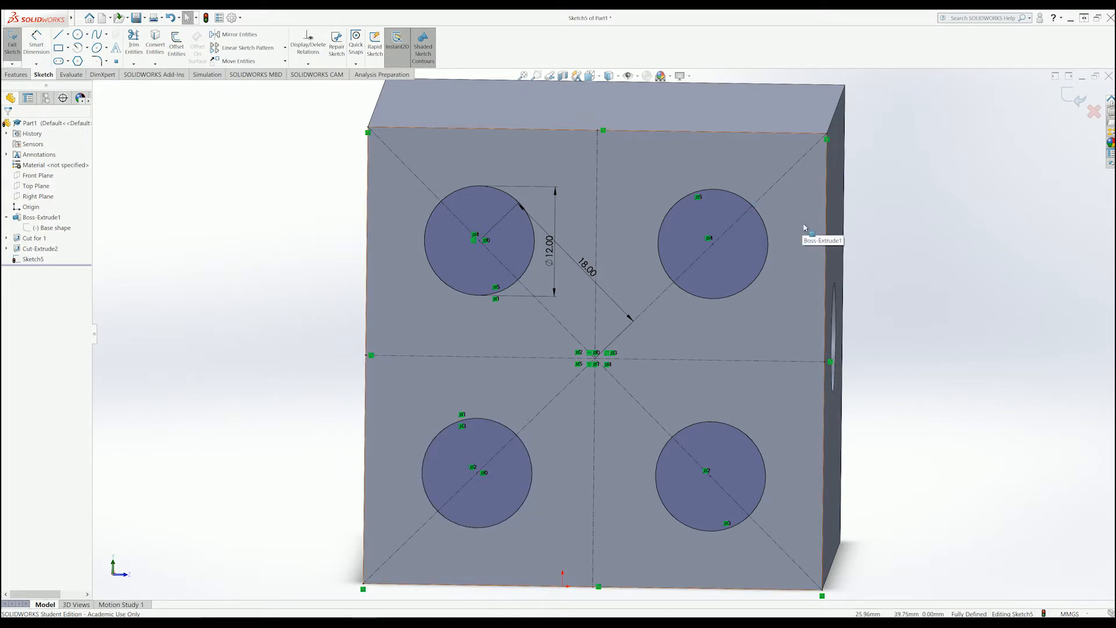
# Finish the four-circle sketch and rename it as "Sketch for 4".
pyautogui.moveTo(1062, 326); pyautogui.dragTo(995, 326, button='middle')
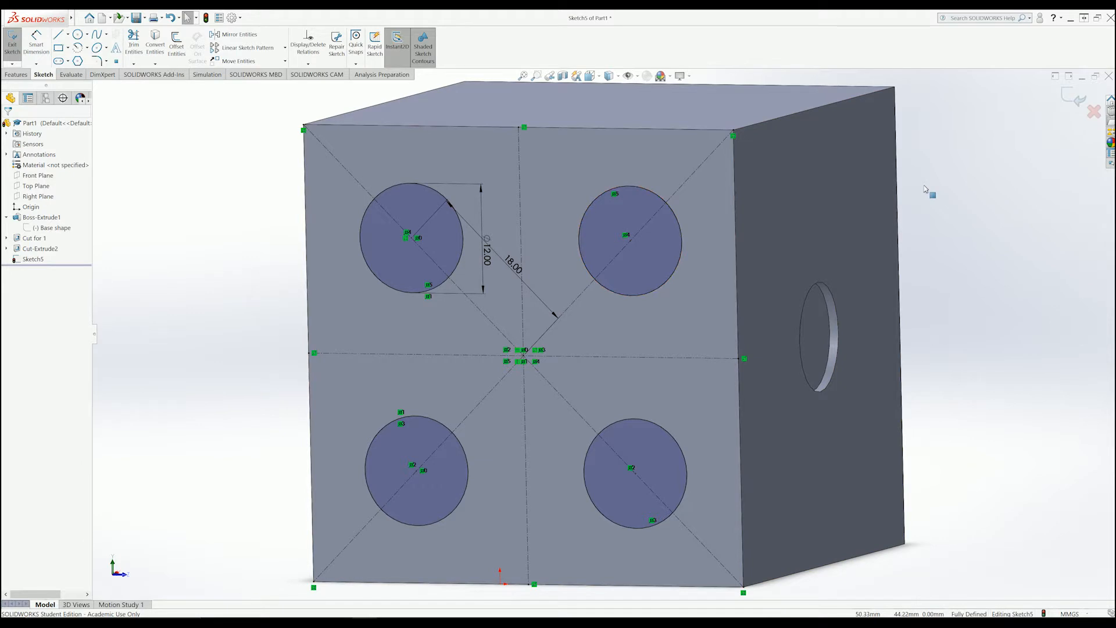
pyautogui.click(1071, 99)
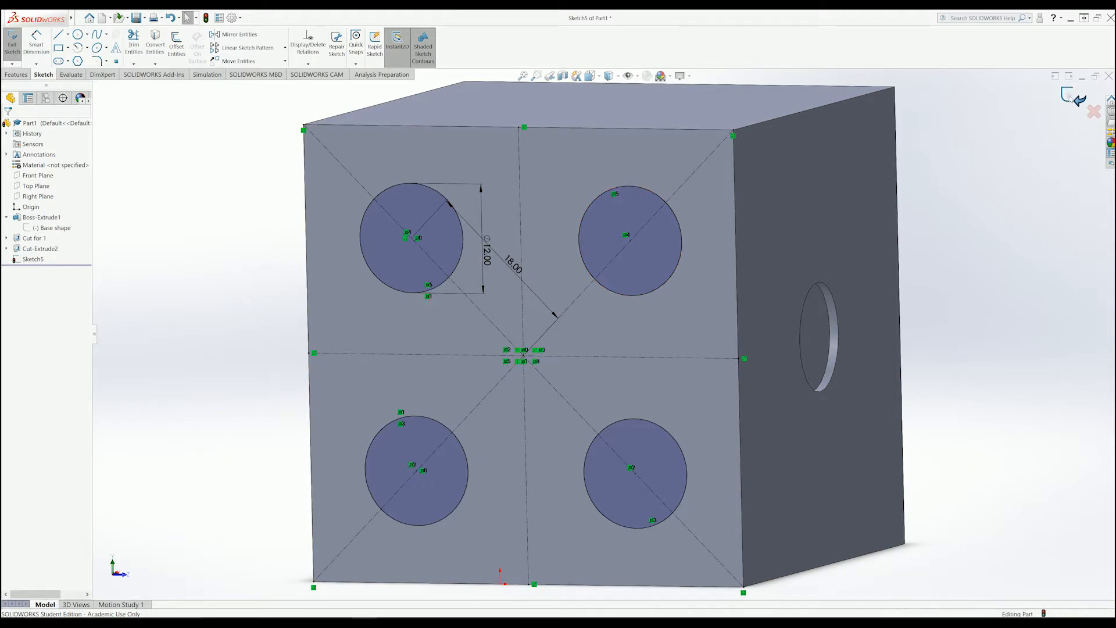
pyautogui.click(33, 260)
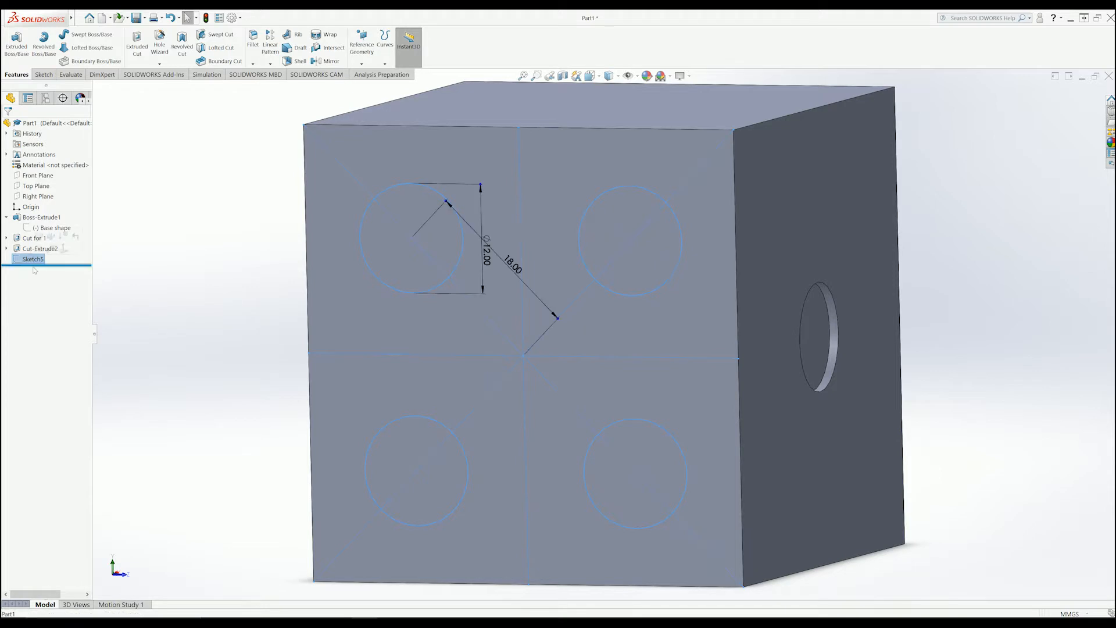
pyautogui.press('BackSpace')
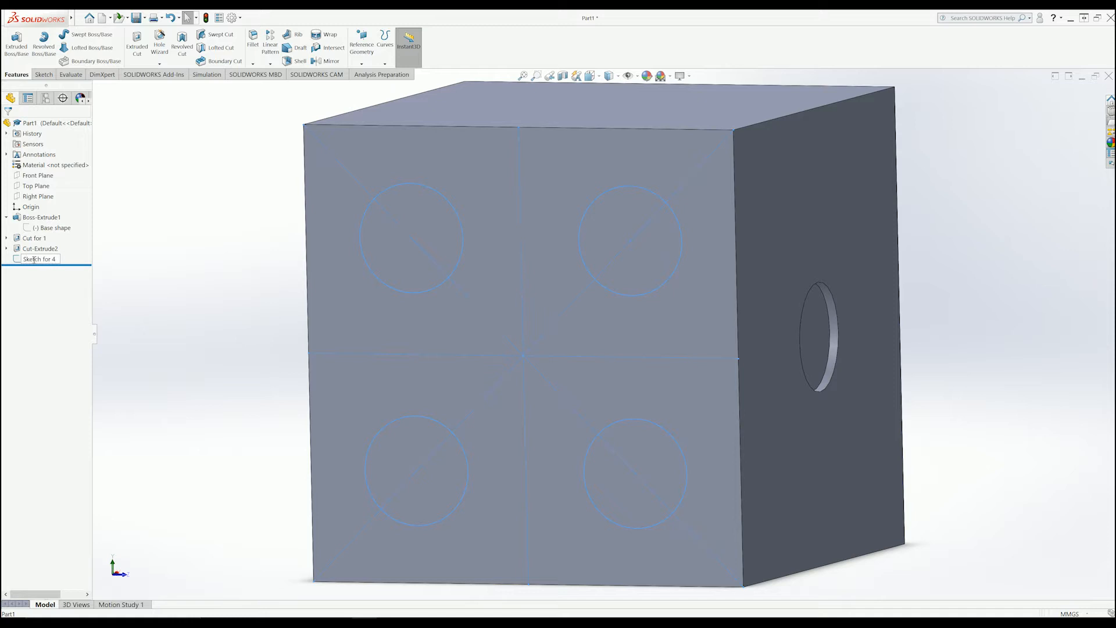
pyautogui.click(173, 278)
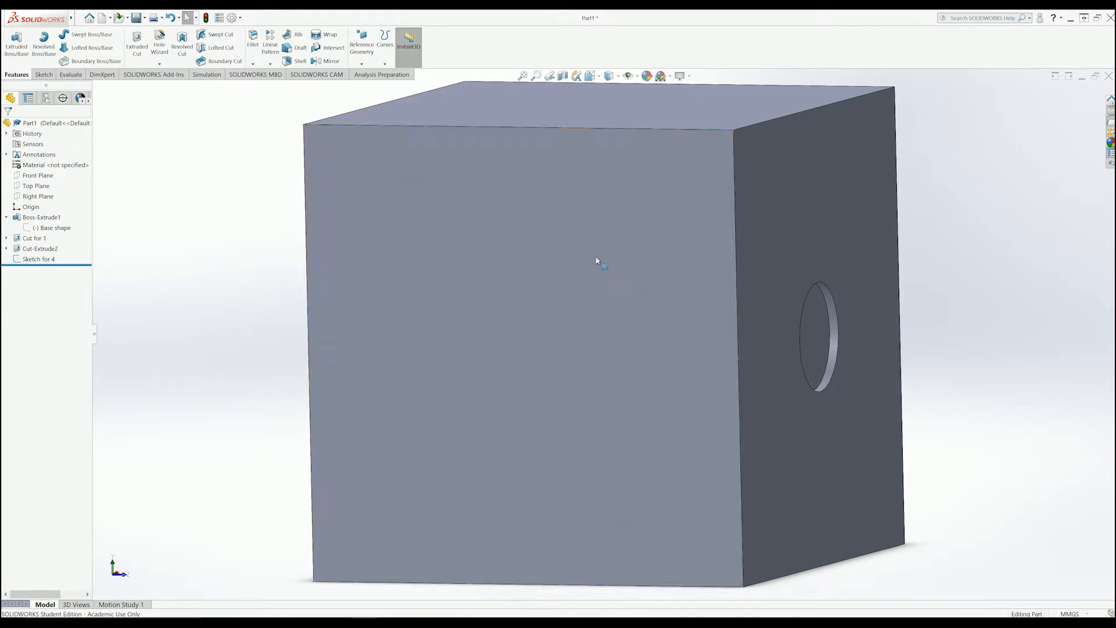
# Cut-extrude the four circles of "Sketch for 4" into the cube with a blind depth of 1 mm.
pyautogui.click(673, 271)
pyautogui.click(245, 281)
pyautogui.click(137, 47)
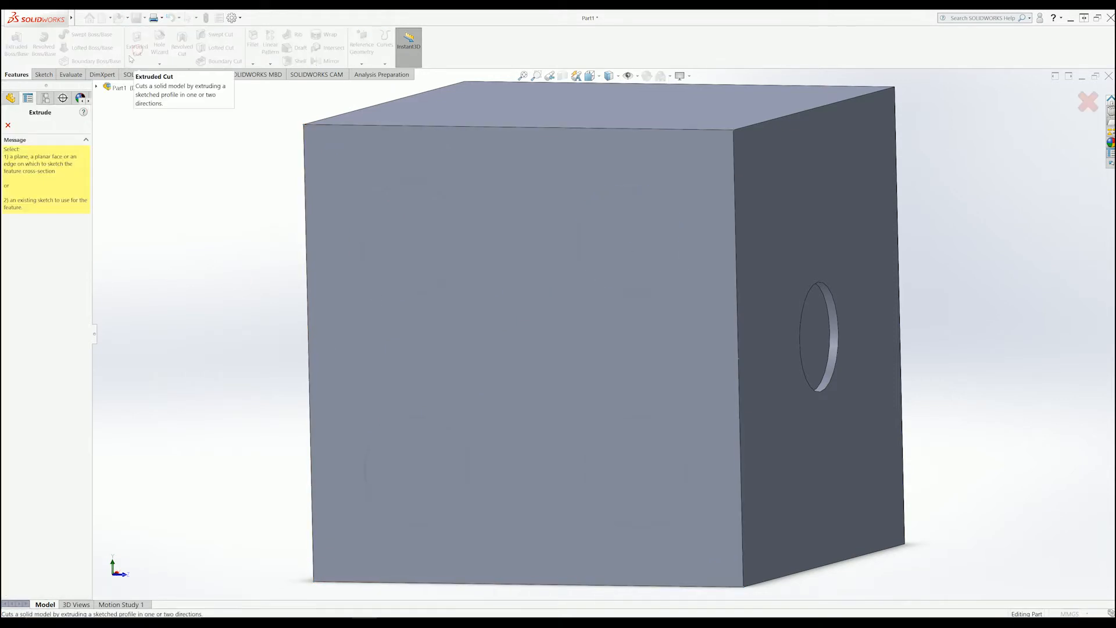
pyautogui.click(96, 87)
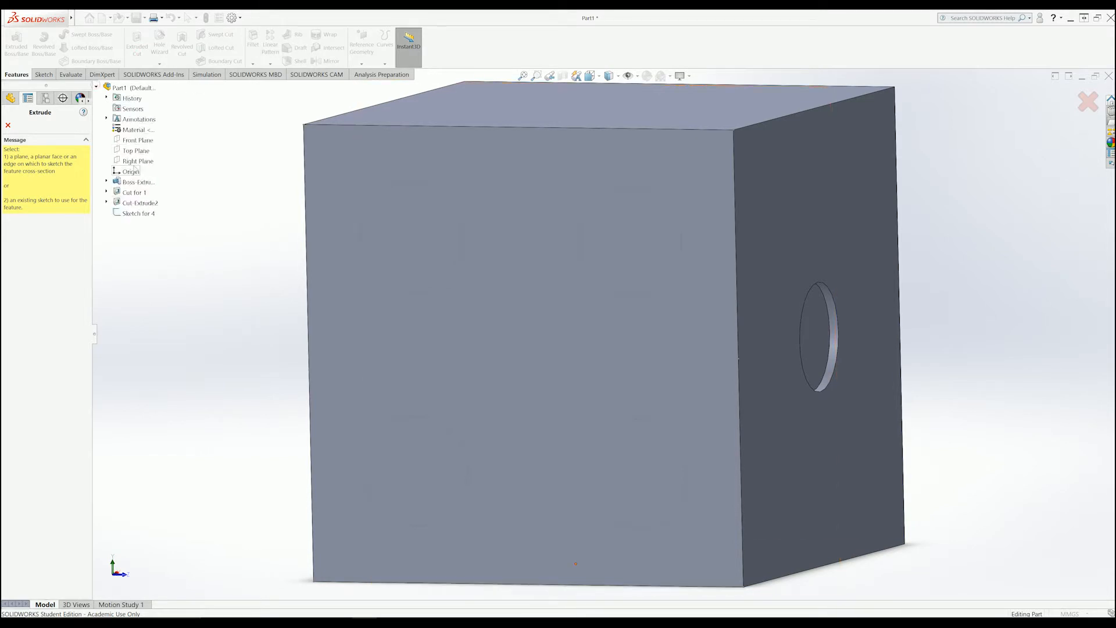
pyautogui.click(143, 214)
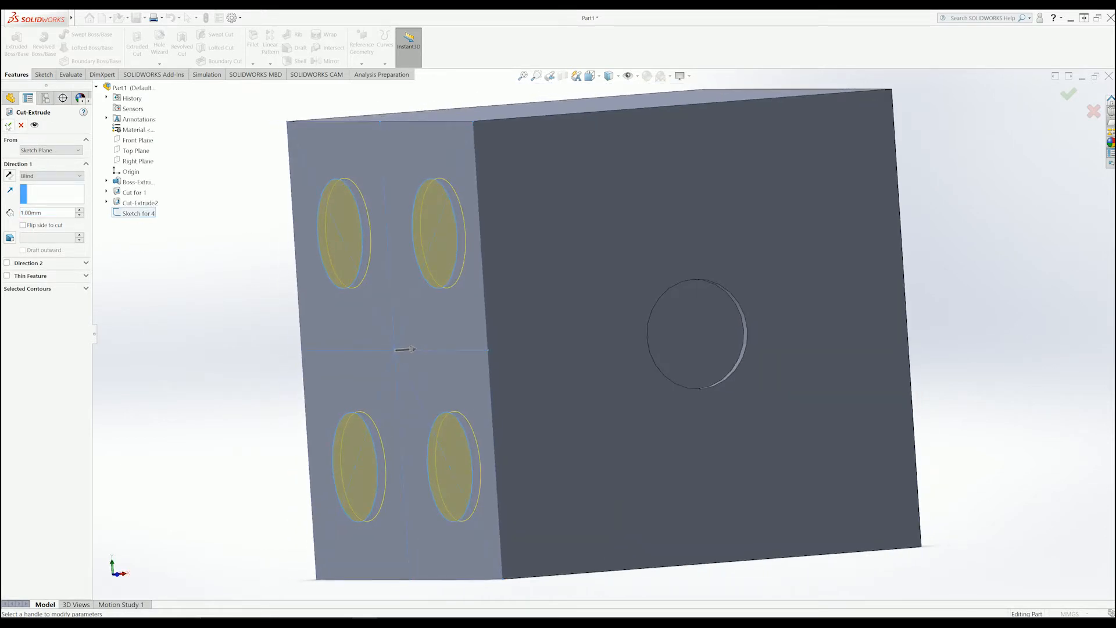
pyautogui.click(10, 126)
# Start a new sketch on the blank face opposite the four cuts, viewed straight on.
pyautogui.click(196, 247)
pyautogui.moveTo(196, 247); pyautogui.dragTo(699, 306, button='middle')
pyautogui.click(709, 247)
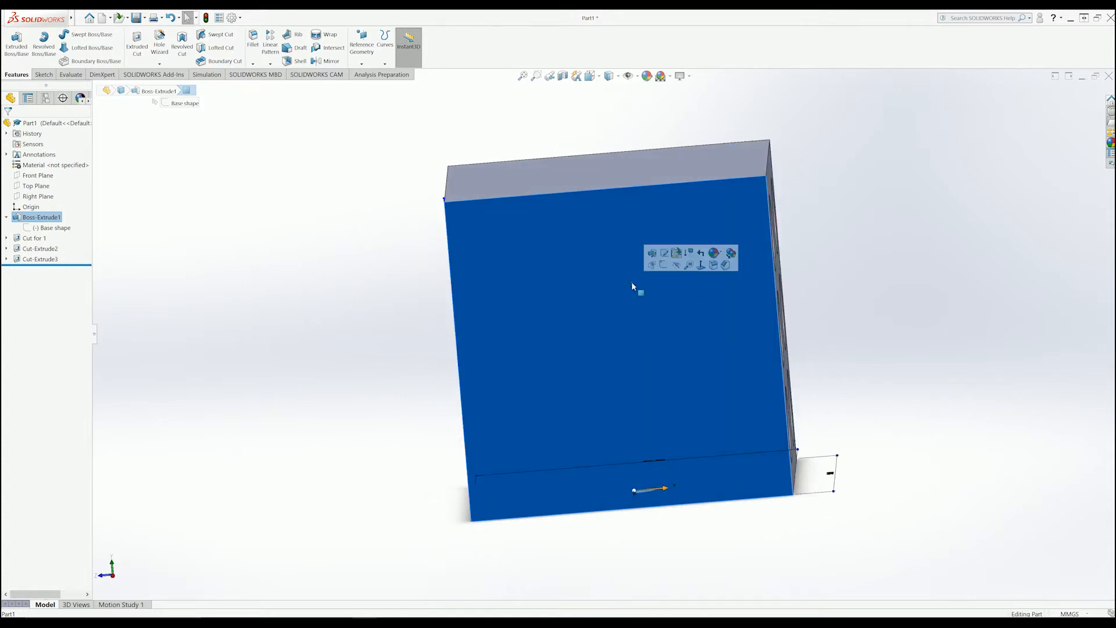
pyautogui.click(663, 264)
pyautogui.press('space')
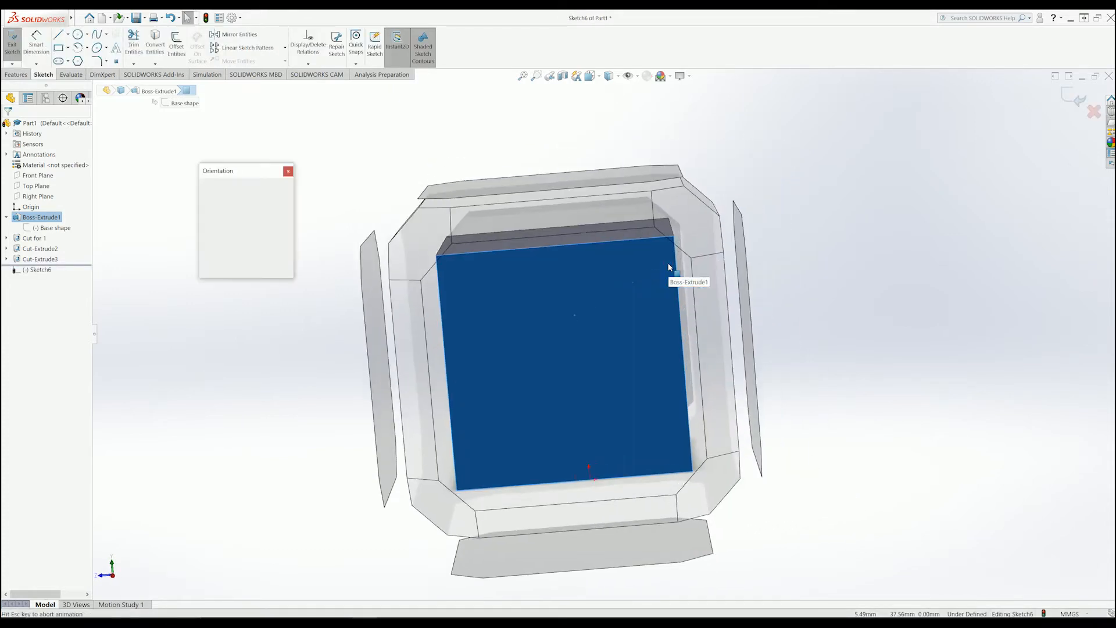
pyautogui.click(287, 228)
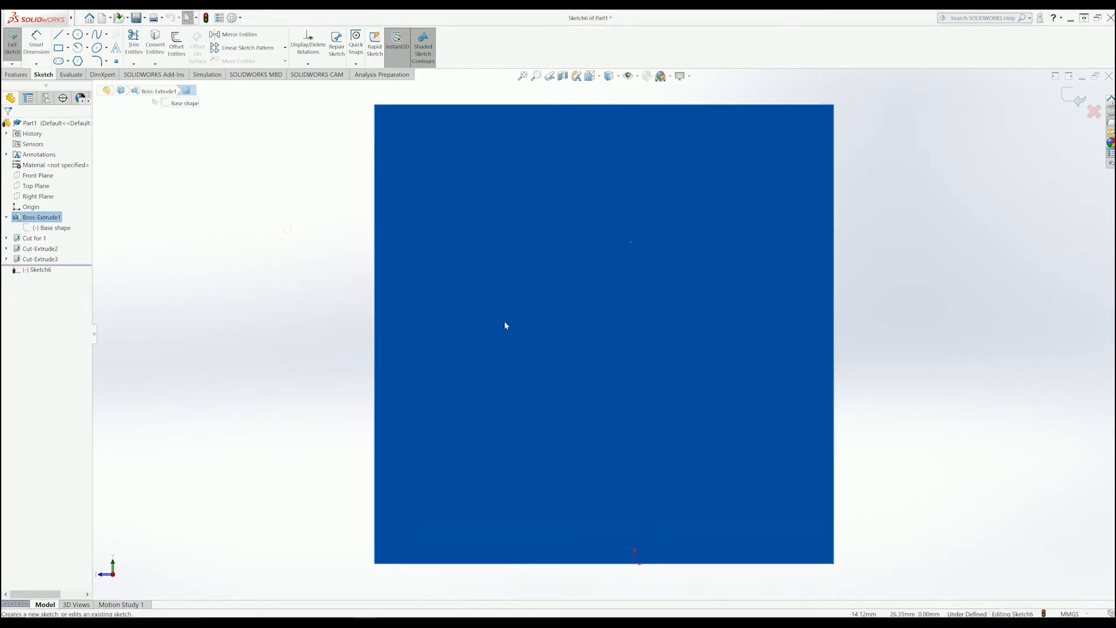
# Sketch a diagonal construction line across the face from its upper-left corner to its lower-right corner.
pyautogui.click(68, 35)
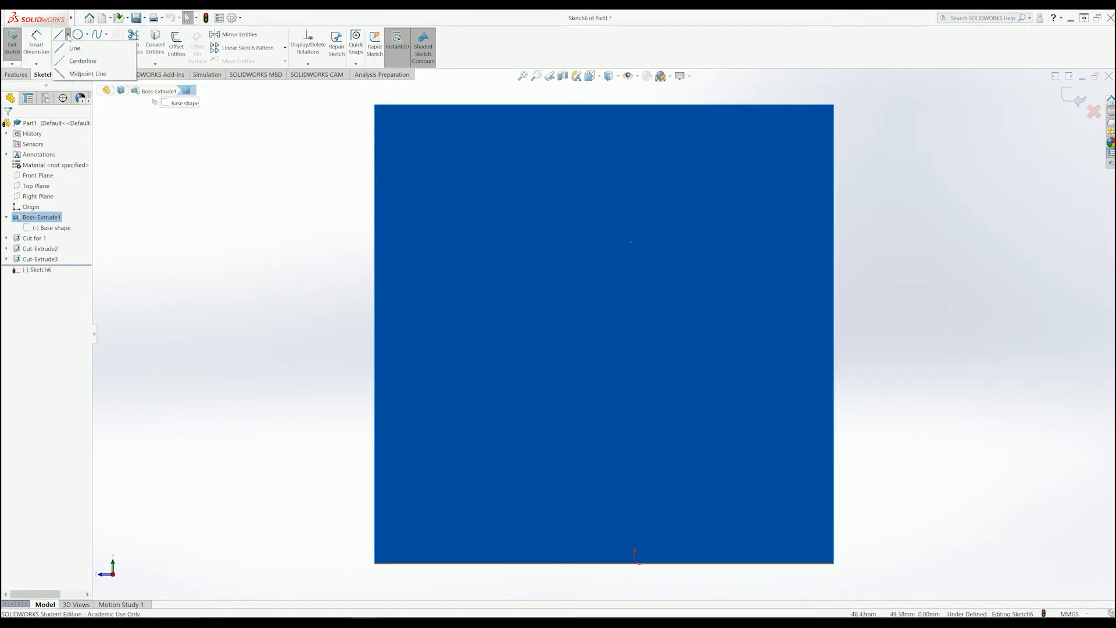
pyautogui.click(75, 48)
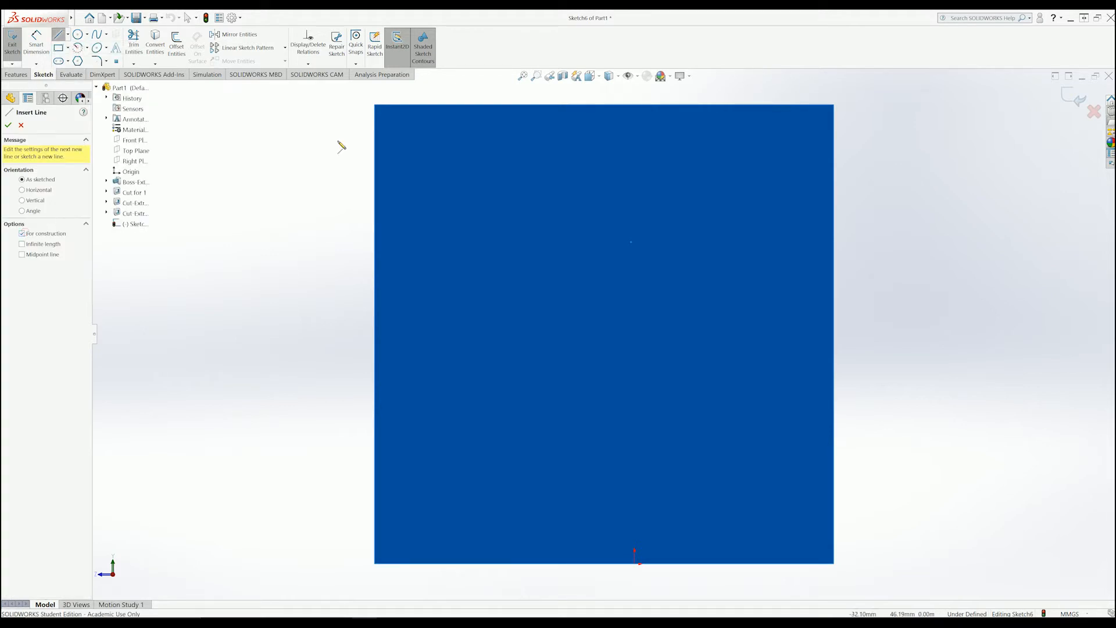
pyautogui.moveTo(375, 106)
pyautogui.mouseDown()
pyautogui.moveTo(796, 486)
pyautogui.moveTo(834, 563)
pyautogui.mouseUp()
pyautogui.click(834, 564)
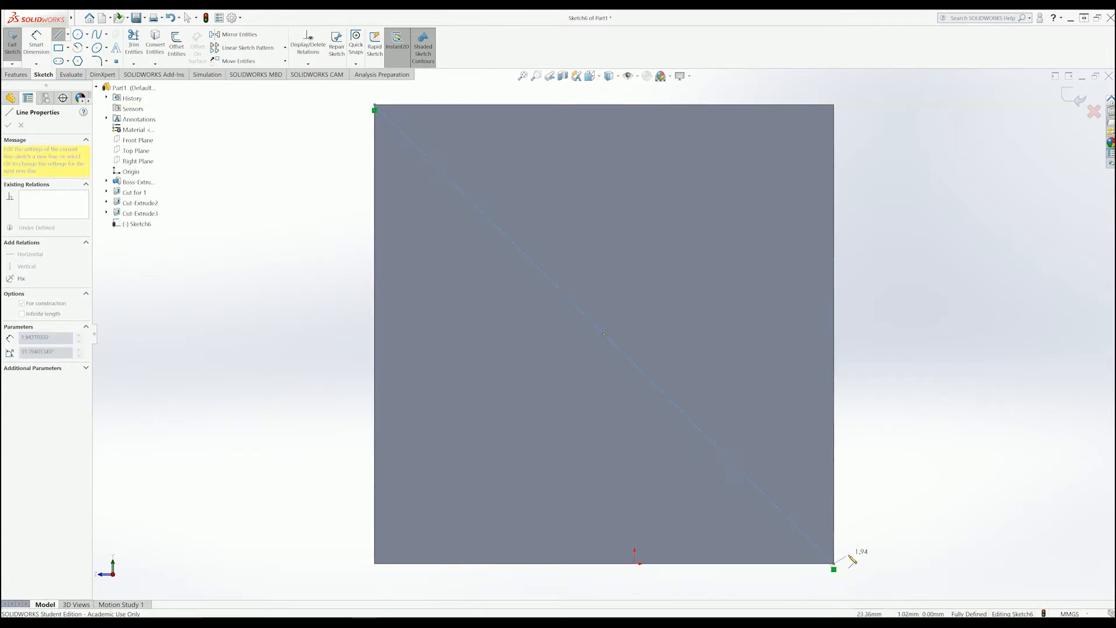
pyautogui.press('Escape')
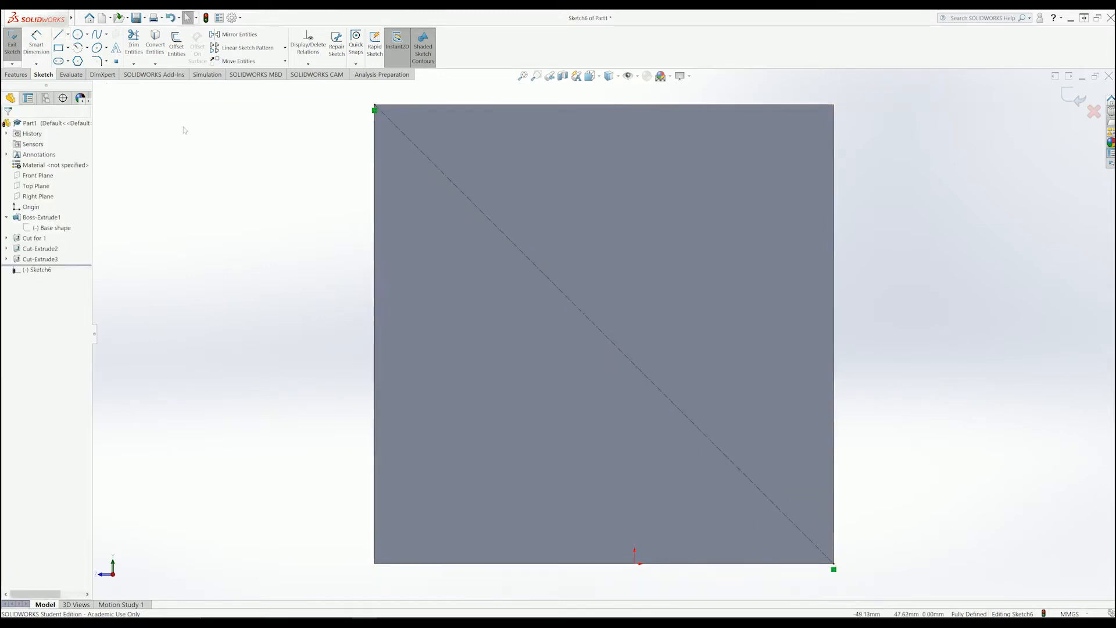
# Sketch a circle of about 6.9 mm radius centered on the diagonal near the face's upper-left corner.
pyautogui.click(78, 34)
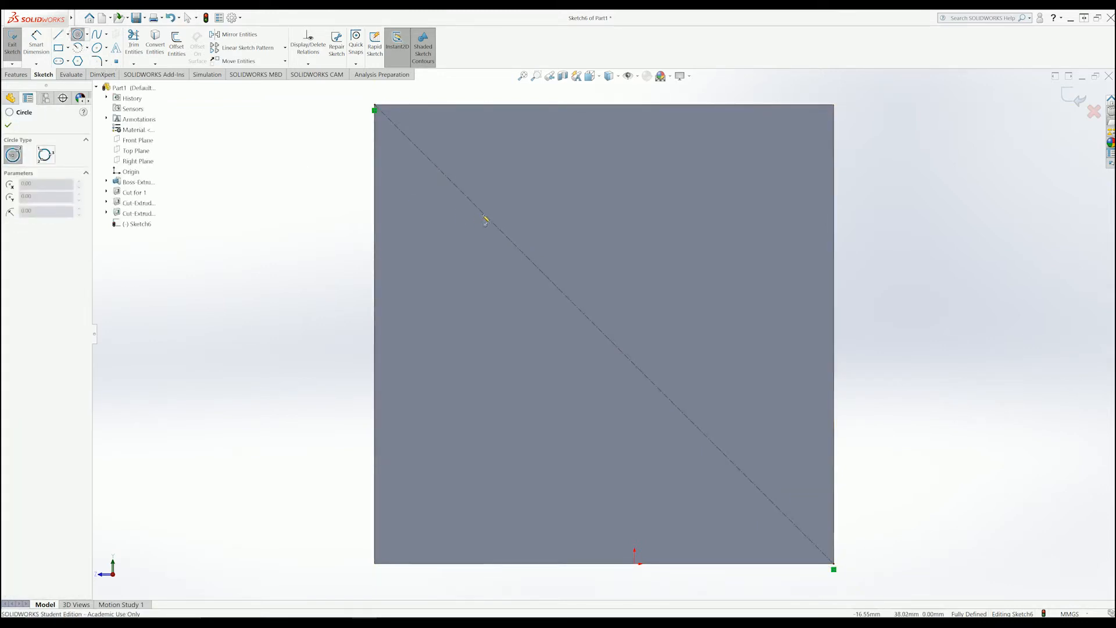
pyautogui.click(482, 213)
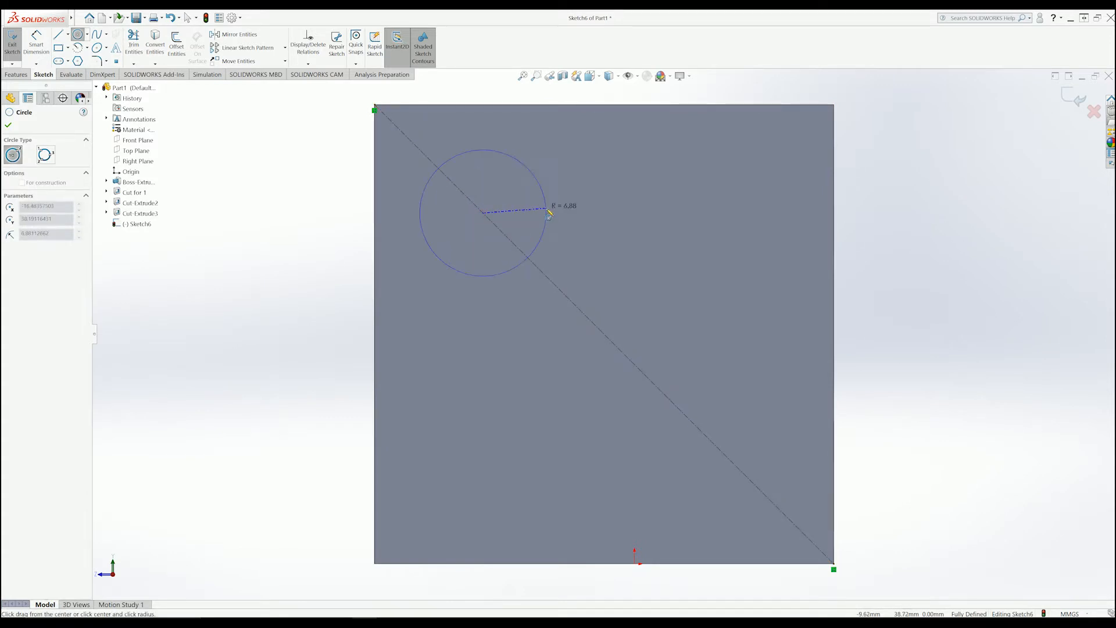
pyautogui.click(548, 213)
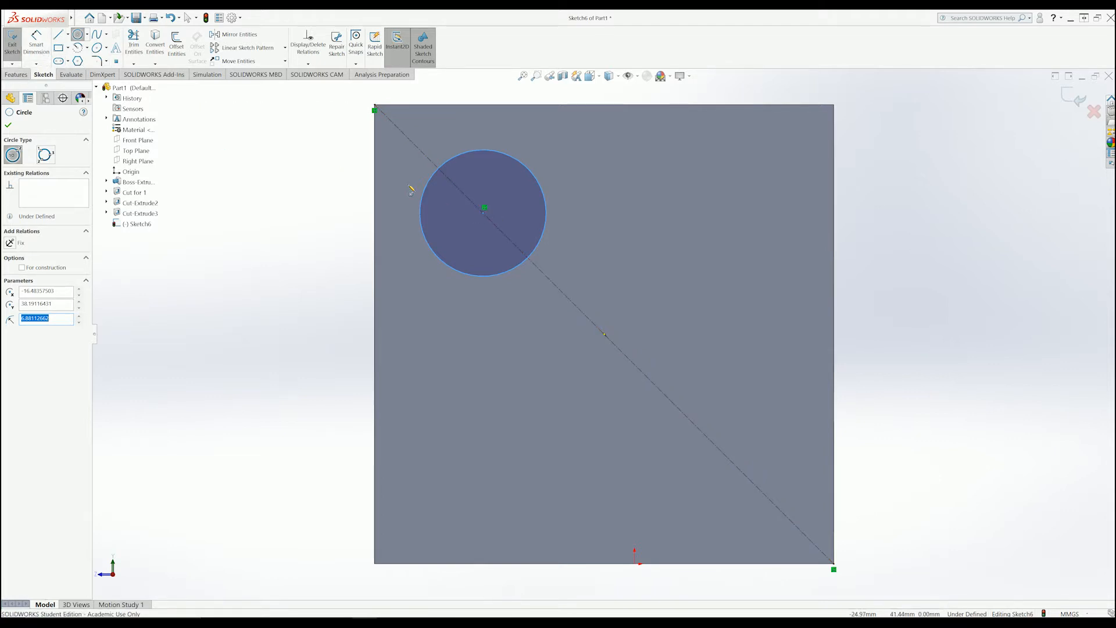
pyautogui.press('Escape')
# Slide the circle's center along the diagonal and back toward the upper-left corner.
pyautogui.moveTo(484, 208); pyautogui.dragTo(413, 316)
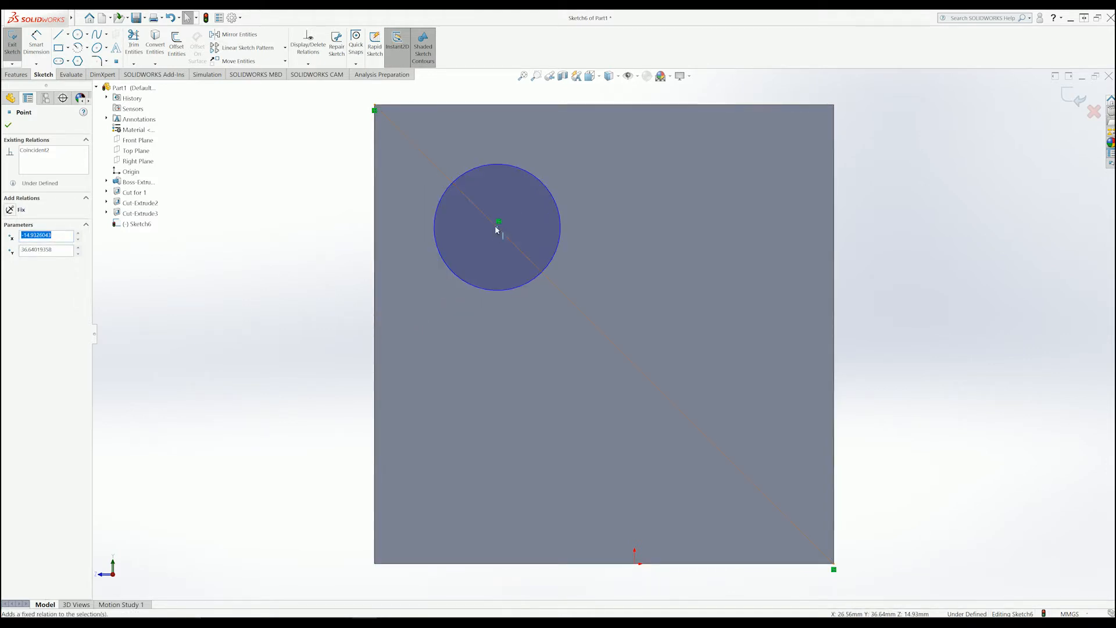
pyautogui.moveTo(497, 228); pyautogui.dragTo(484, 215)
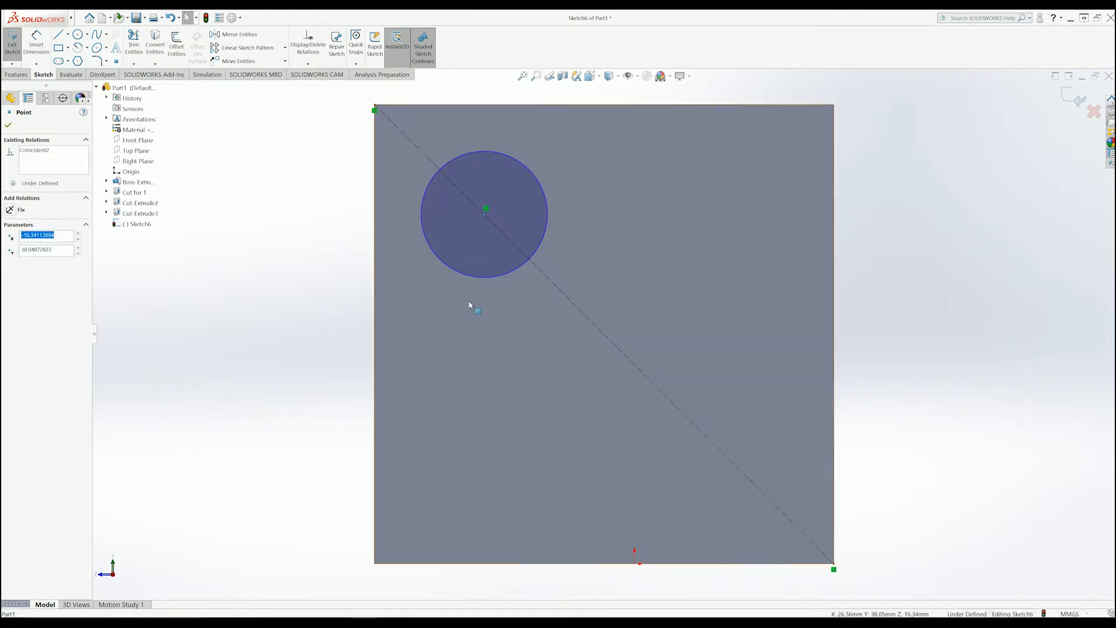
pyautogui.click(474, 316)
pyautogui.click(318, 271)
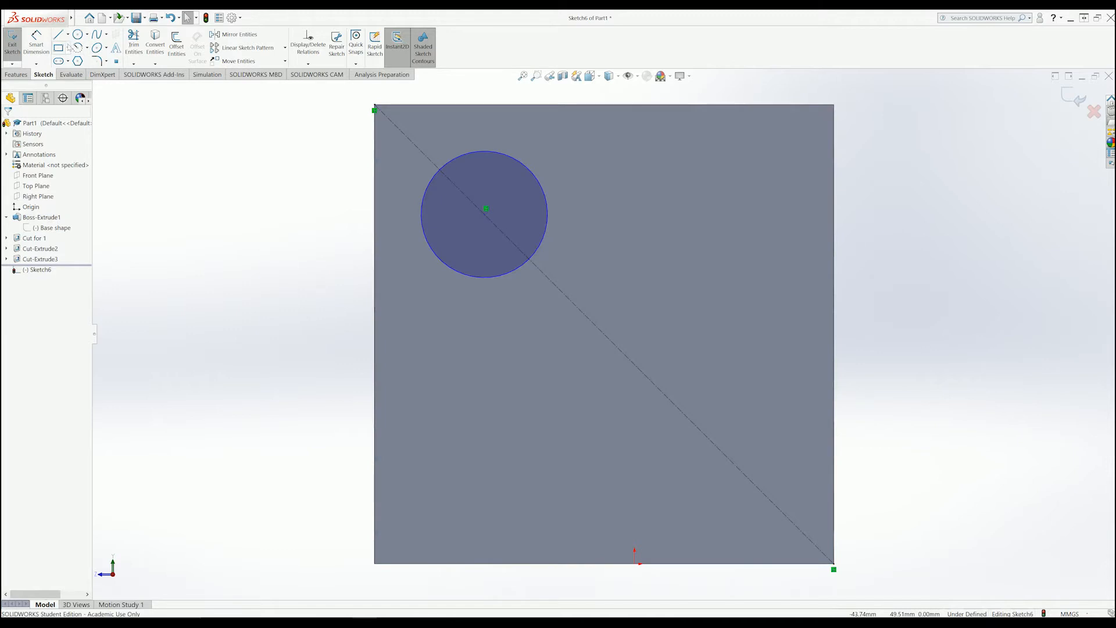
# Dimension the upper-left circle's diameter as 12 mm.
pyautogui.click(46, 55)
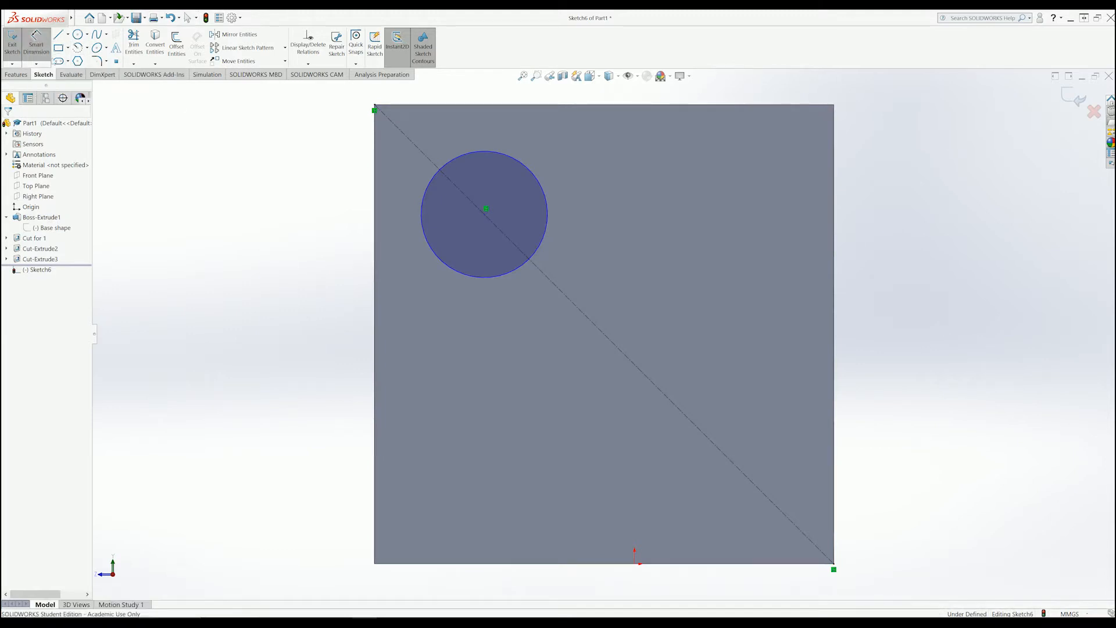
pyautogui.click(549, 210)
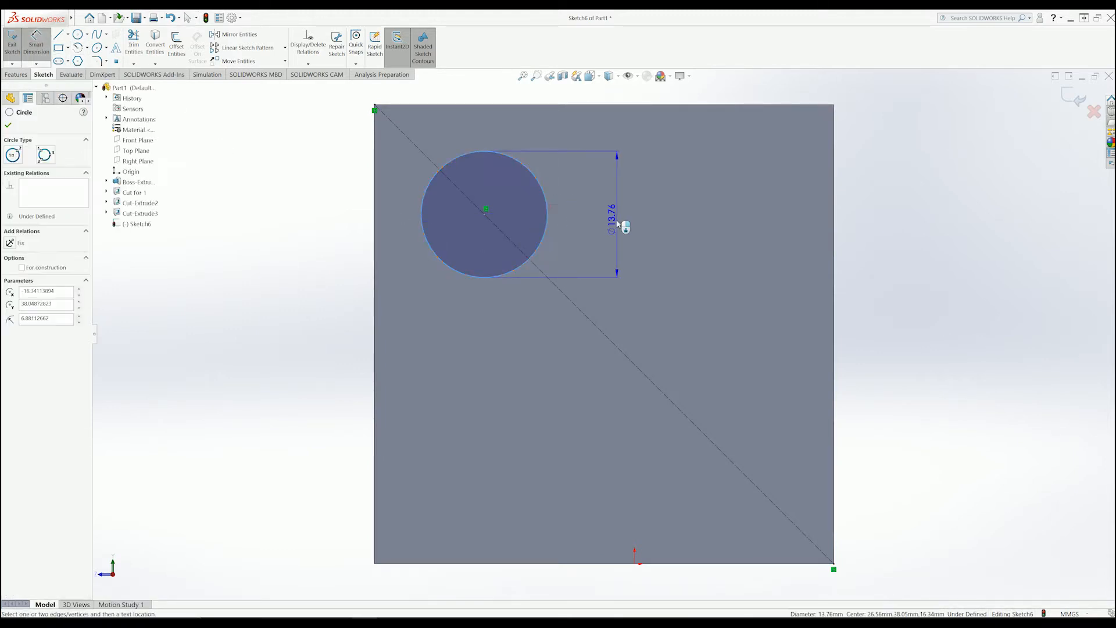
pyautogui.click(621, 224)
pyautogui.write('12')
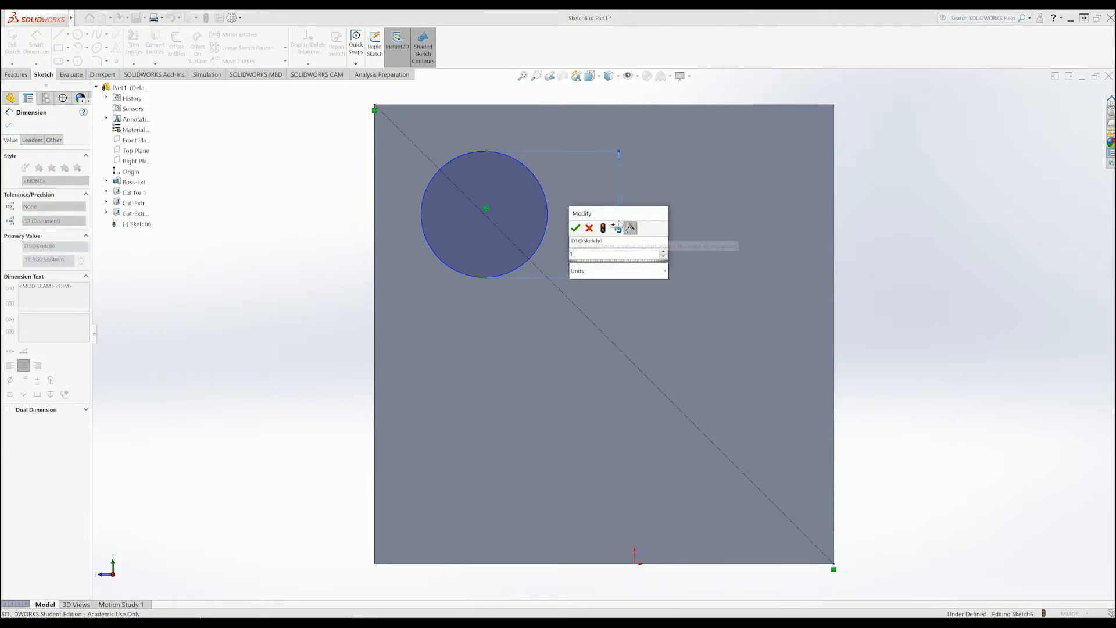
pyautogui.press('Return')
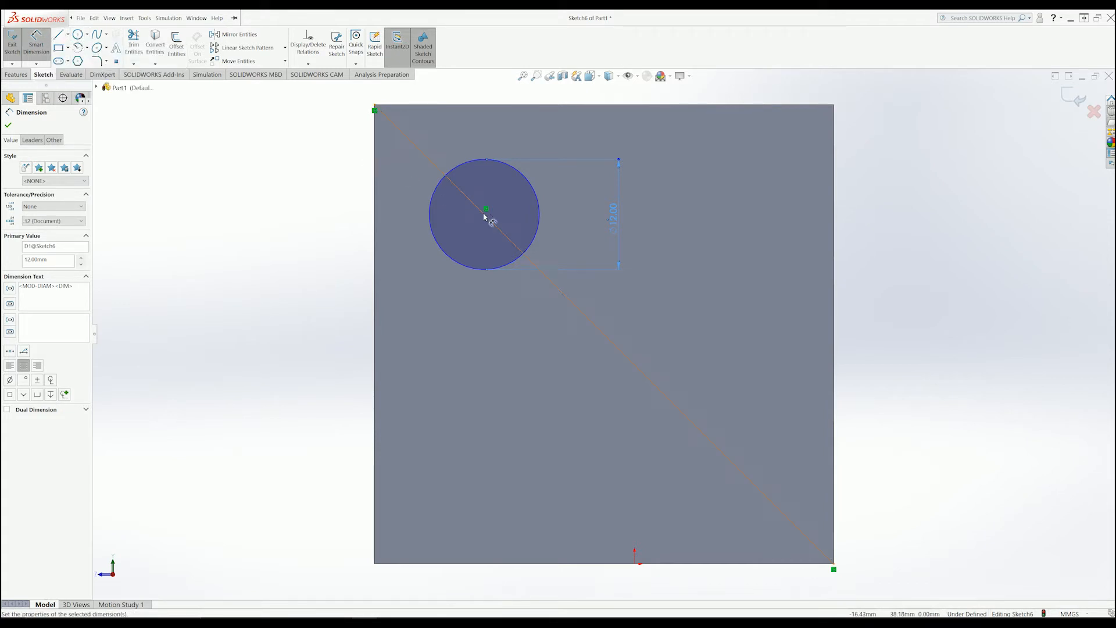
# Set the diagonal distance between the upper-left circle's center and the face's upper-left corner to 18 mm.
pyautogui.click(487, 218)
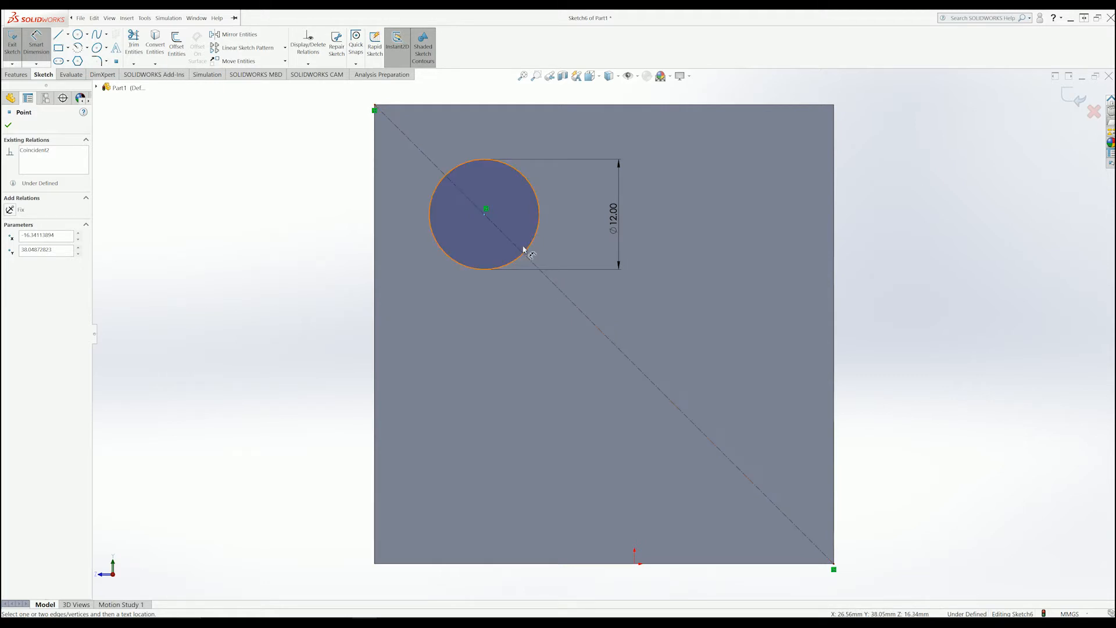
pyautogui.click(375, 109)
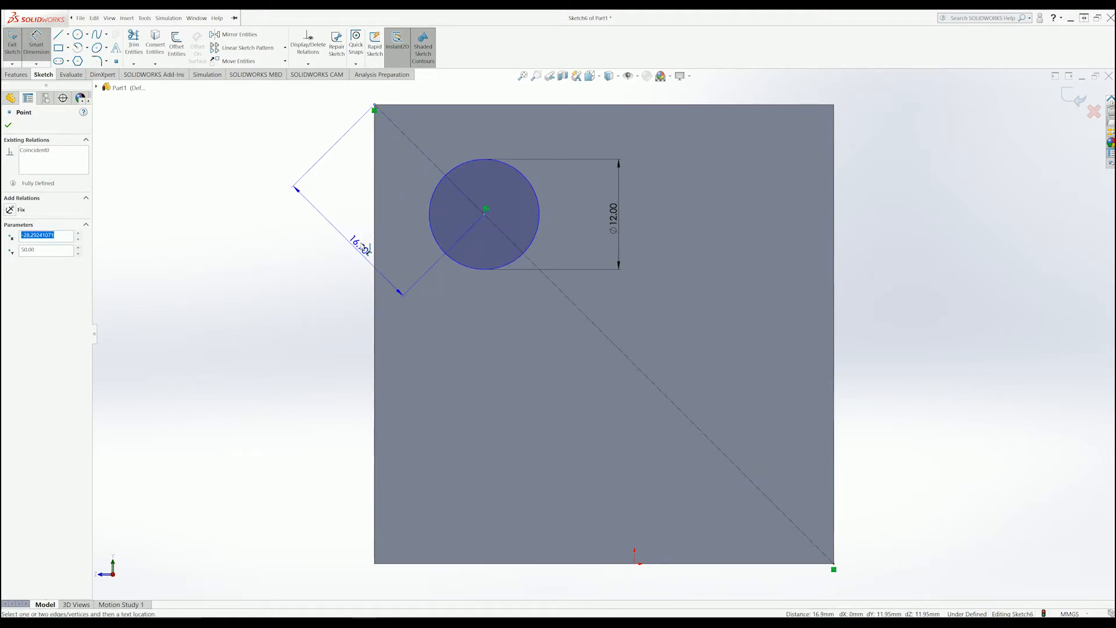
pyautogui.click(332, 278)
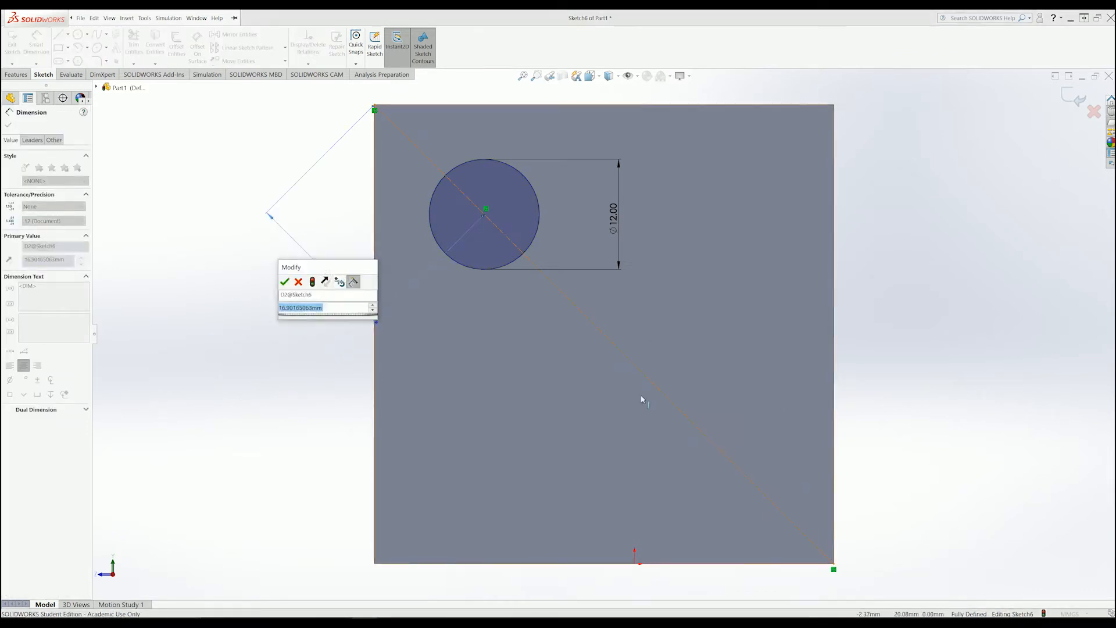
pyautogui.write('=')
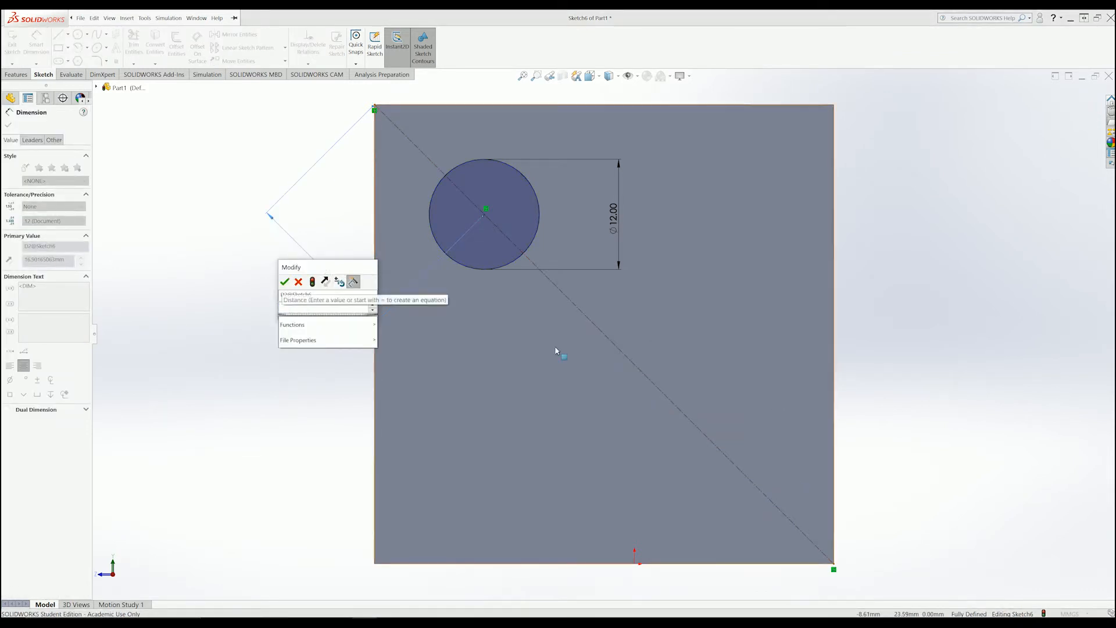
pyautogui.write('18')
pyautogui.press('Return')
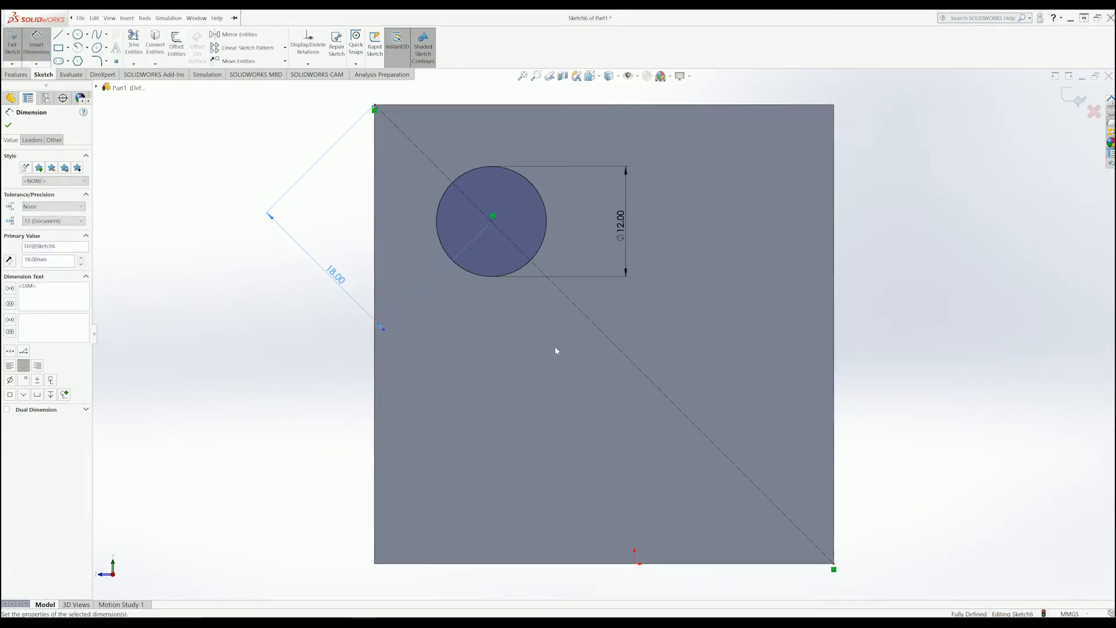
# Sketch a second circle of about 6.4 mm radius centered on the diagonal near the face's lower-right corner.
pyautogui.click(80, 18)
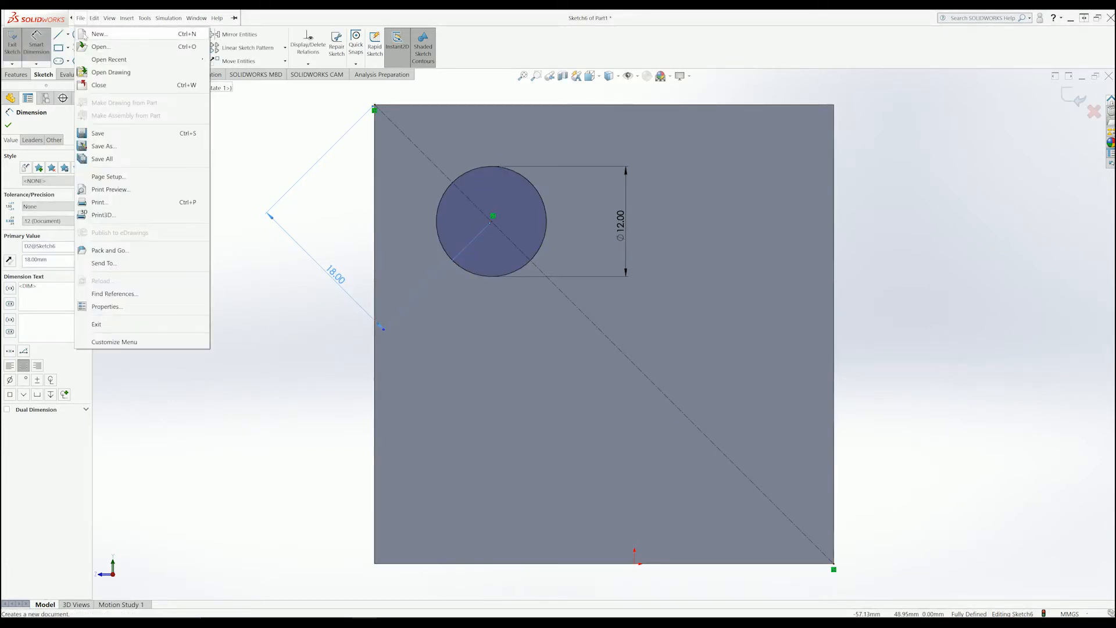
pyautogui.click(77, 34)
pyautogui.click(77, 34)
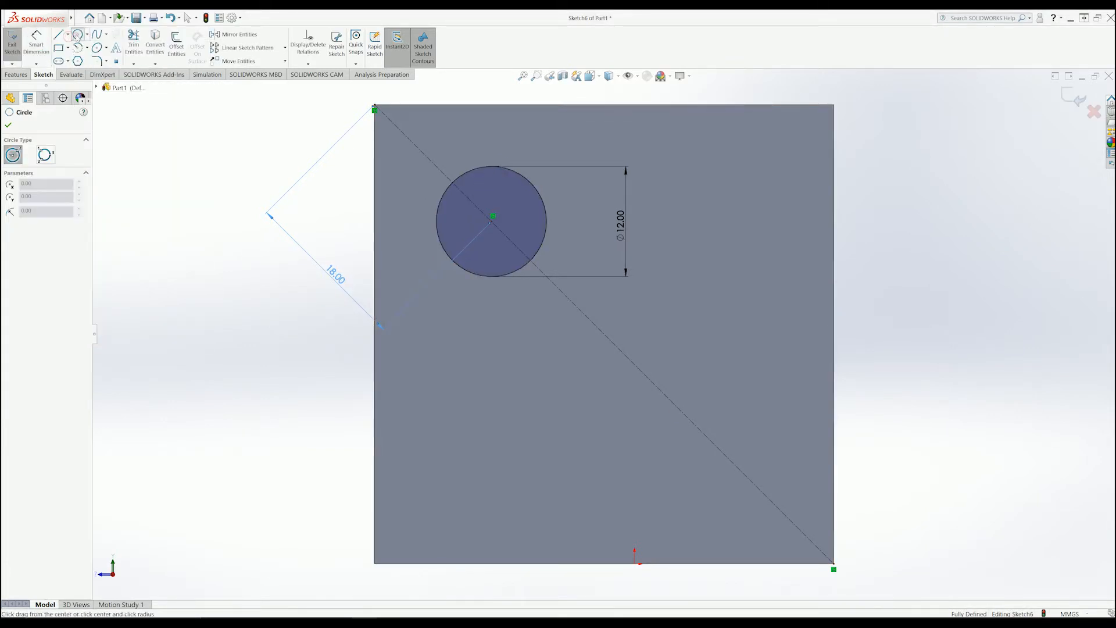
pyautogui.click(710, 440)
pyautogui.click(761, 413)
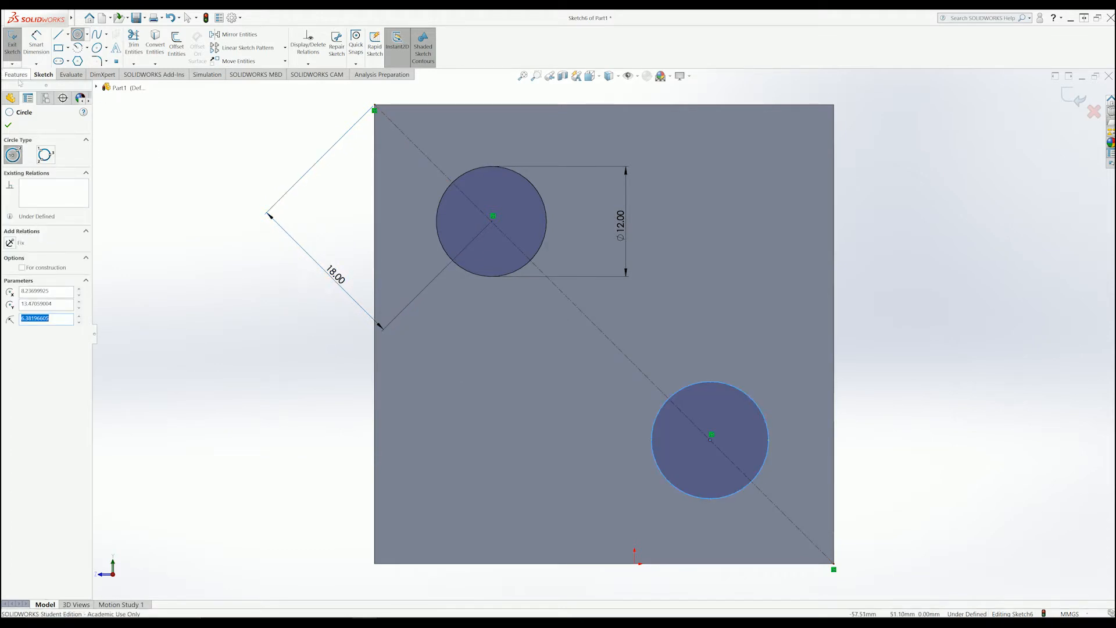
# Dimension the lower-right circle's diameter as 12 mm.
pyautogui.click(36, 44)
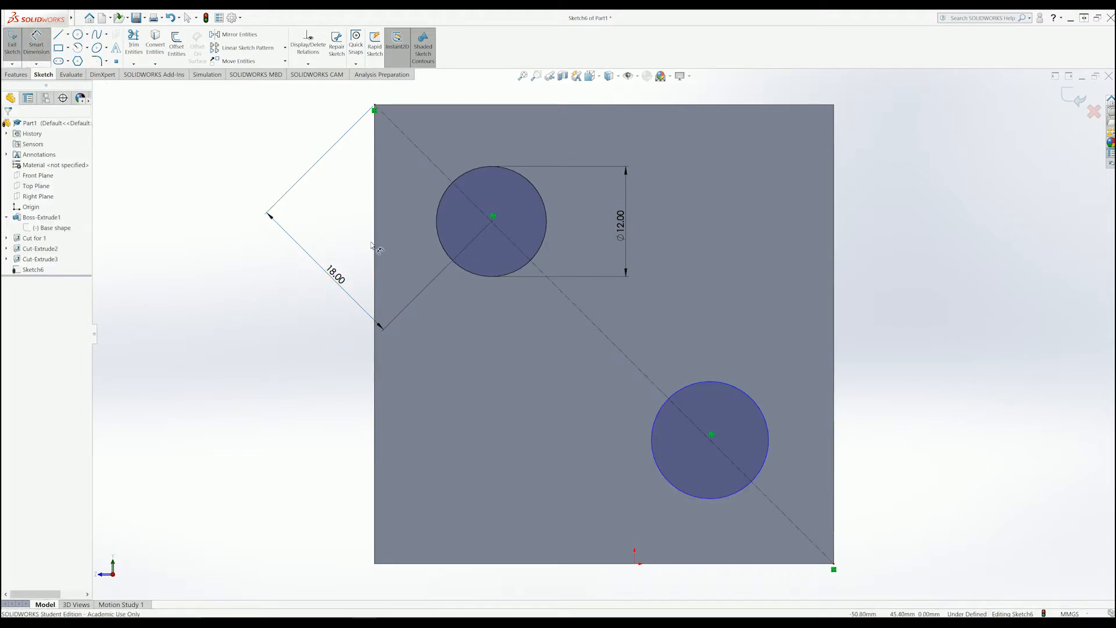
pyautogui.click(760, 405)
pyautogui.click(765, 343)
pyautogui.write('12')
pyautogui.press('Return')
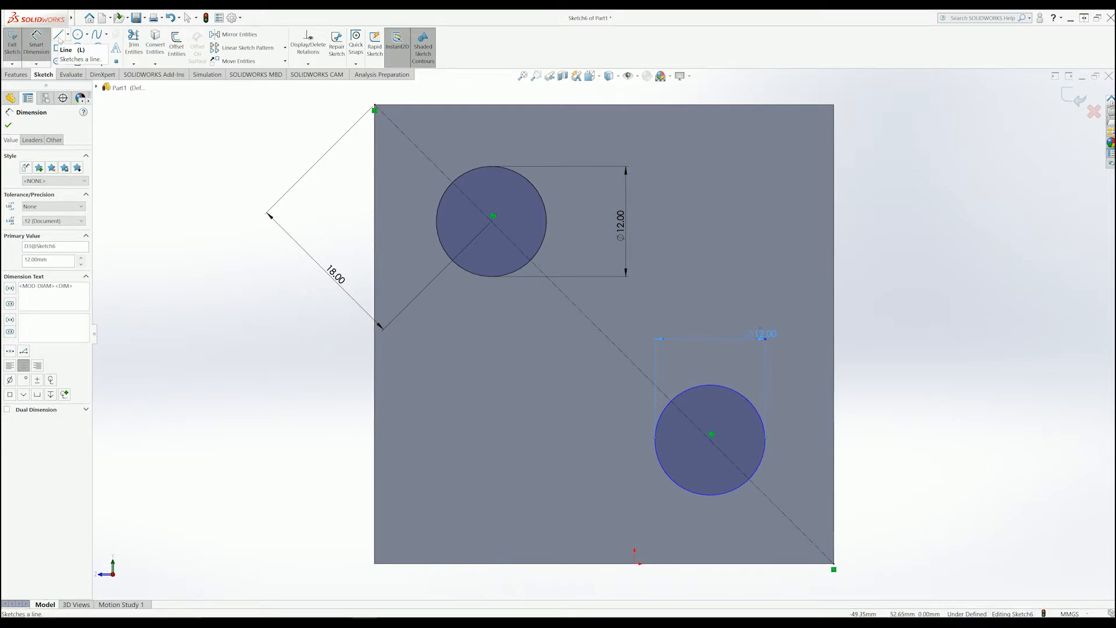
pyautogui.click(27, 41)
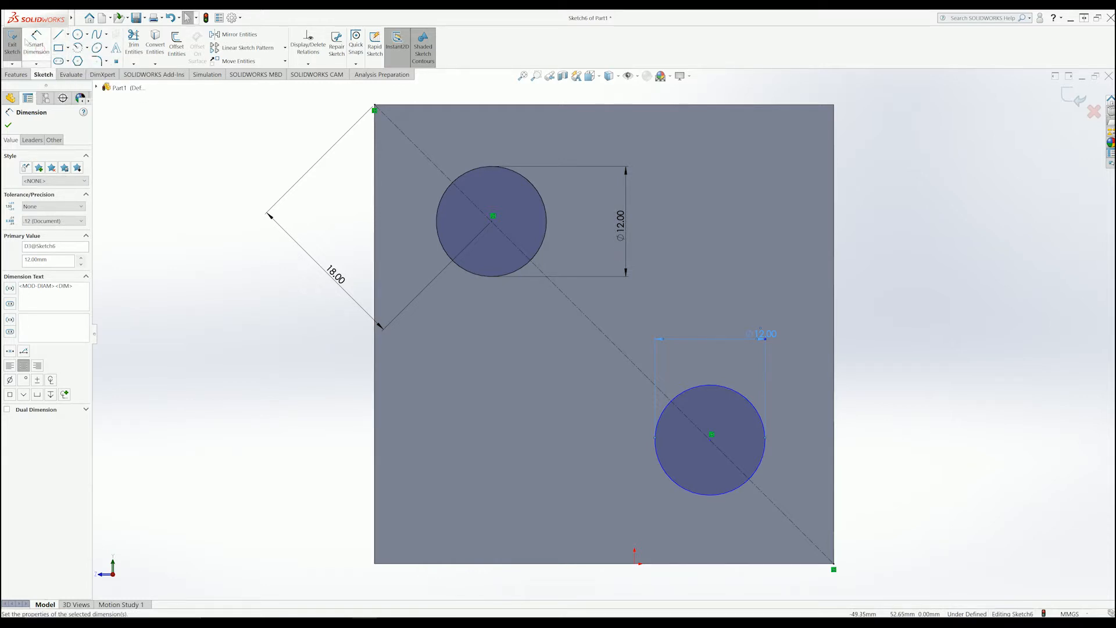
# Set the diagonal distance between the lower-right circle's center and the face's lower-right corner to 18 mm.
pyautogui.click(35, 44)
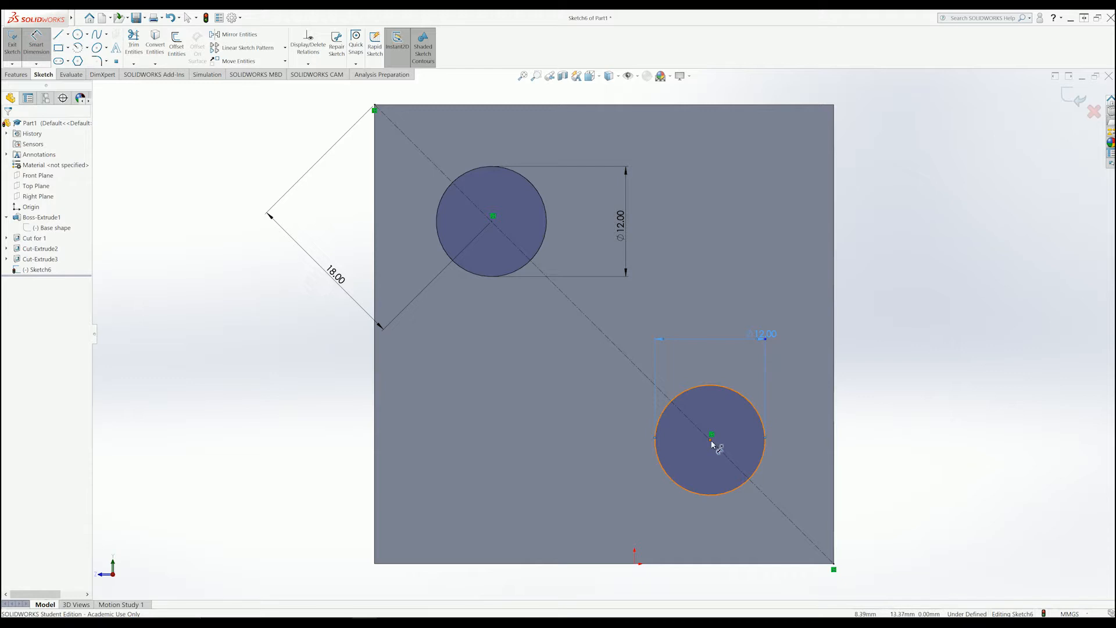
pyautogui.click(712, 439)
pyautogui.click(835, 567)
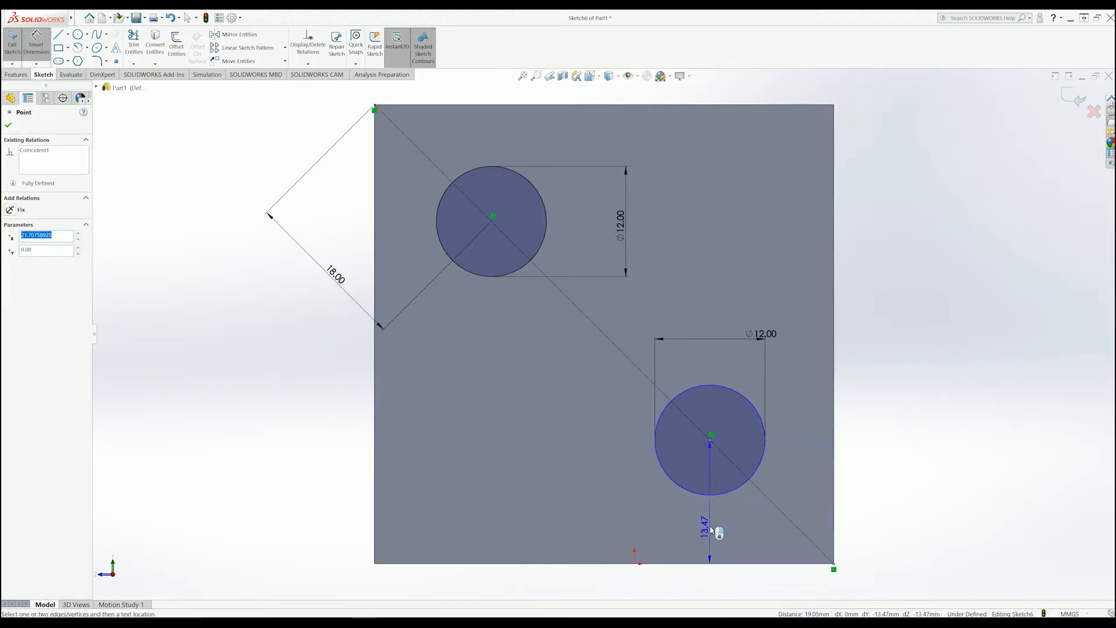
pyautogui.click(697, 581)
pyautogui.moveTo(685, 572); pyautogui.dragTo(481, 430)
pyautogui.scroll(2, 776, 519)
pyautogui.scroll(-2, 777, 537)
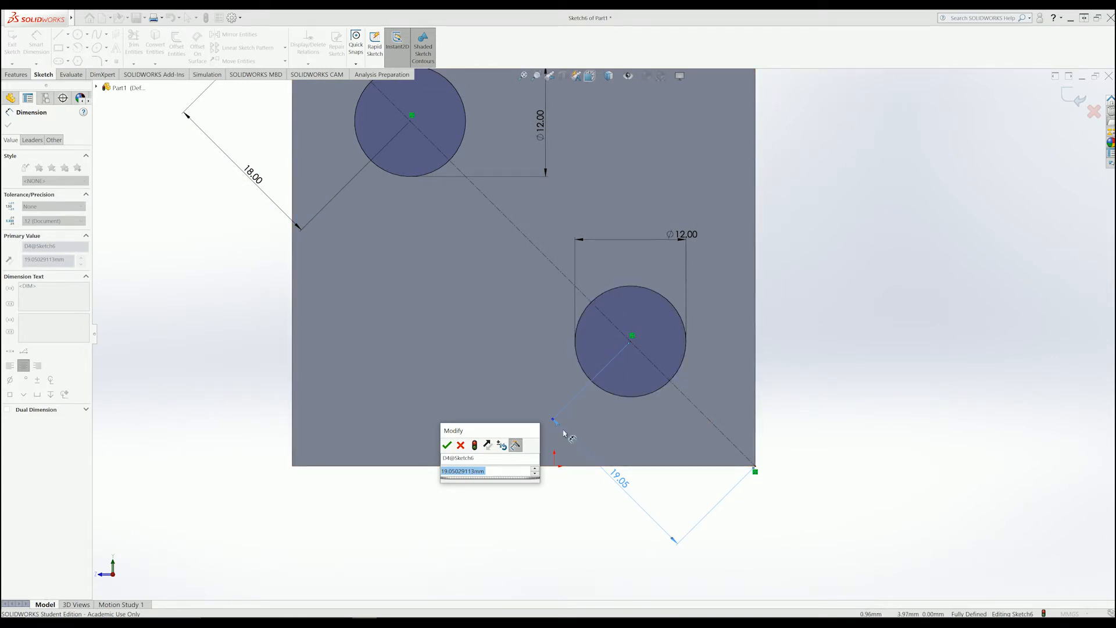
pyautogui.write('18')
pyautogui.press('Return')
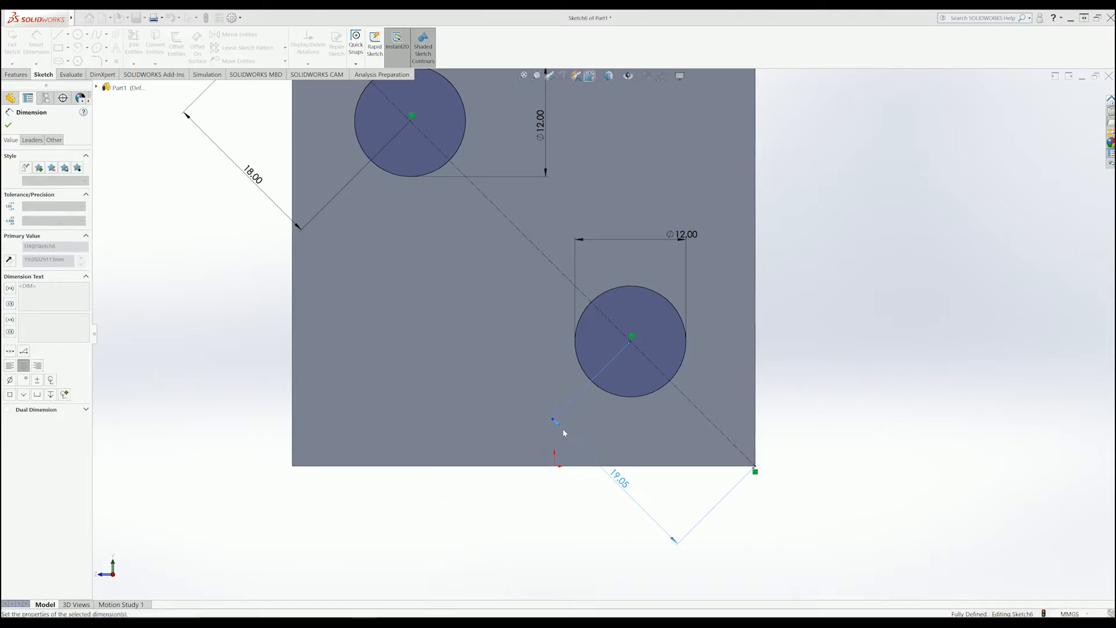
# Finish dimensioning and delete the diameter dimension of the lower-right circle.
pyautogui.scroll(4, 538, 173)
pyautogui.scroll(-3, 542, 175)
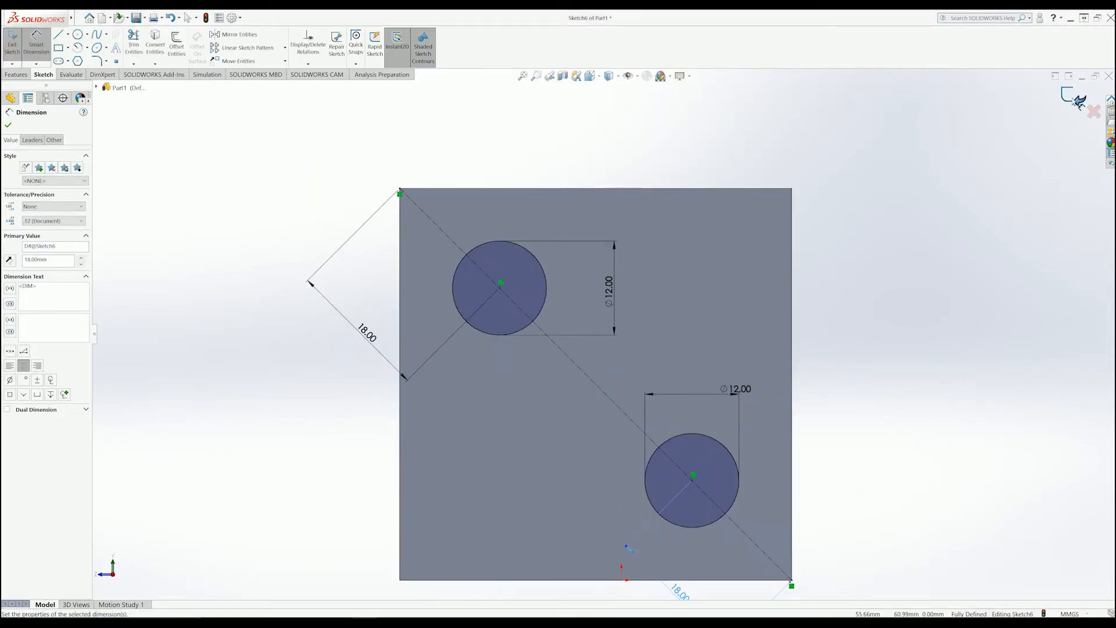
pyautogui.moveTo(876, 324); pyautogui.dragTo(834, 333, button='middle')
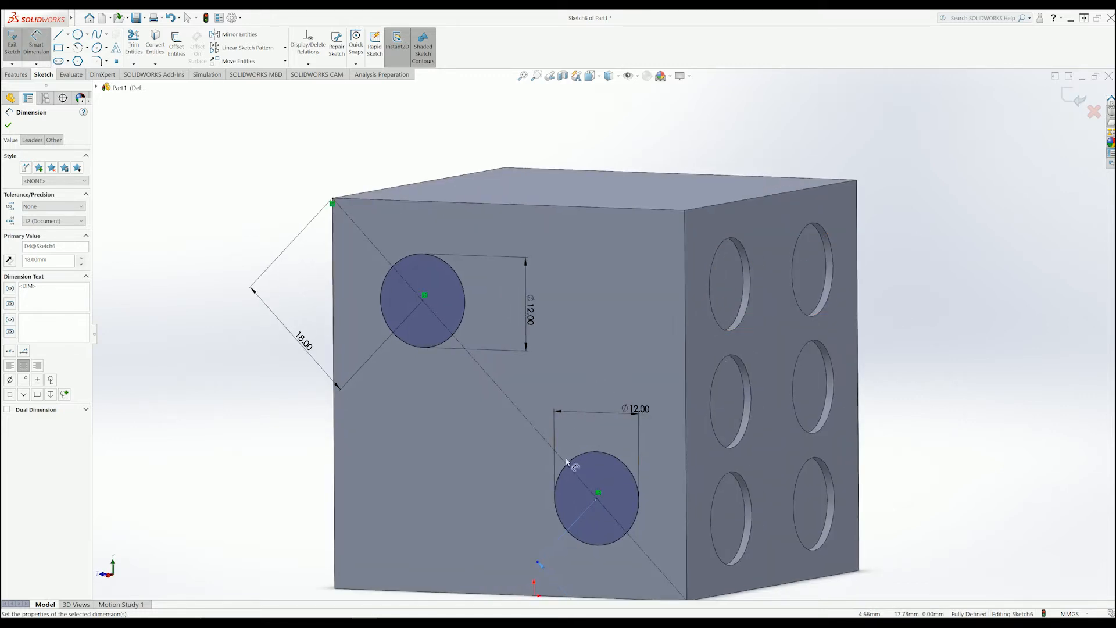
pyautogui.moveTo(512, 413); pyautogui.dragTo(586, 420, button='middle')
pyautogui.scroll(1, 554, 403)
pyautogui.scroll(-1, 553, 403)
pyautogui.scroll(-1, 678, 442)
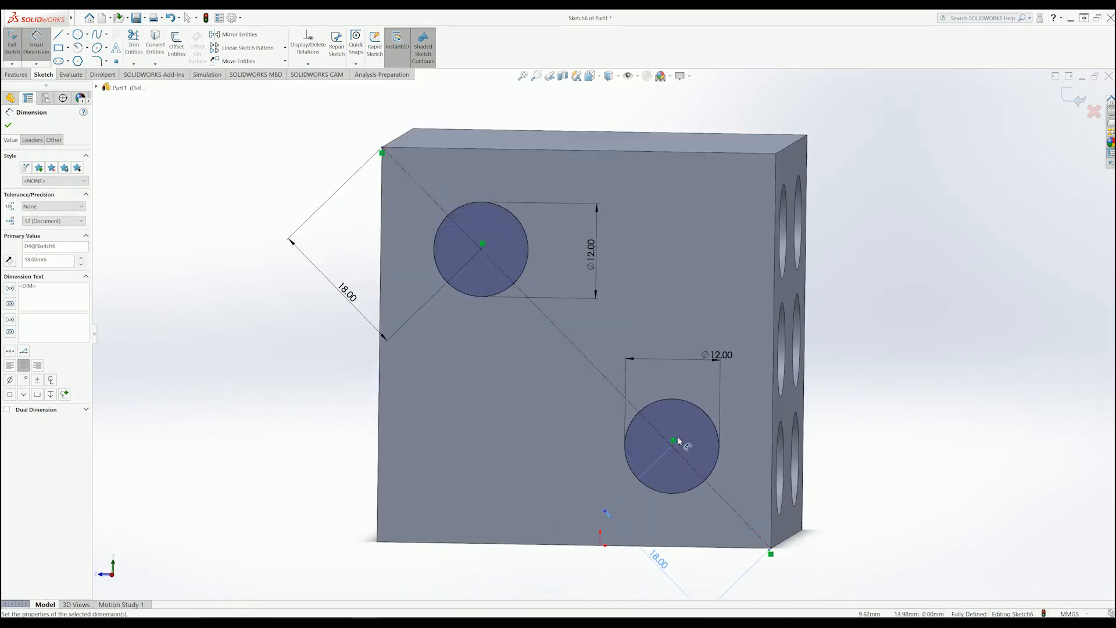
pyautogui.click(9, 124)
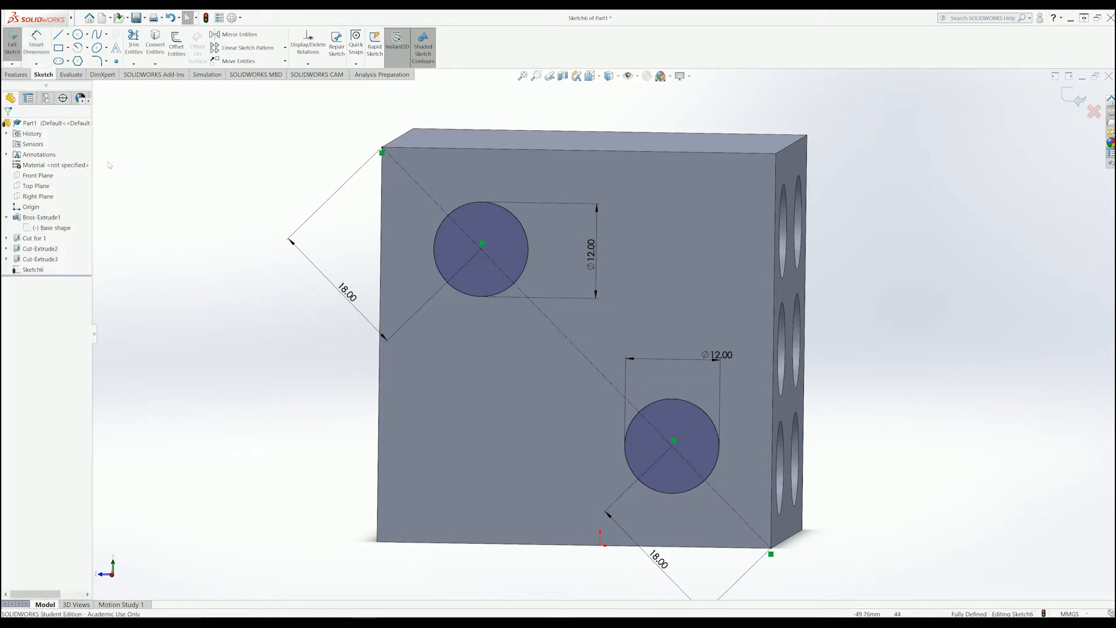
pyautogui.click(721, 366)
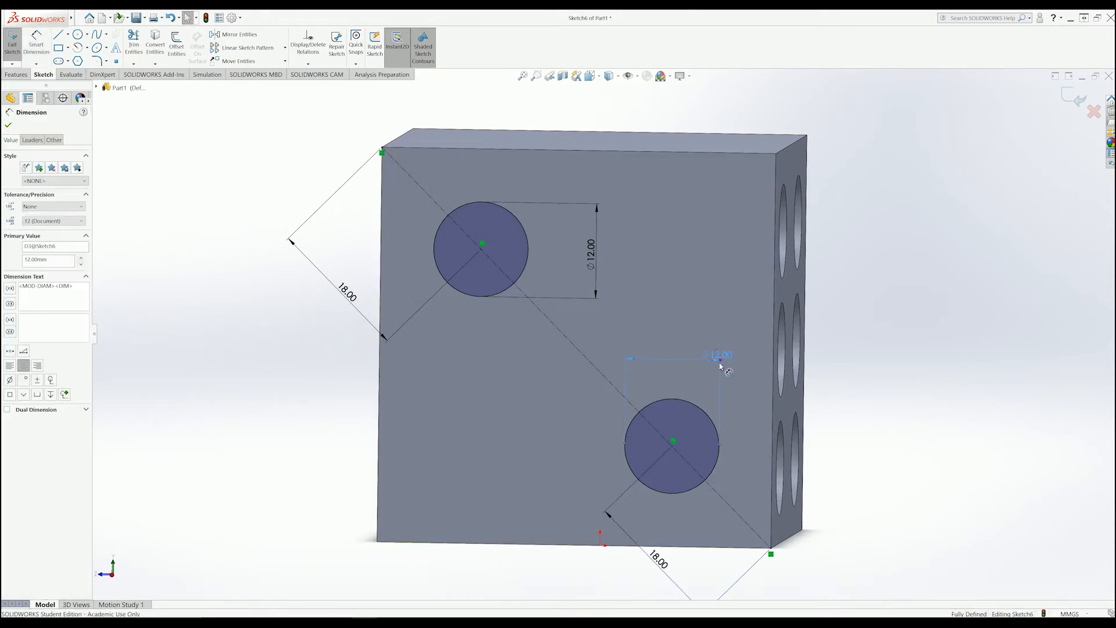
pyautogui.press('Delete')
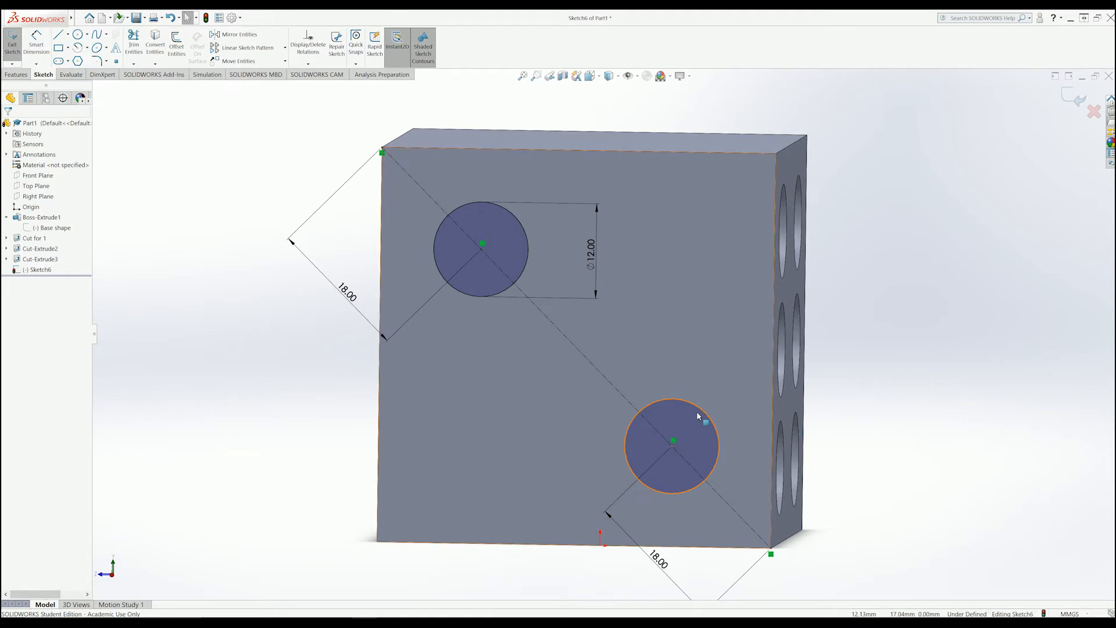
# Delete the lower-right circle together with its remaining 18 mm dimension.
pyautogui.click(700, 406)
pyautogui.click(700, 405)
pyautogui.press('Delete')
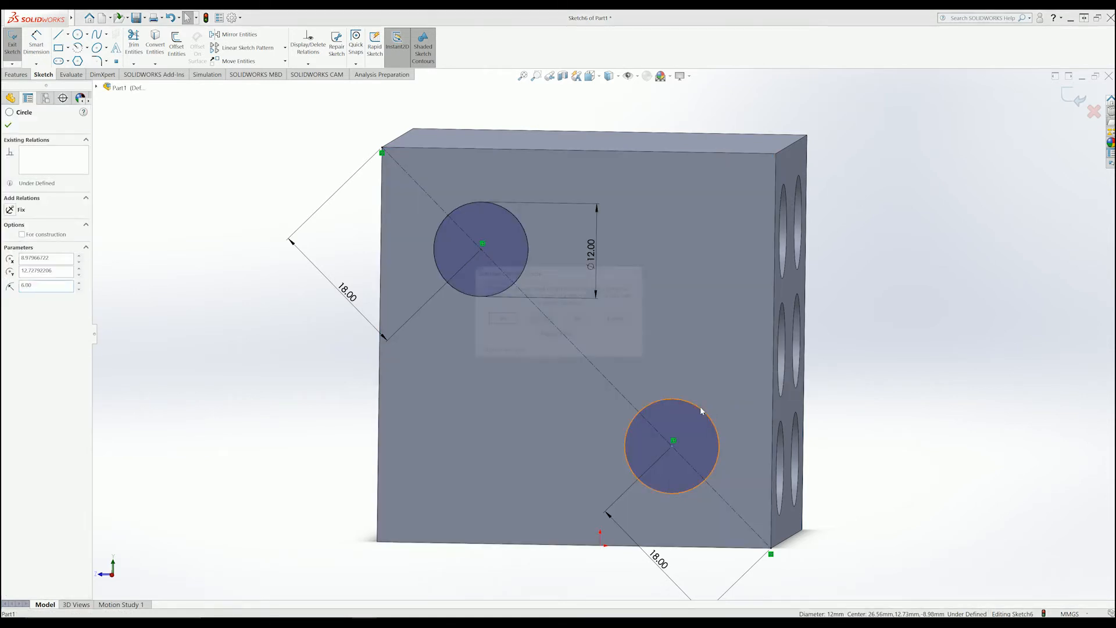
pyautogui.click(500, 318)
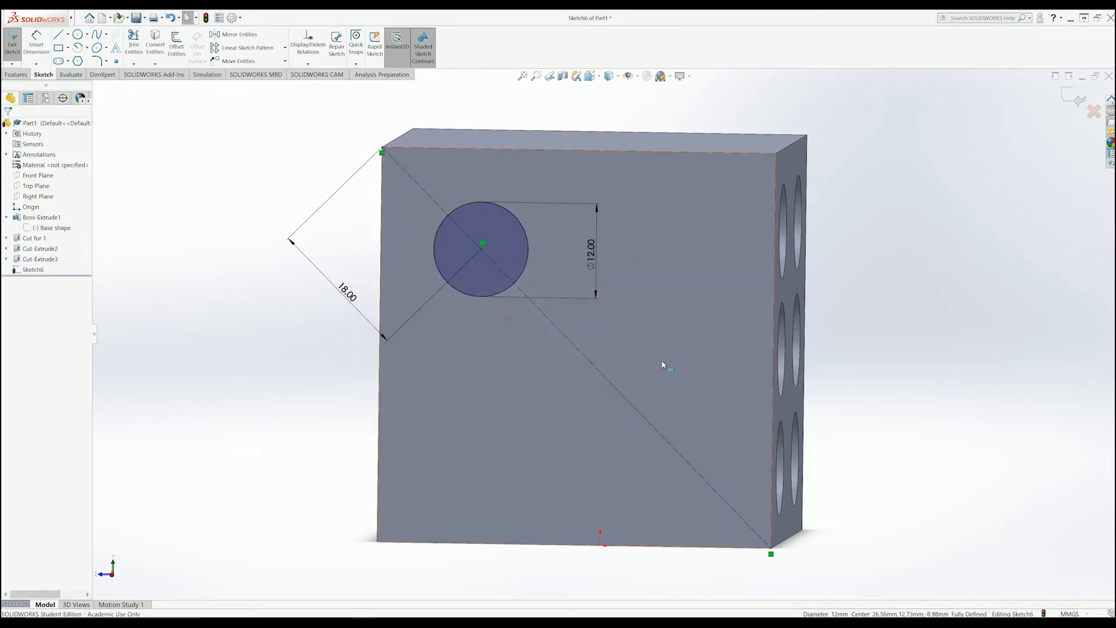
# Draw a second diagonal construction line from the face's lower-left corner to its upper-right corner.
pyautogui.click(59, 37)
pyautogui.click(23, 234)
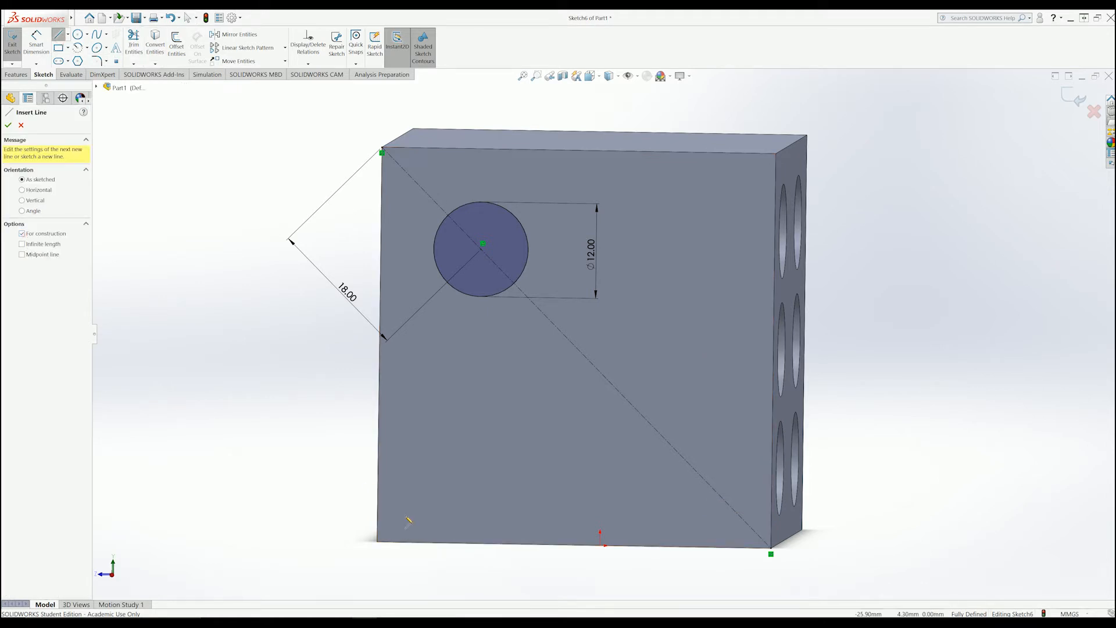
pyautogui.click(377, 541)
pyautogui.click(775, 156)
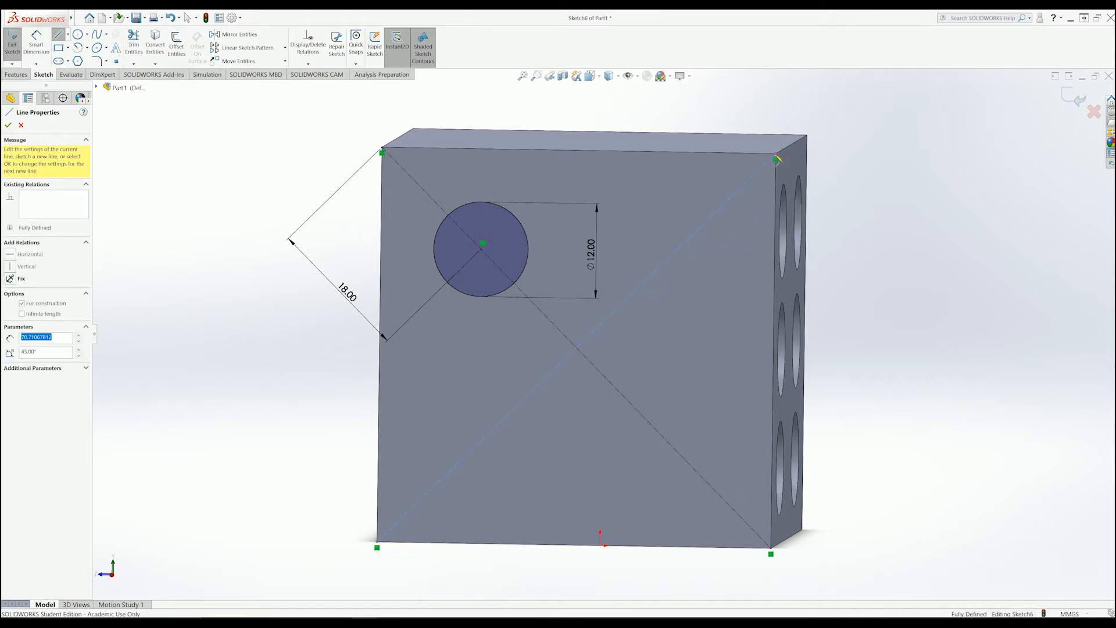
pyautogui.press('Escape')
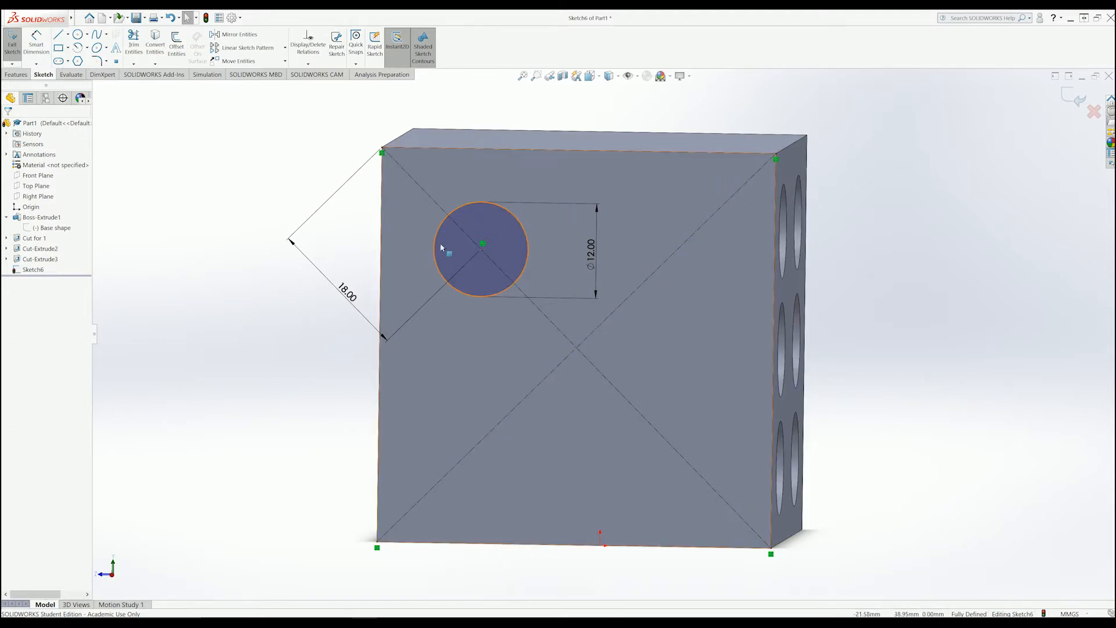
# Mirror a copy of the 12 mm circle about the construction line running from the lower-left to the upper-right corner.
pyautogui.click(234, 34)
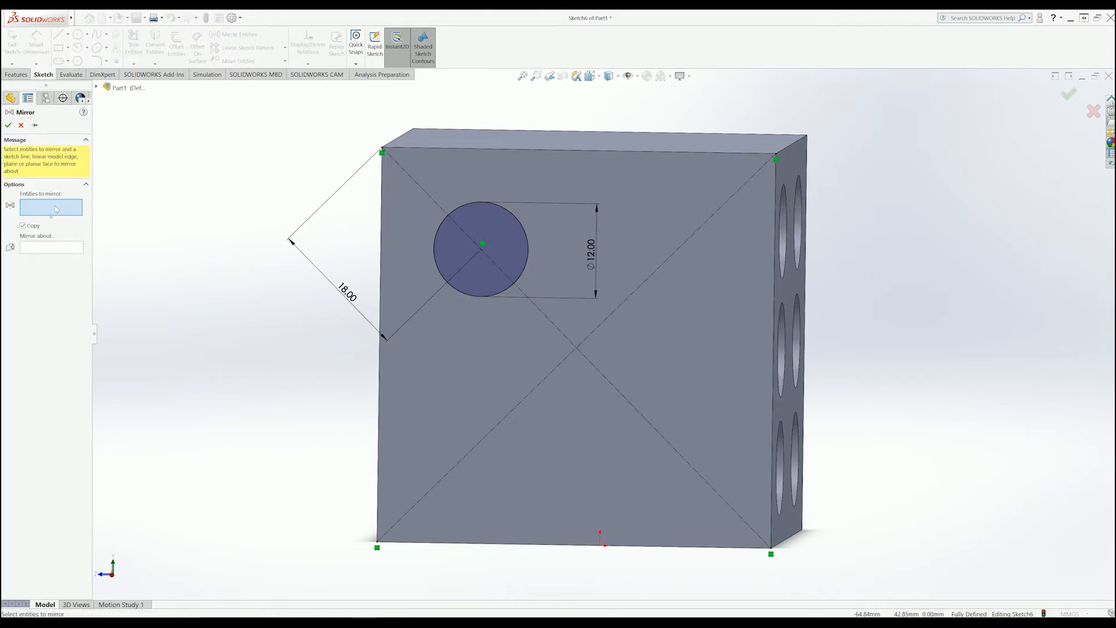
pyautogui.click(526, 237)
pyautogui.click(51, 247)
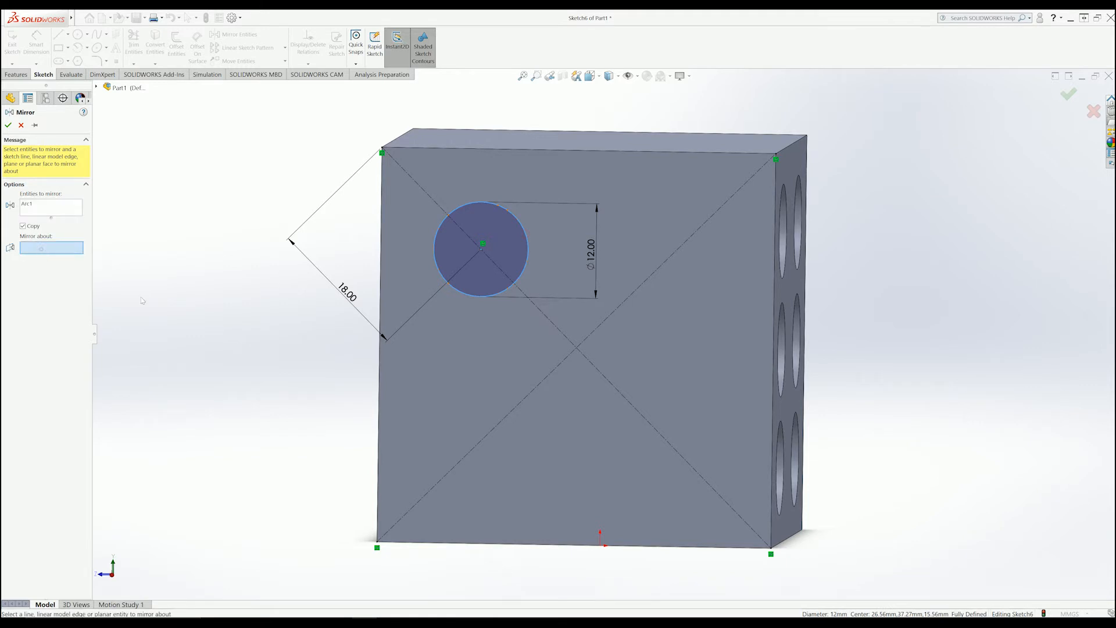
pyautogui.click(523, 402)
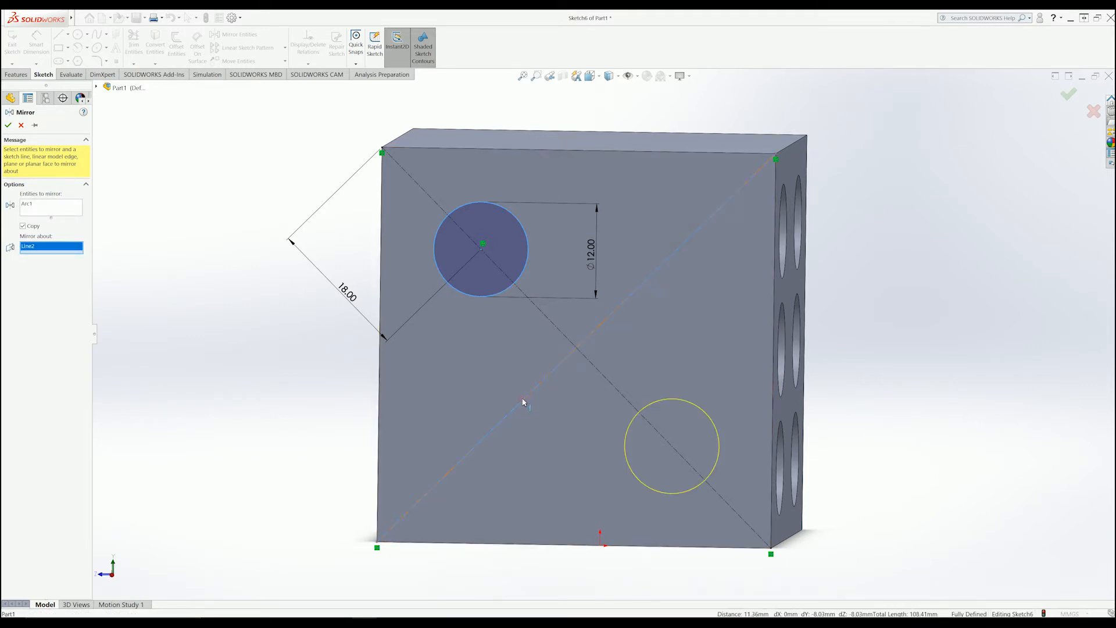
pyautogui.click(8, 125)
# Exit the two-circle sketch and rename it "Sketch for 2".
pyautogui.moveTo(585, 391); pyautogui.dragTo(664, 362, button='middle')
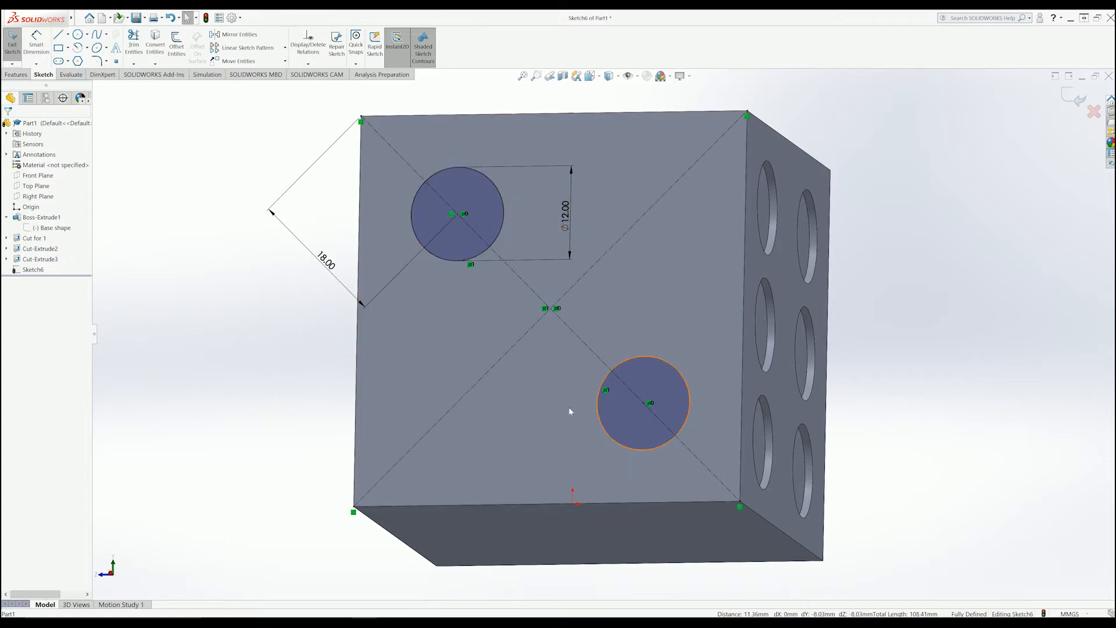
pyautogui.moveTo(371, 305); pyautogui.dragTo(387, 333, button='middle')
pyautogui.moveTo(747, 386); pyautogui.dragTo(700, 401, button='middle')
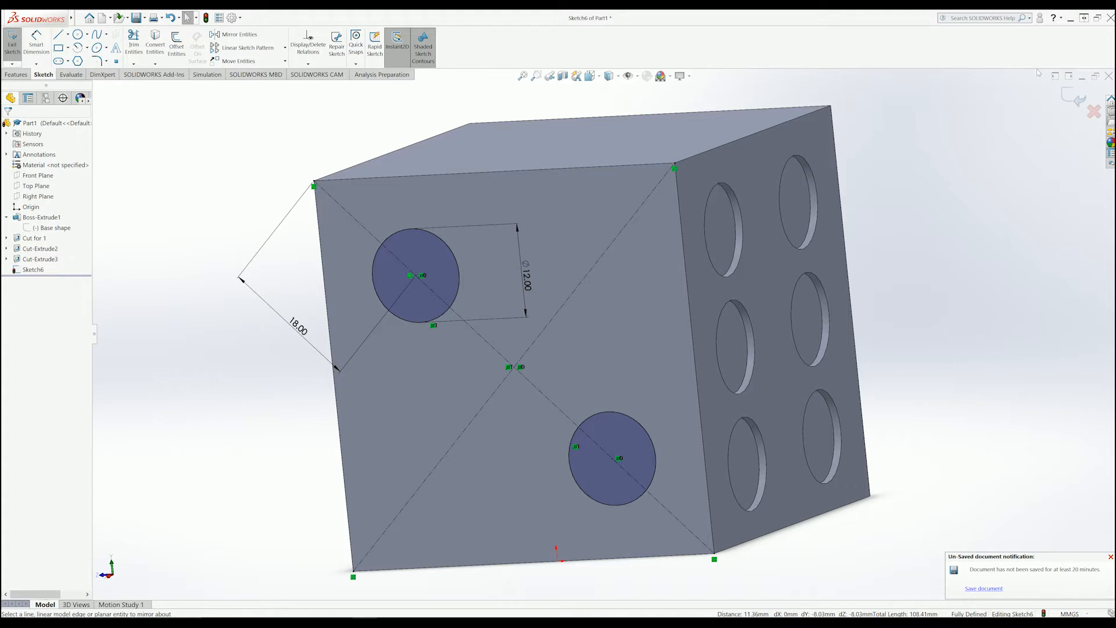
pyautogui.click(1071, 97)
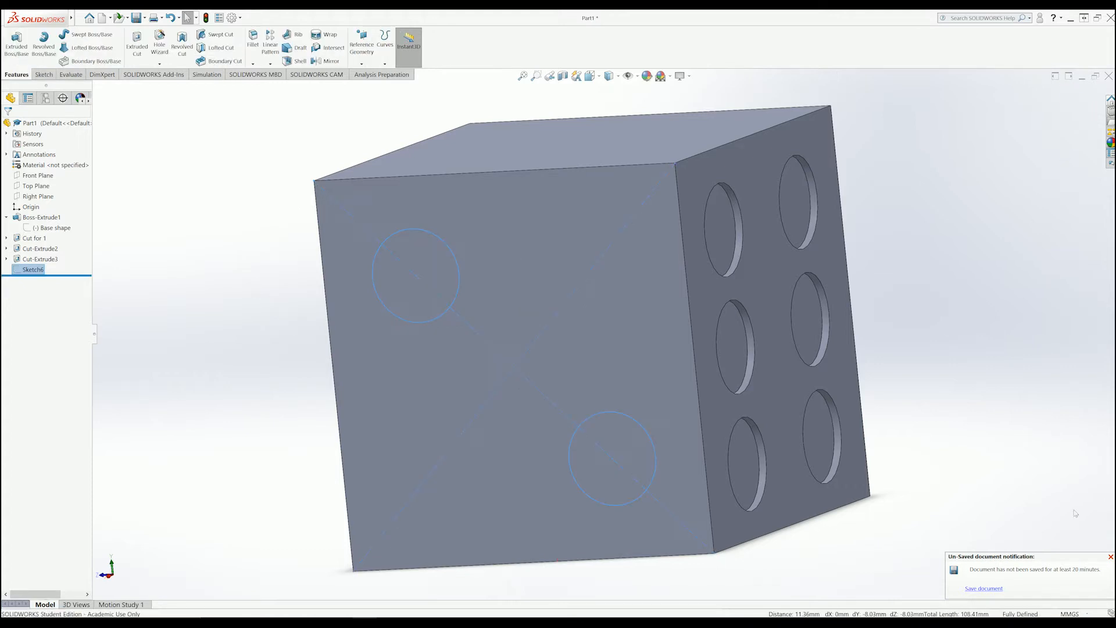
pyautogui.click(1111, 558)
pyautogui.moveTo(601, 293)
pyautogui.mouseDown(button='middle')
pyautogui.moveTo(563, 279)
pyautogui.moveTo(617, 293)
pyautogui.moveTo(605, 282)
pyautogui.mouseUp(button='middle')
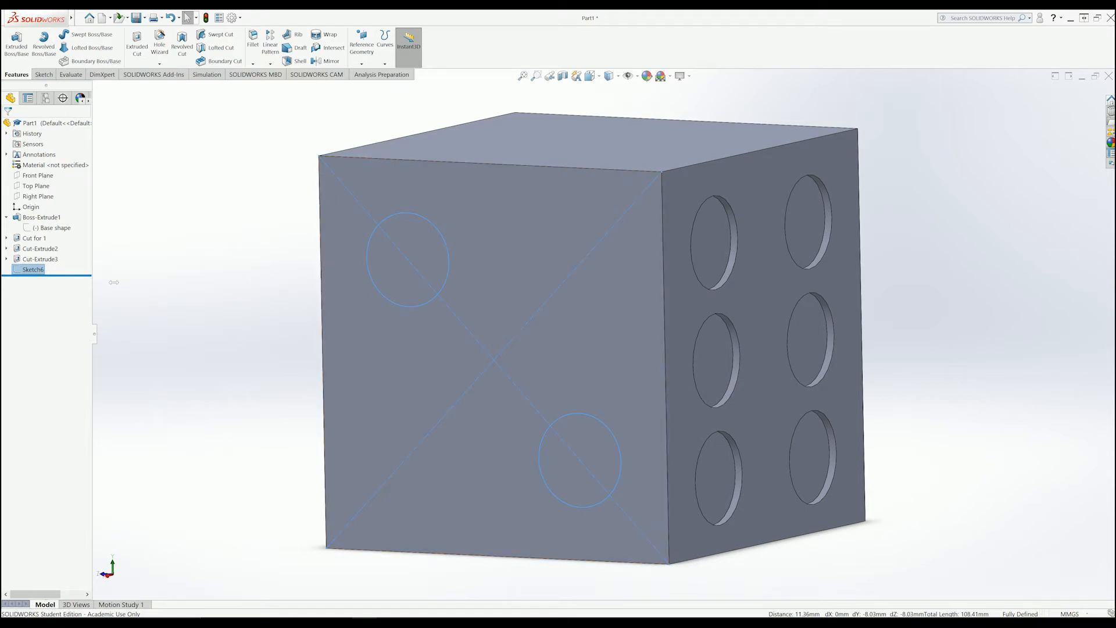
pyautogui.click(31, 272)
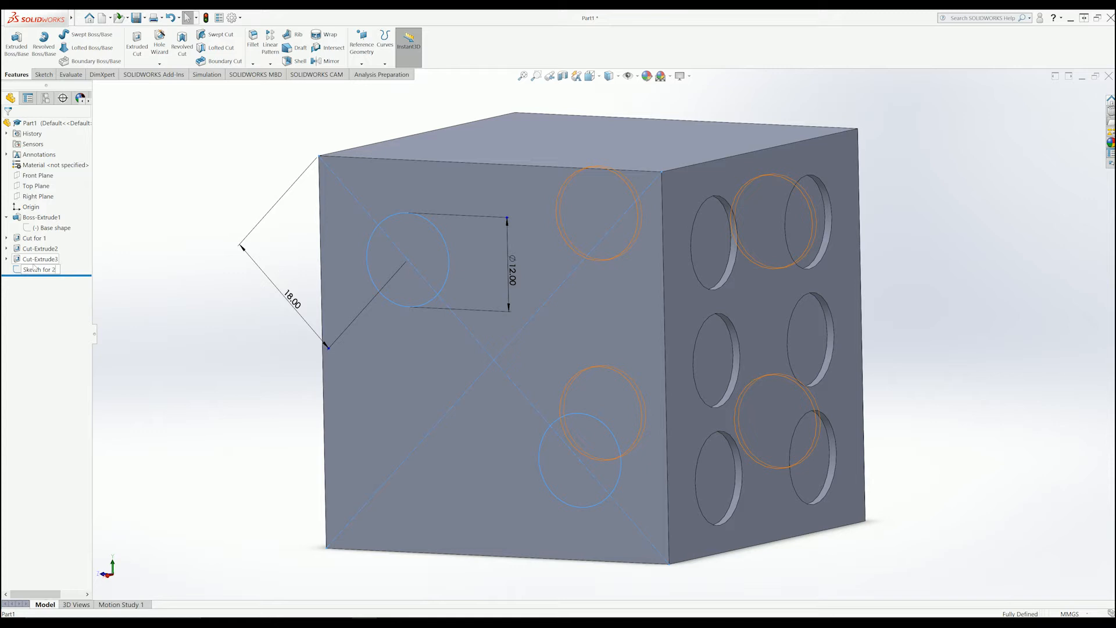
pyautogui.click(143, 290)
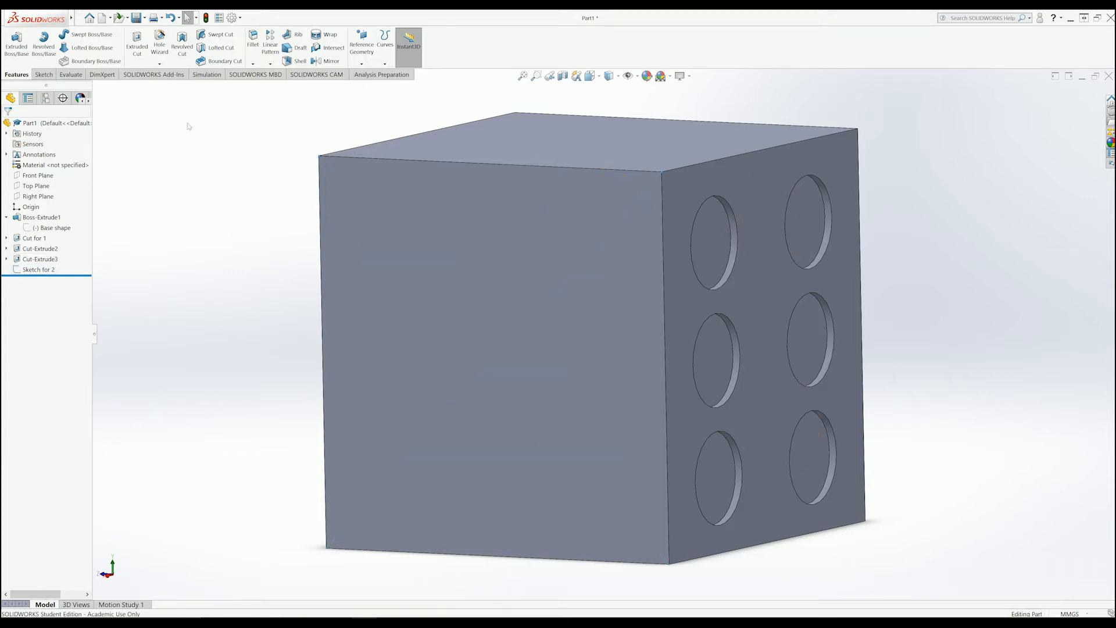
# Cut-extrude "Sketch for 2" with a blind depth of 1 mm.
pyautogui.click(143, 51)
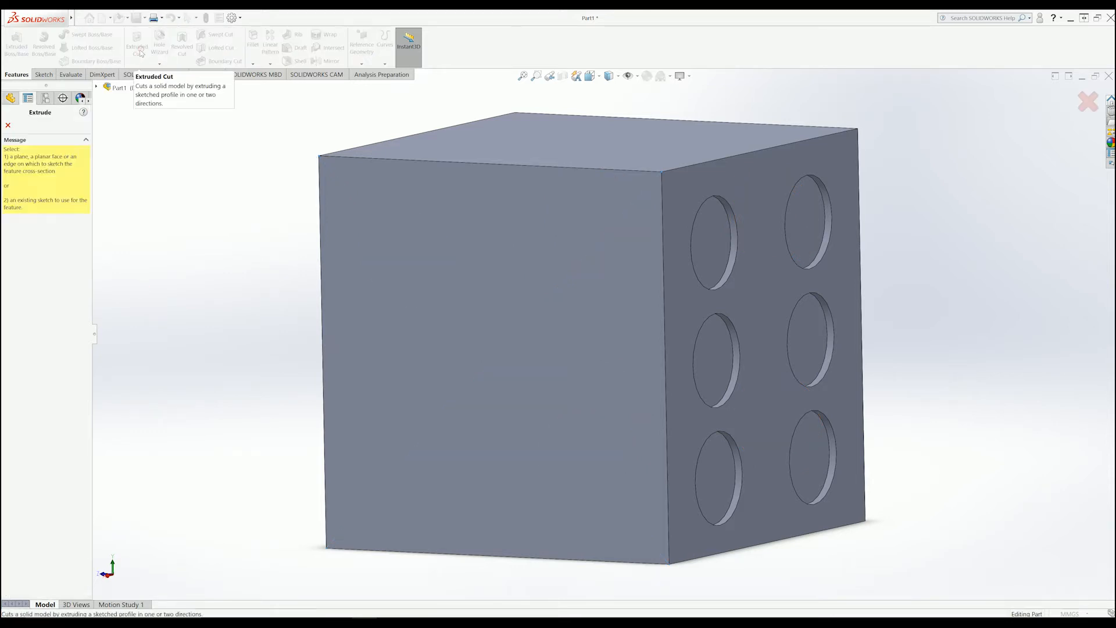
pyautogui.click(96, 88)
pyautogui.click(132, 224)
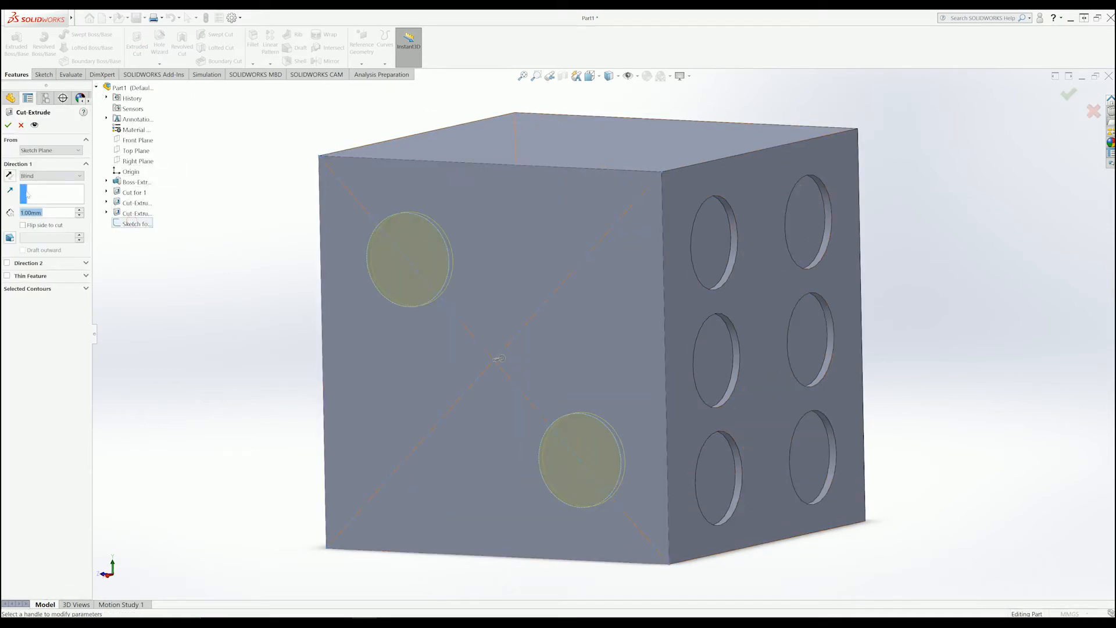
pyautogui.click(8, 125)
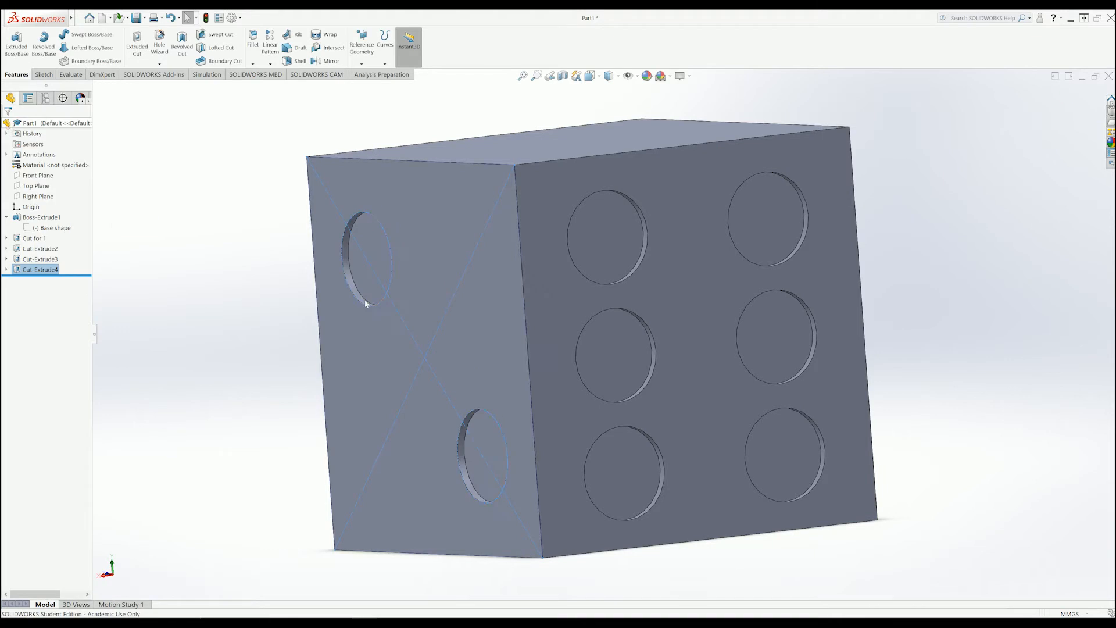
# Start a new sketch on the cube's blank top face and orient the view normal to it.
pyautogui.moveTo(260, 363); pyautogui.dragTo(316, 348, button='middle')
pyautogui.moveTo(712, 361); pyautogui.dragTo(625, 314, button='middle')
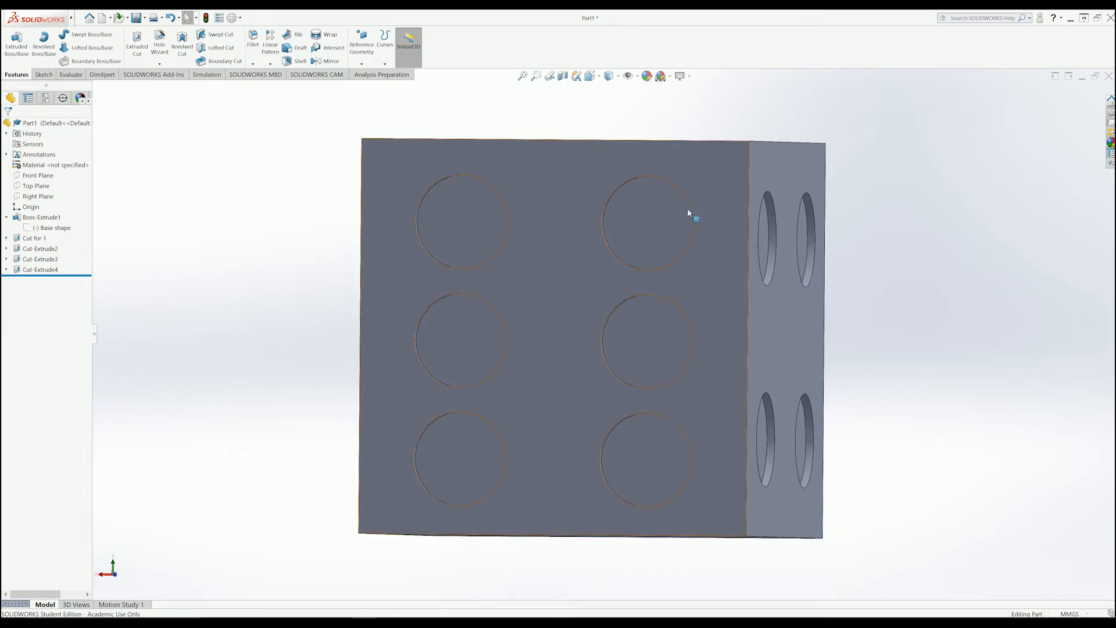
pyautogui.scroll(-1, 688, 213)
pyautogui.moveTo(688, 213); pyautogui.dragTo(653, 333, button='middle')
pyautogui.moveTo(597, 457); pyautogui.dragTo(613, 180, button='middle')
pyautogui.scroll(4, 621, 418)
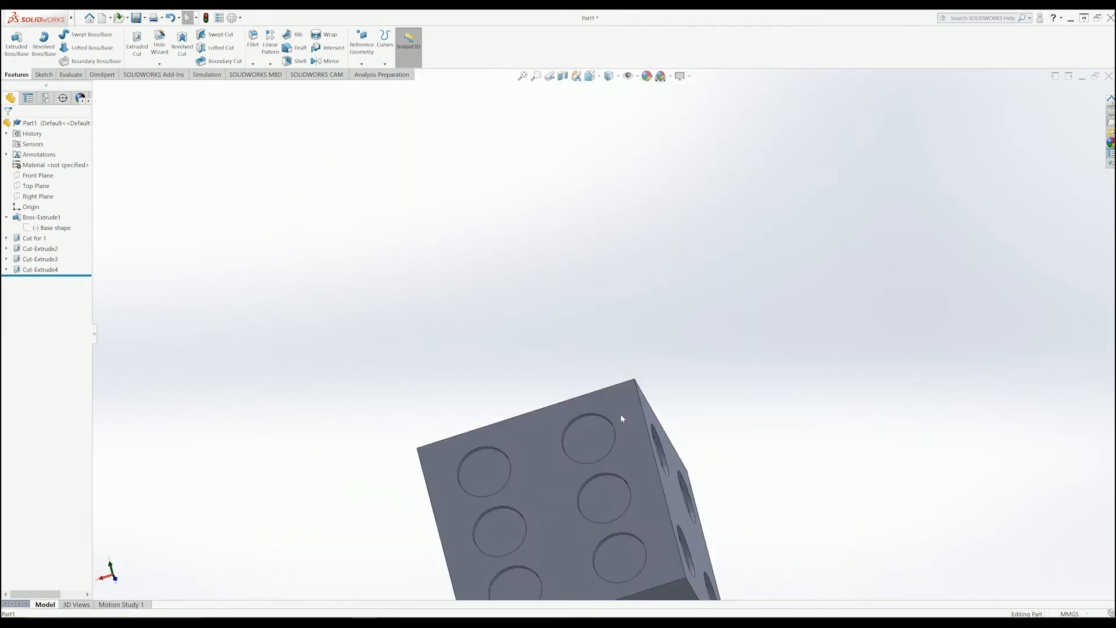
pyautogui.scroll(5, 621, 419)
pyautogui.scroll(-2, 620, 459)
pyautogui.moveTo(620, 460); pyautogui.dragTo(586, 499, button='middle')
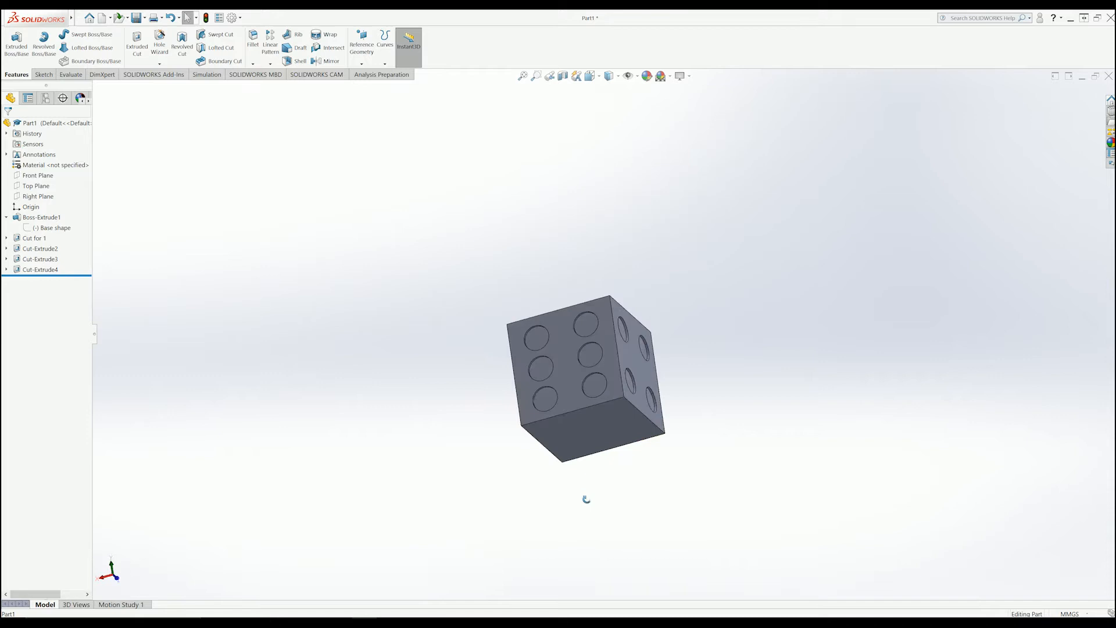
pyautogui.moveTo(610, 262); pyautogui.dragTo(595, 468, button='middle')
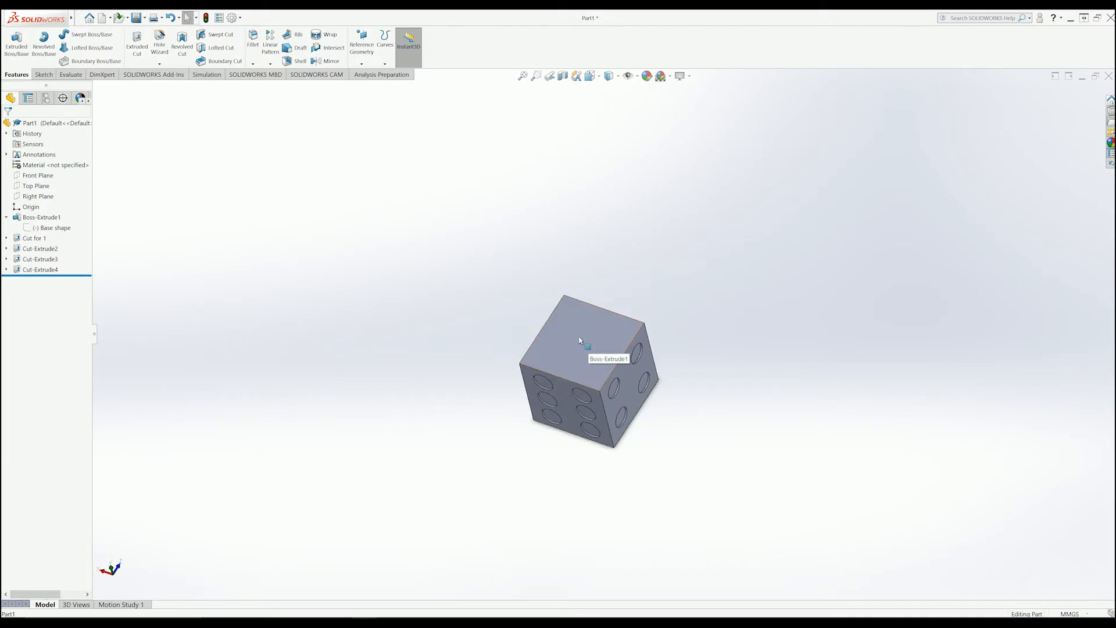
pyautogui.scroll(-3, 579, 340)
pyautogui.click(605, 291)
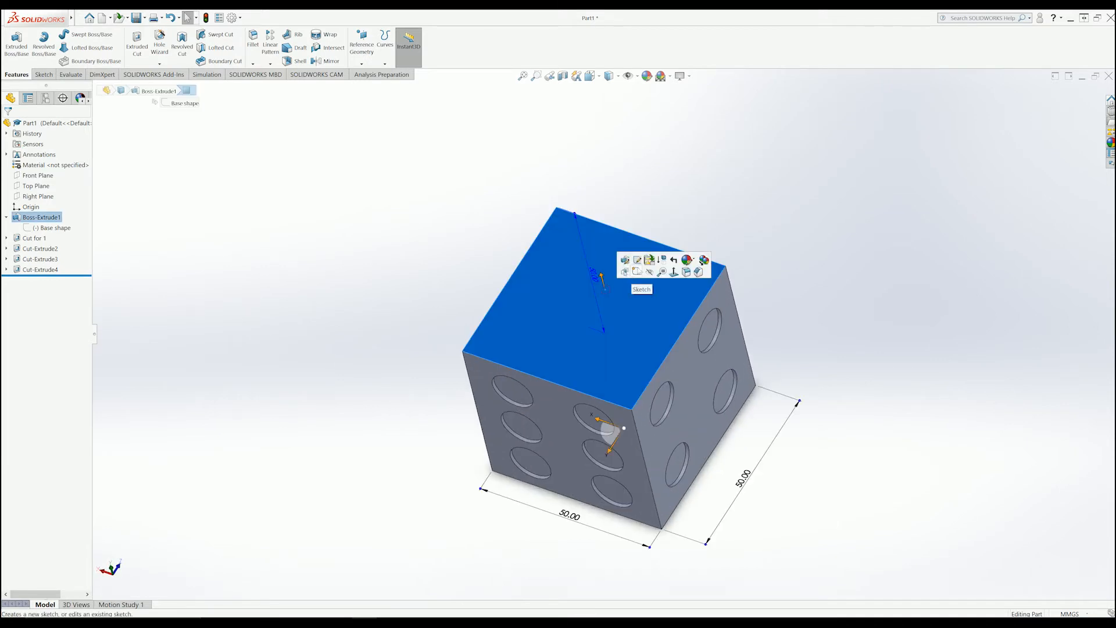
pyautogui.click(636, 270)
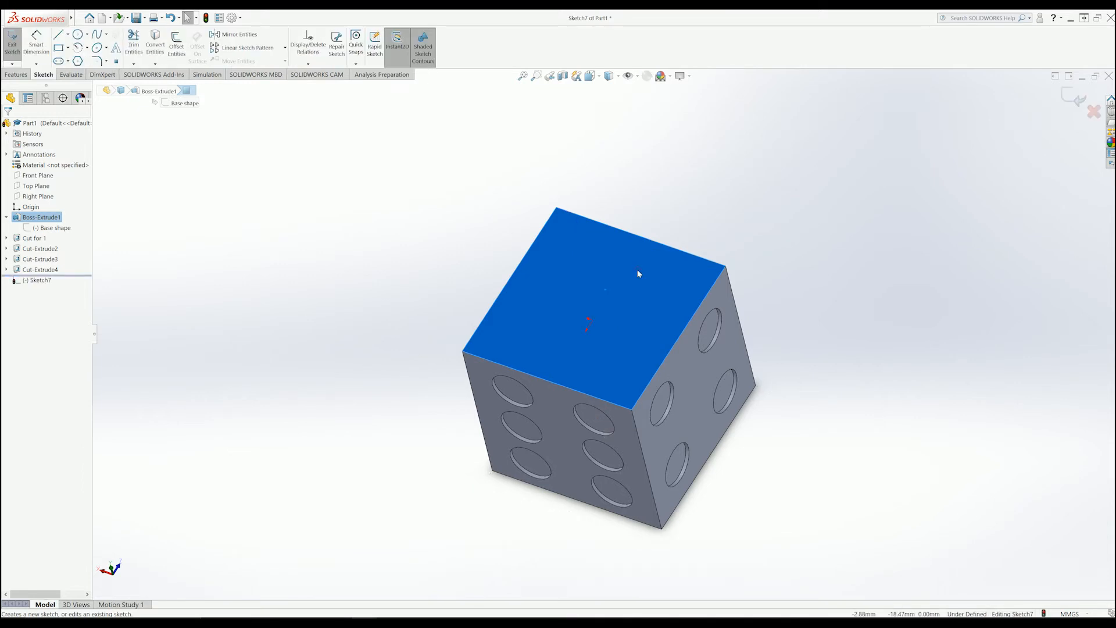
pyautogui.press('space')
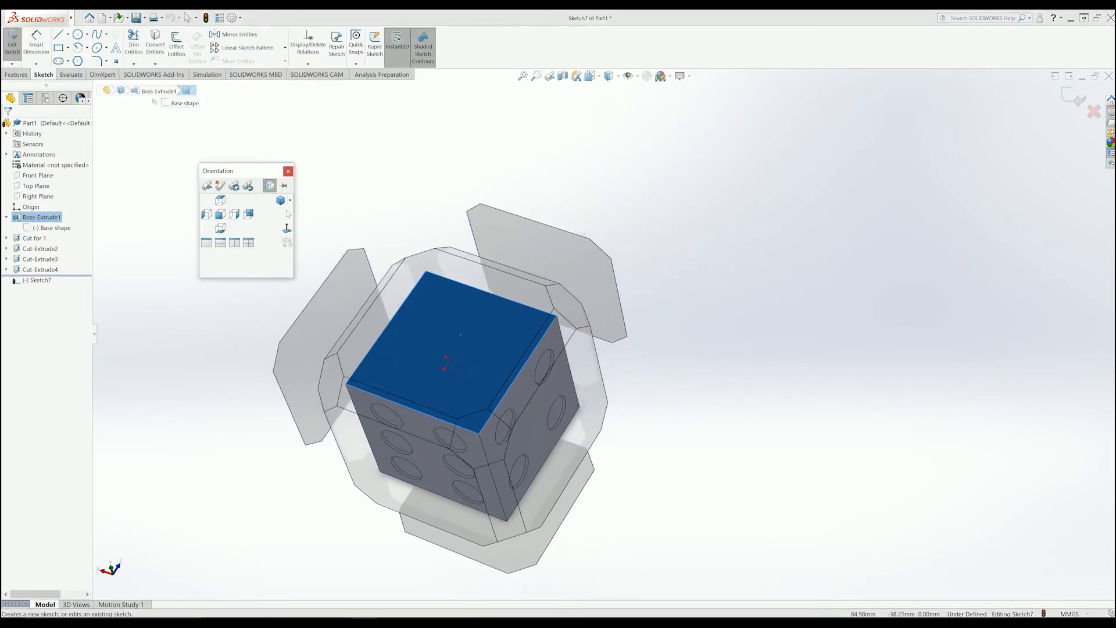
pyautogui.click(286, 227)
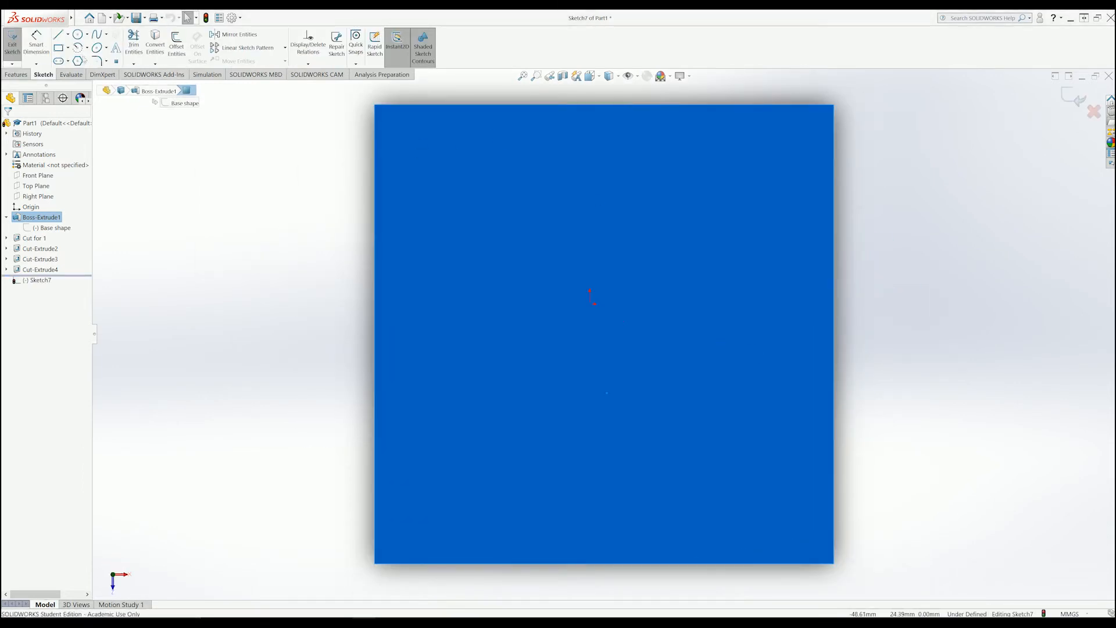
# Draw a diagonal construction line from the face's upper-left corner to its lower-right corner.
pyautogui.click(67, 34)
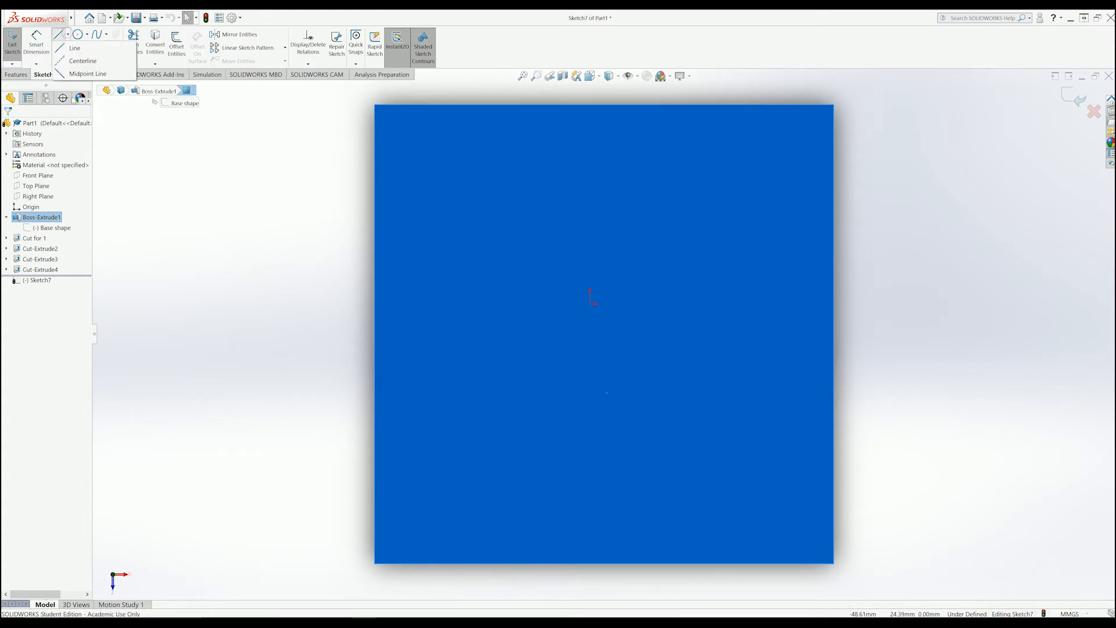
pyautogui.press('l')
pyautogui.click(22, 233)
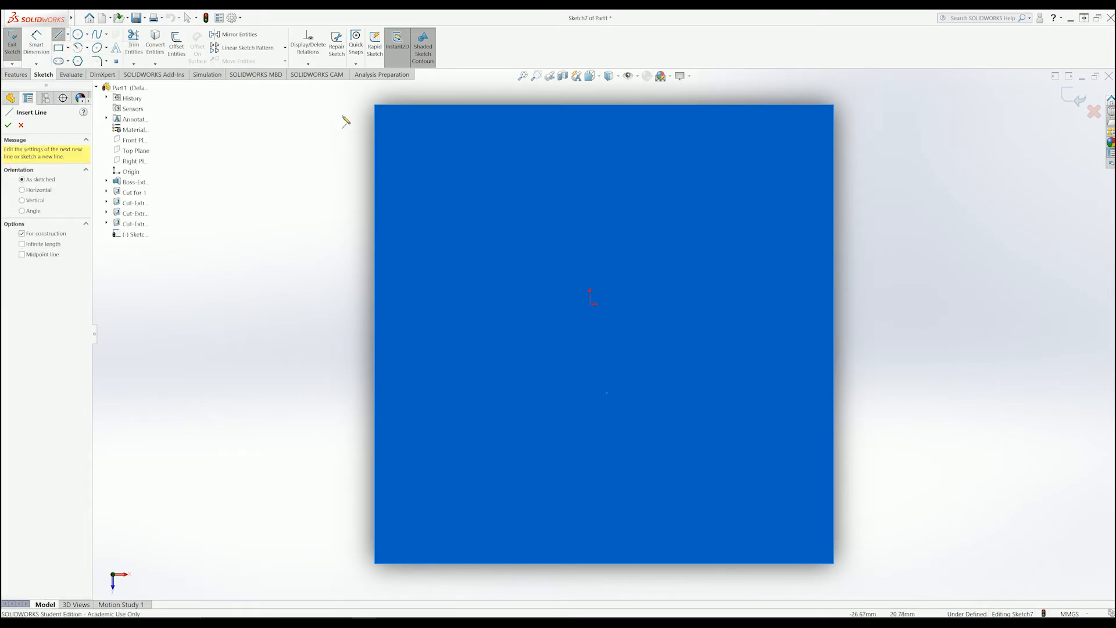
pyautogui.click(375, 107)
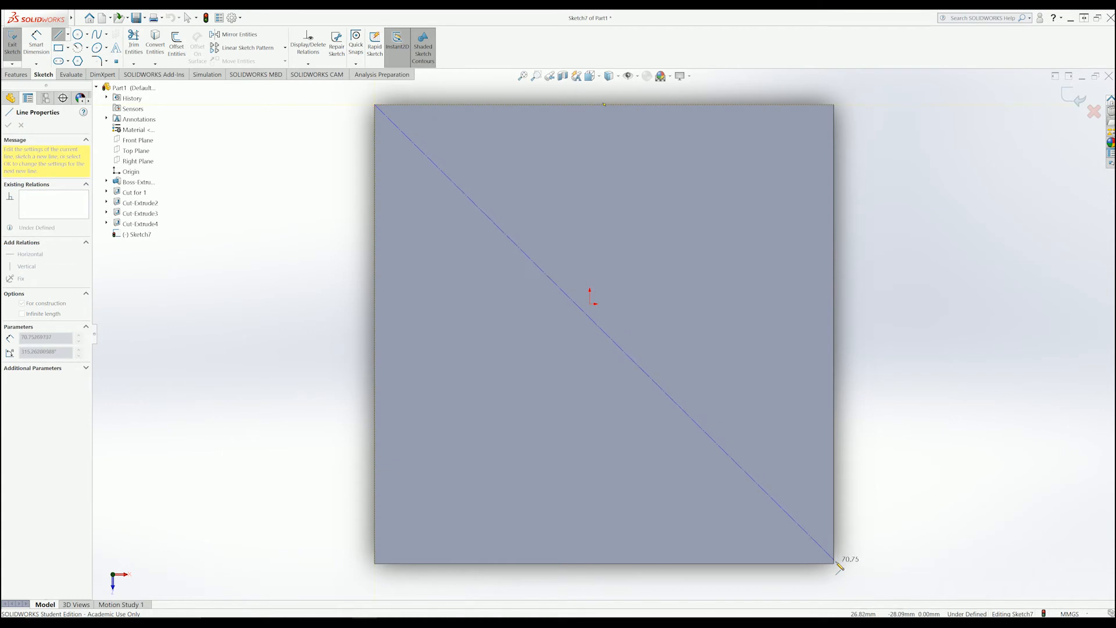
pyautogui.click(833, 563)
pyautogui.press('Escape')
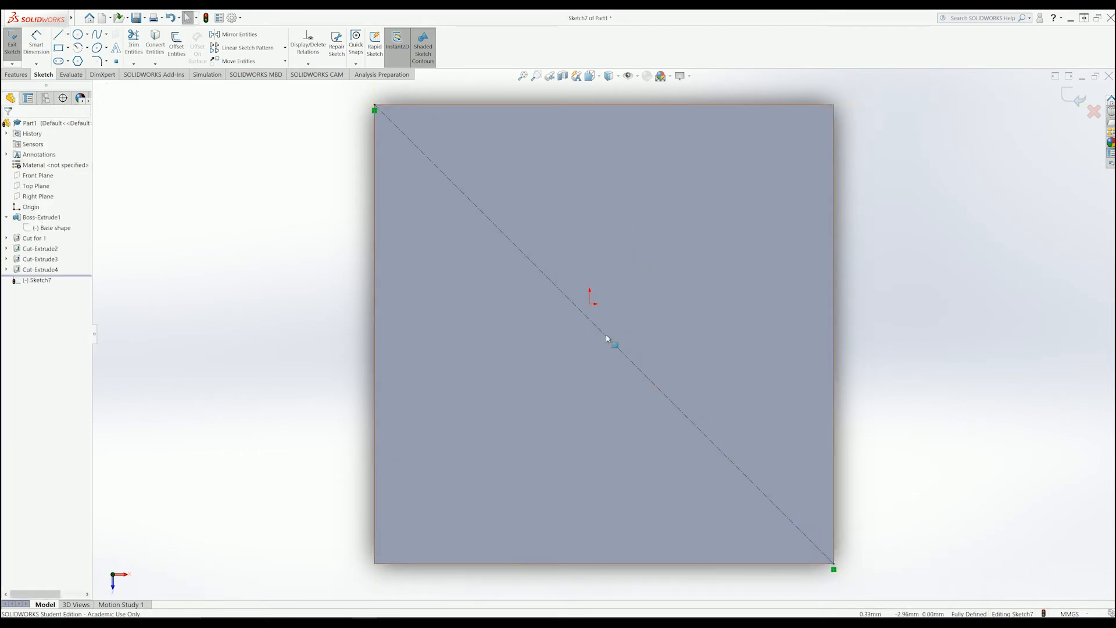
# Draw a crossing construction line from the face's upper-right corner to its lower-left corner.
pyautogui.click(78, 34)
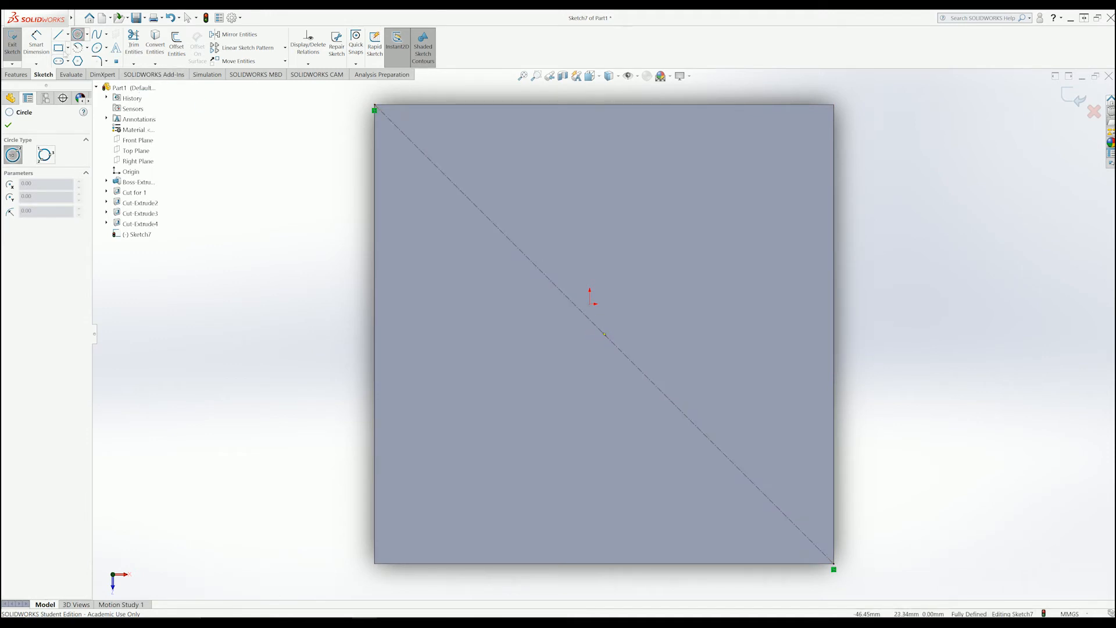
pyautogui.click(58, 35)
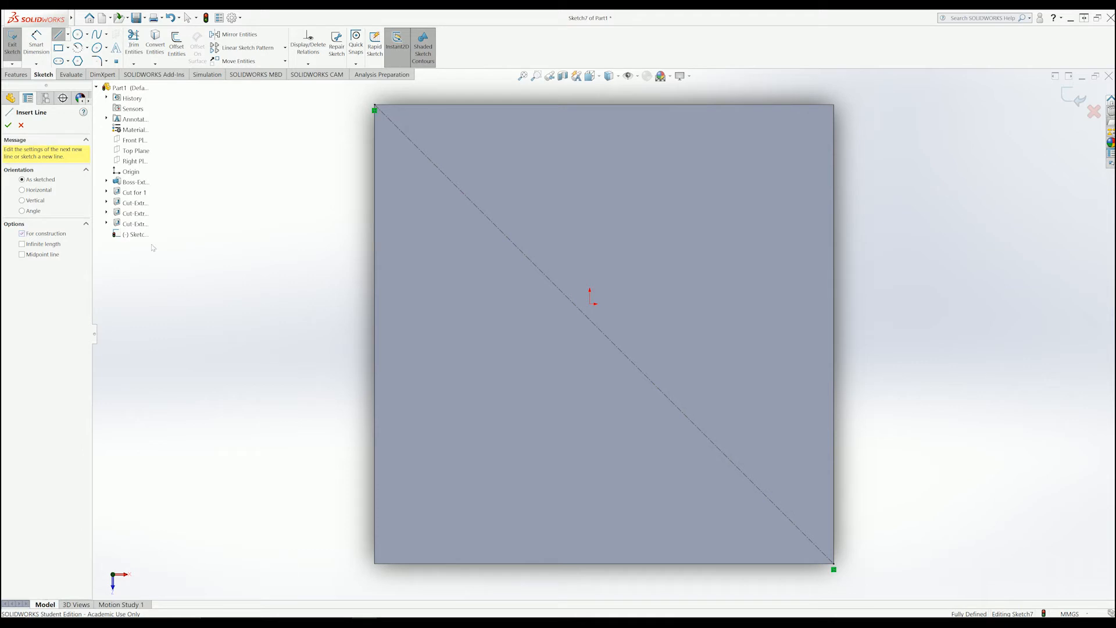
pyautogui.click(835, 105)
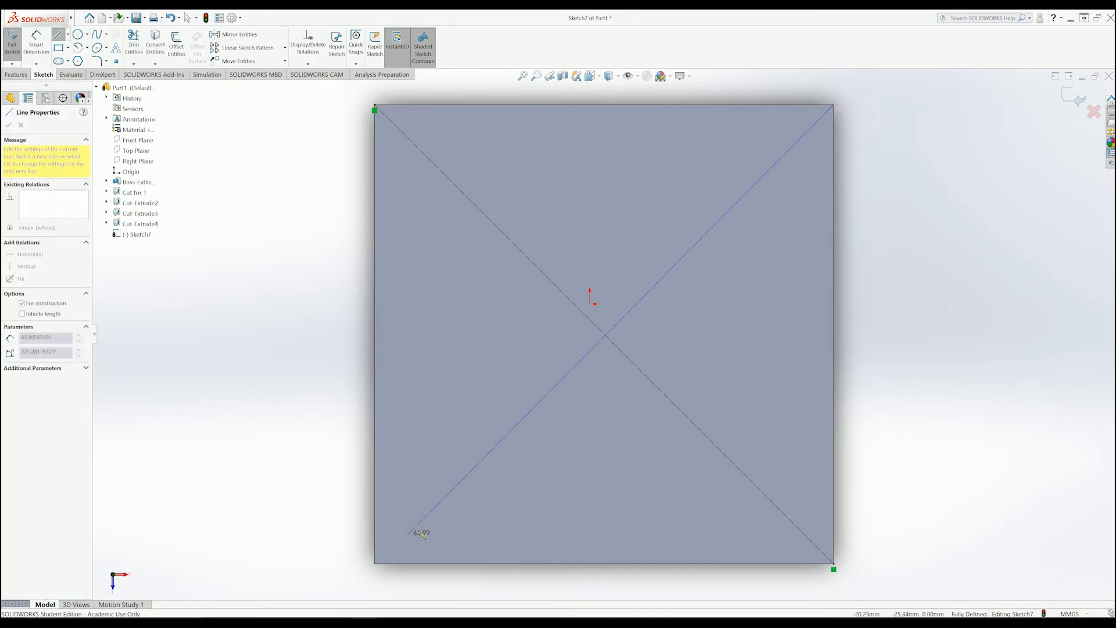
pyautogui.click(376, 564)
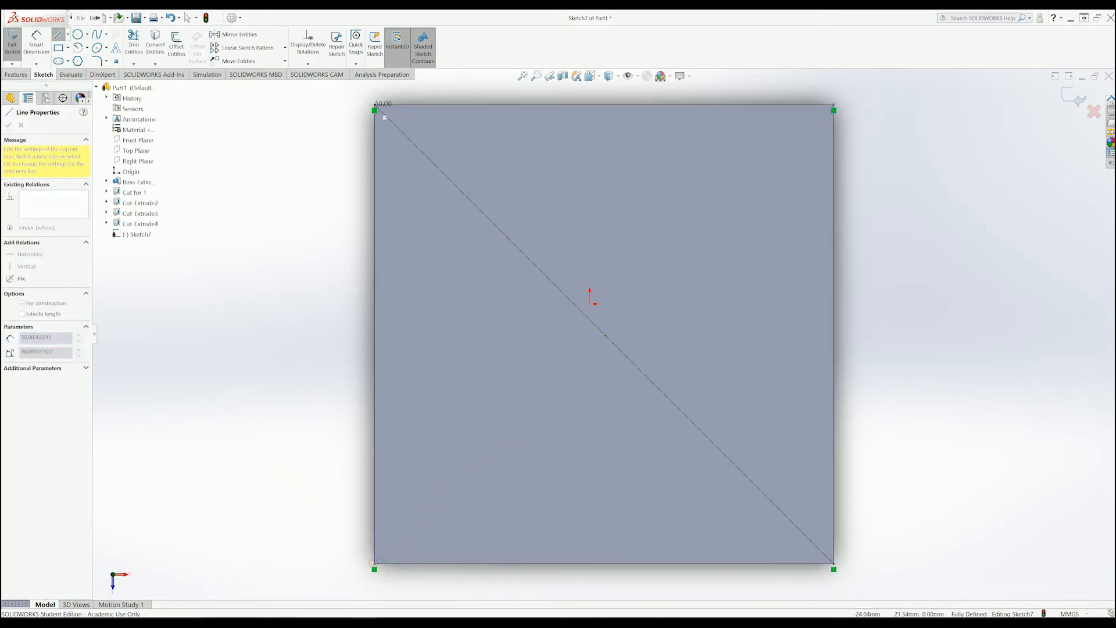
# Sketch a circle of about 6.3 mm radius centered where the two diagonals cross.
pyautogui.click(77, 34)
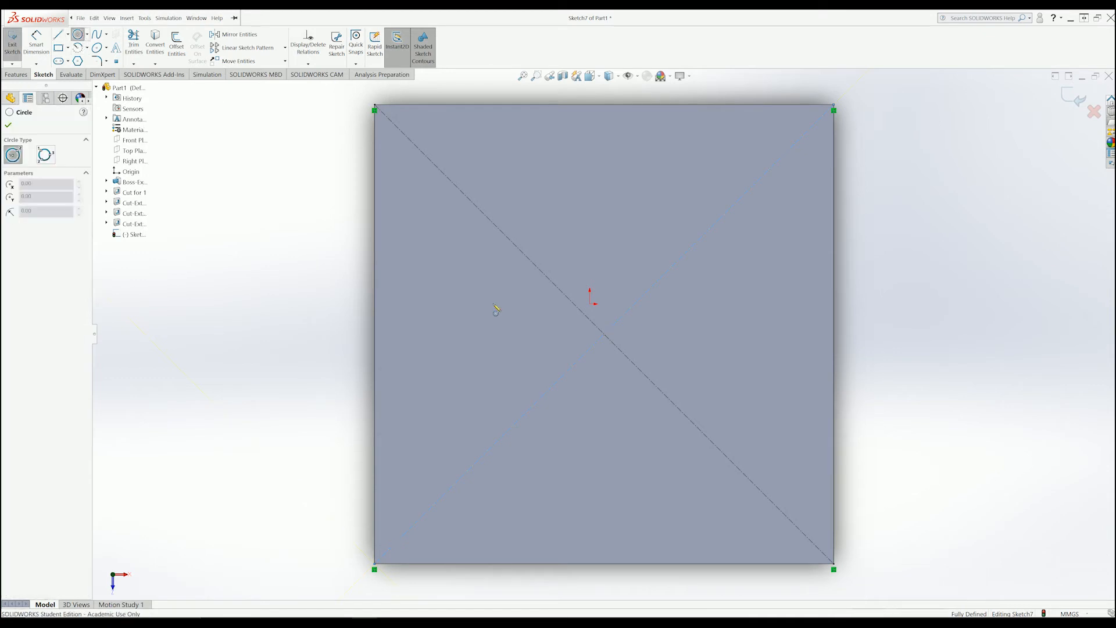
pyautogui.click(604, 337)
pyautogui.click(661, 333)
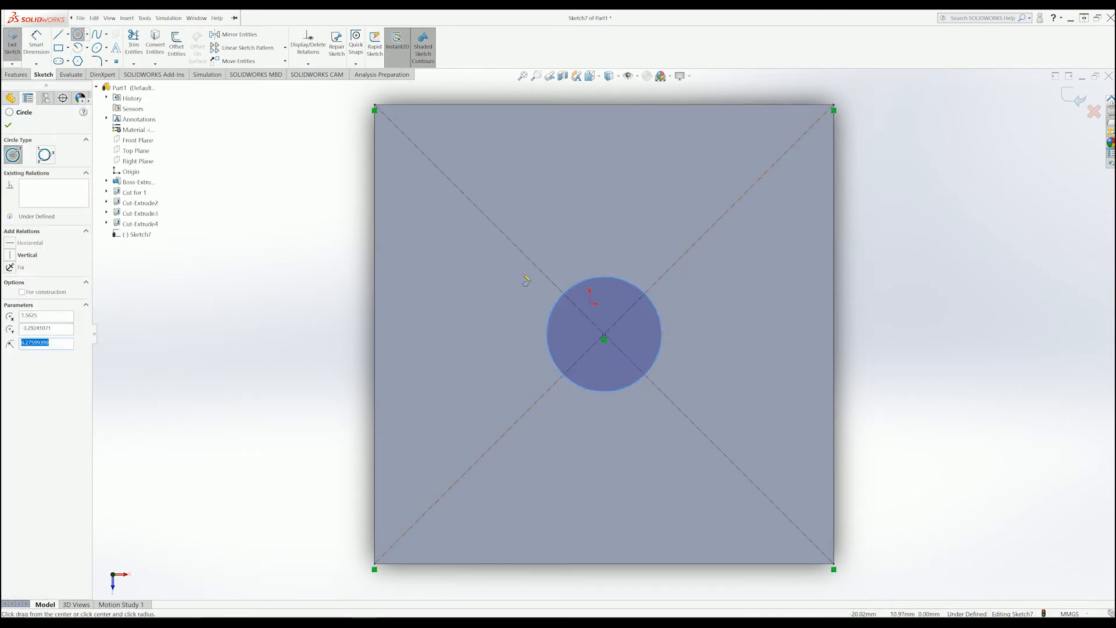
# Dimension the center circle's diameter to 12 mm.
pyautogui.click(40, 56)
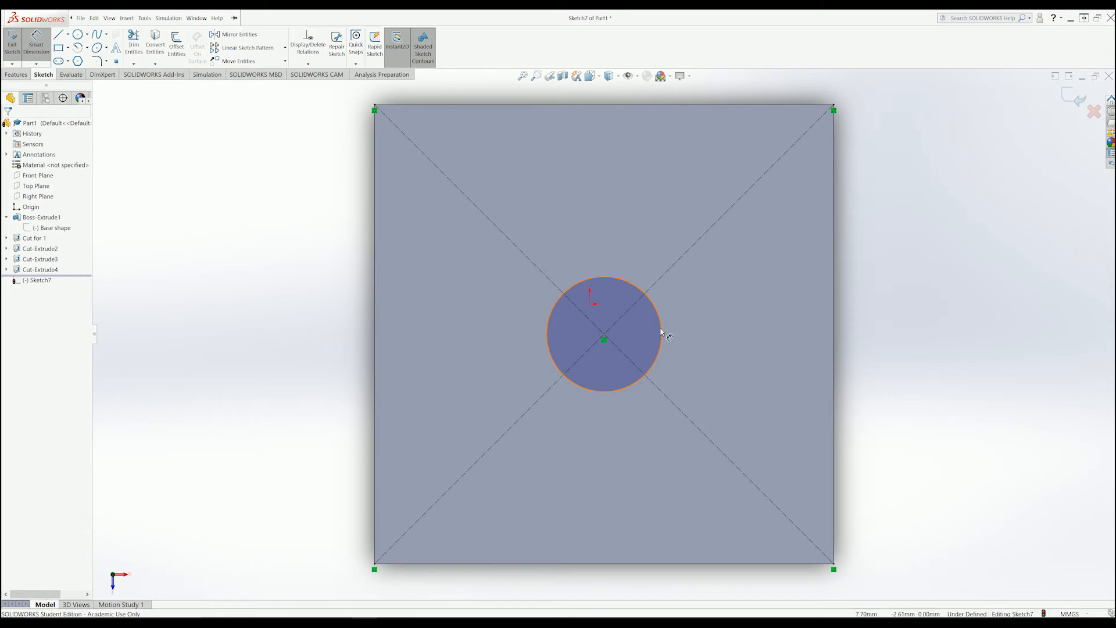
pyautogui.click(662, 332)
pyautogui.click(725, 350)
pyautogui.write('12')
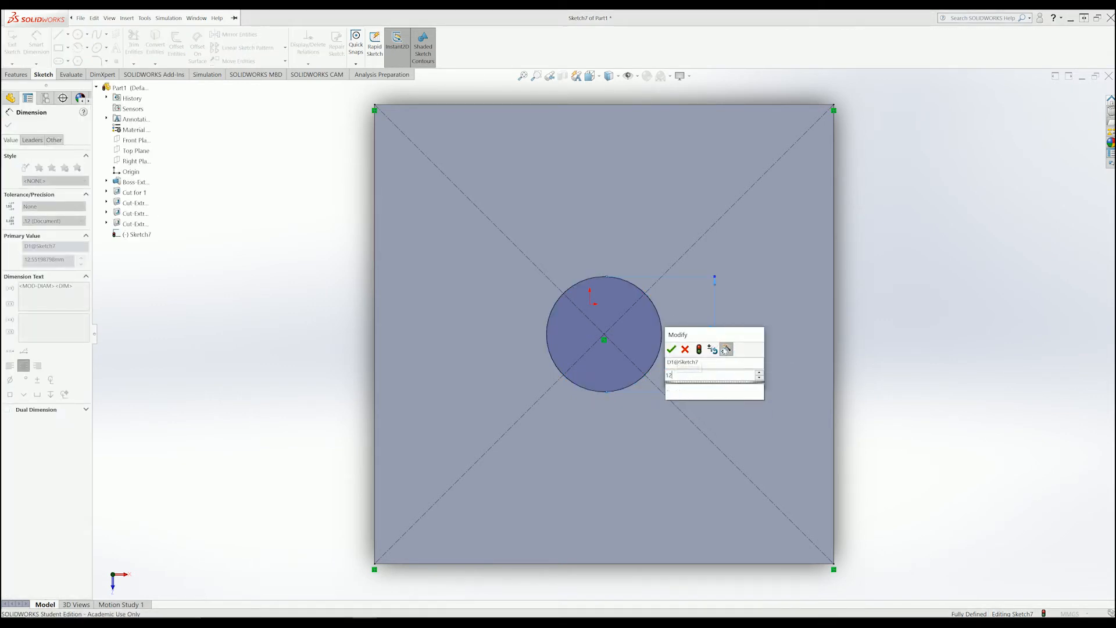
pyautogui.press('Return')
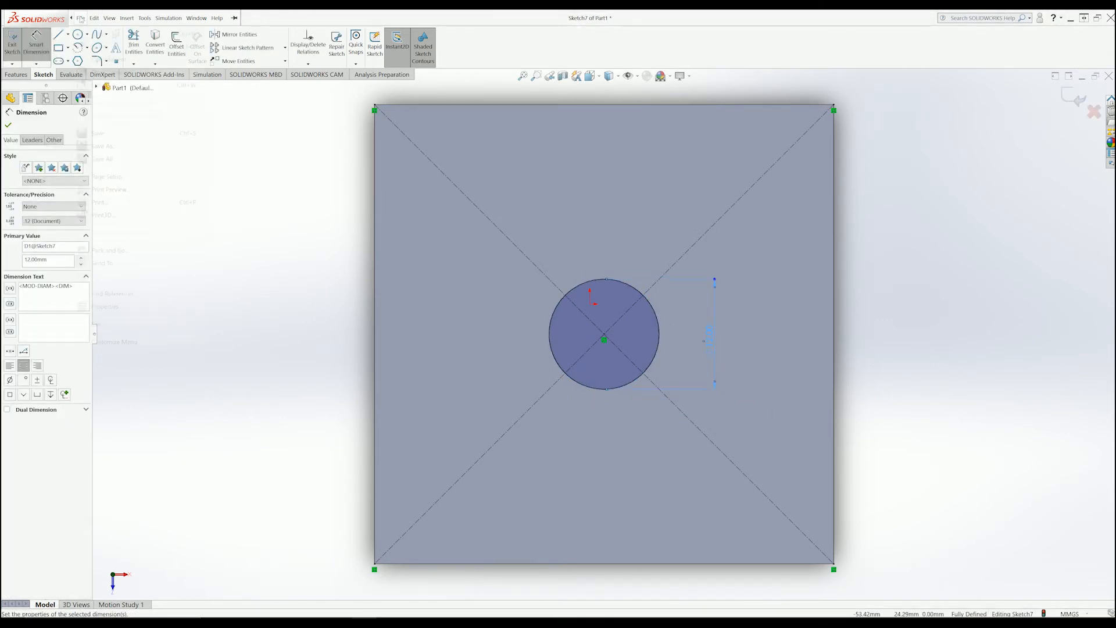
pyautogui.click(80, 18)
pyautogui.click(300, 12)
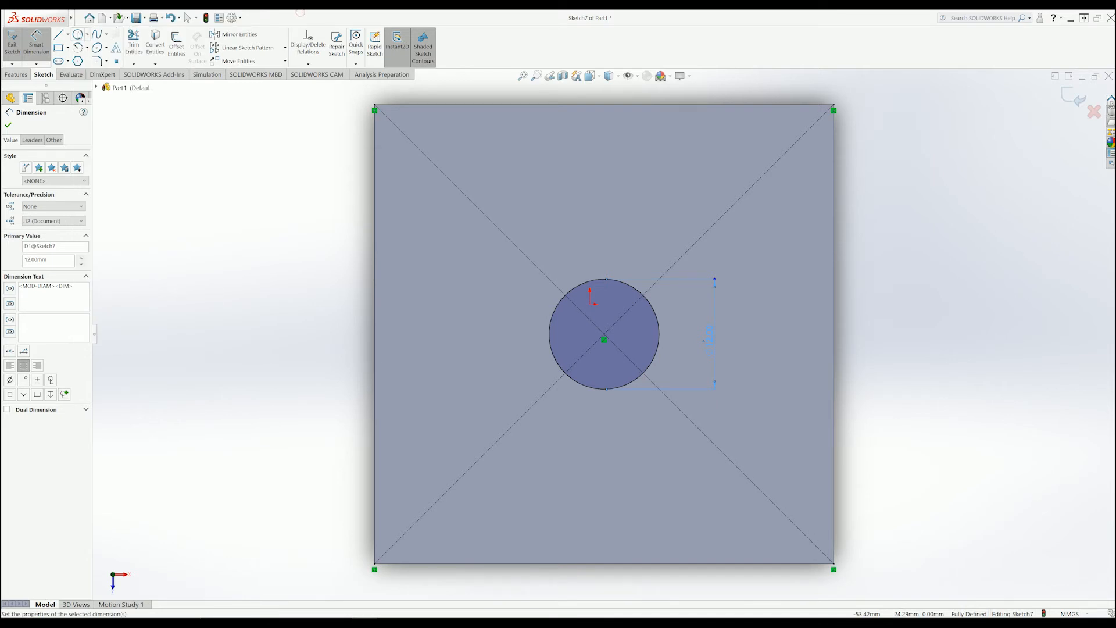
# Sketch a circle of about 5.9 mm radius centered on the diagonal near the face's upper-left corner.
pyautogui.click(78, 35)
pyautogui.click(468, 198)
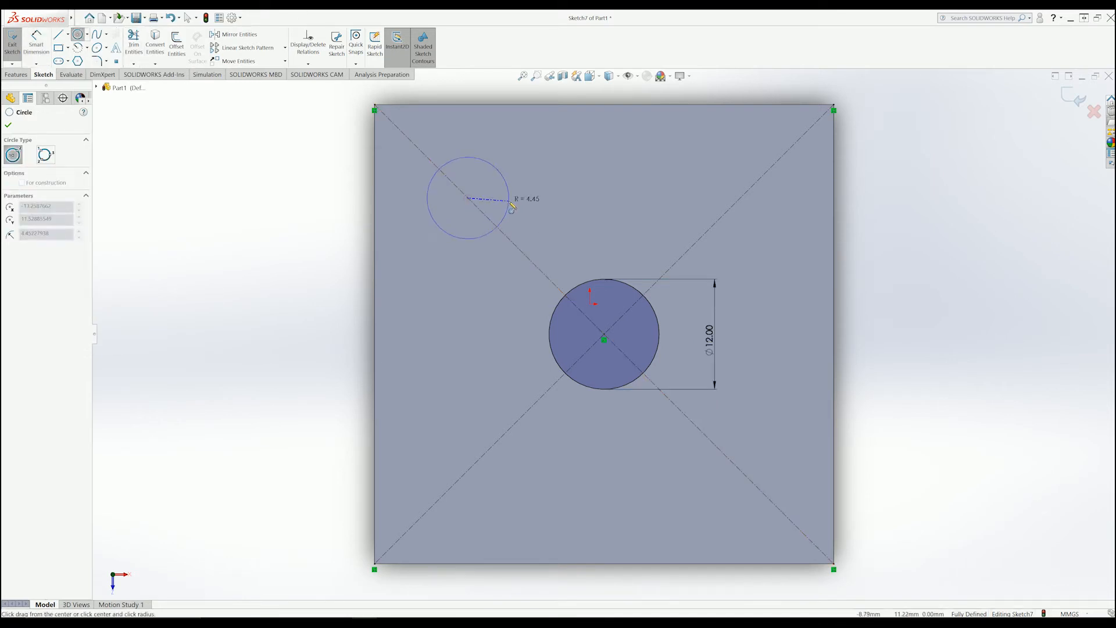
pyautogui.click(520, 208)
# Dimension the upper-left circle's diameter to 12 mm.
pyautogui.click(37, 44)
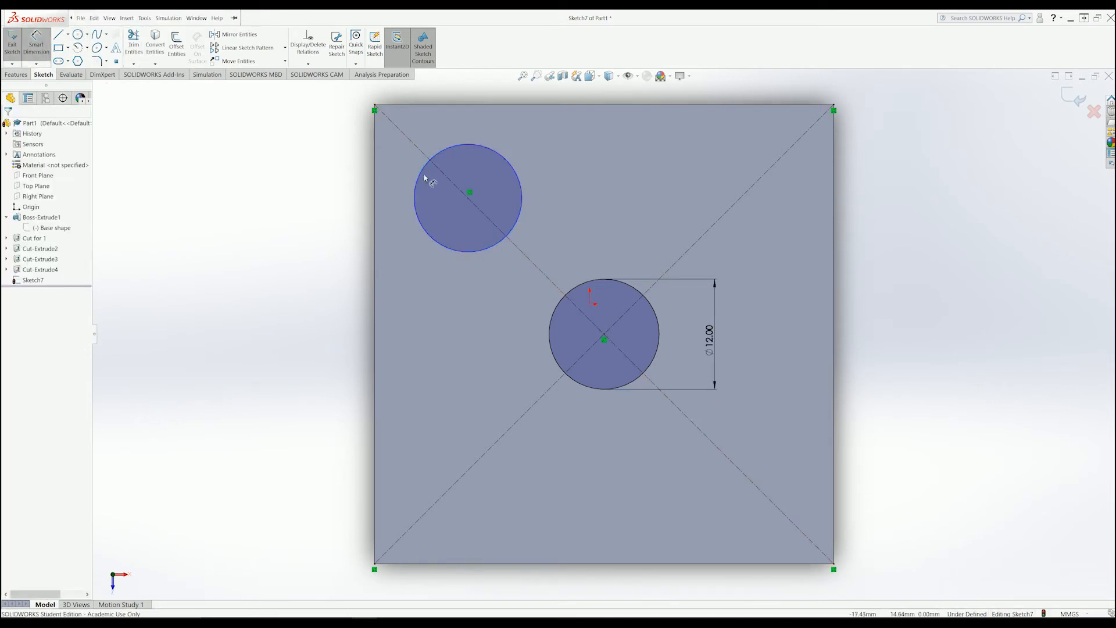
pyautogui.click(515, 171)
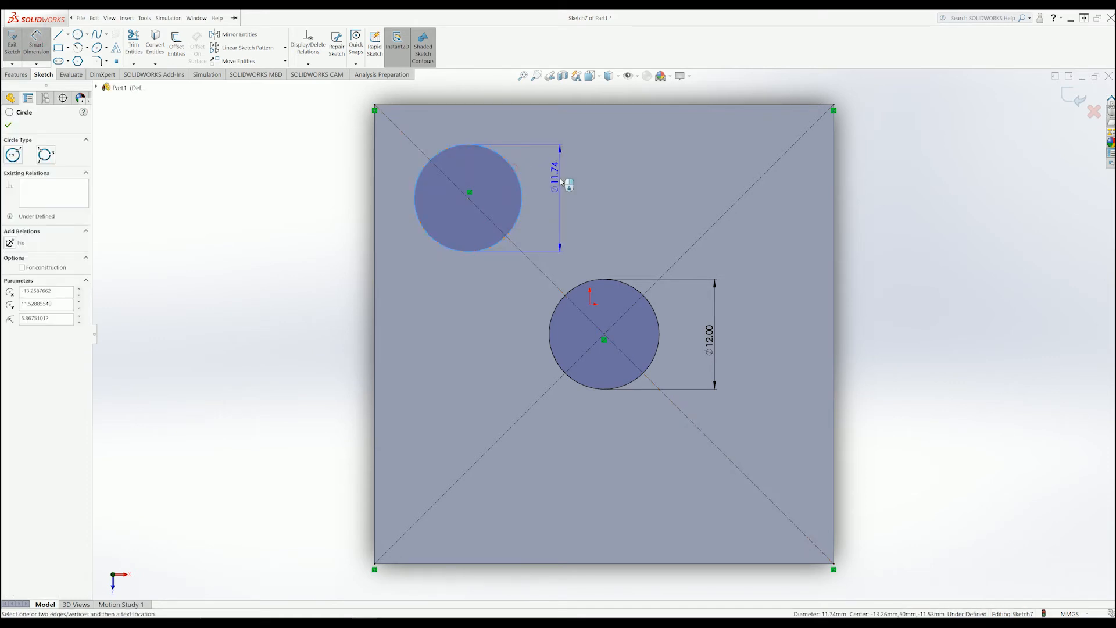
pyautogui.click(560, 179)
pyautogui.write('12')
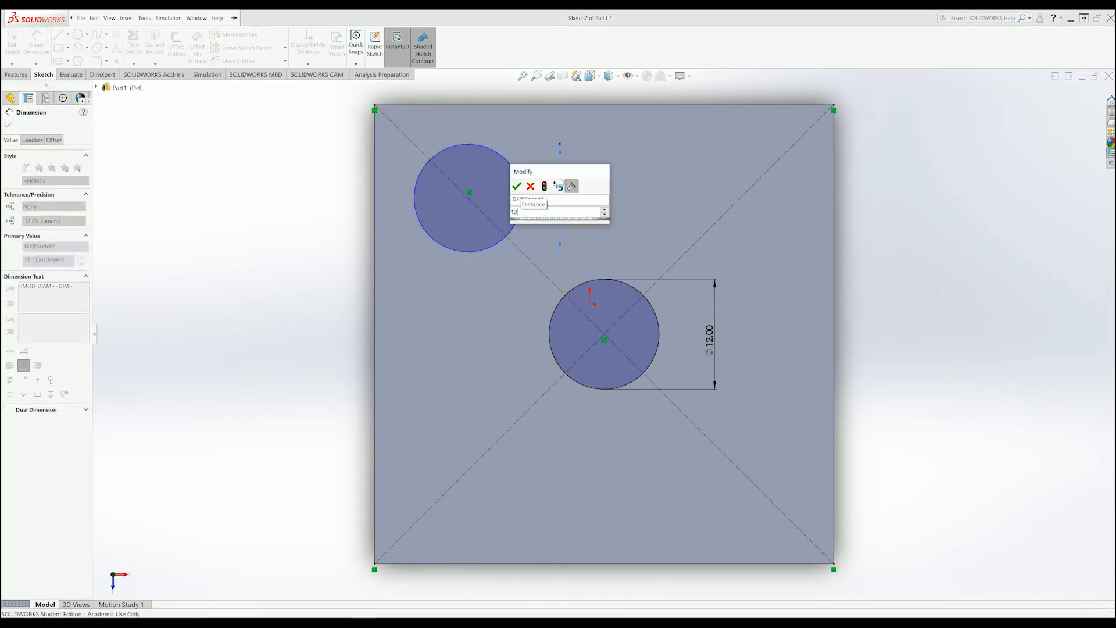
pyautogui.click(517, 186)
pyautogui.click(40, 42)
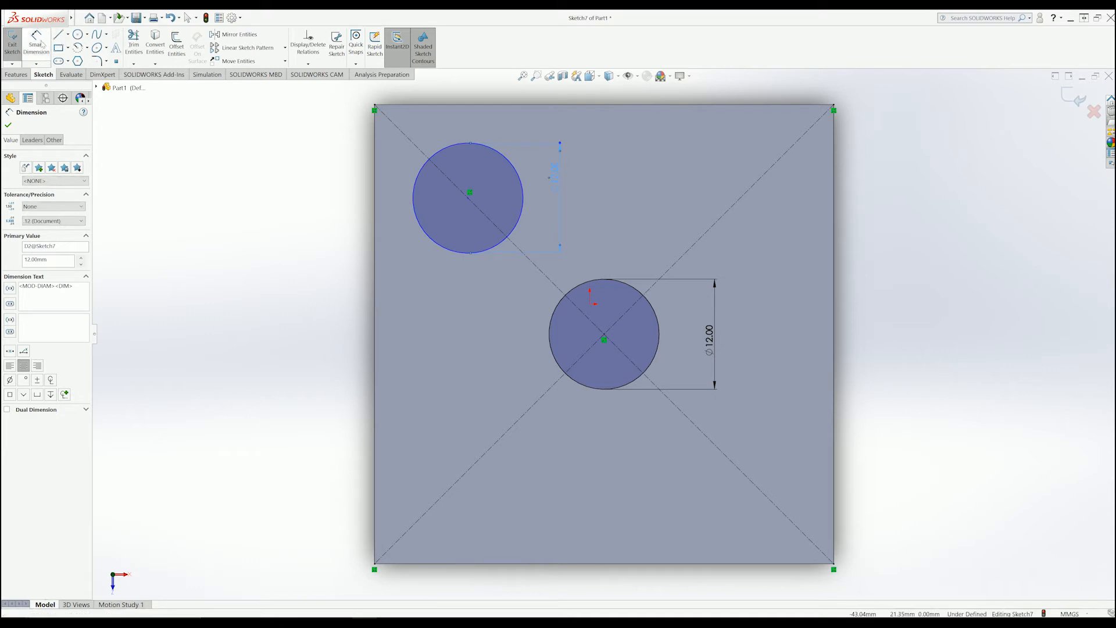
pyautogui.click(470, 192)
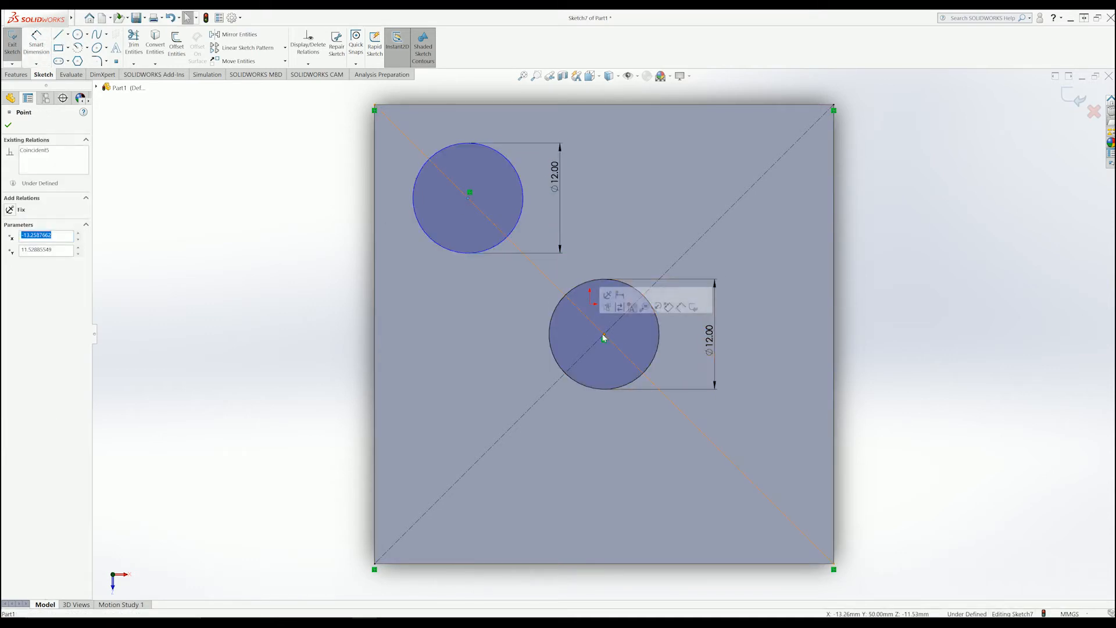
pyautogui.click(603, 337)
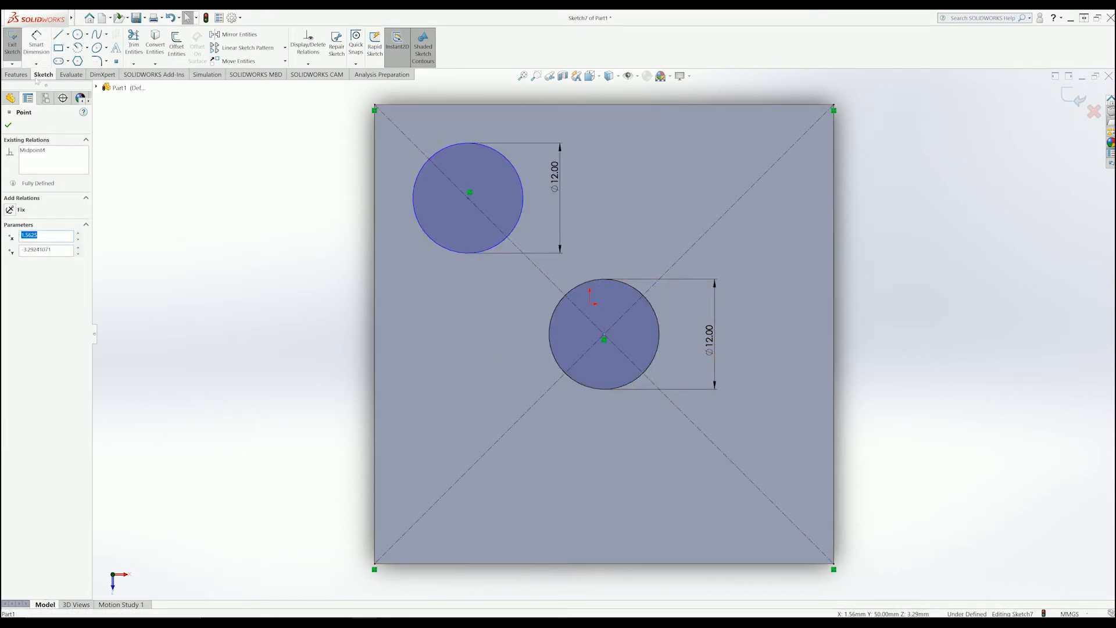
pyautogui.press('Escape')
# Dimension the distance between the centers of the upper-left and middle circles to 18 mm, measured along the diagonal.
pyautogui.click(36, 43)
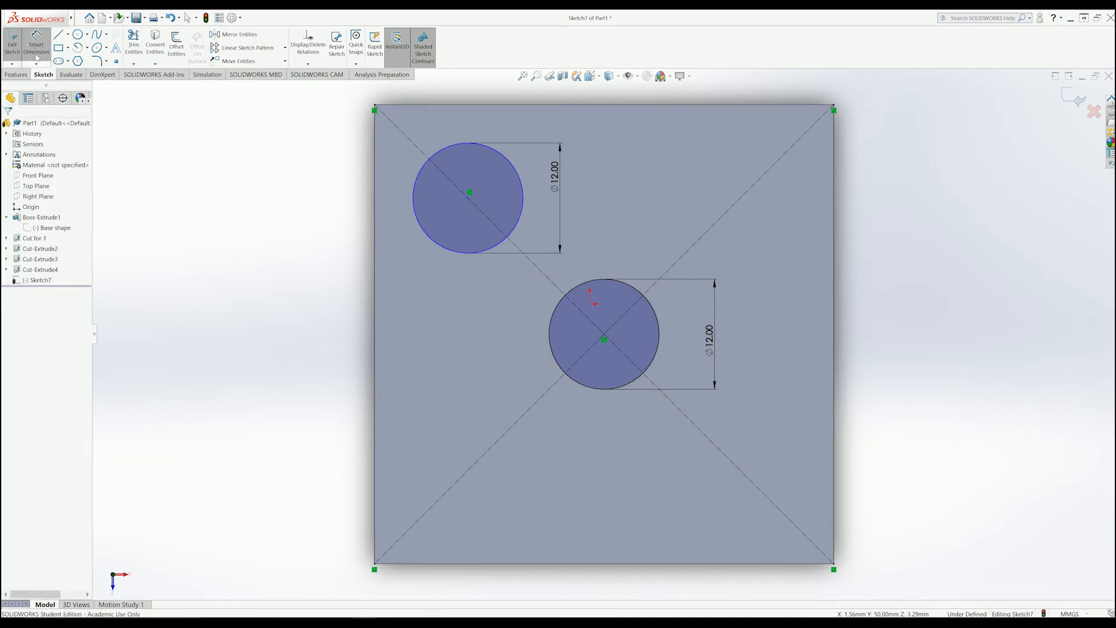
pyautogui.click(469, 195)
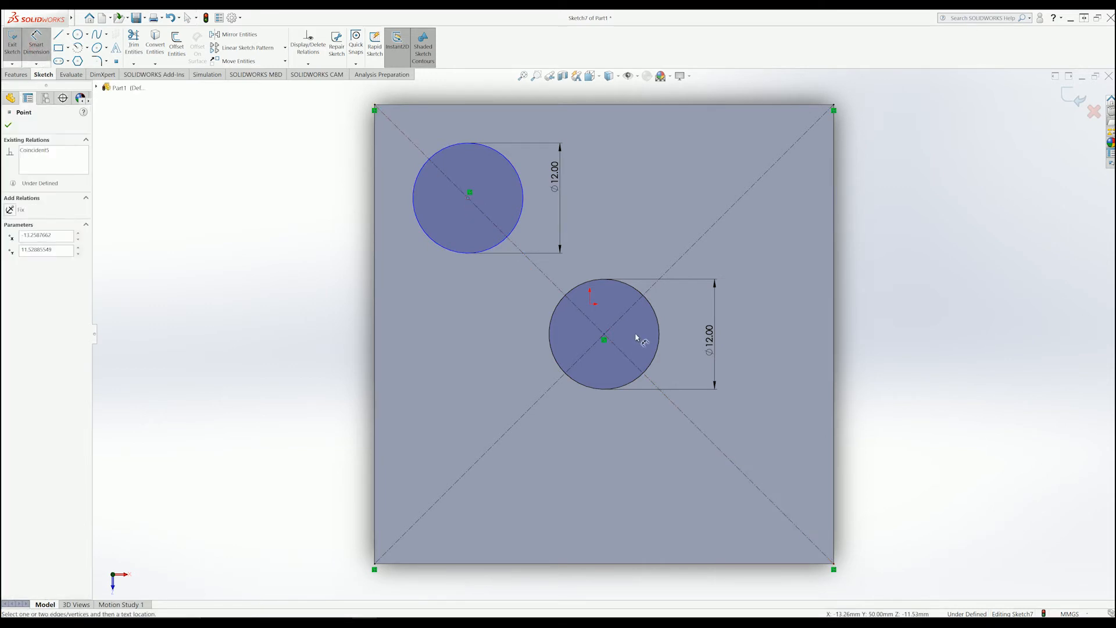
pyautogui.click(604, 337)
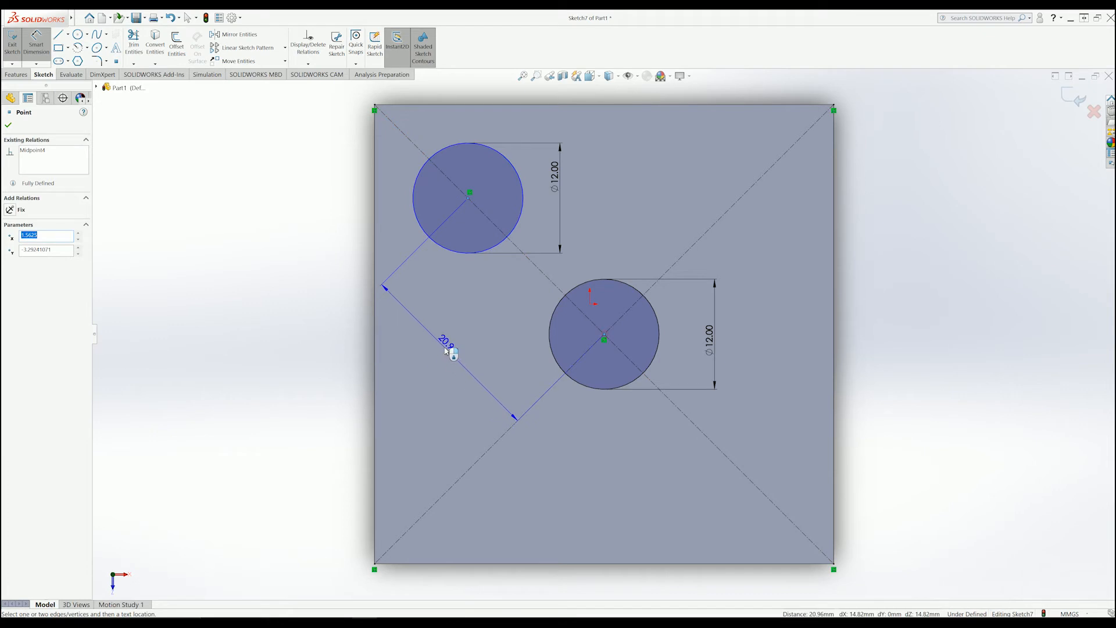
pyautogui.click(472, 372)
pyautogui.write('18')
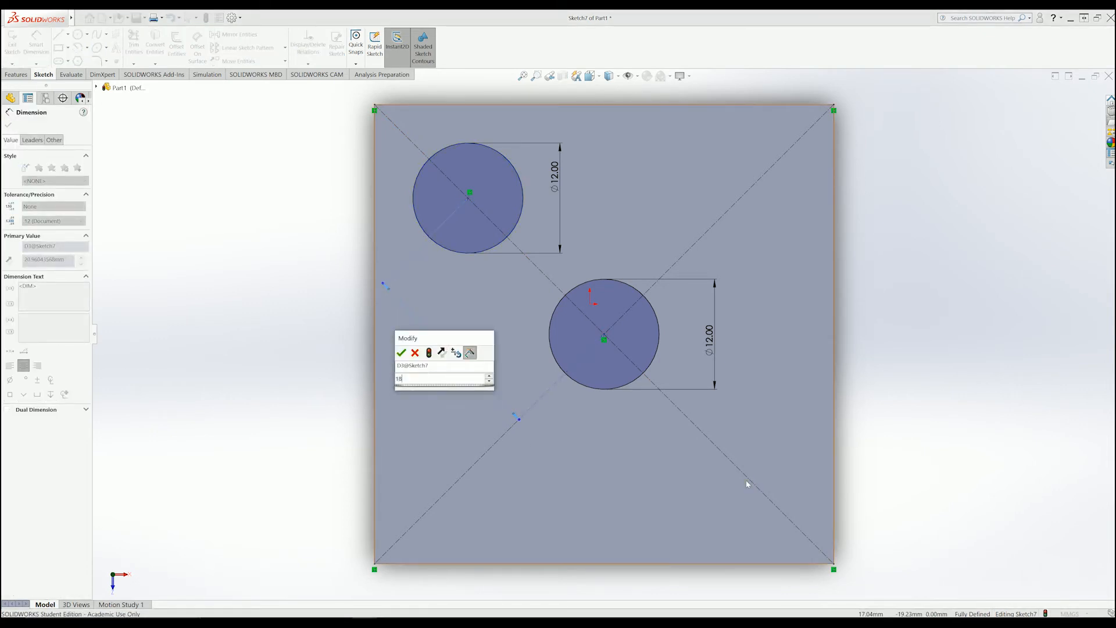
pyautogui.press('Return')
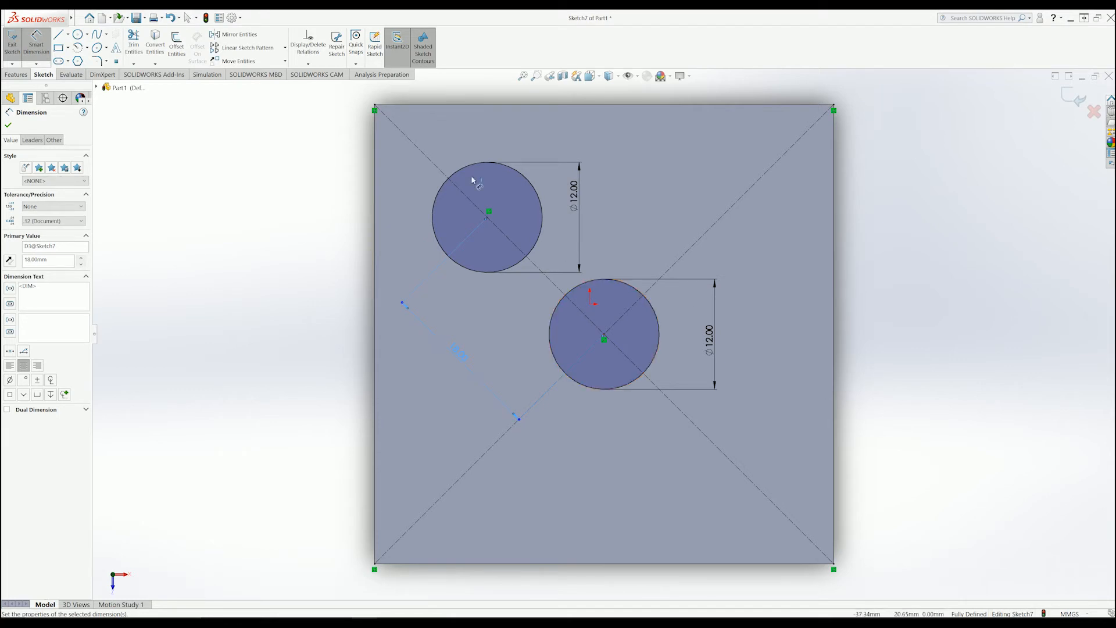
pyautogui.click(9, 124)
# Mirror the upper-left circle about the diagonal running from the face's lower-left to upper-right corner.
pyautogui.click(233, 34)
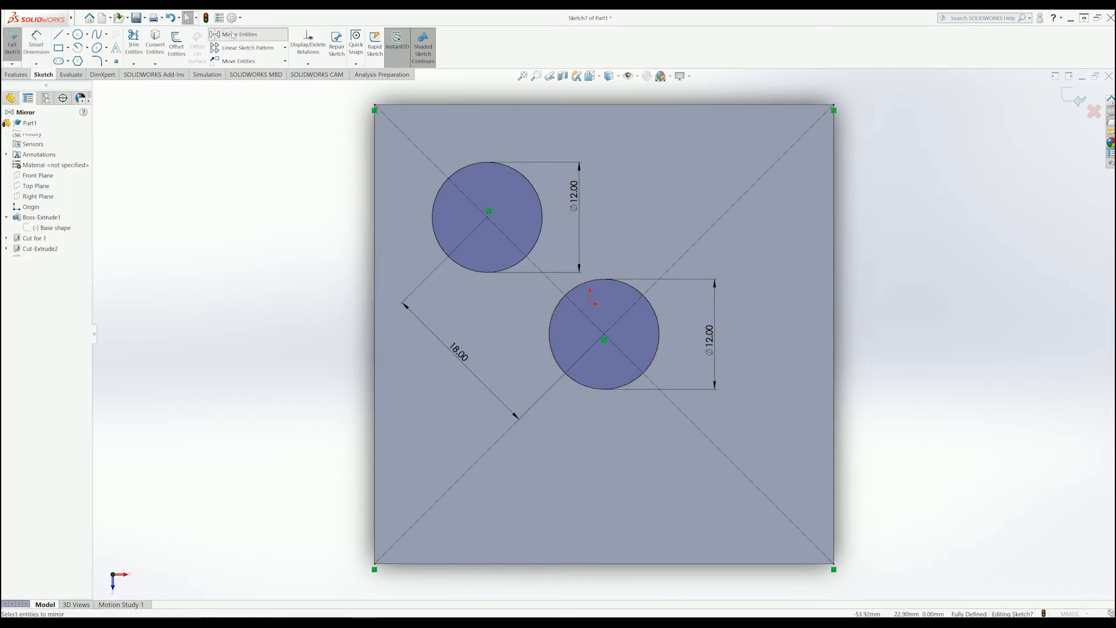
pyautogui.click(488, 271)
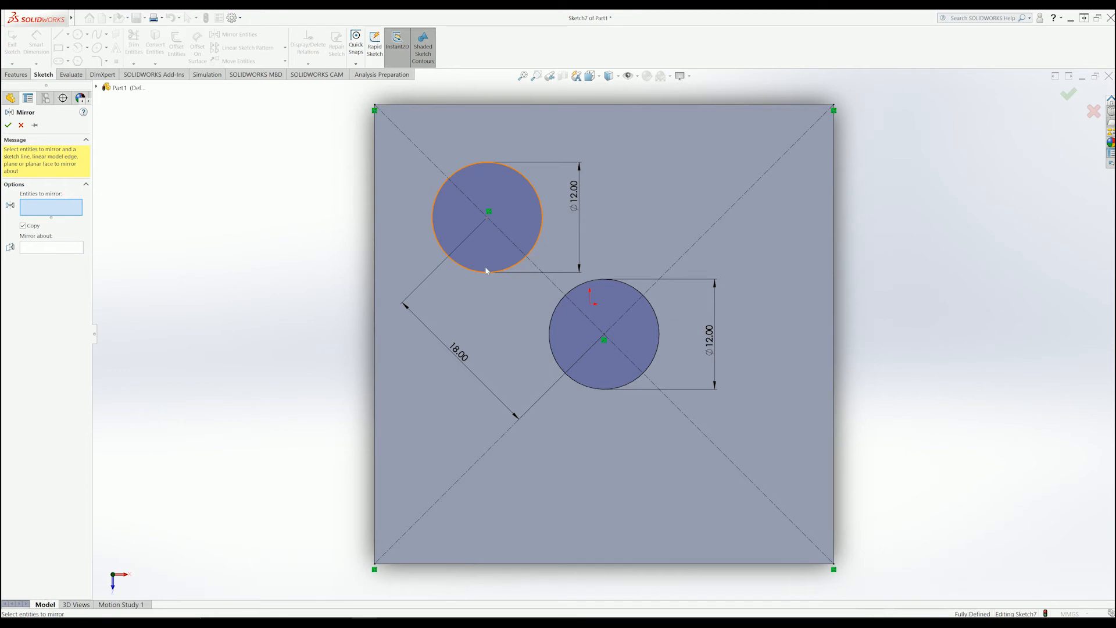
pyautogui.click(73, 250)
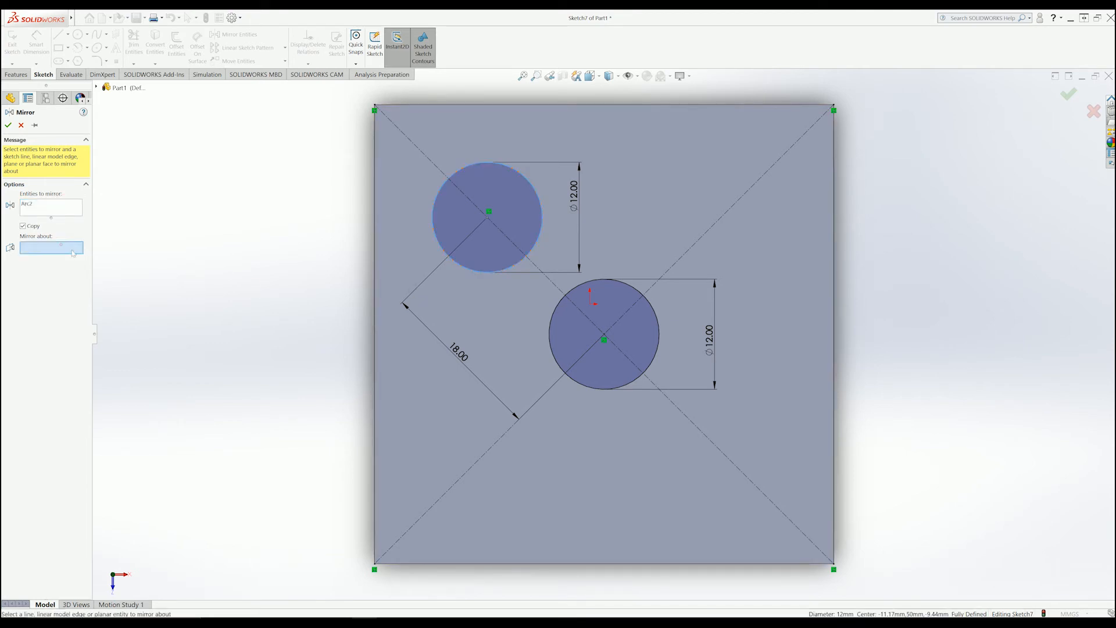
pyautogui.click(493, 450)
pyautogui.click(8, 126)
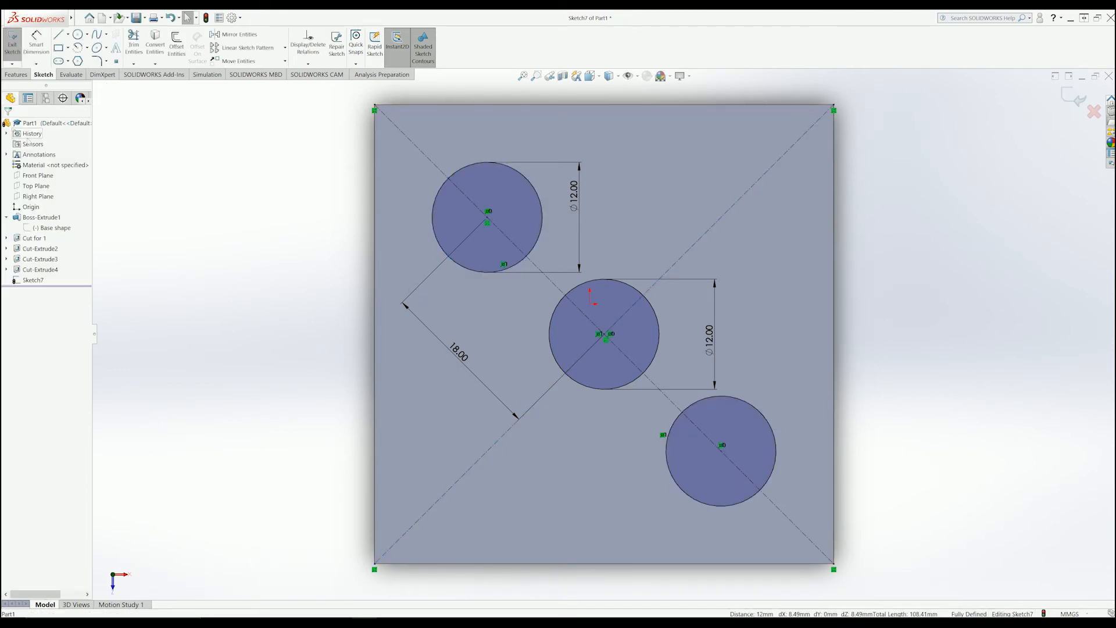
# Exit the three-circle sketch and rename it "Sketch for 3".
pyautogui.moveTo(1023, 195); pyautogui.dragTo(968, 207, button='middle')
pyautogui.click(1073, 99)
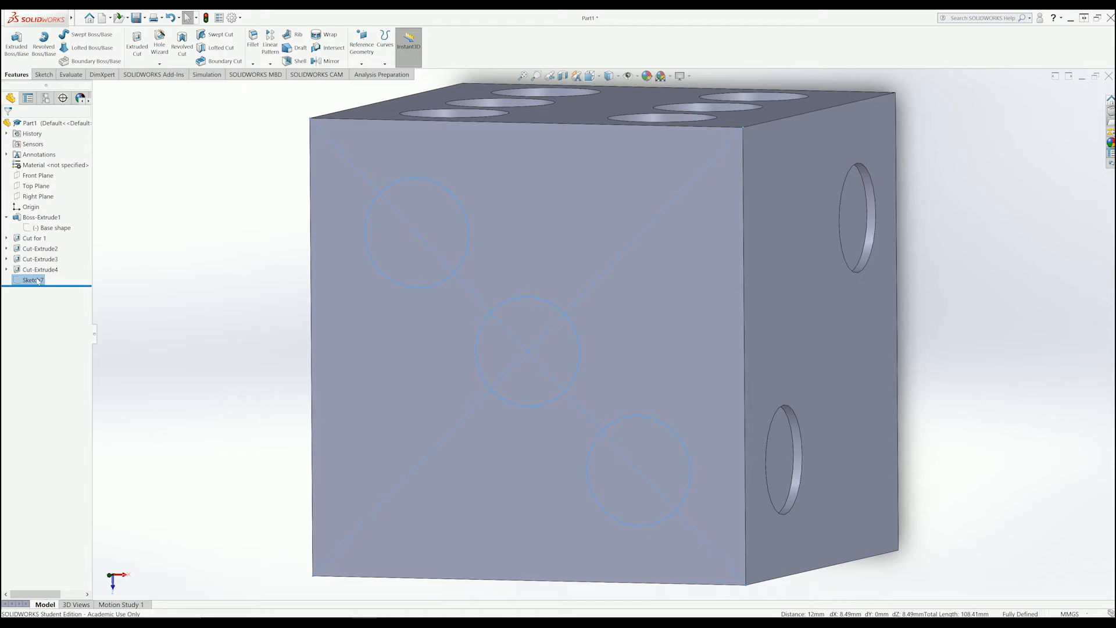
pyautogui.click(37, 281)
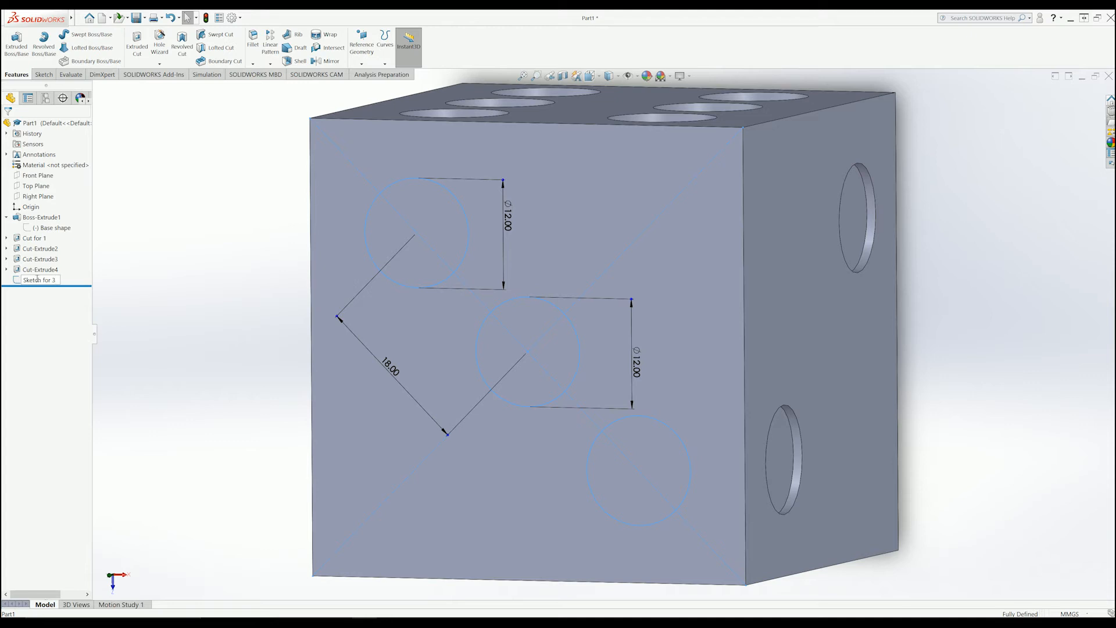
pyautogui.click(161, 294)
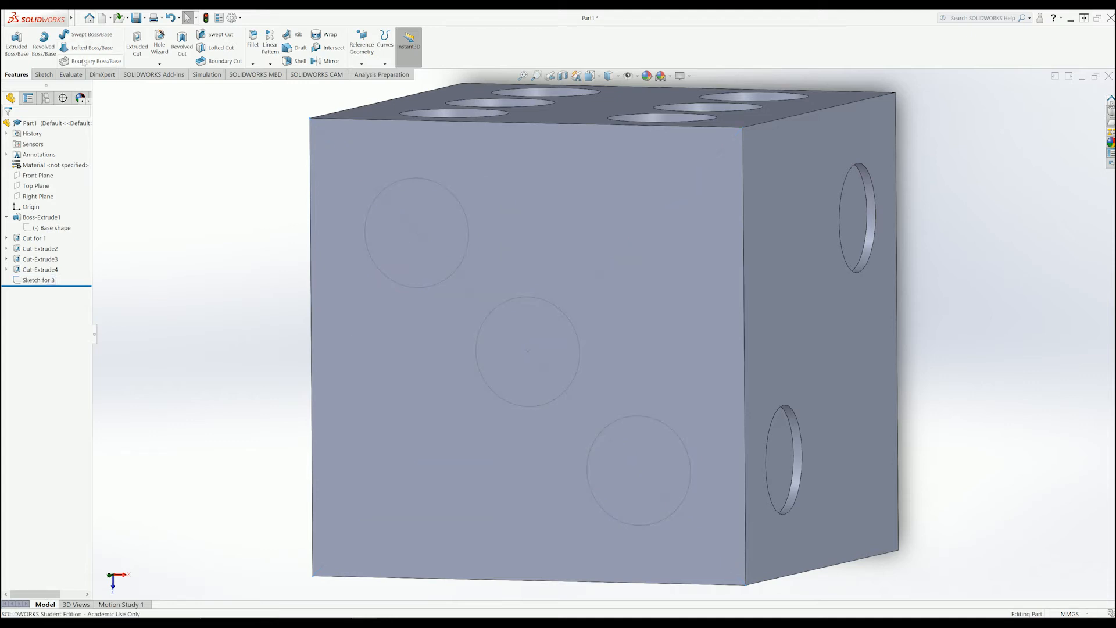
# Extrude-cut the "Sketch for 3" circles as a blind cut 1 mm deep into the cube.
pyautogui.click(137, 46)
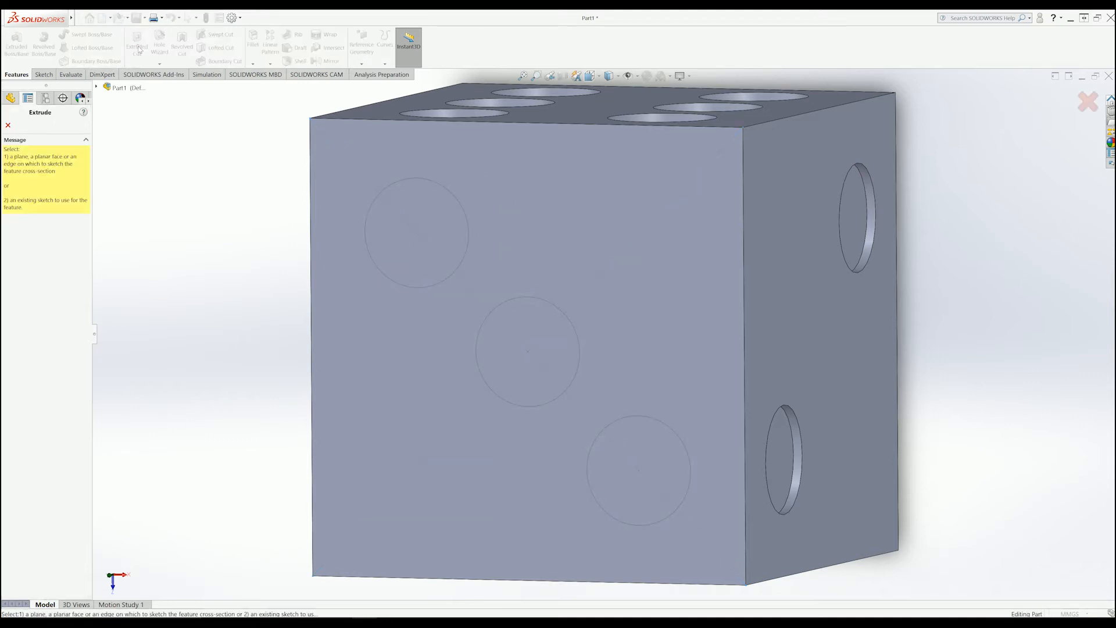
pyautogui.click(96, 87)
pyautogui.click(138, 234)
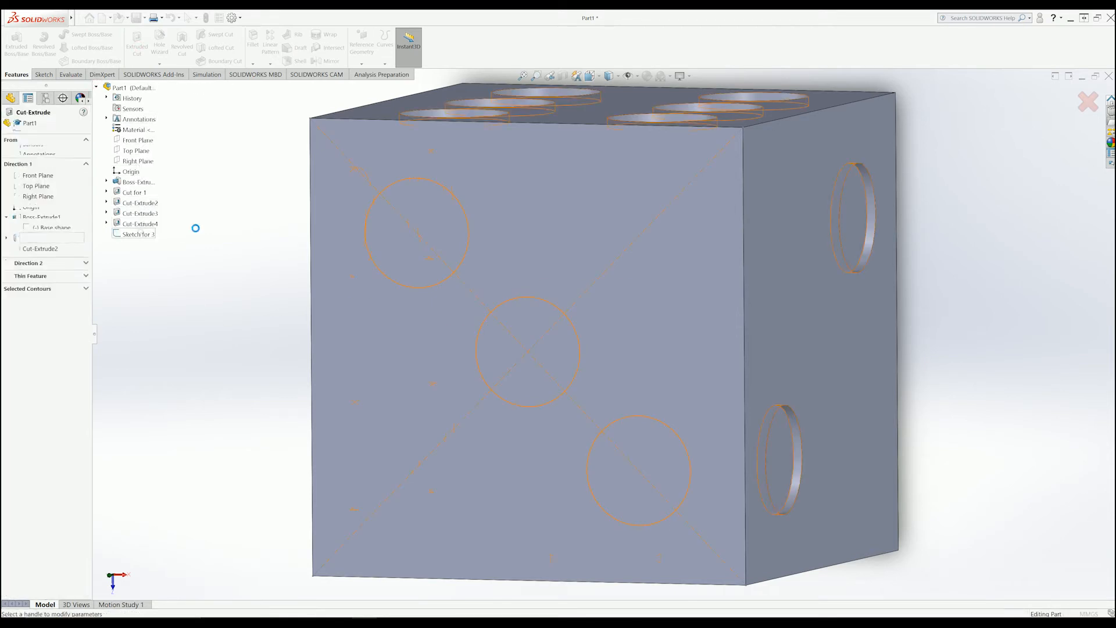
pyautogui.moveTo(329, 276); pyautogui.dragTo(277, 280, button='middle')
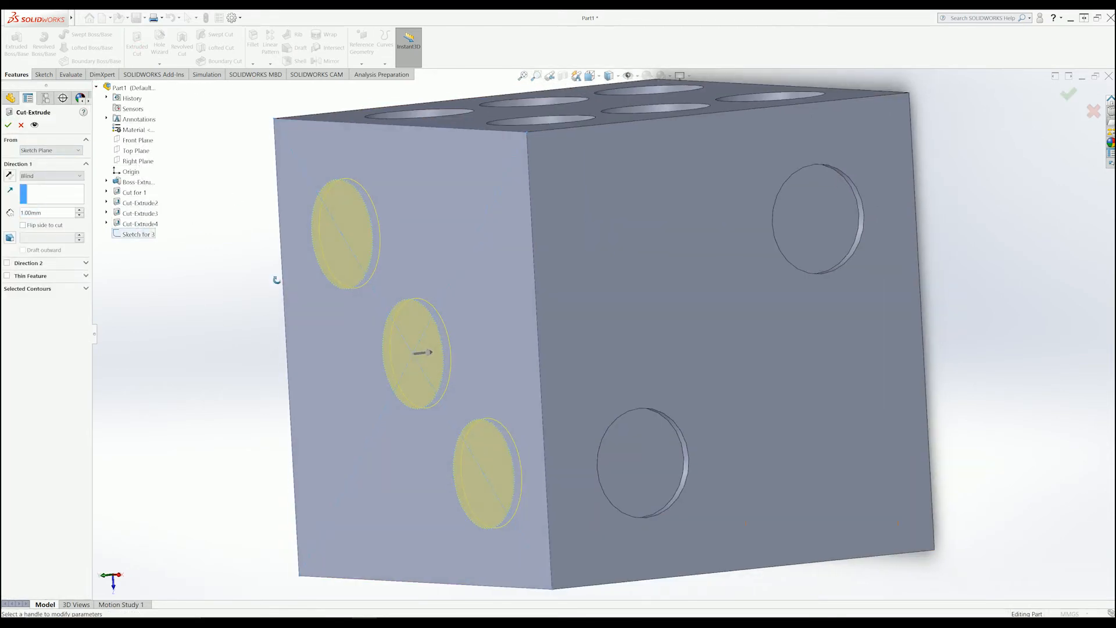
pyautogui.click(8, 127)
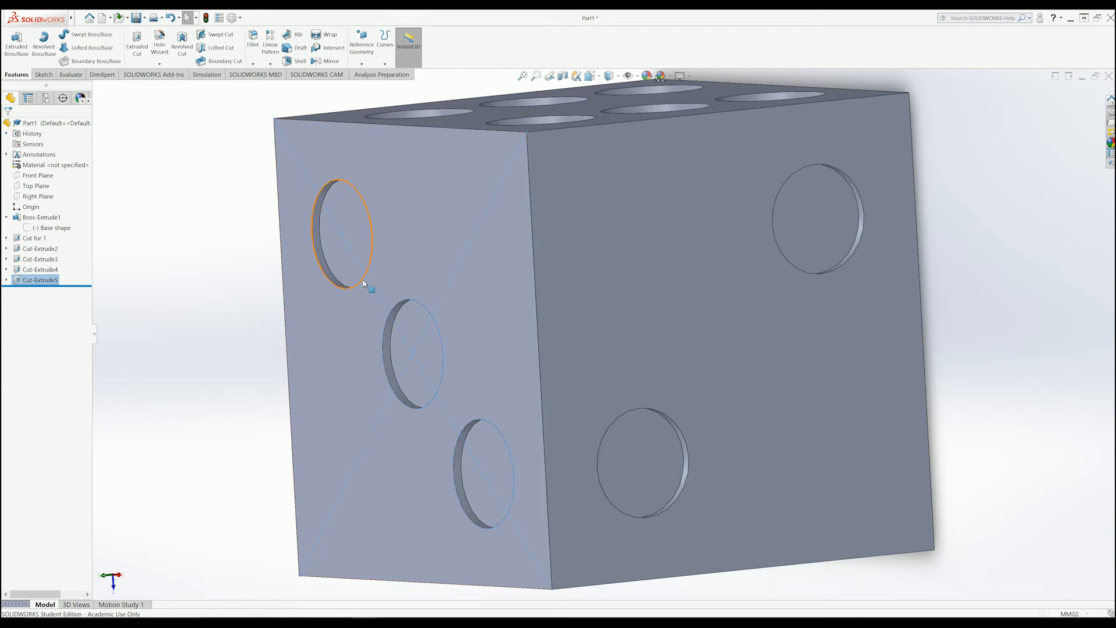
# Start a new sketch on the cube's remaining blank face and orient the view normal to it.
pyautogui.moveTo(246, 282); pyautogui.dragTo(280, 300, button='middle')
pyautogui.moveTo(809, 449); pyautogui.dragTo(587, 463, button='middle')
pyautogui.click(719, 363)
pyautogui.click(746, 343)
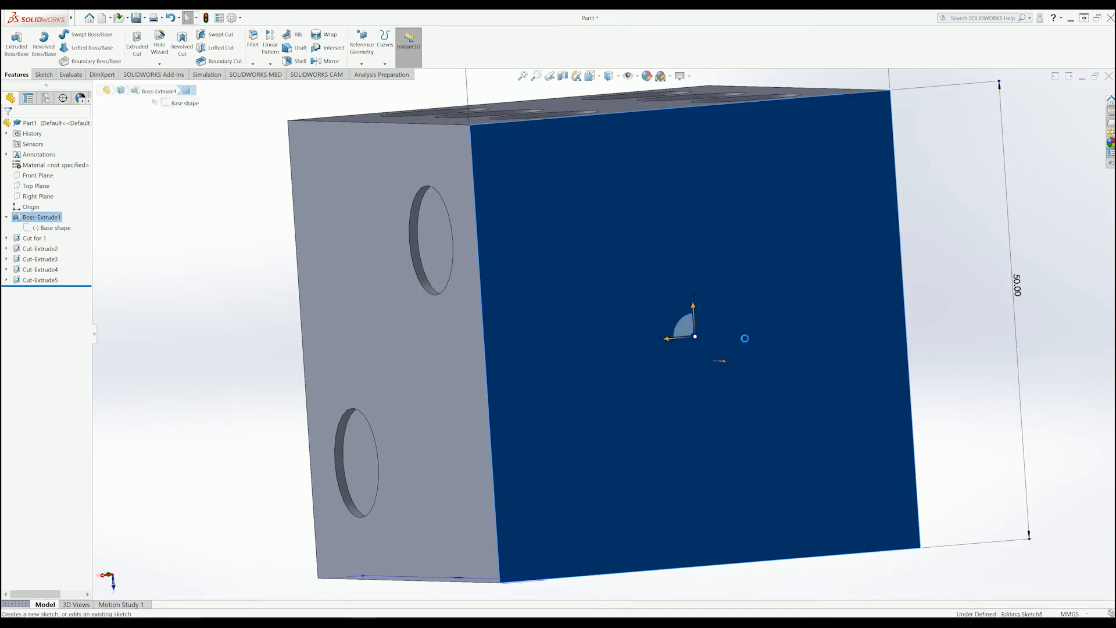
pyautogui.press('space')
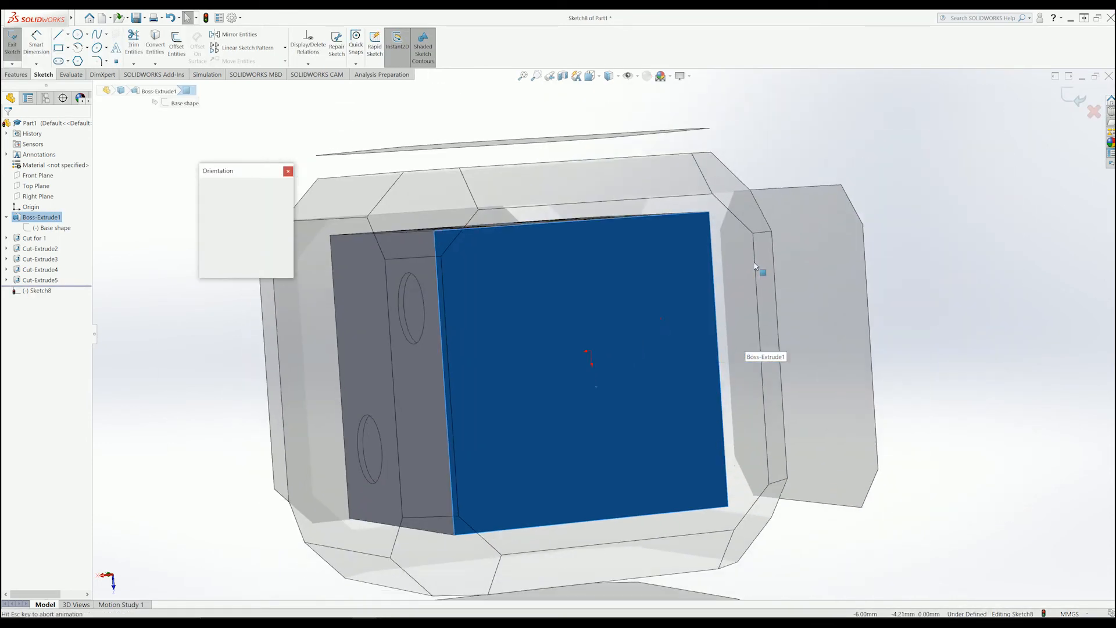
pyautogui.click(287, 229)
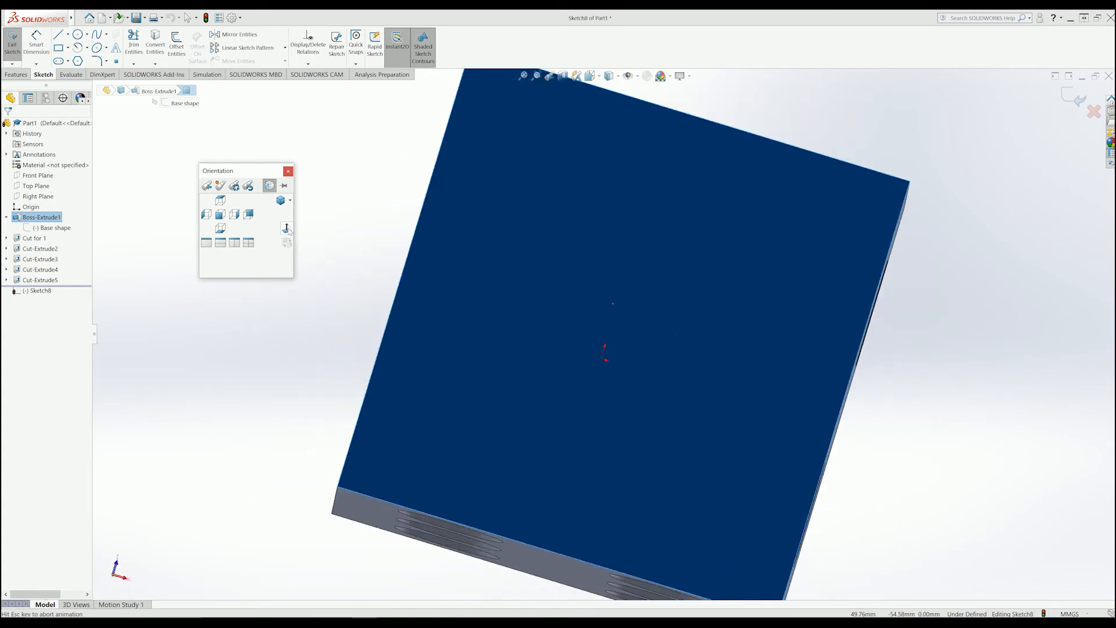
# Draw a diagonal construction line from the new face's upper-left corner to its lower-right corner.
pyautogui.click(58, 36)
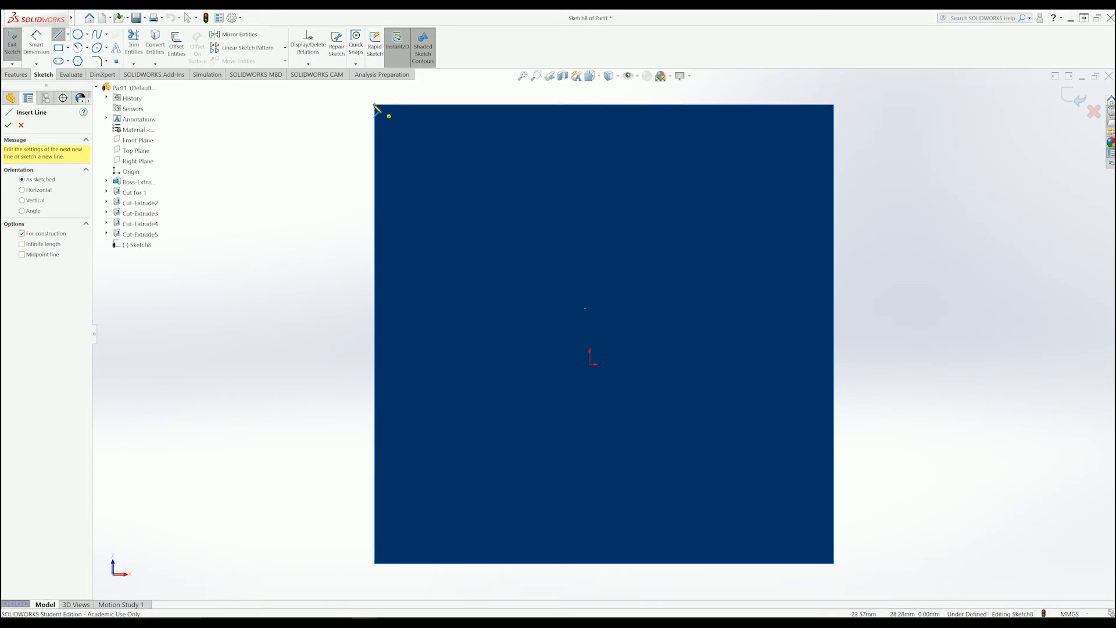
pyautogui.moveTo(375, 105); pyautogui.dragTo(833, 563)
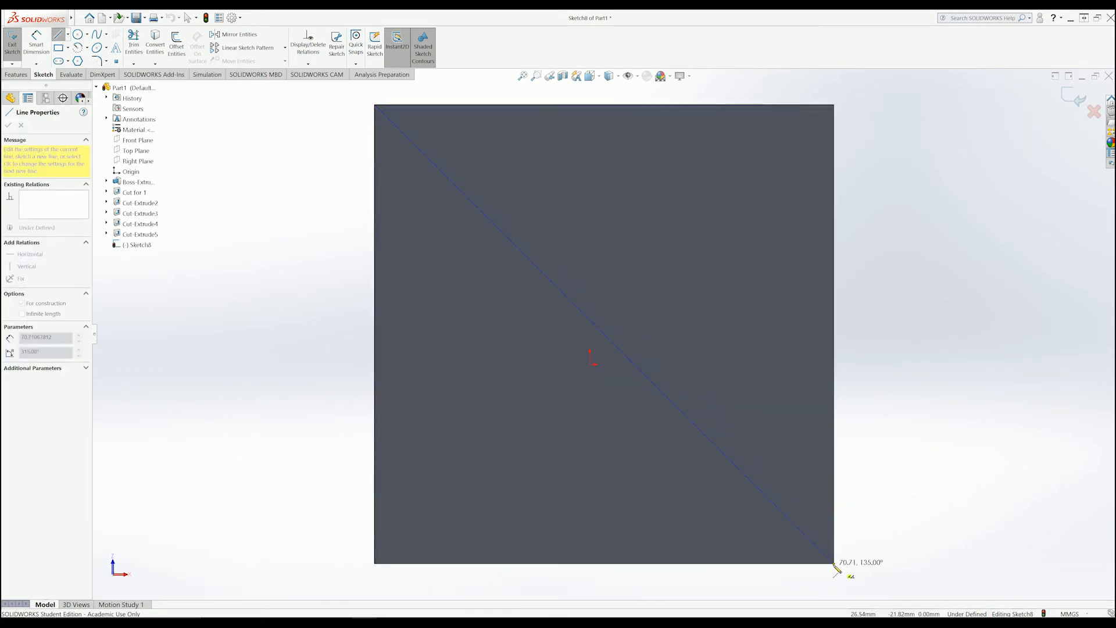
pyautogui.press('Escape')
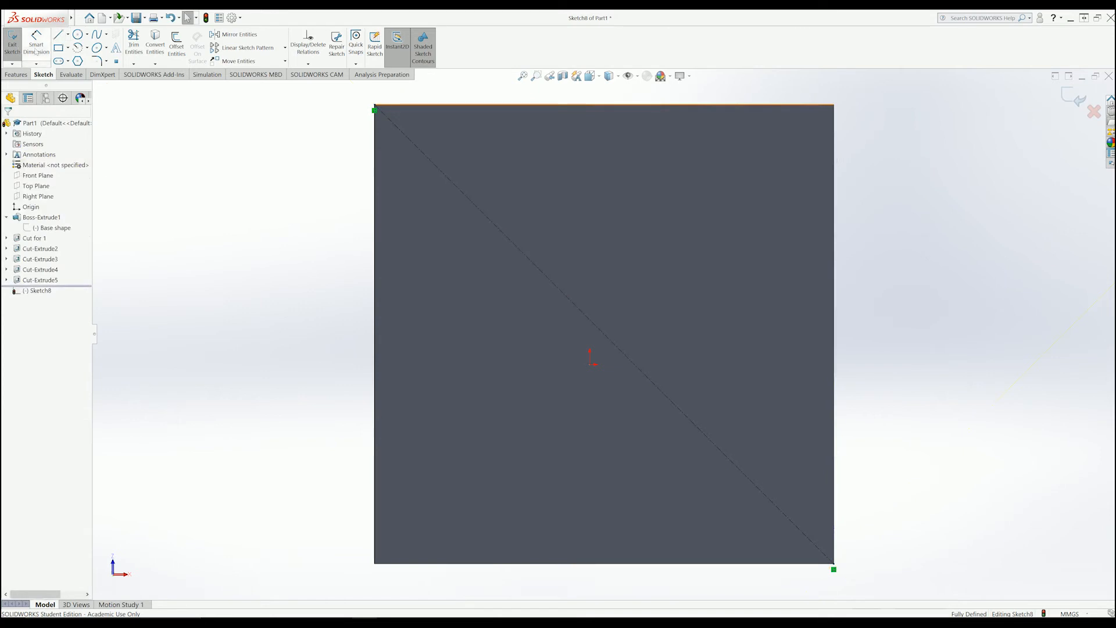
# Draw a crossing construction line from the new face's upper-right corner to its lower-left corner.
pyautogui.click(63, 36)
pyautogui.click(22, 233)
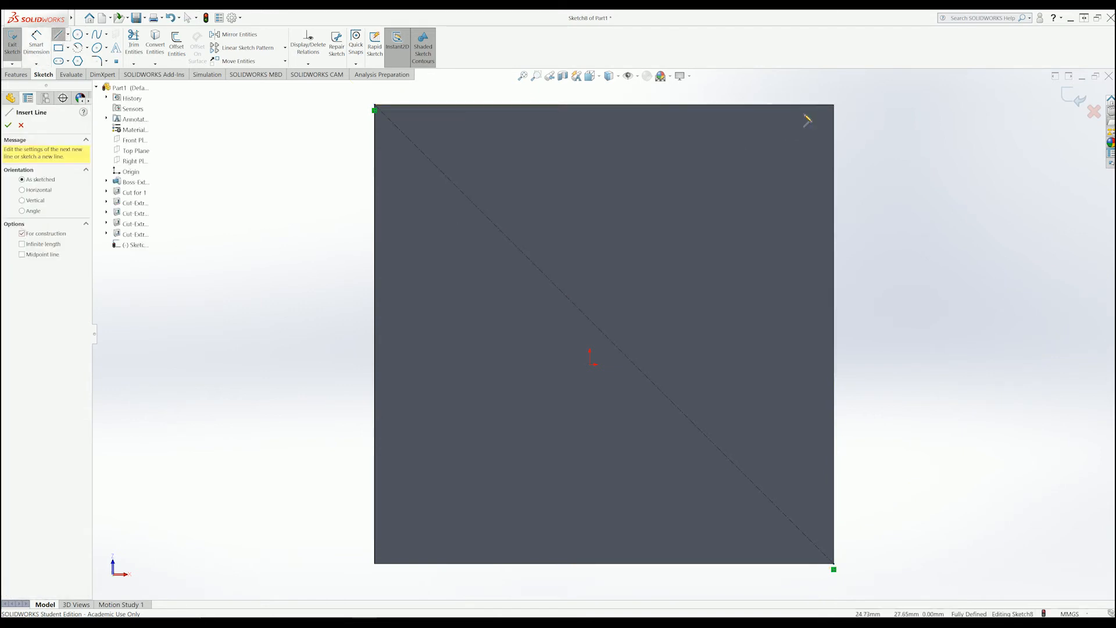
pyautogui.click(835, 105)
pyautogui.click(375, 564)
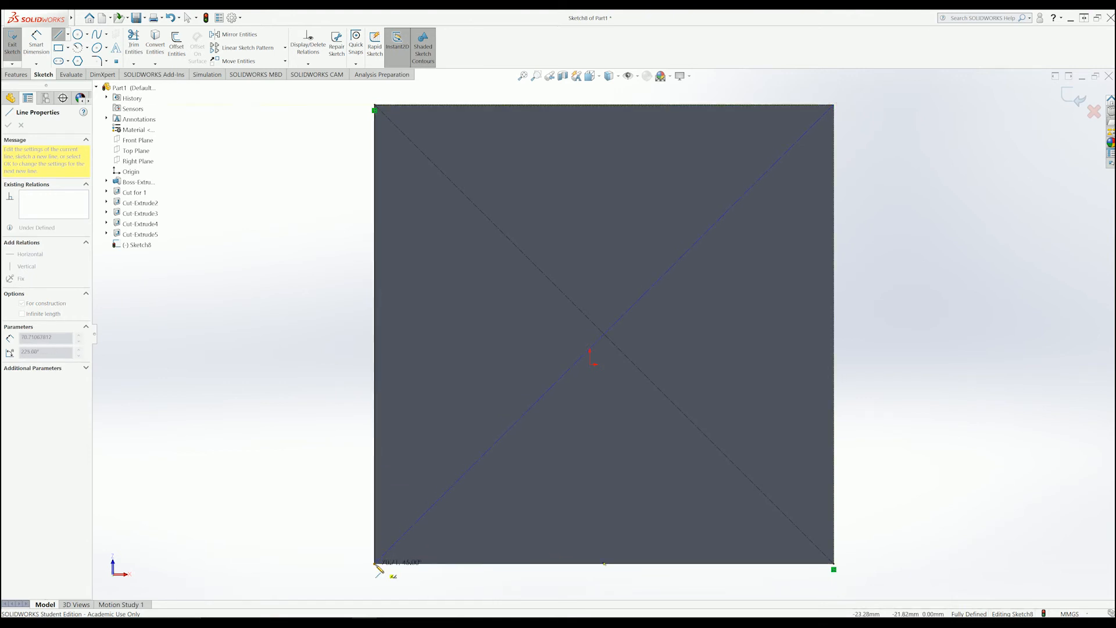
# Sketch a circle about 9.6 mm in diameter, centred near the crossing of the two construction diagonals.
pyautogui.press('Escape')
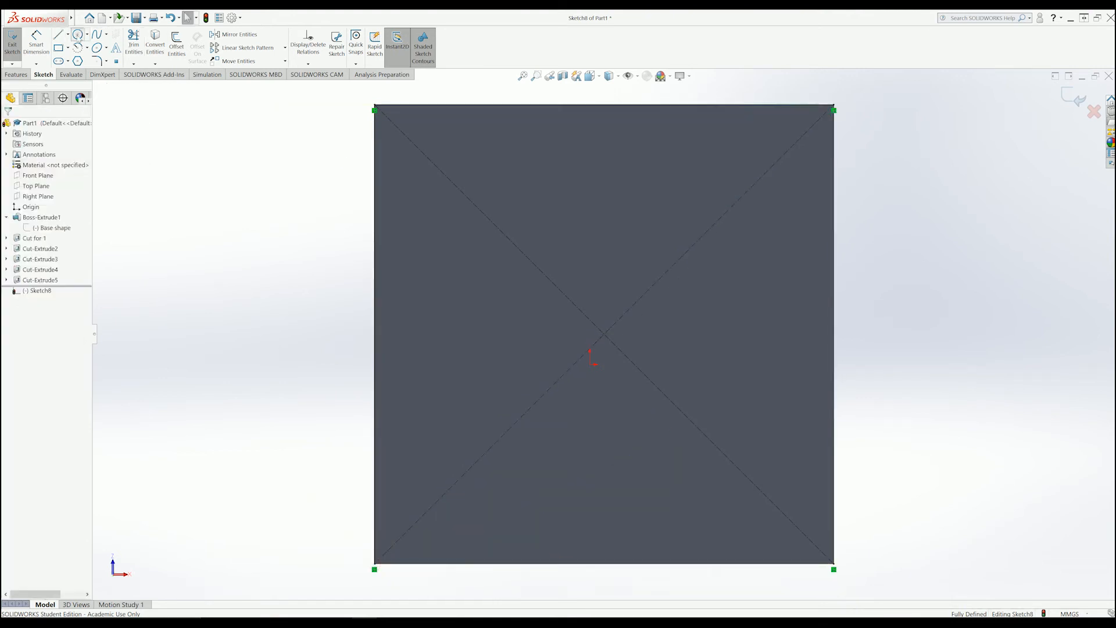
pyautogui.click(77, 35)
pyautogui.click(607, 330)
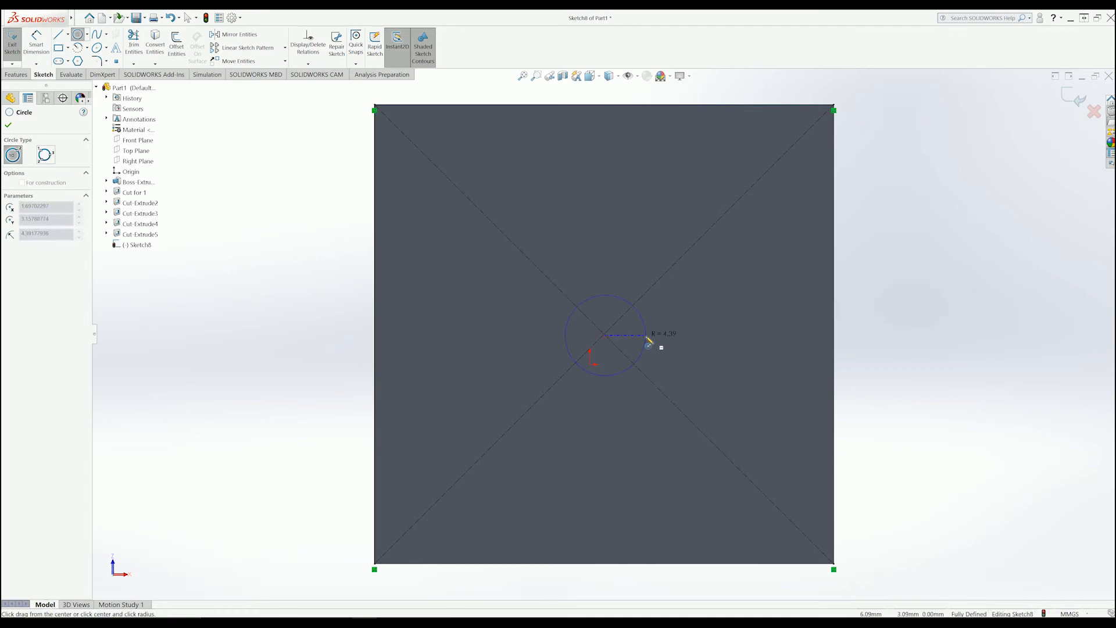
pyautogui.click(650, 340)
pyautogui.press('Escape')
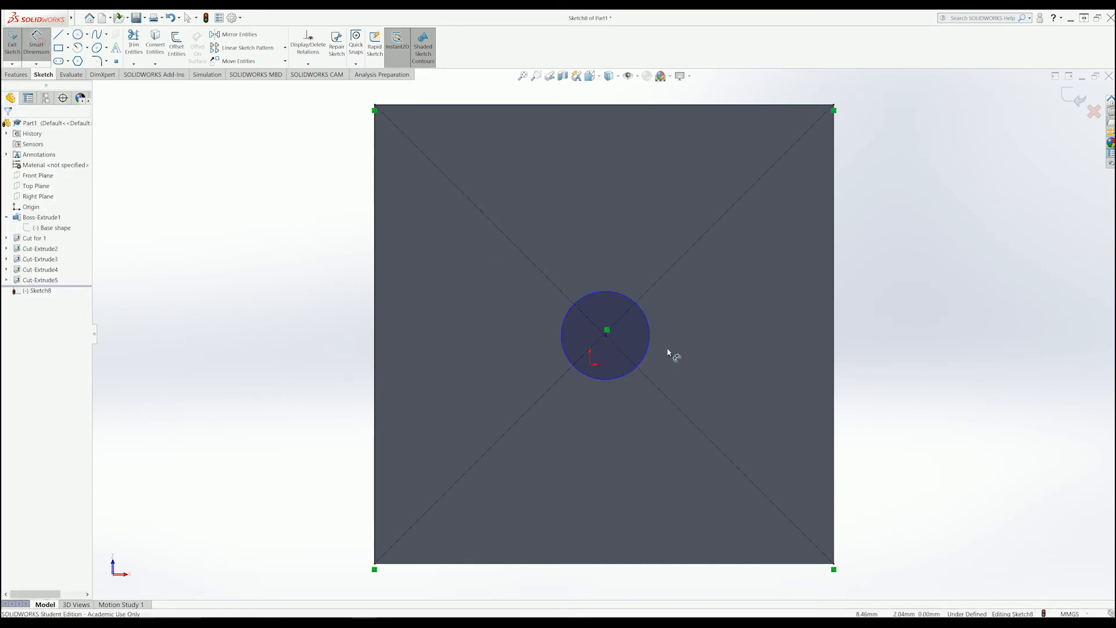
# Dimension the central circle's diameter as 12 mm.
pyautogui.click(652, 338)
pyautogui.click(693, 354)
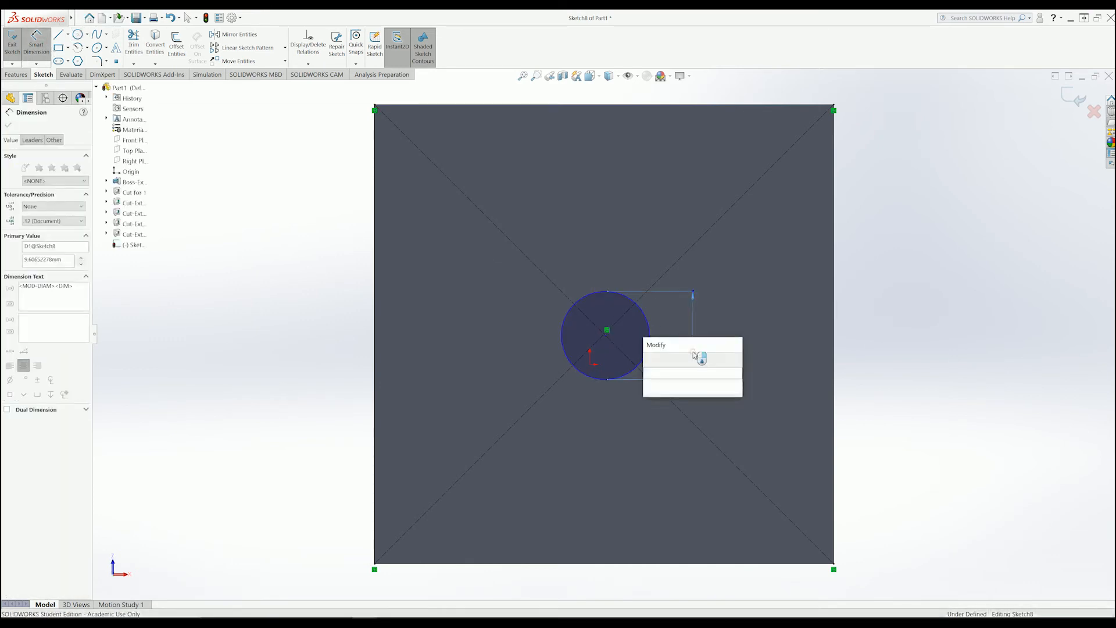
pyautogui.write('12')
pyautogui.press('Return')
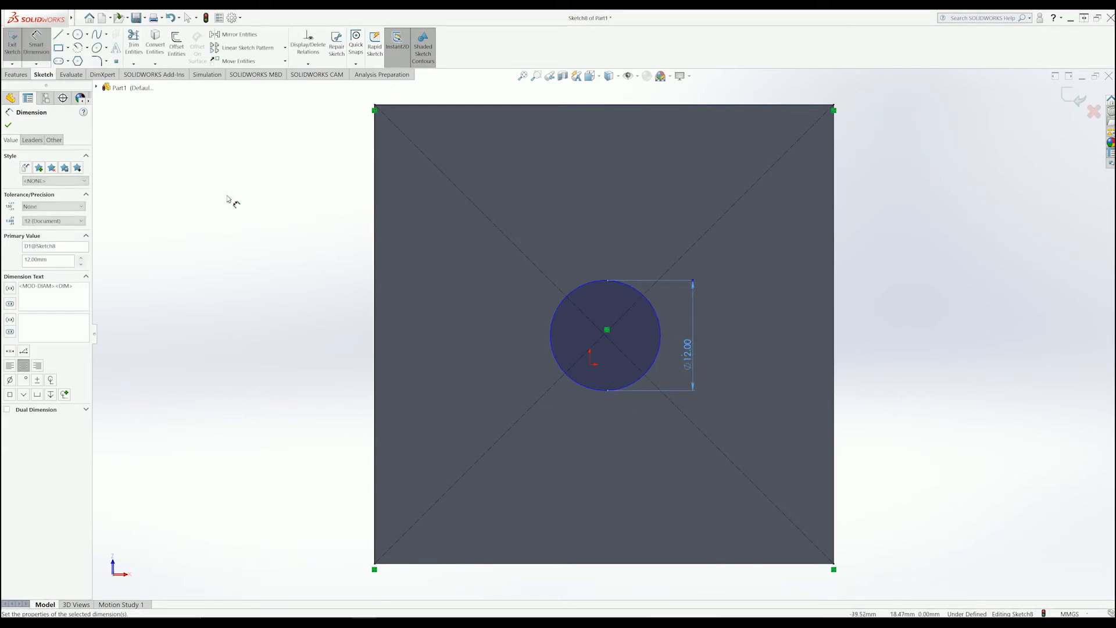
# Sketch a second circle about 9.9 mm in diameter, centred on the diagonal near the face's upper-left corner.
pyautogui.click(77, 35)
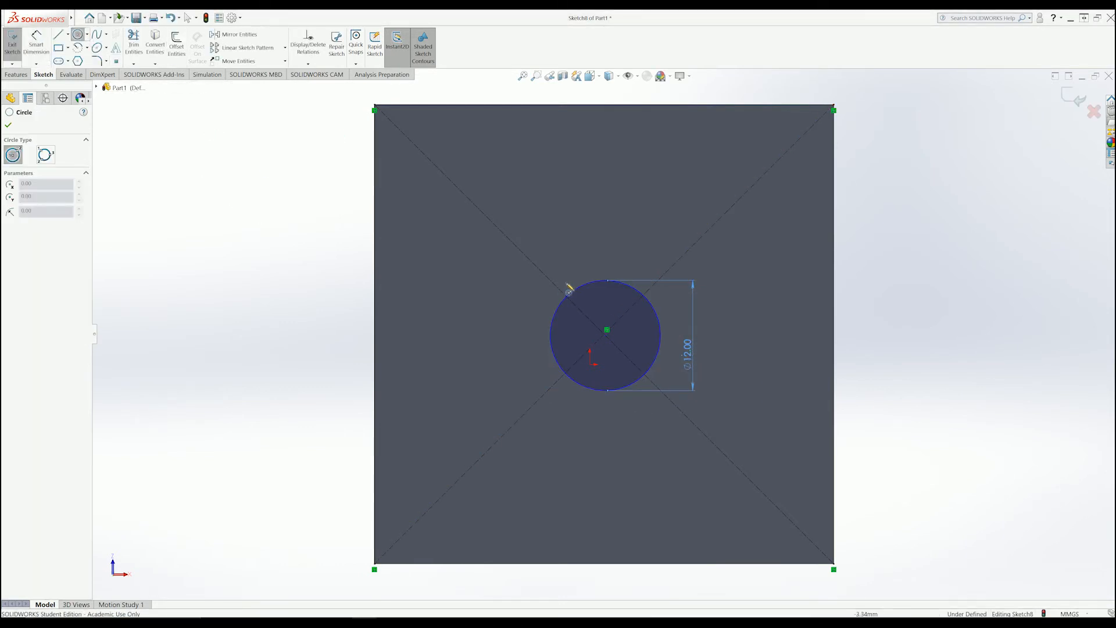
pyautogui.click(472, 203)
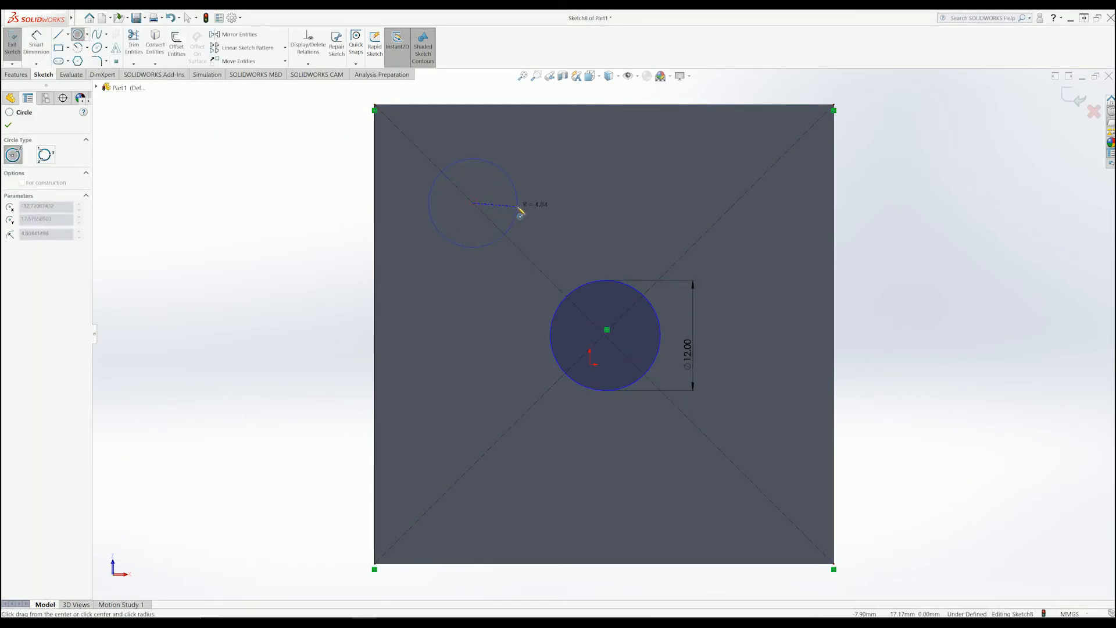
pyautogui.click(520, 209)
pyautogui.press('Escape')
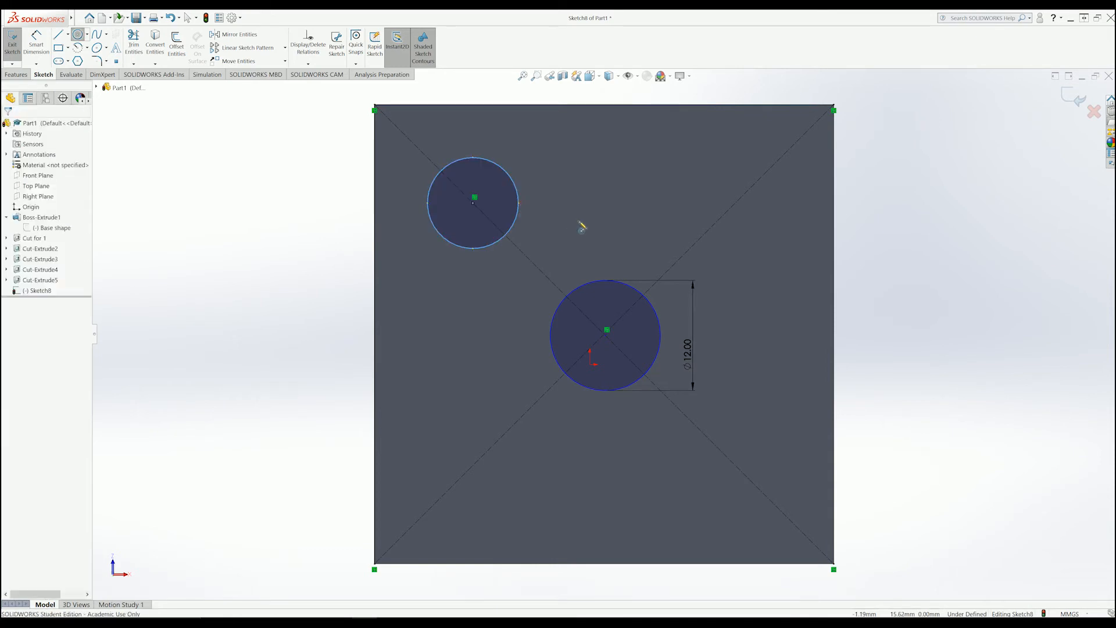
# Dimension the upper-left circle's diameter as 12 mm.
pyautogui.click(41, 41)
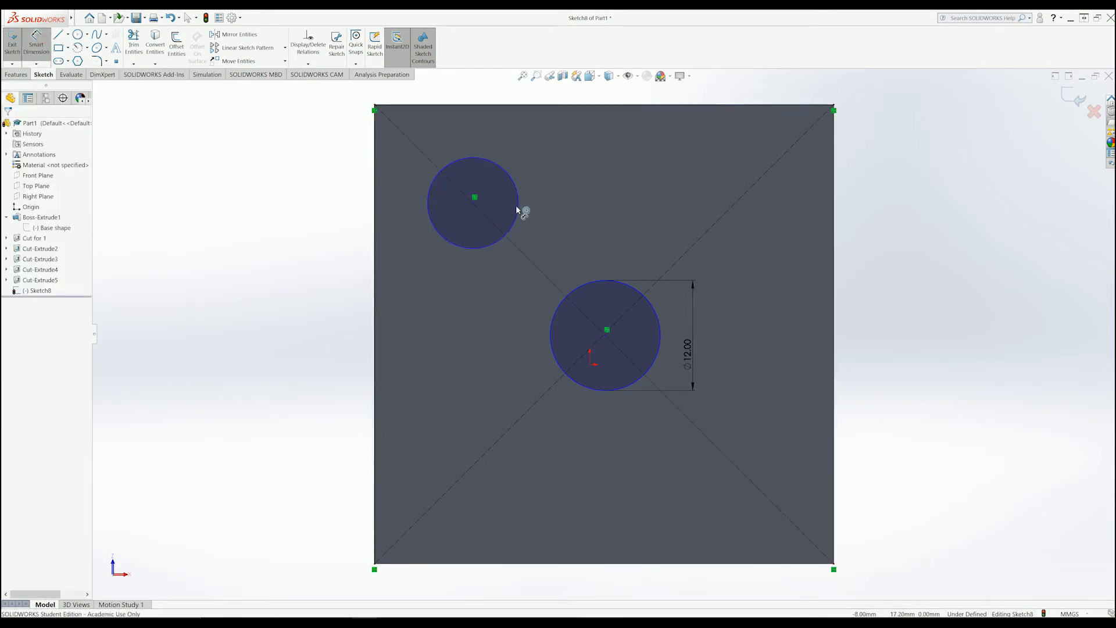
pyautogui.click(521, 209)
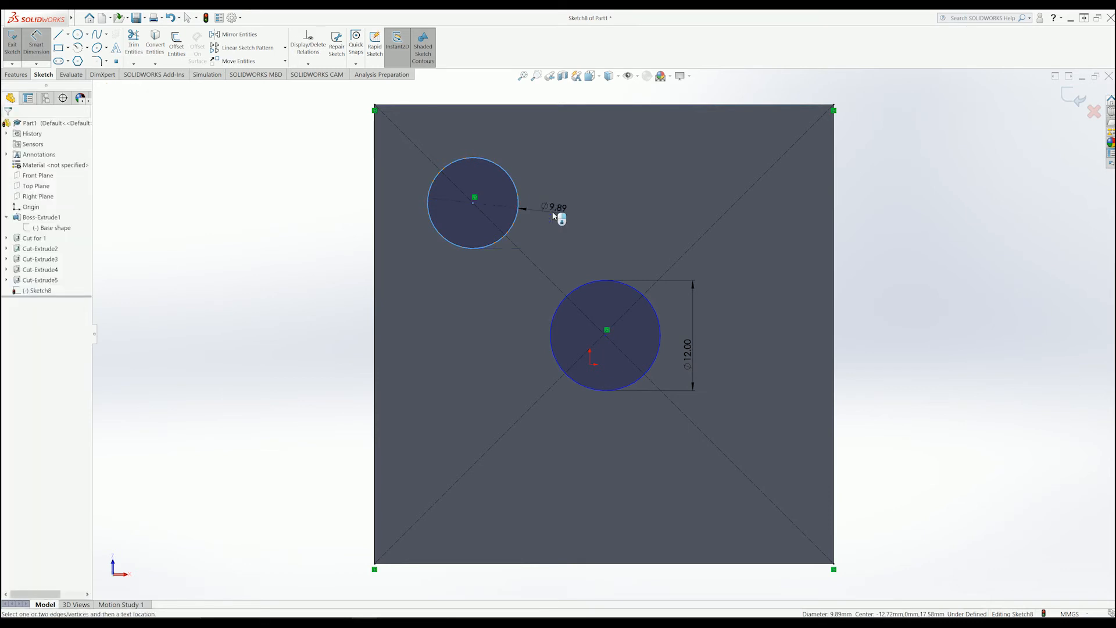
pyautogui.click(552, 216)
pyautogui.write('12')
pyautogui.press('Return')
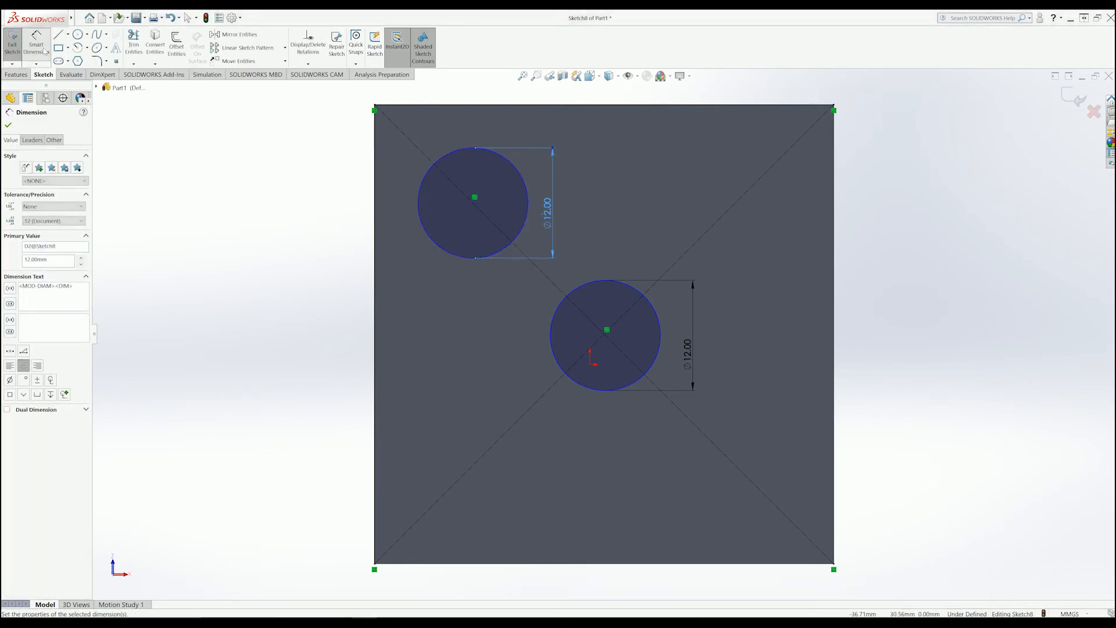
# Dimension the distance between the centres of the two circles along the diagonal as 18 mm.
pyautogui.click(44, 50)
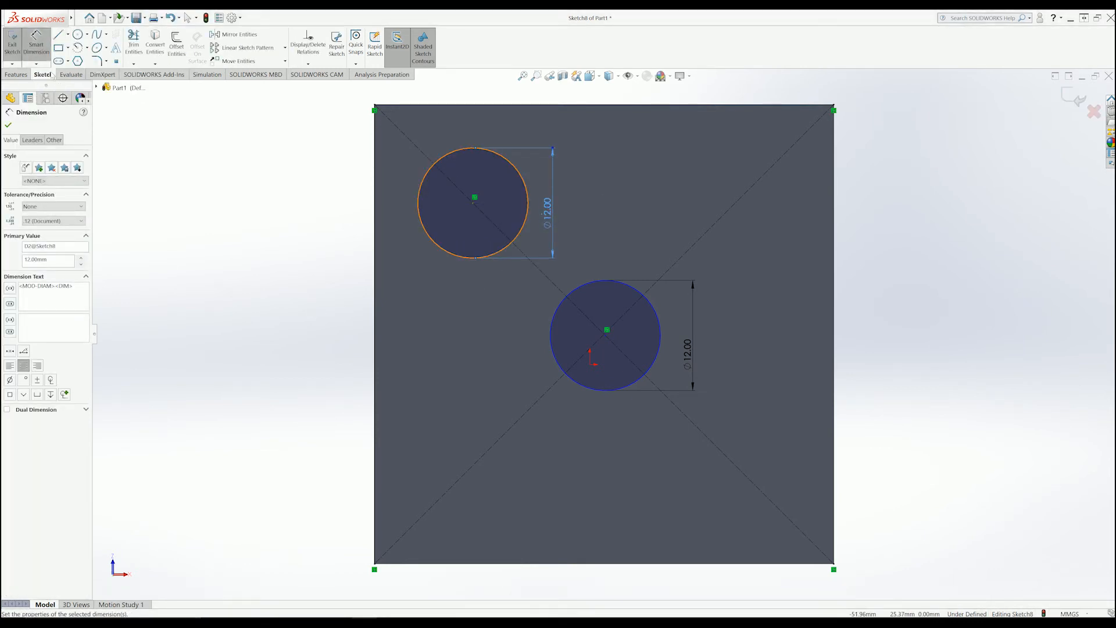
pyautogui.click(33, 47)
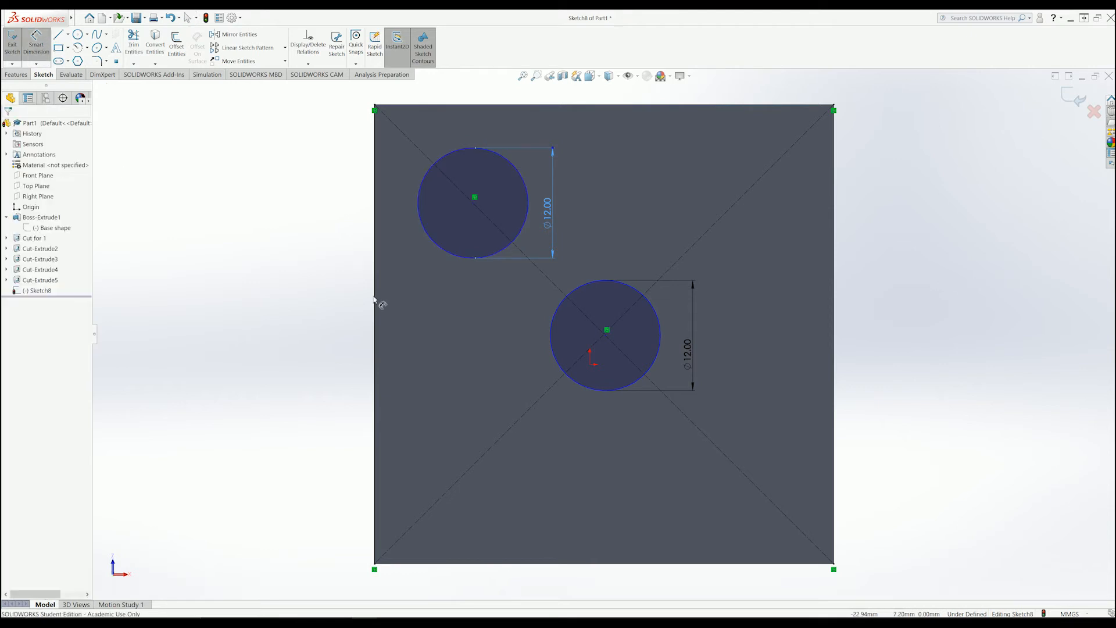
pyautogui.click(474, 198)
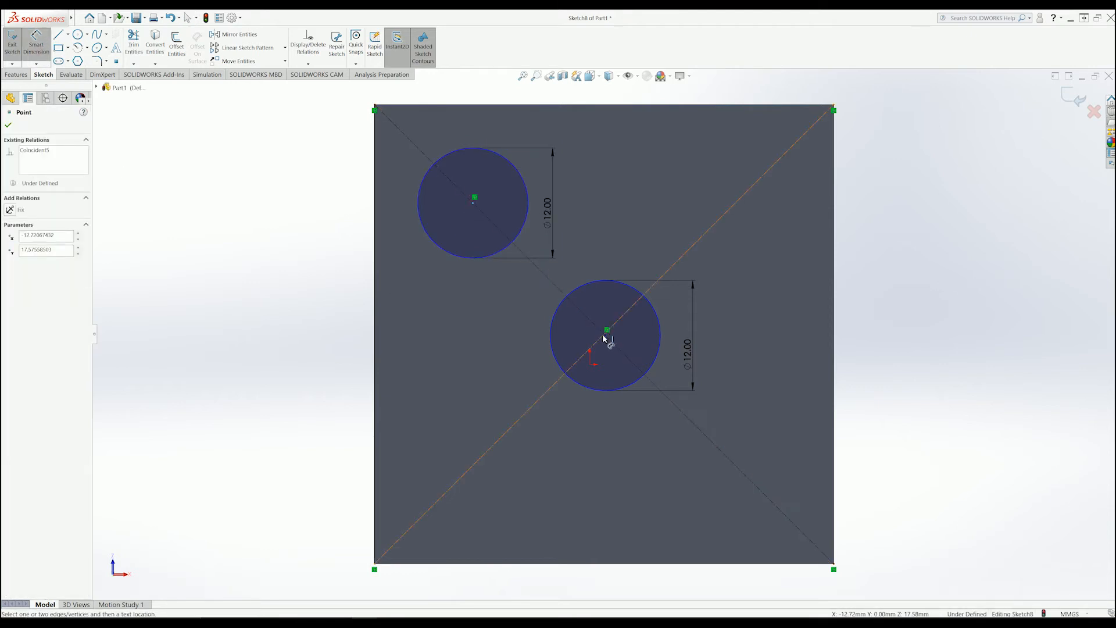
pyautogui.click(604, 337)
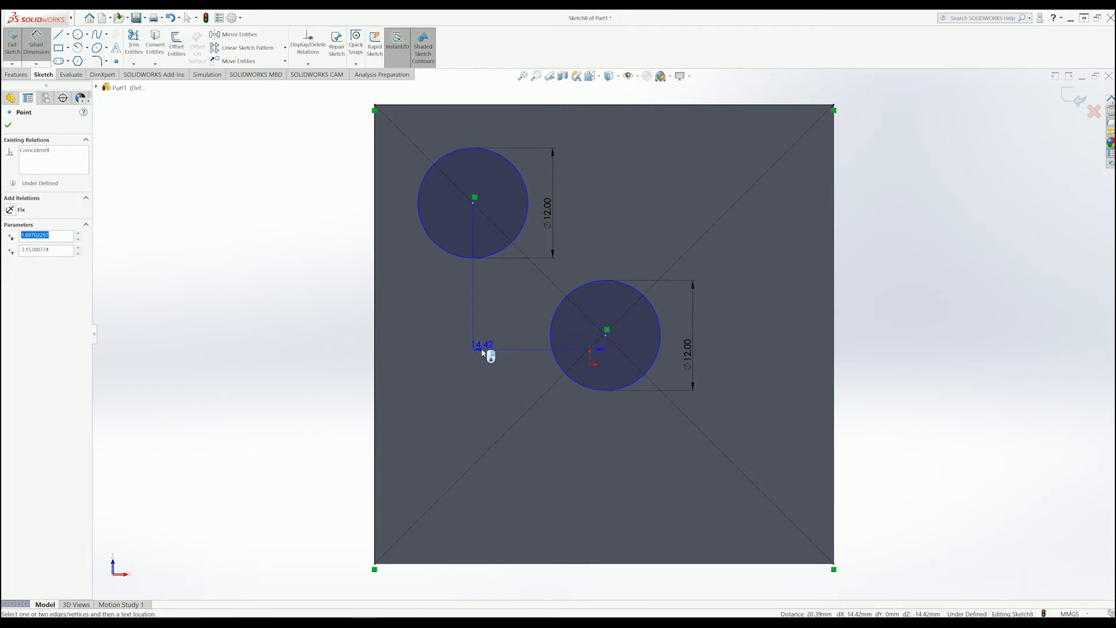
pyautogui.click(467, 353)
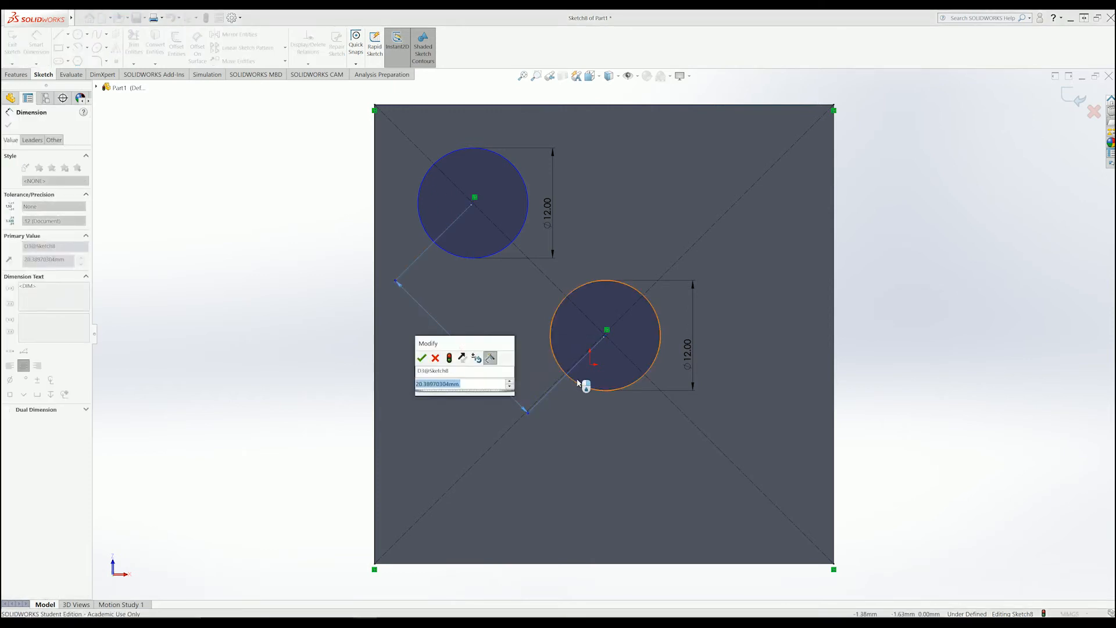
pyautogui.write('1')
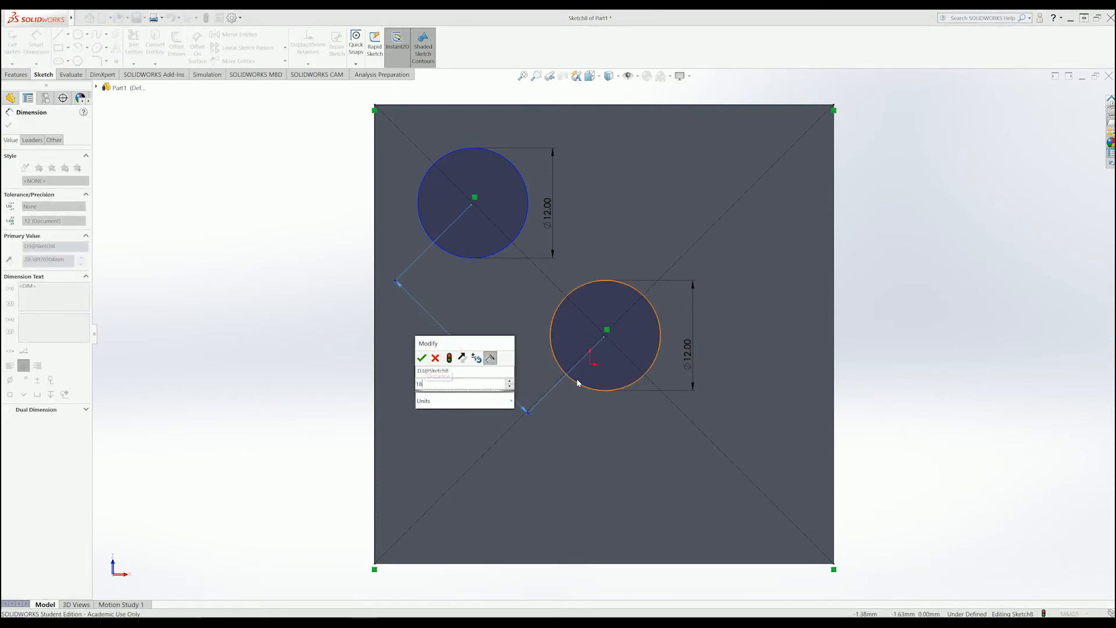
pyautogui.write('8')
pyautogui.press('Return')
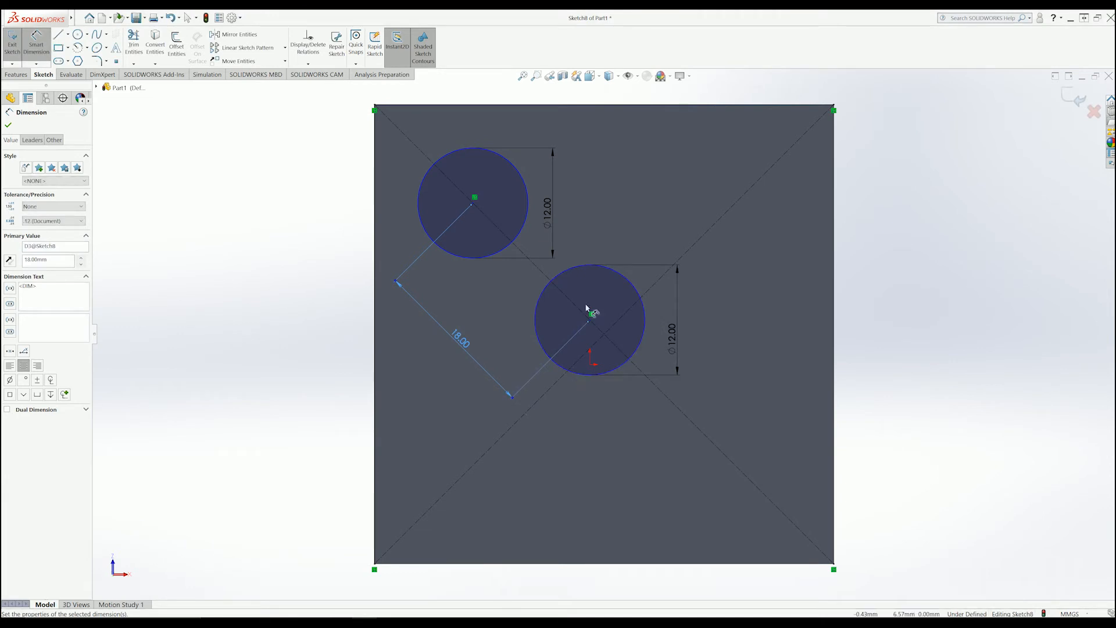
pyautogui.press('Escape')
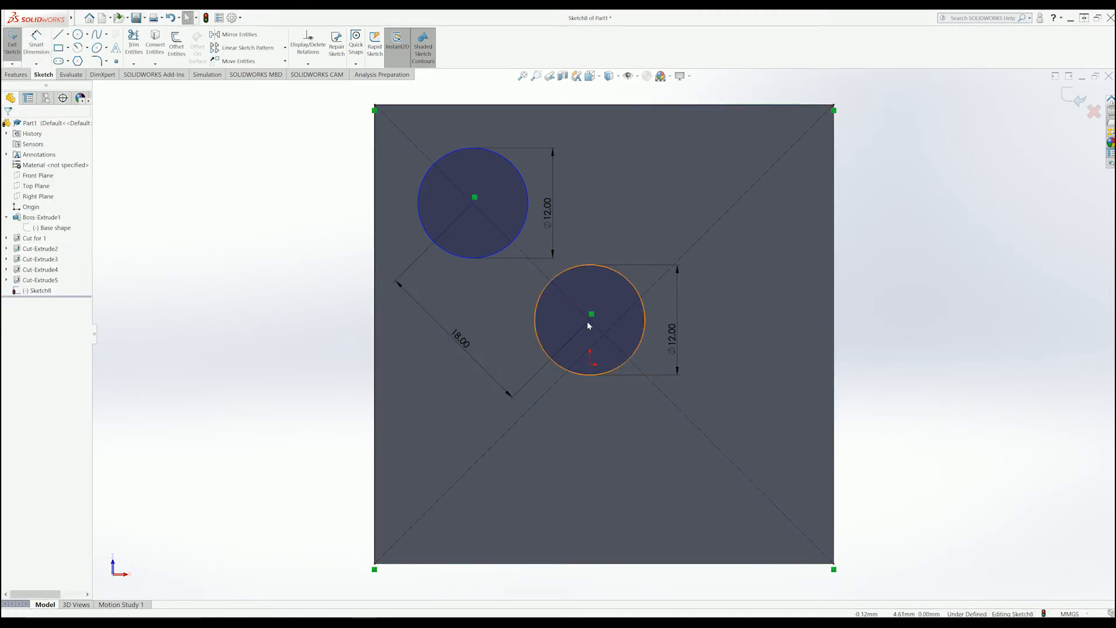
# Try repositioning the central circle along the diagonal around the crossing of the construction lines.
pyautogui.moveTo(591, 320); pyautogui.dragTo(606, 338)
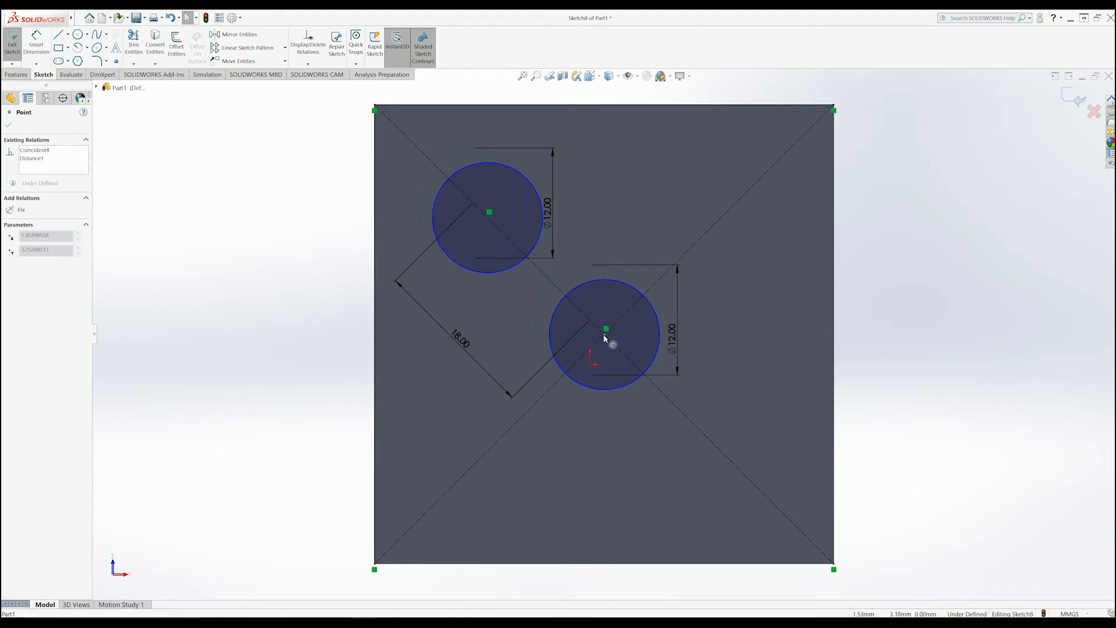
pyautogui.click(777, 357)
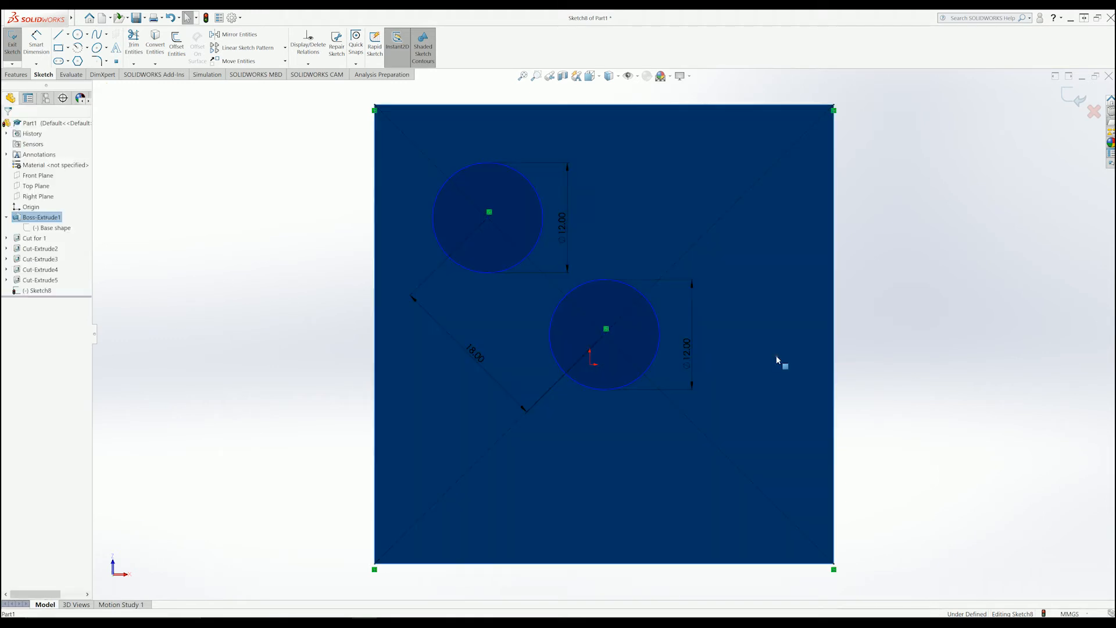
pyautogui.click(919, 347)
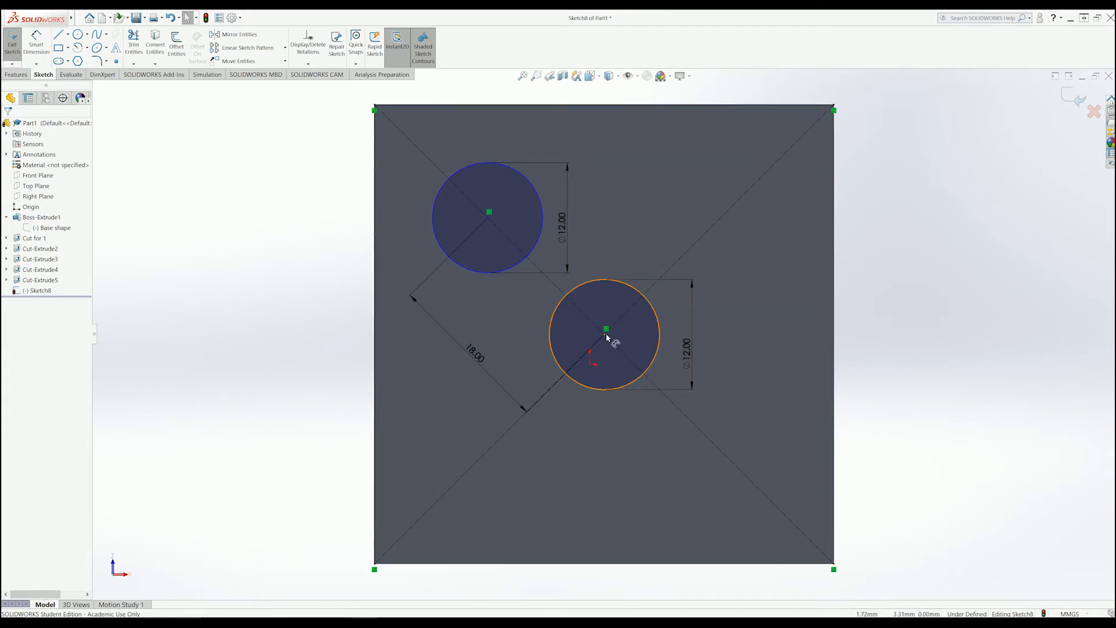
pyautogui.moveTo(606, 336); pyautogui.dragTo(621, 349)
pyautogui.moveTo(619, 350); pyautogui.dragTo(618, 348)
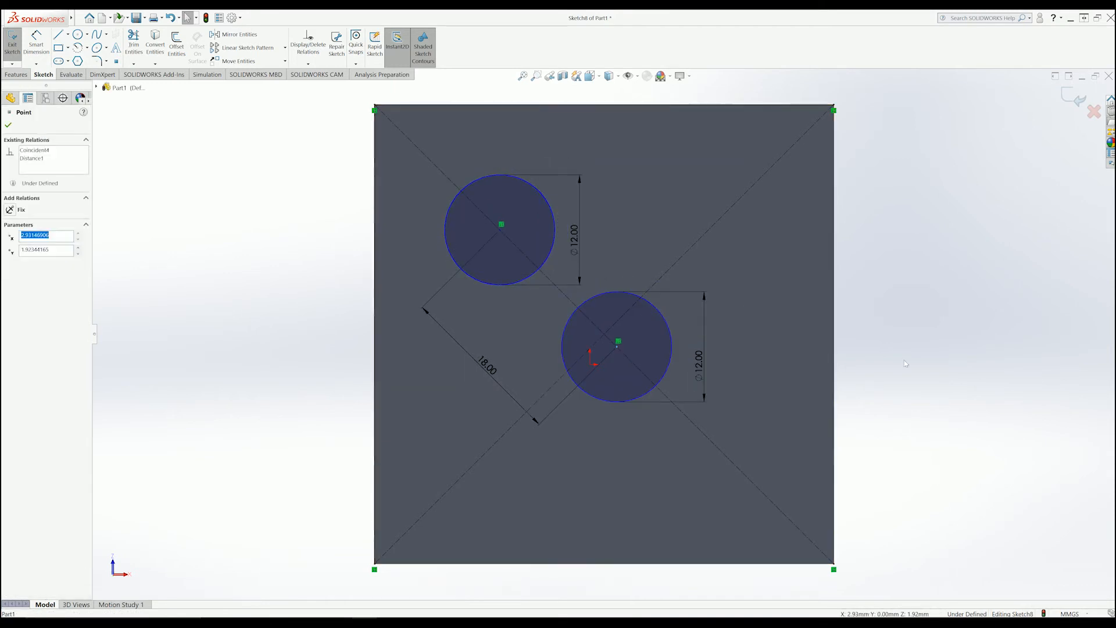
pyautogui.click(908, 359)
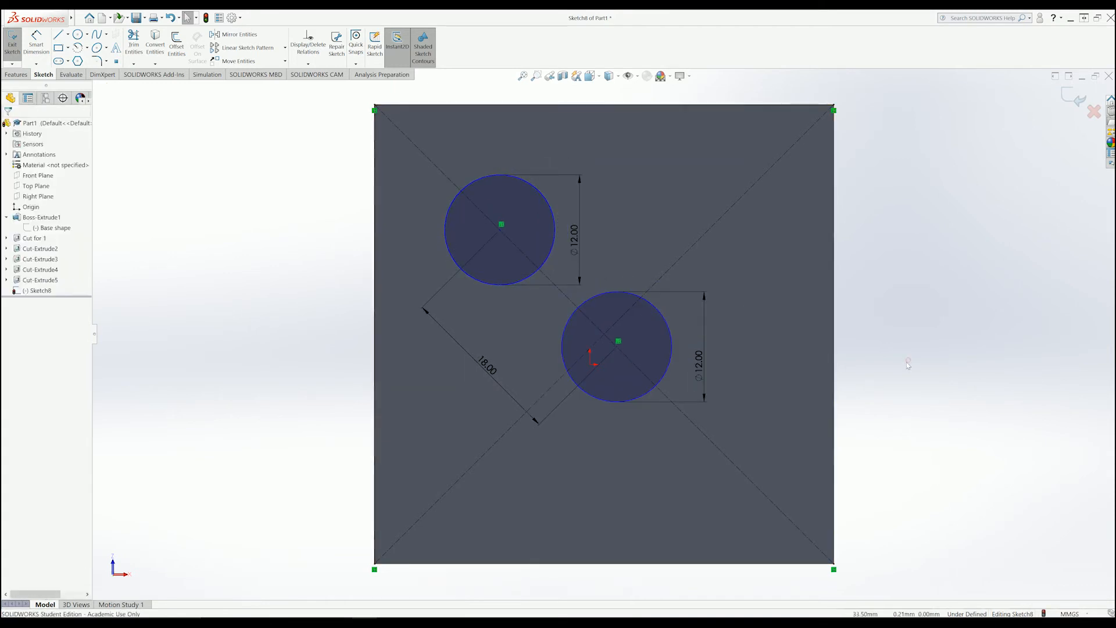
# Add a coincident relation between the central circle's centre and the intersection of the two construction diagonals.
pyautogui.click(309, 64)
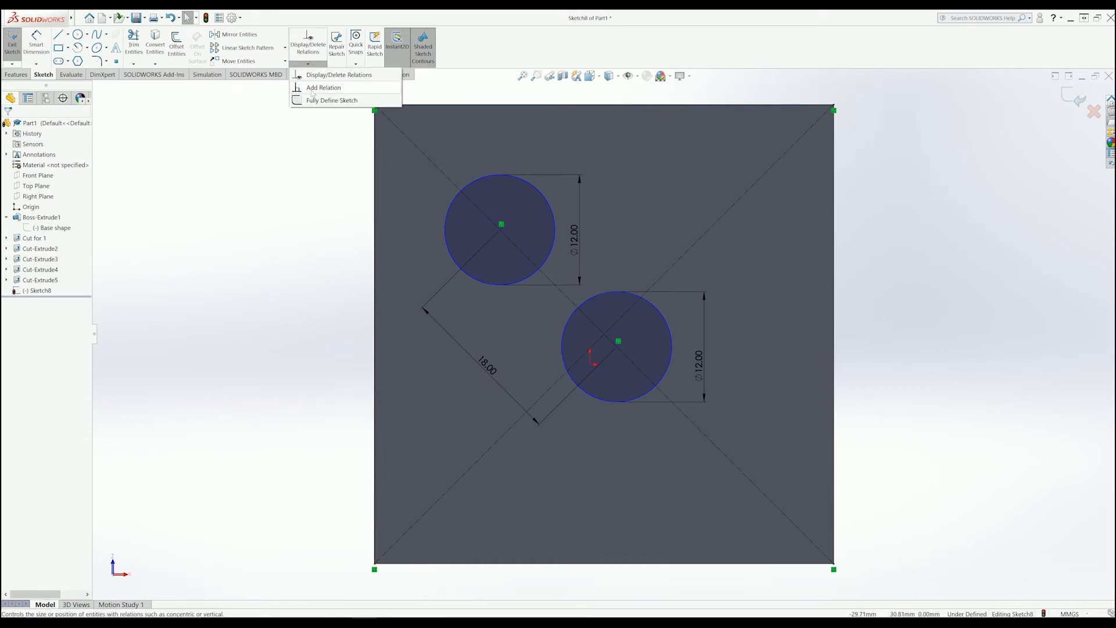
pyautogui.click(314, 88)
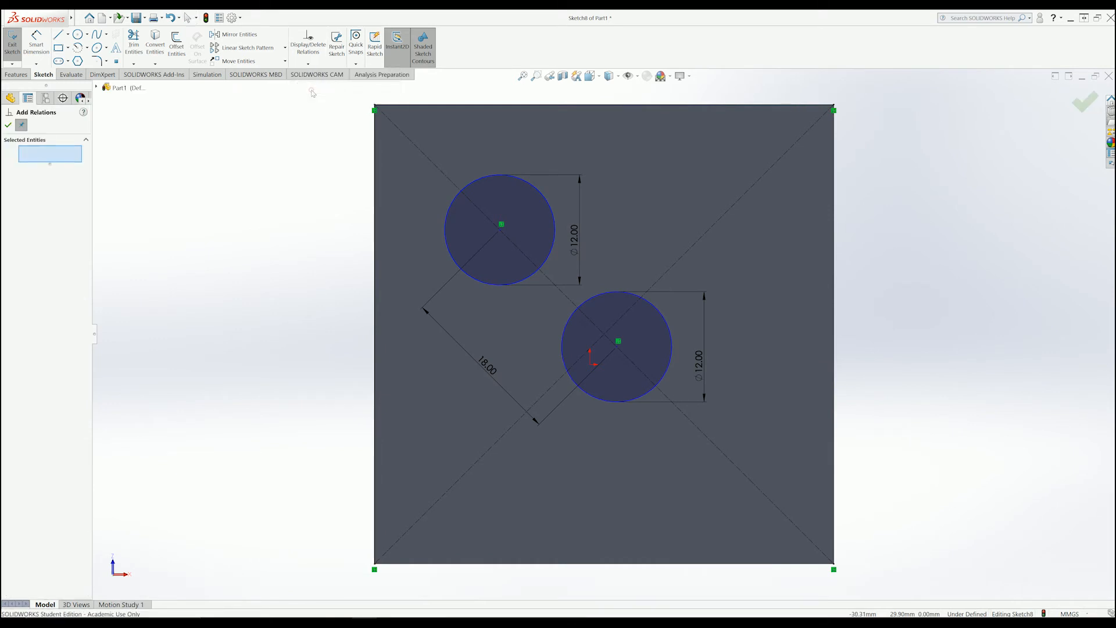
pyautogui.click(619, 341)
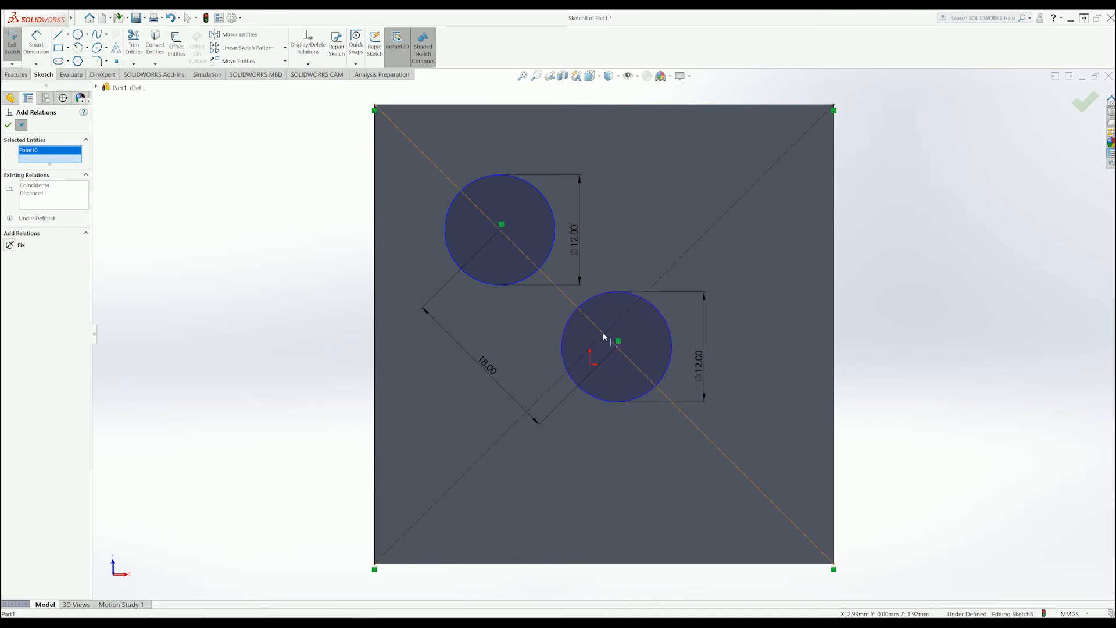
pyautogui.click(606, 328)
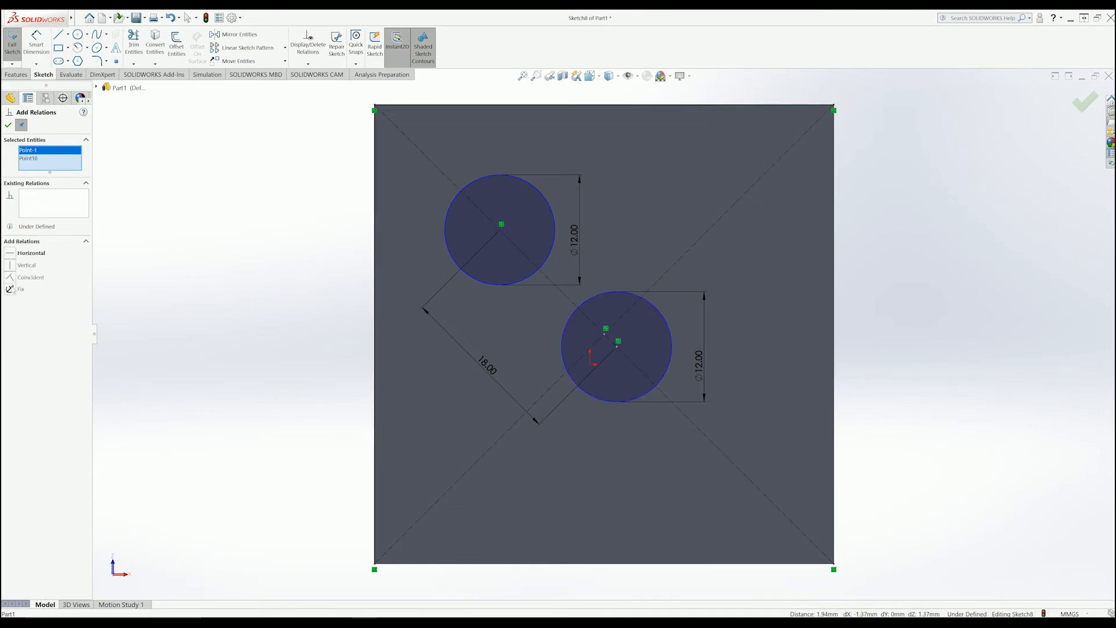
pyautogui.click(11, 279)
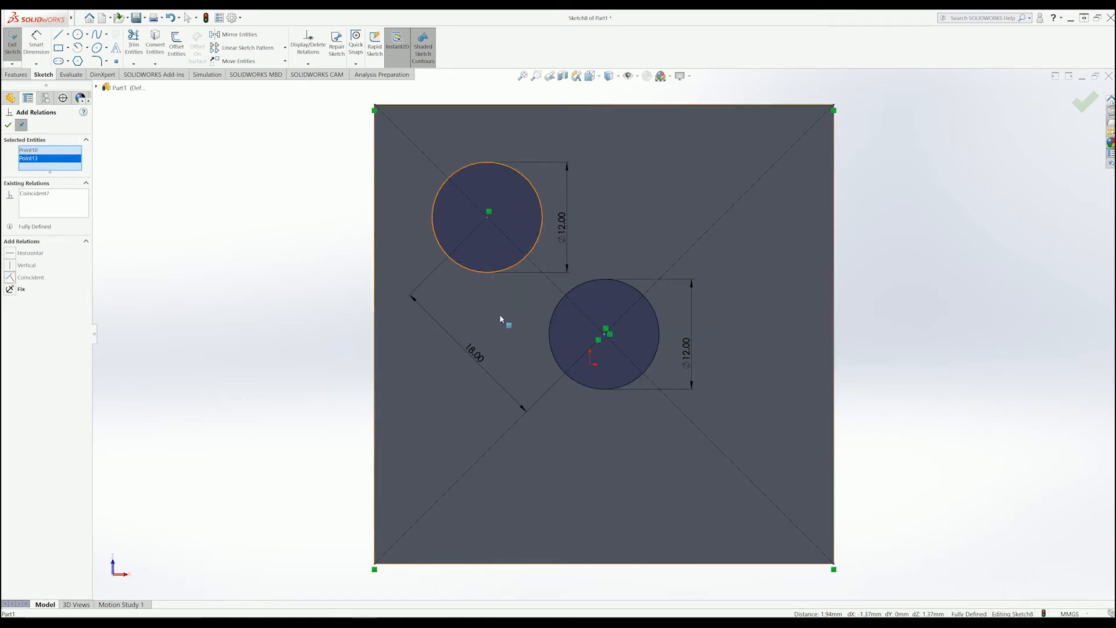
pyautogui.click(8, 125)
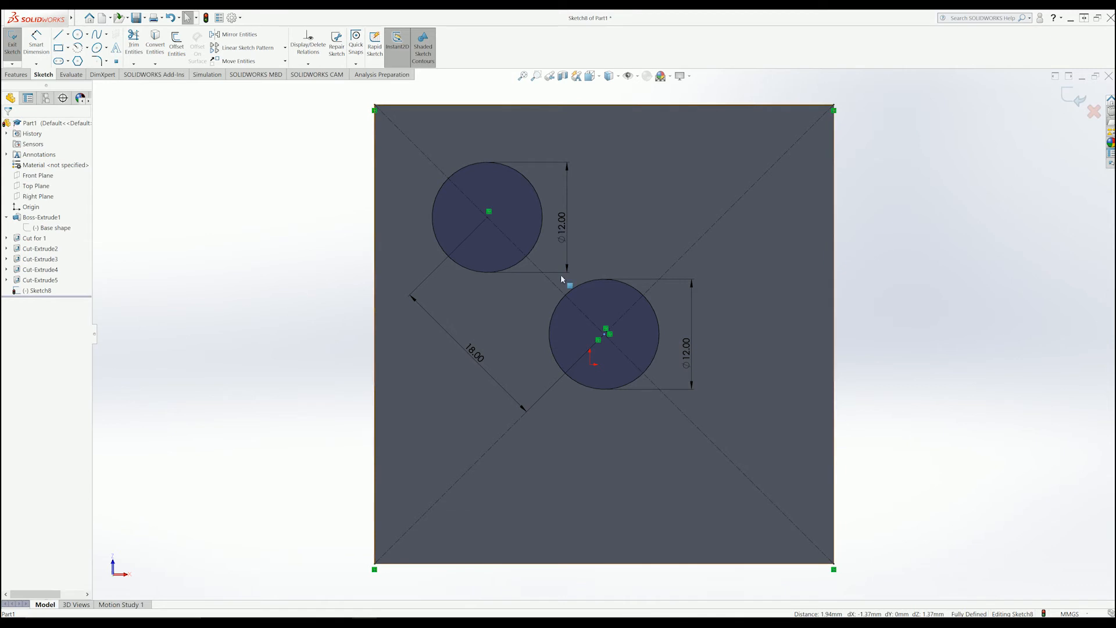
# Set the centre-to-centre distance between the two circles to 20 mm.
pyautogui.click(488, 212)
pyautogui.click(520, 270)
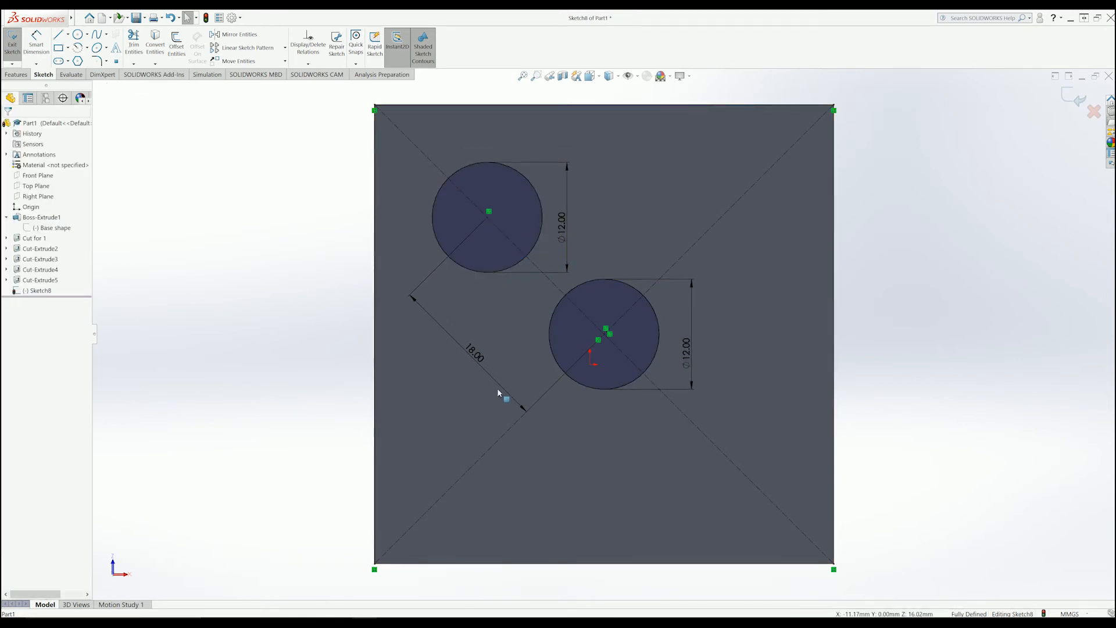
pyautogui.click(606, 389)
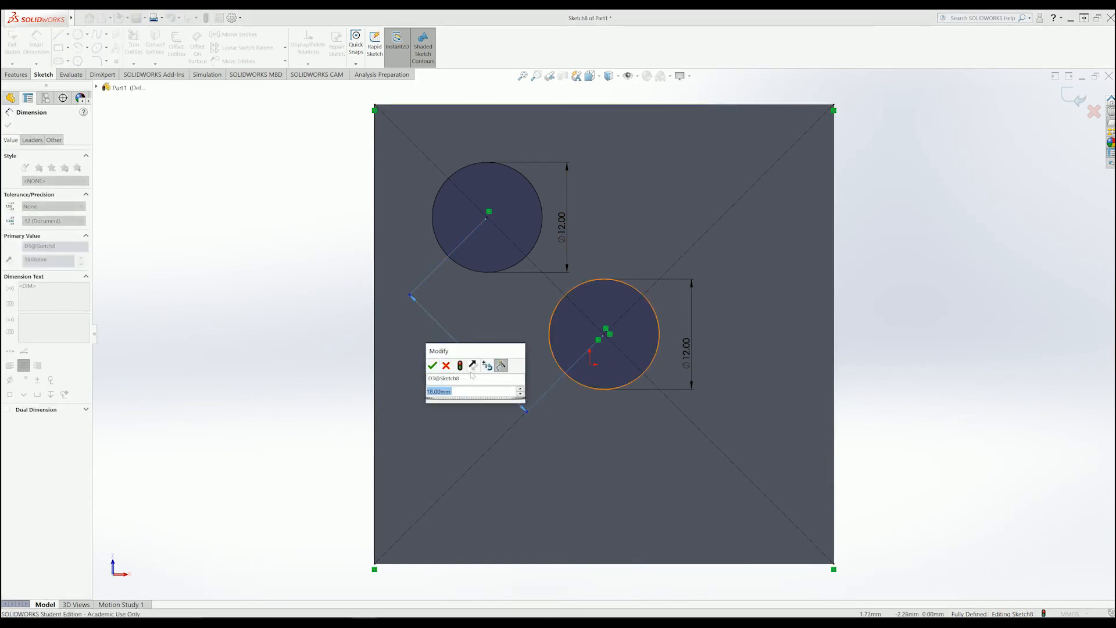
pyautogui.write('20')
pyautogui.press('Return')
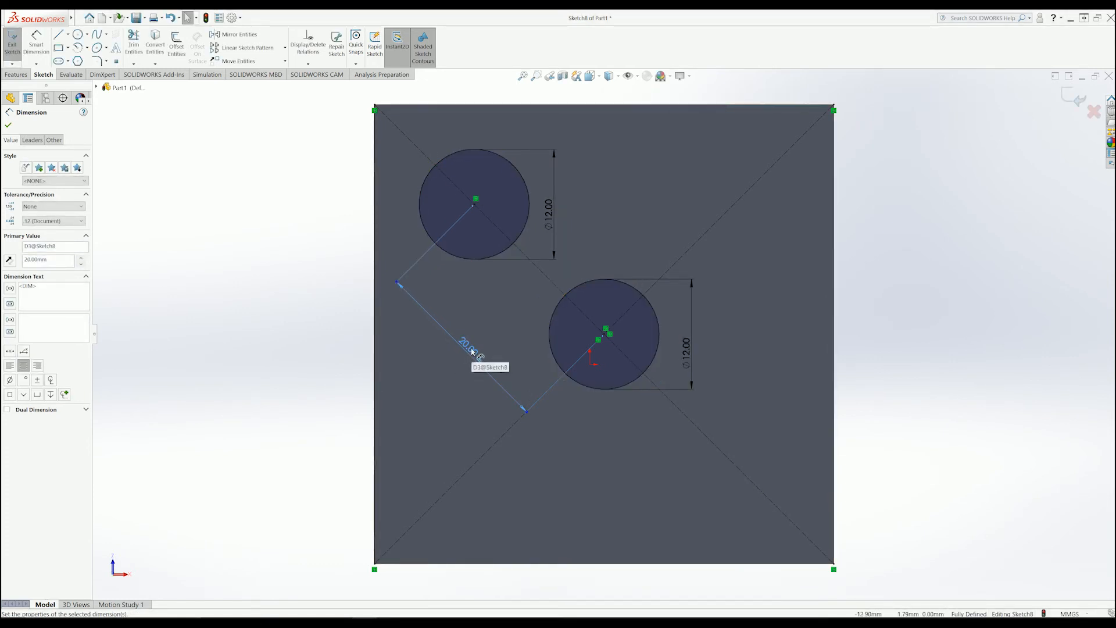
pyautogui.click(1009, 281)
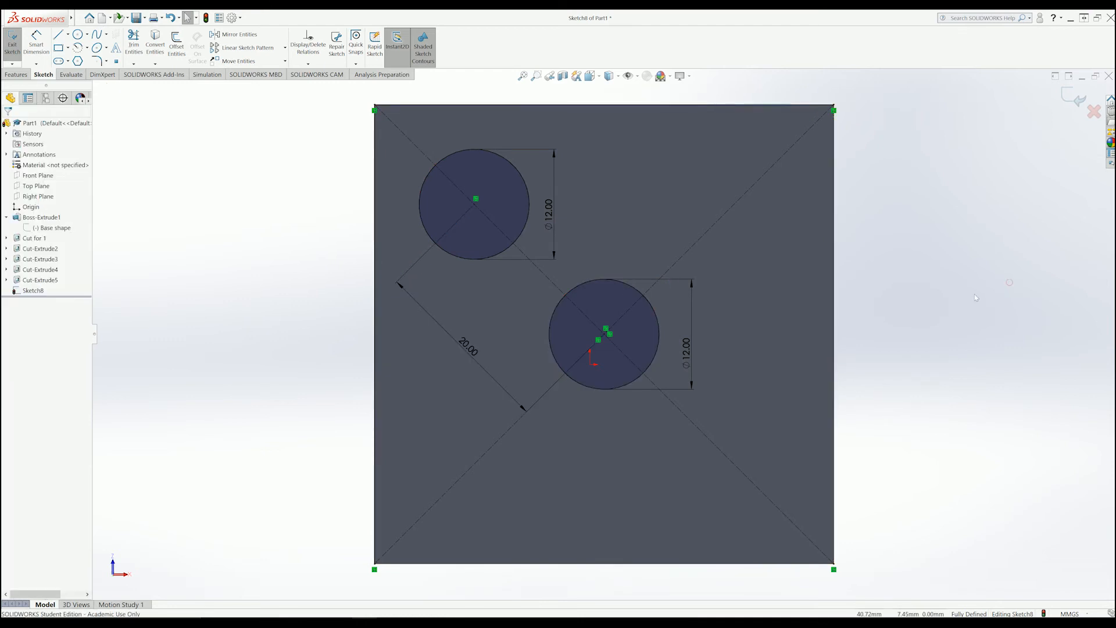
# Draw vertical and horizontal construction lines across the face, joining the midpoints of opposite edges through the central circle.
pyautogui.click(58, 35)
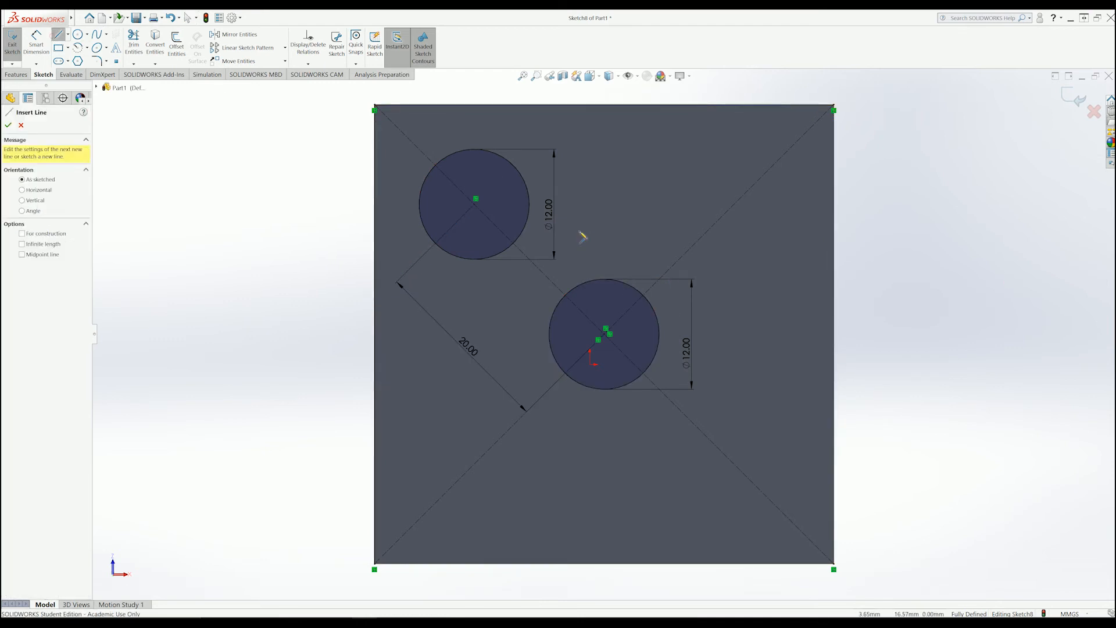
pyautogui.click(604, 105)
pyautogui.click(603, 569)
pyautogui.press('Escape')
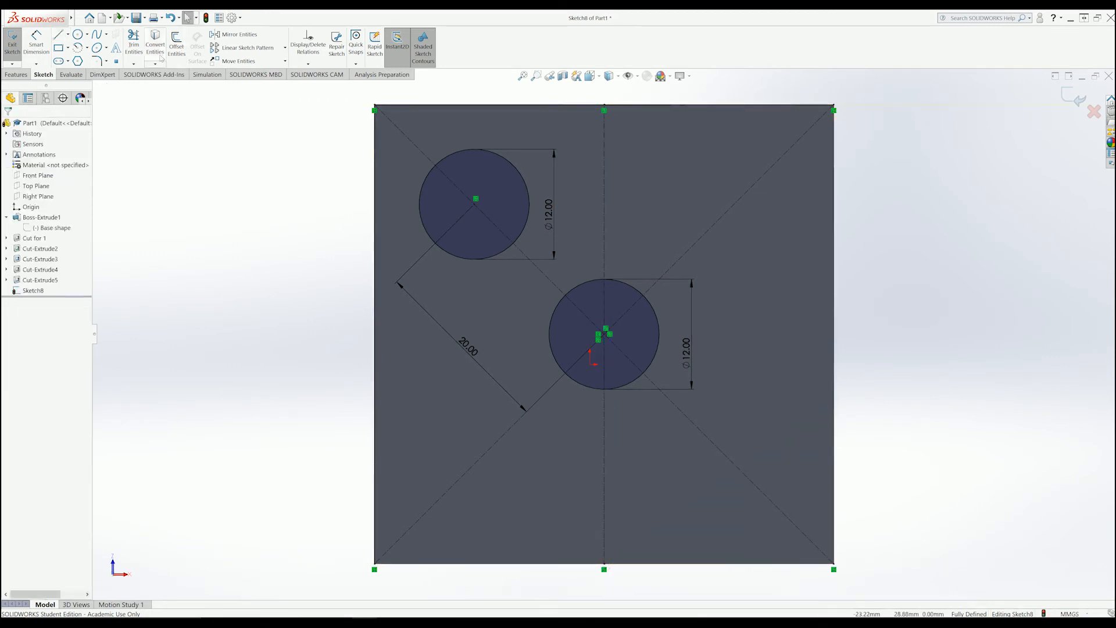
pyautogui.click(58, 34)
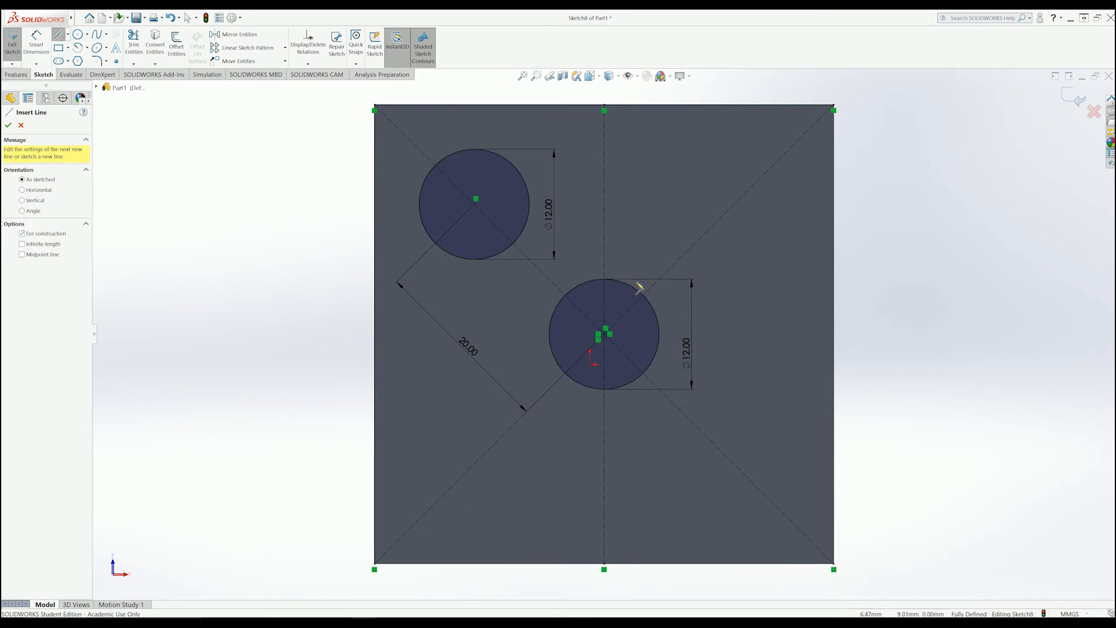
pyautogui.click(834, 335)
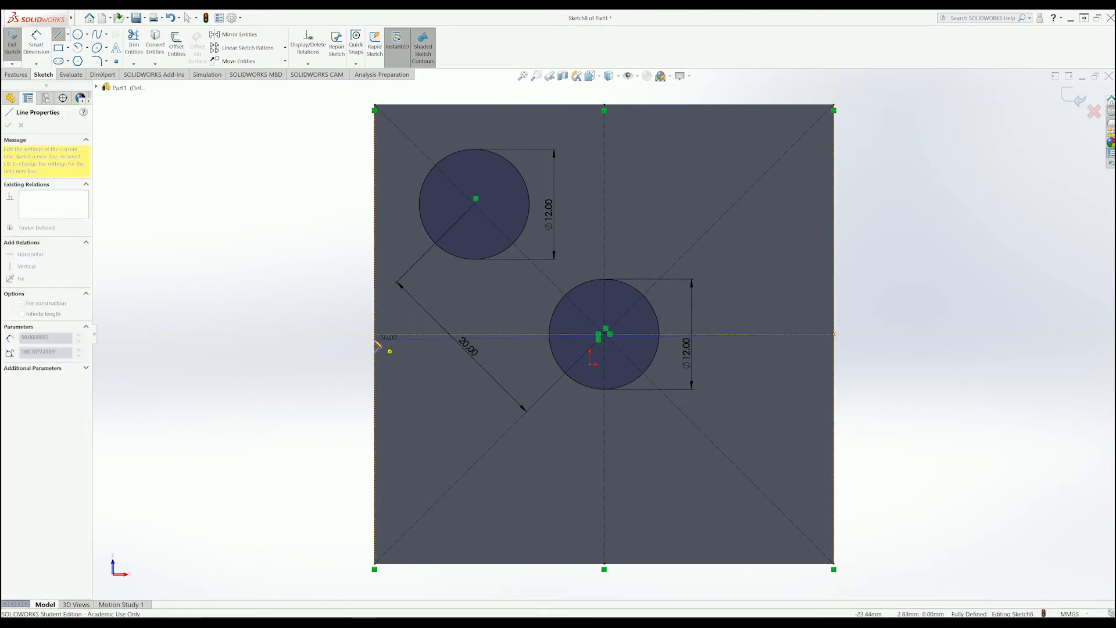
pyautogui.click(374, 339)
pyautogui.press('Escape')
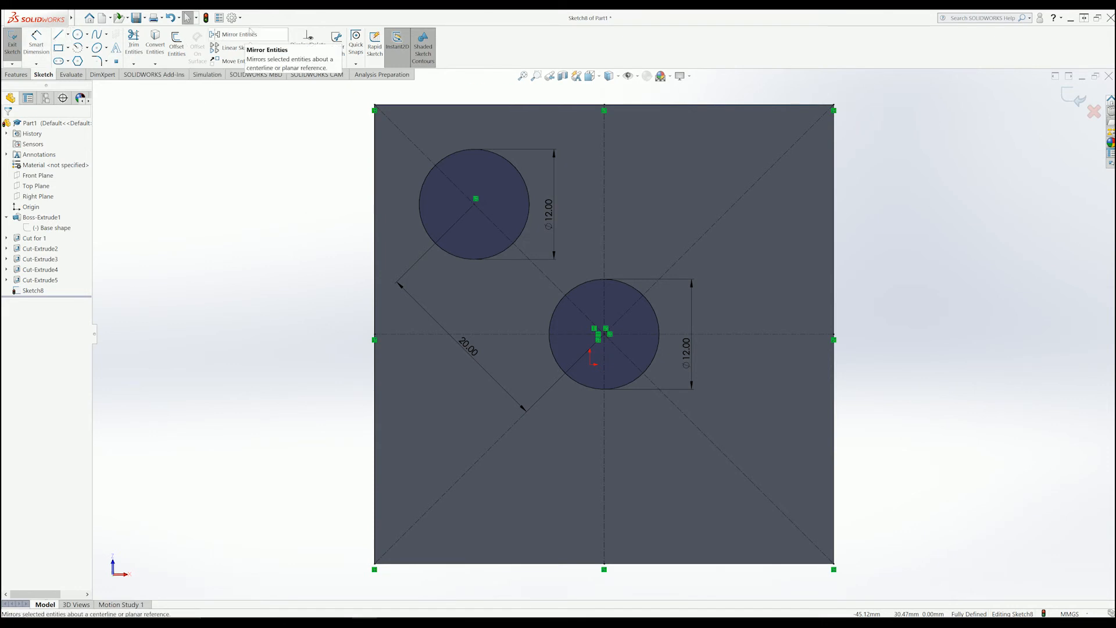
# Mirror the upper-left circle about the vertical construction line.
pyautogui.click(238, 37)
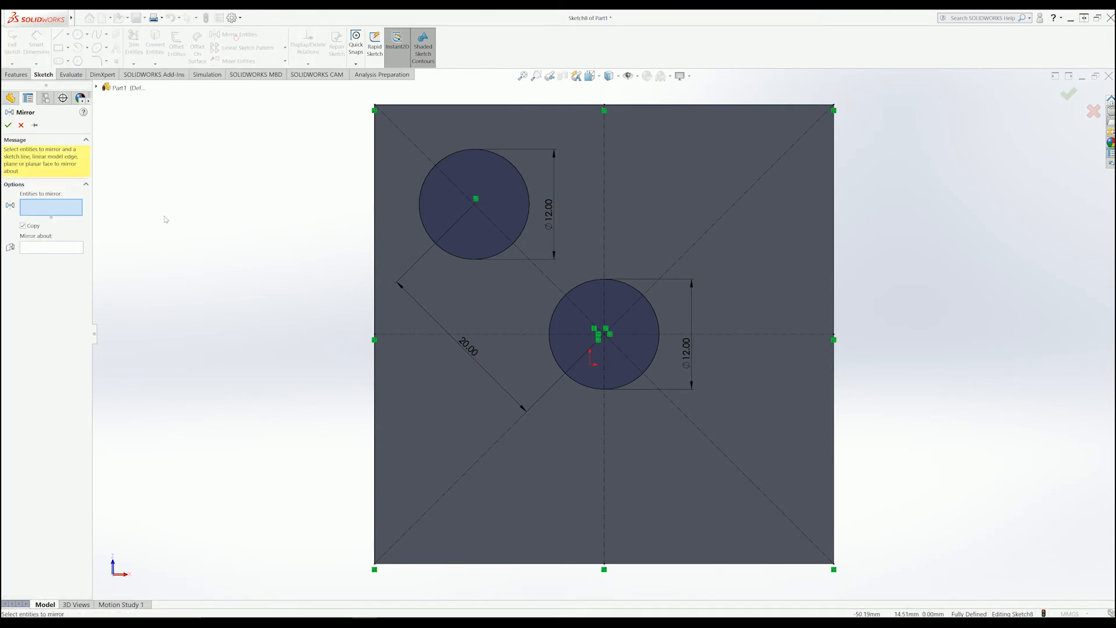
pyautogui.click(463, 257)
pyautogui.click(58, 248)
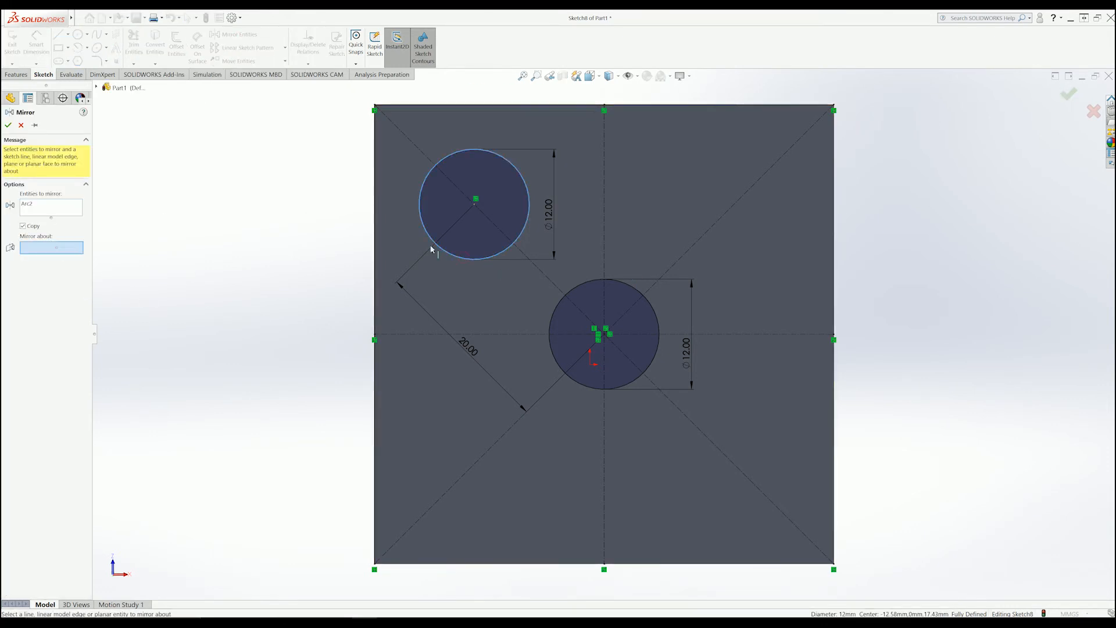
pyautogui.click(605, 204)
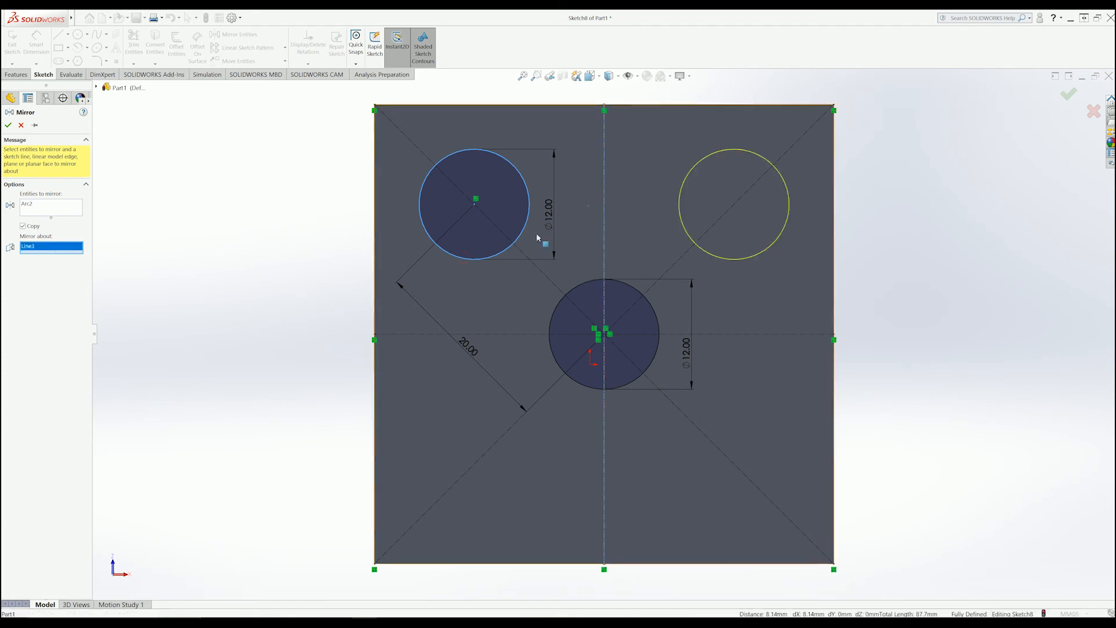
pyautogui.click(9, 125)
# Mirror both upper circles about the horizontal construction line to complete the five-pip pattern.
pyautogui.click(221, 37)
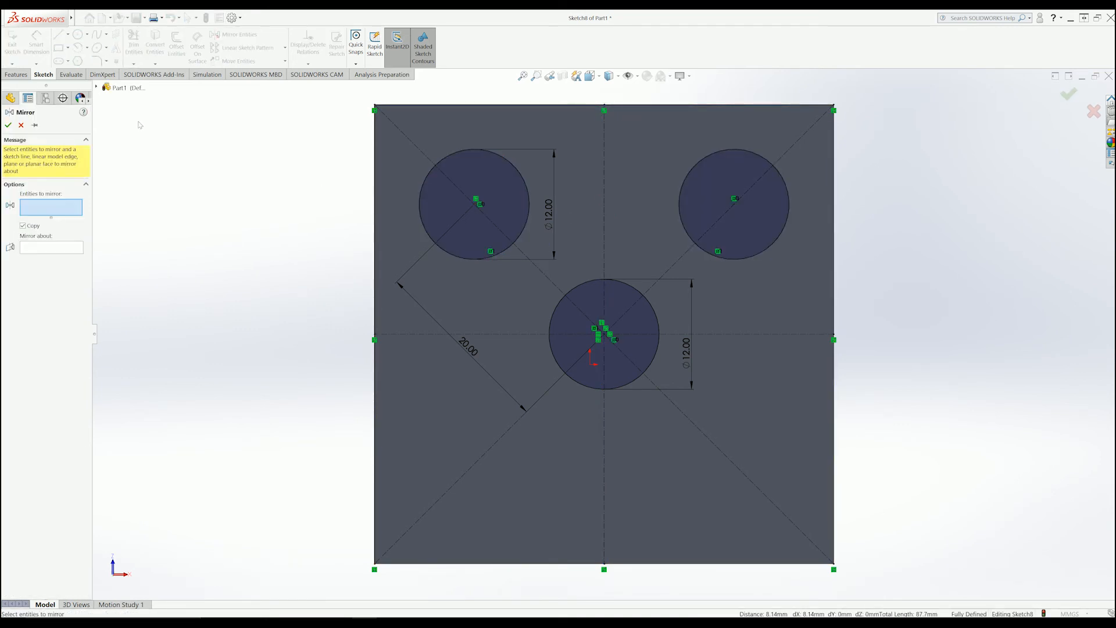
pyautogui.click(476, 261)
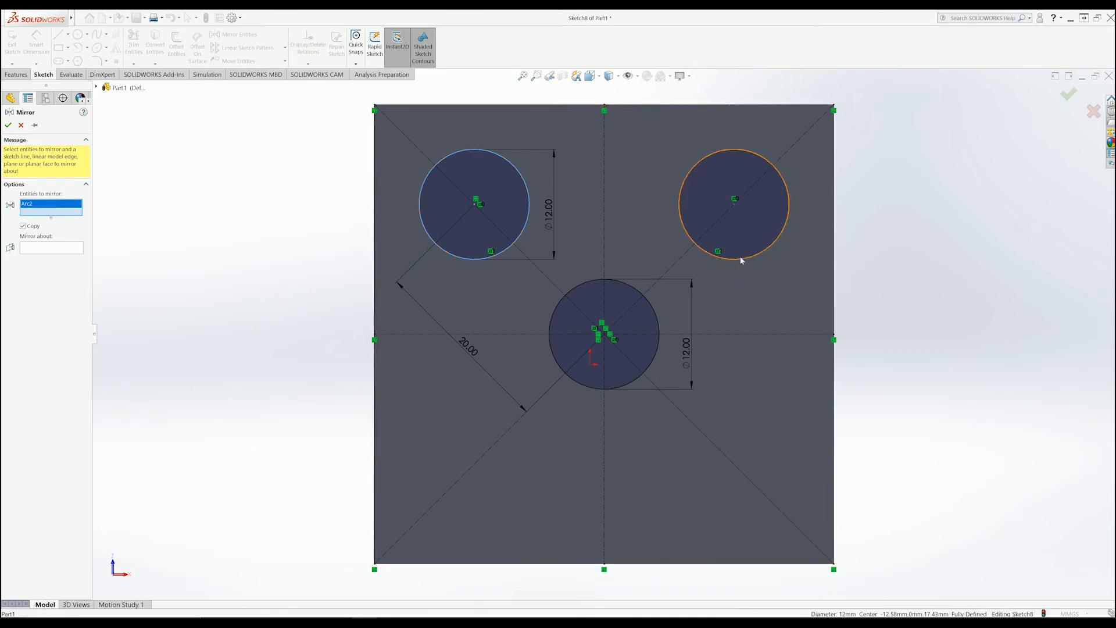
pyautogui.click(739, 257)
pyautogui.click(44, 256)
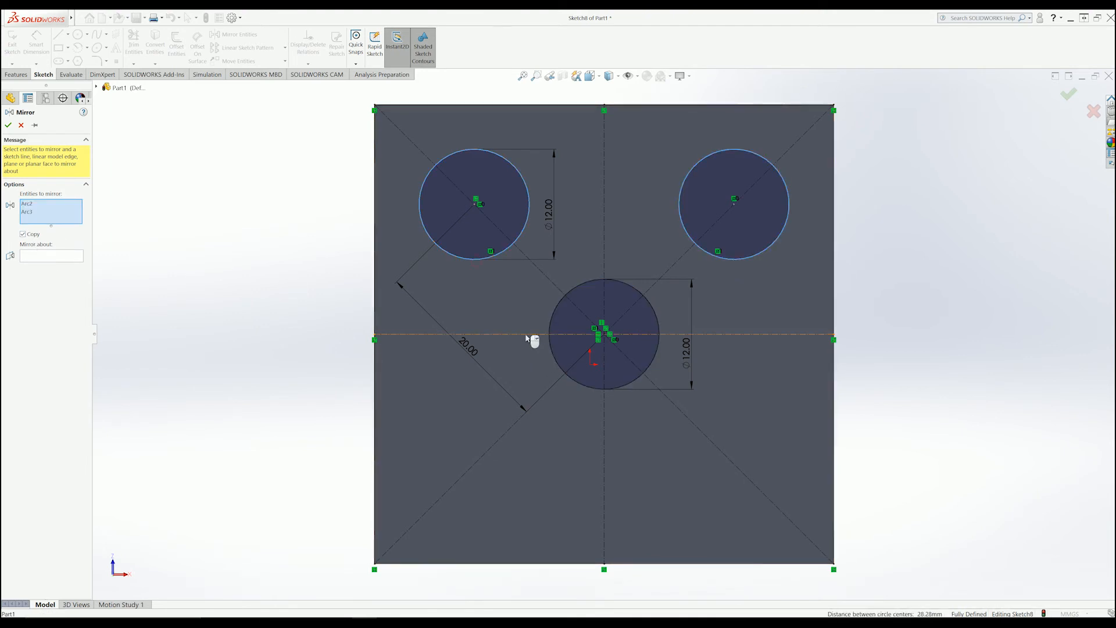
pyautogui.click(52, 256)
pyautogui.click(498, 335)
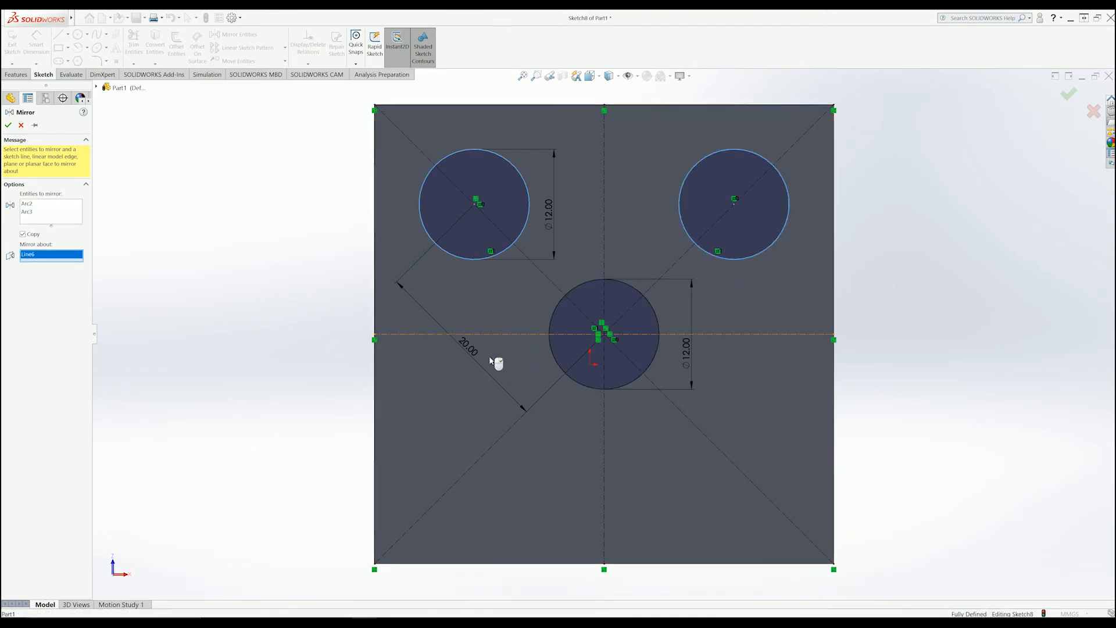
pyautogui.click(8, 126)
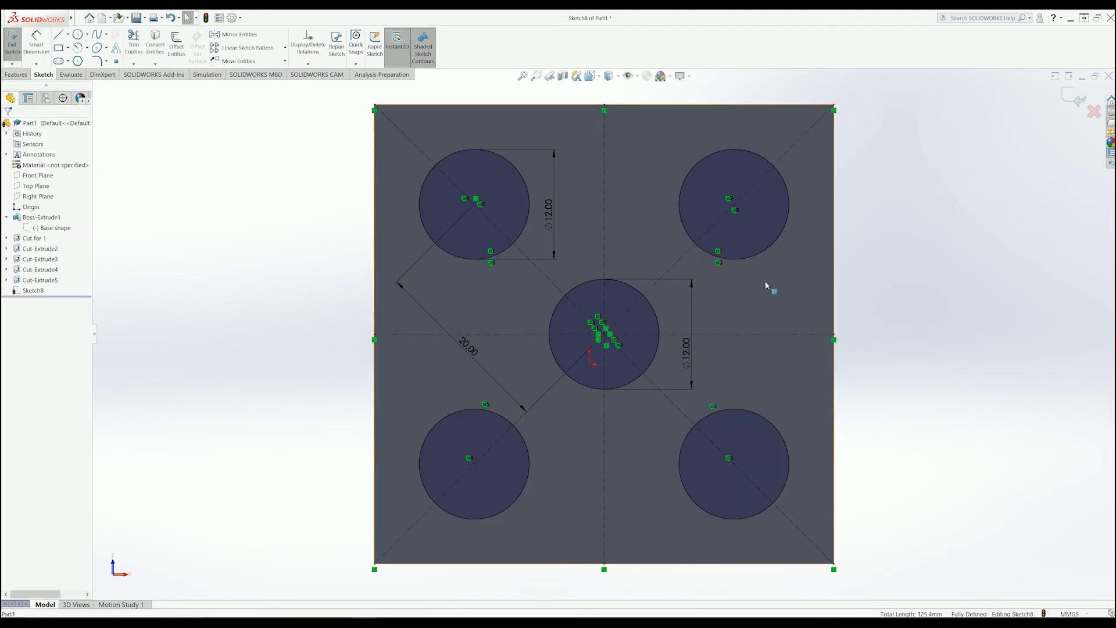
# Exit the five-circle sketch and rename it "Sketch for 5".
pyautogui.moveTo(953, 302); pyautogui.dragTo(822, 324, button='middle')
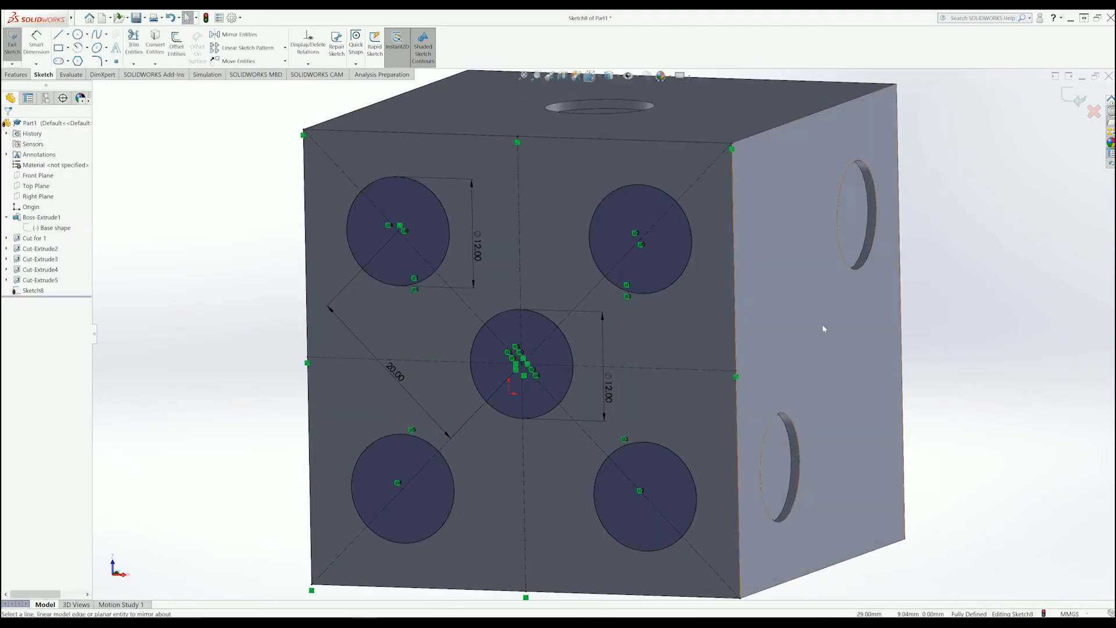
pyautogui.click(1075, 94)
pyautogui.scroll(2, 560, 333)
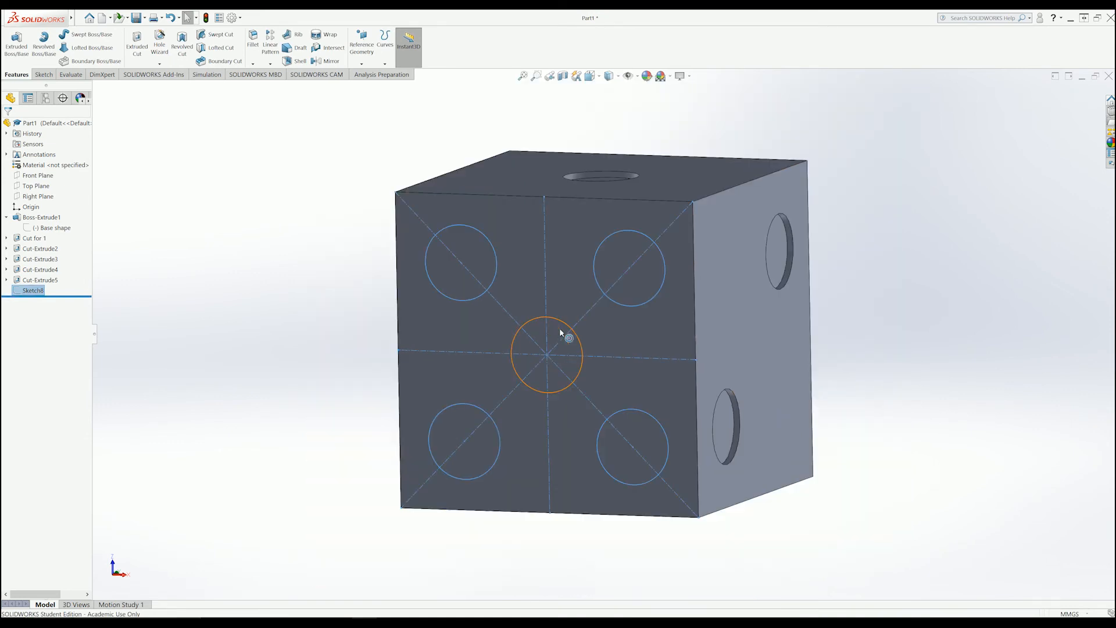
pyautogui.click(30, 291)
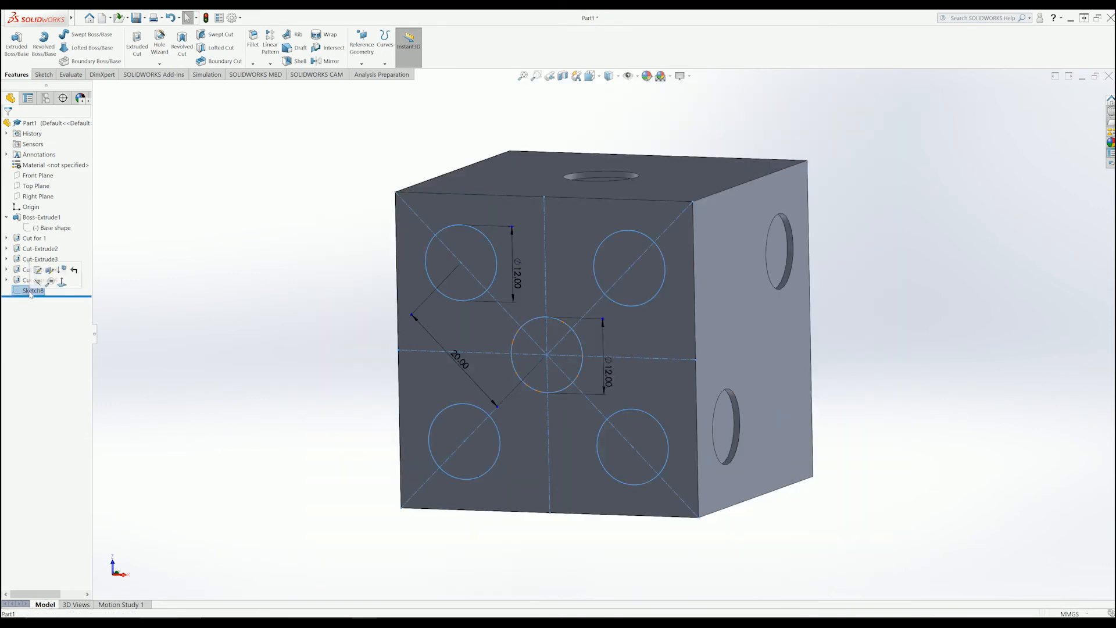
pyautogui.press('BackSpace')
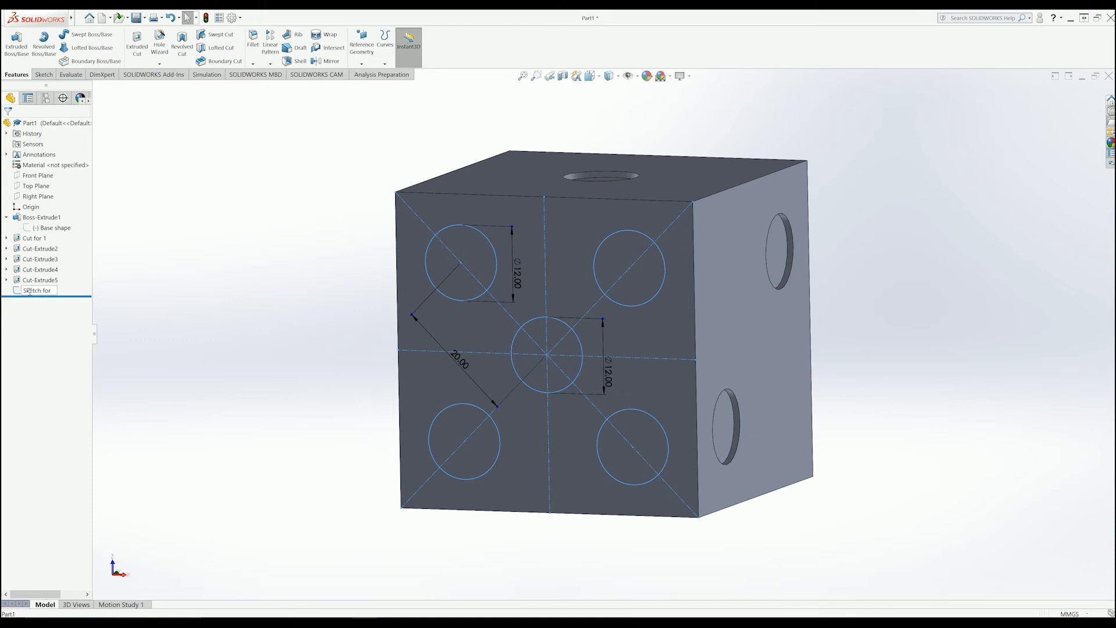
pyautogui.click(148, 295)
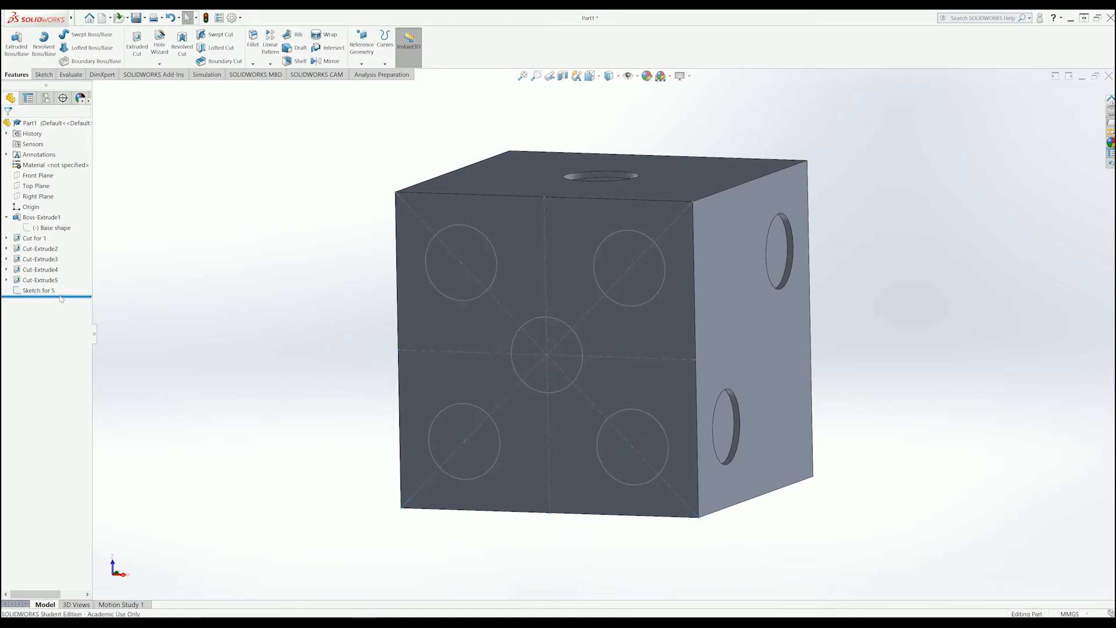
# Find the cut feature that makes the six pips and rename it "Cut for 6".
pyautogui.click(53, 250)
pyautogui.click(51, 261)
pyautogui.click(49, 272)
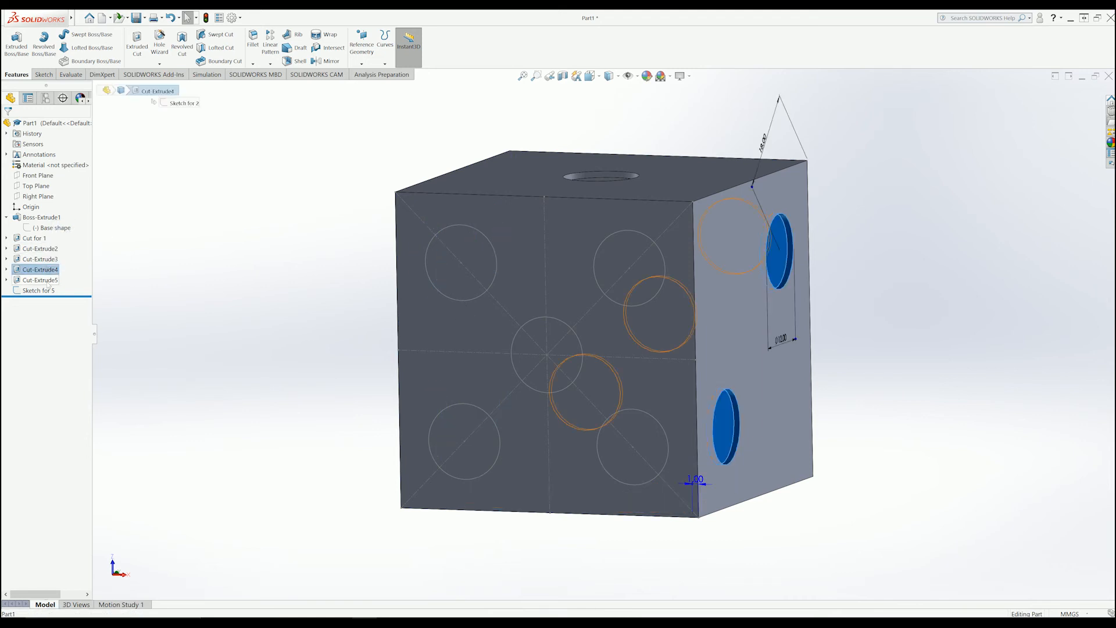
pyautogui.click(40, 248)
pyautogui.moveTo(254, 336); pyautogui.dragTo(205, 224, button='middle')
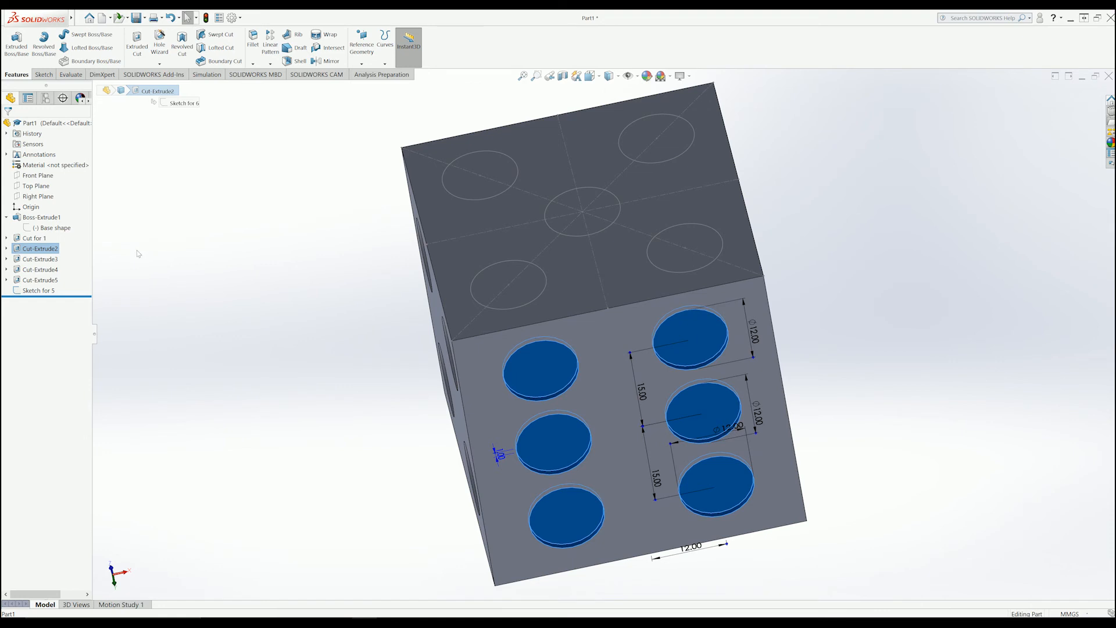
pyautogui.click(56, 250)
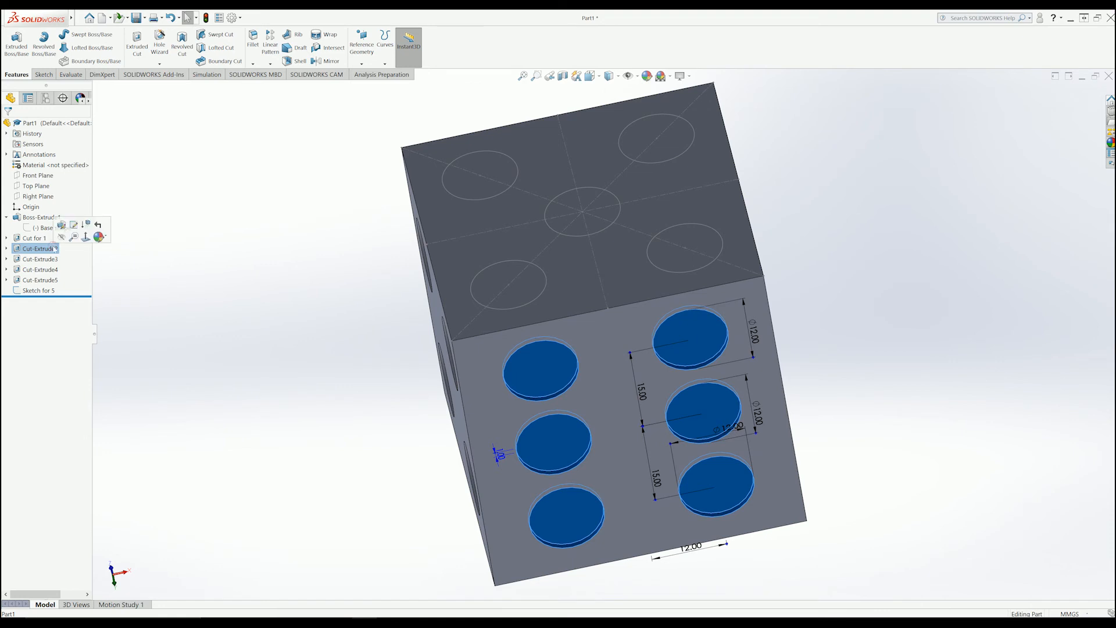
pyautogui.click(54, 248)
pyautogui.press('BackSpace')
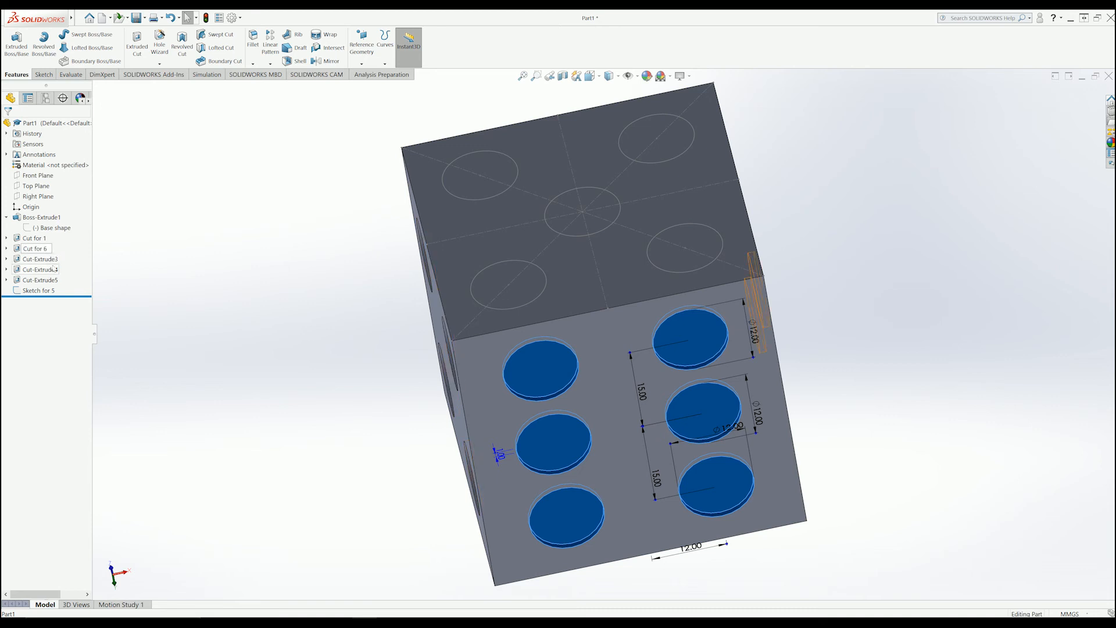
# Rename the cut feature of the four-pip face as "Cut for 4".
pyautogui.click(40, 259)
pyautogui.moveTo(396, 330); pyautogui.dragTo(439, 315, button='middle')
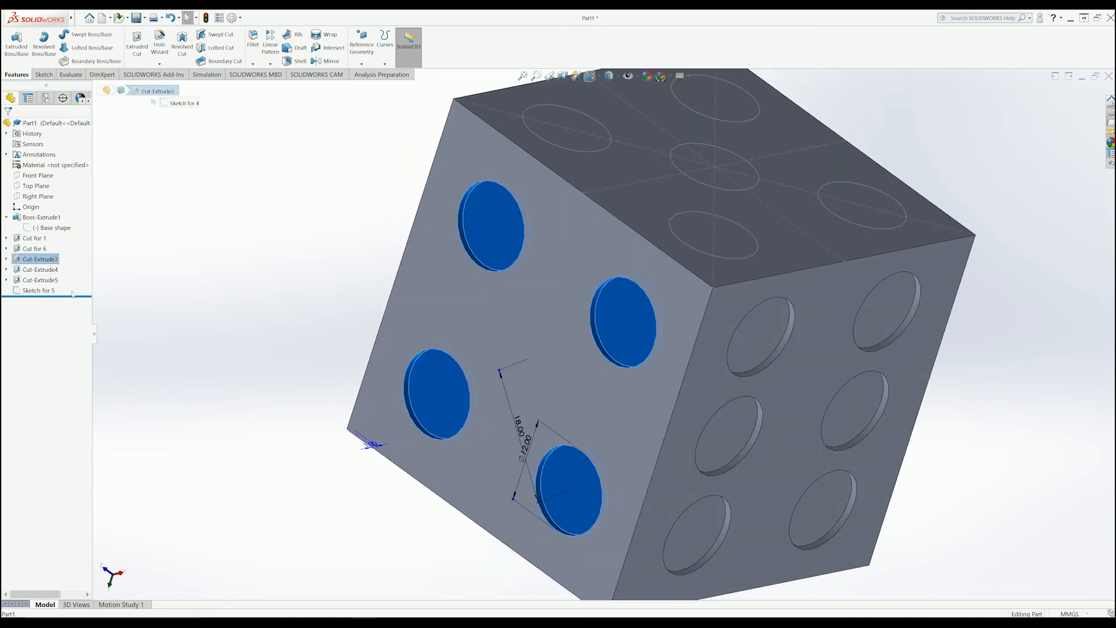
pyautogui.click(34, 248)
pyautogui.click(36, 262)
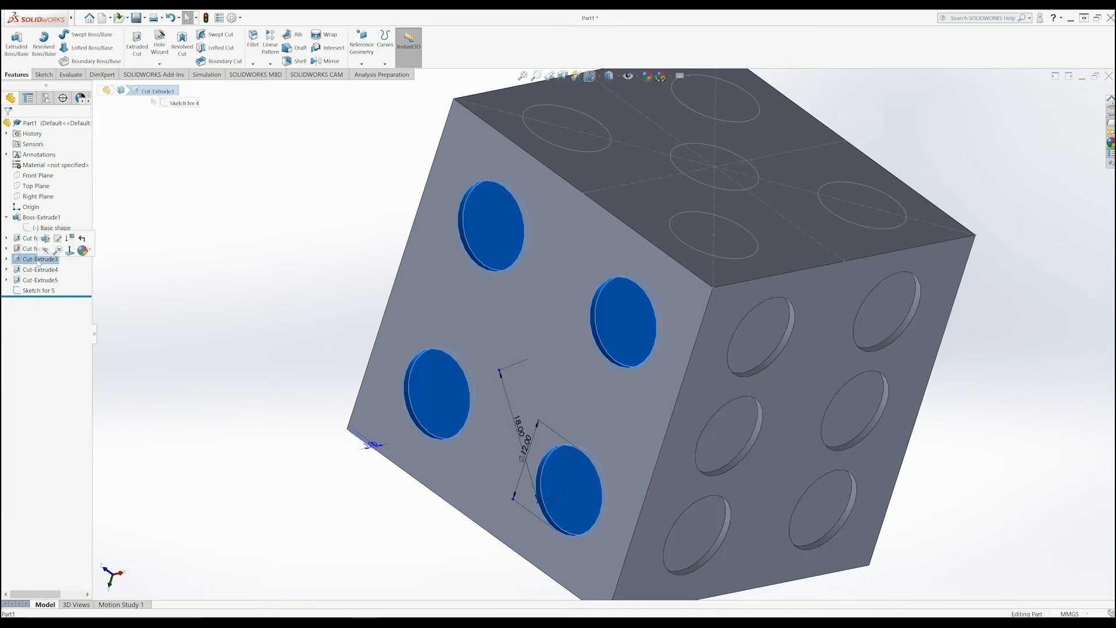
pyautogui.click(36, 261)
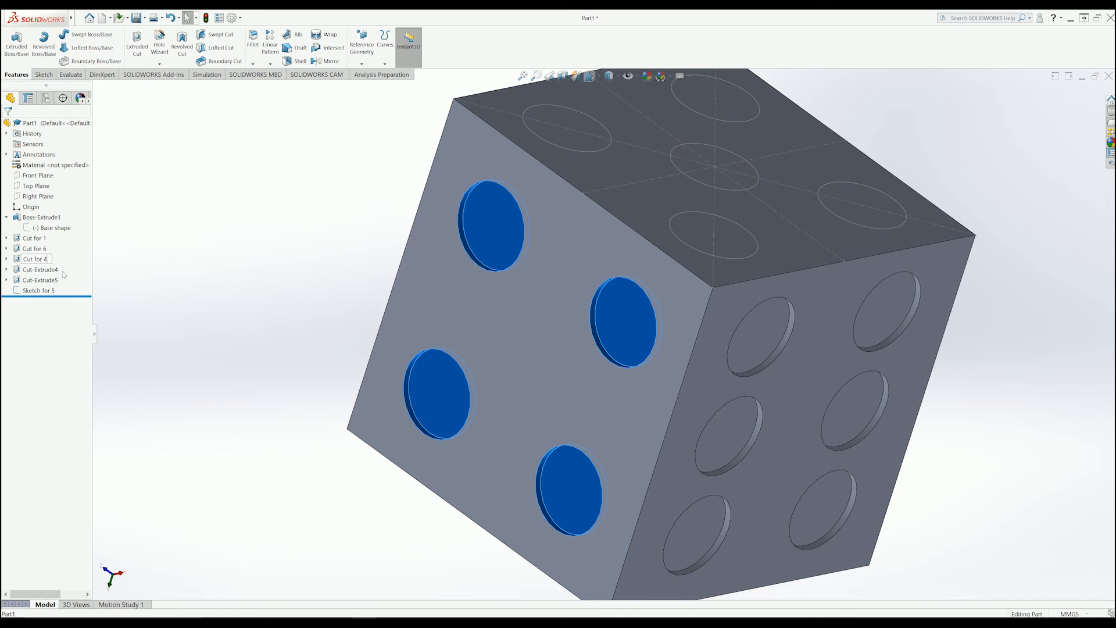
pyautogui.click(141, 272)
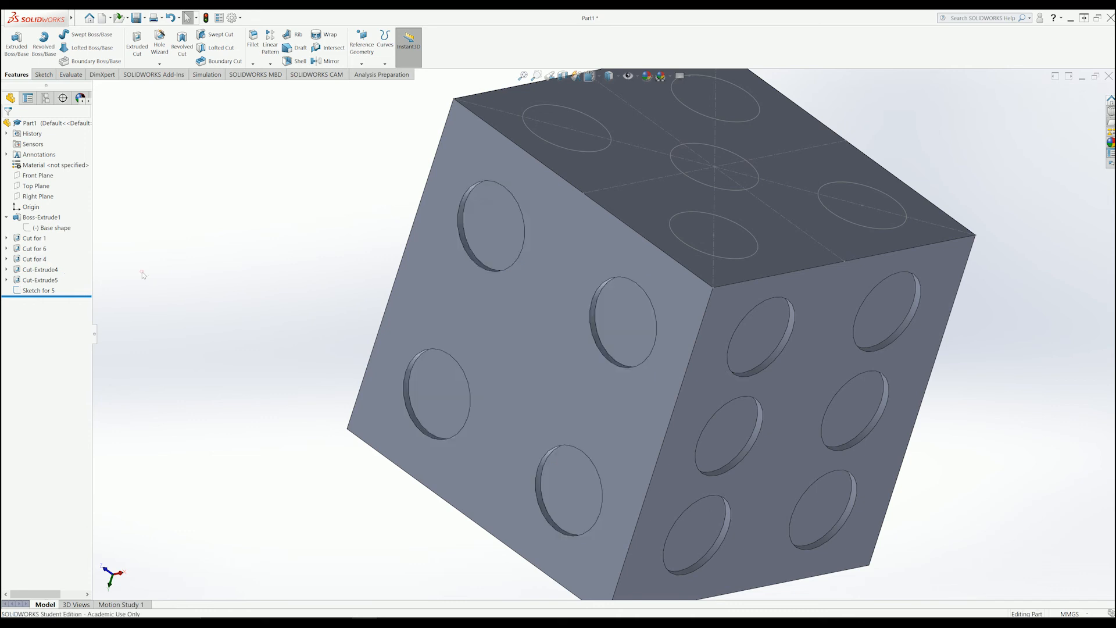
# Rename the cut feature of the two-pip face as "Cut for 2".
pyautogui.click(53, 269)
pyautogui.moveTo(243, 337); pyautogui.dragTo(123, 347, button='middle')
pyautogui.moveTo(717, 327); pyautogui.dragTo(633, 354, button='middle')
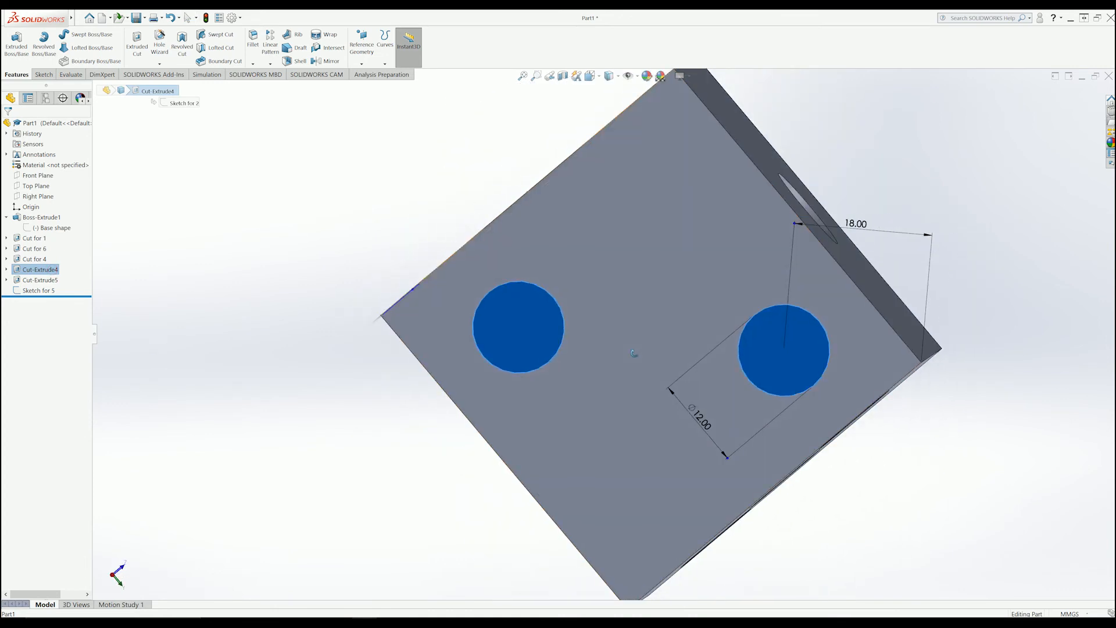
pyautogui.click(47, 269)
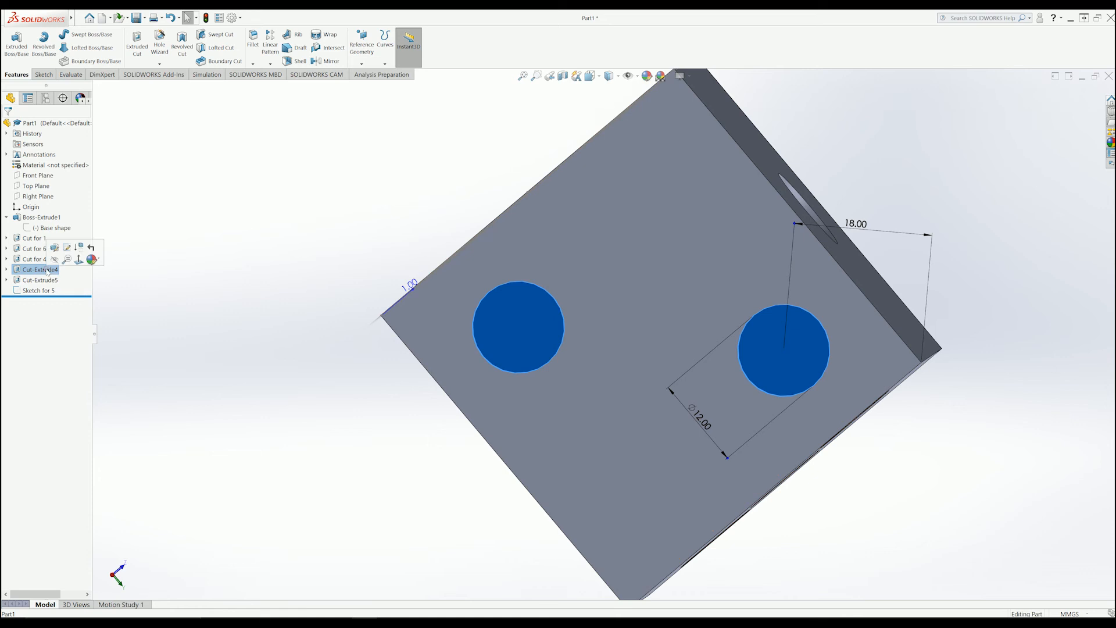
pyautogui.press('BackSpace')
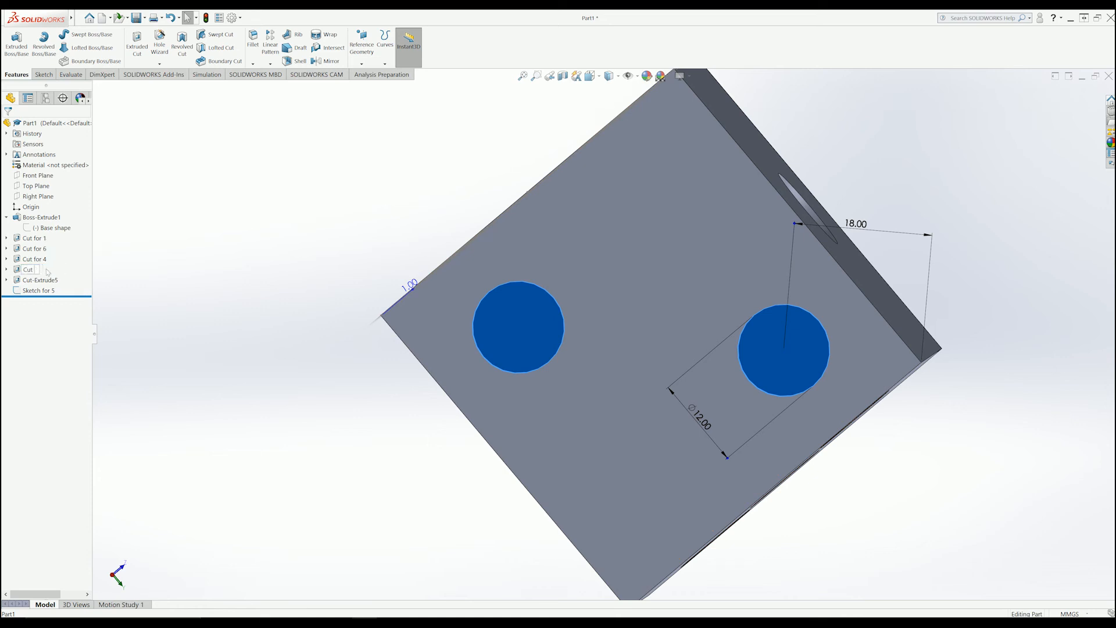
pyautogui.click(149, 255)
# Rename the cut feature of the three-pip face as "Cut for 3".
pyautogui.moveTo(584, 285)
pyautogui.mouseDown(button='middle')
pyautogui.moveTo(454, 399)
pyautogui.moveTo(547, 288)
pyautogui.mouseUp(button='middle')
pyautogui.click(40, 280)
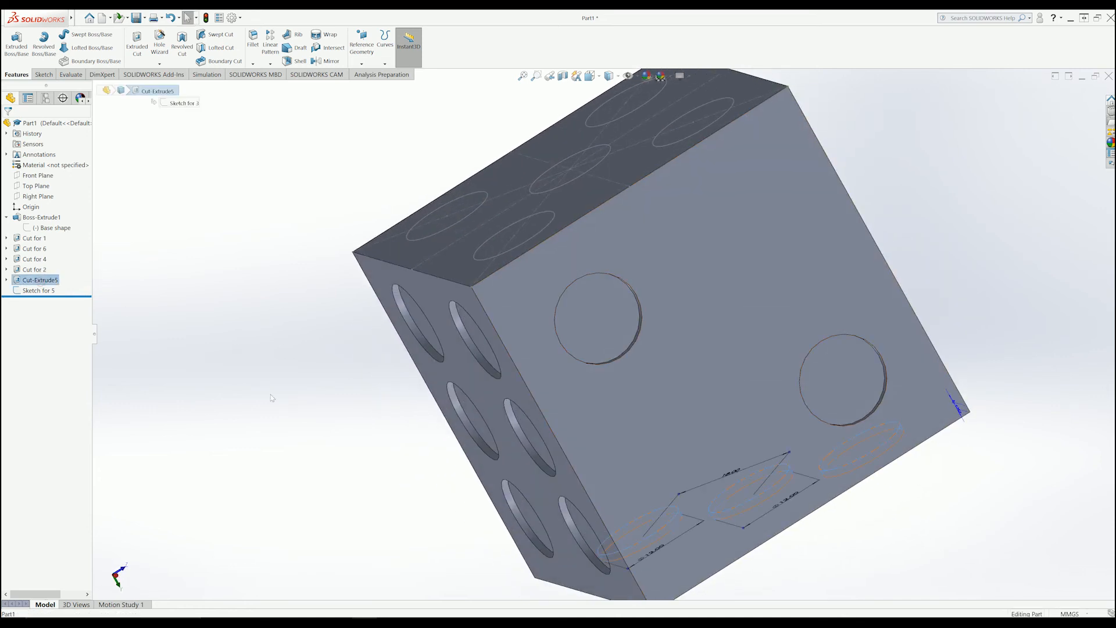
pyautogui.moveTo(270, 395); pyautogui.dragTo(341, 294, button='middle')
pyautogui.moveTo(638, 426); pyautogui.dragTo(625, 223, button='middle')
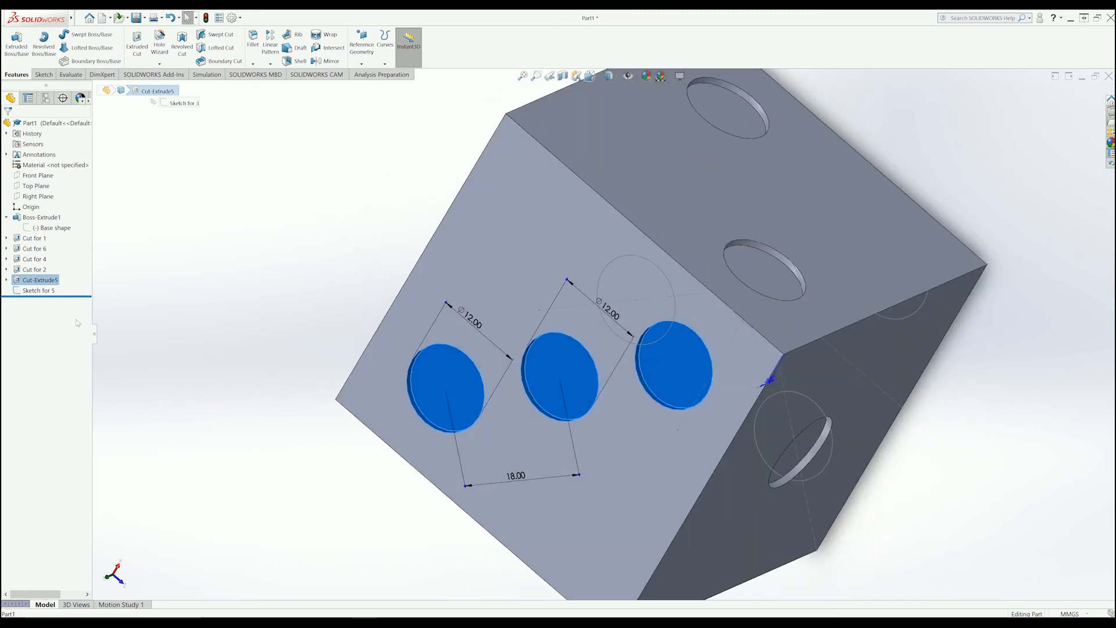
pyautogui.click(40, 281)
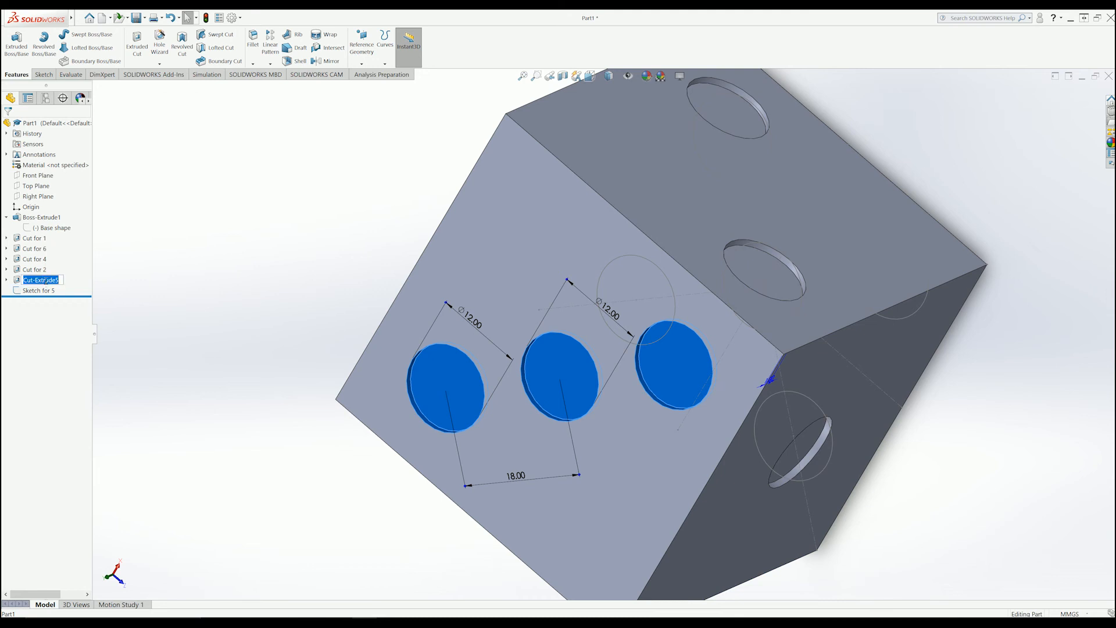
pyautogui.press('BackSpace')
pyautogui.write('Cut for 3')
pyautogui.press('Return')
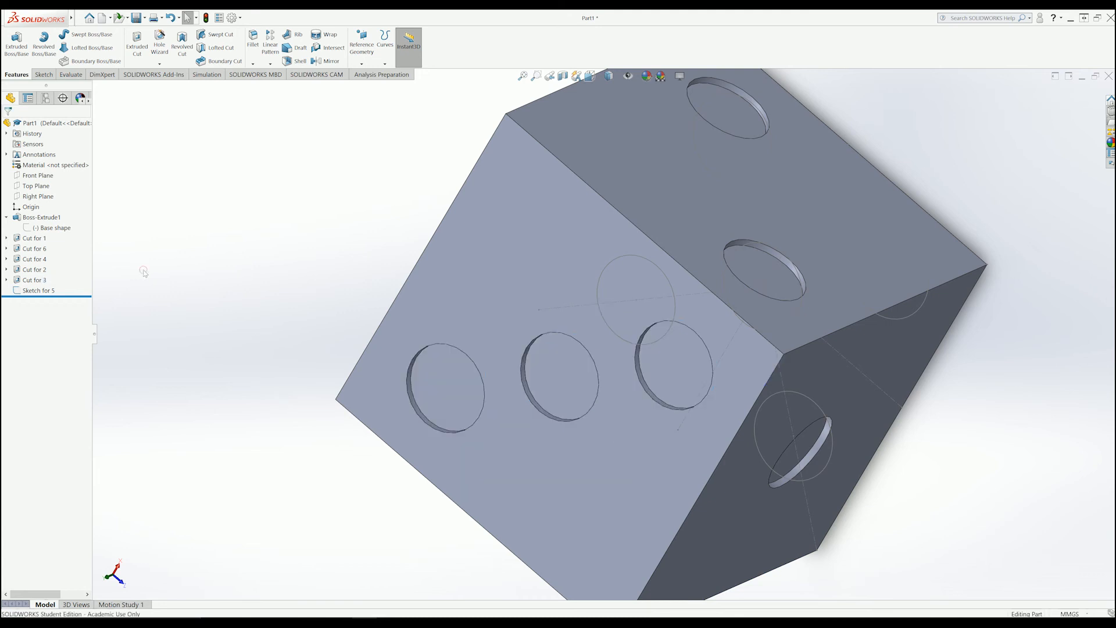
# Extrude-cut the "Sketch for 5" circles into the die face to a blind depth of 1 mm.
pyautogui.moveTo(144, 271)
pyautogui.mouseDown(button='middle')
pyautogui.moveTo(283, 231)
pyautogui.moveTo(287, 172)
pyautogui.moveTo(479, 289)
pyautogui.moveTo(440, 291)
pyautogui.mouseUp(button='middle')
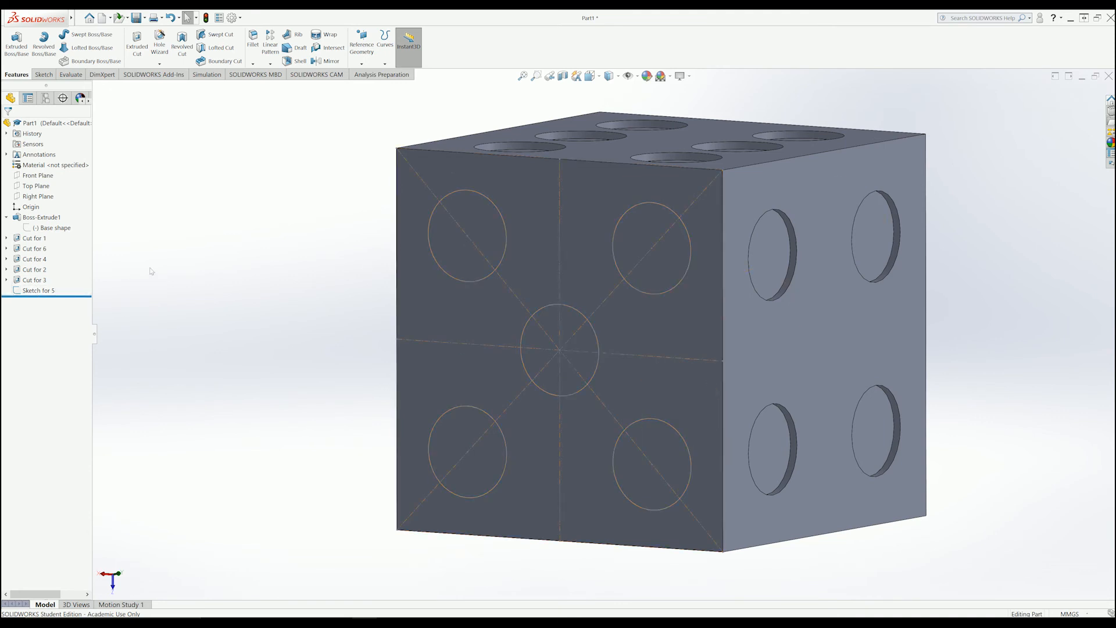
pyautogui.click(137, 43)
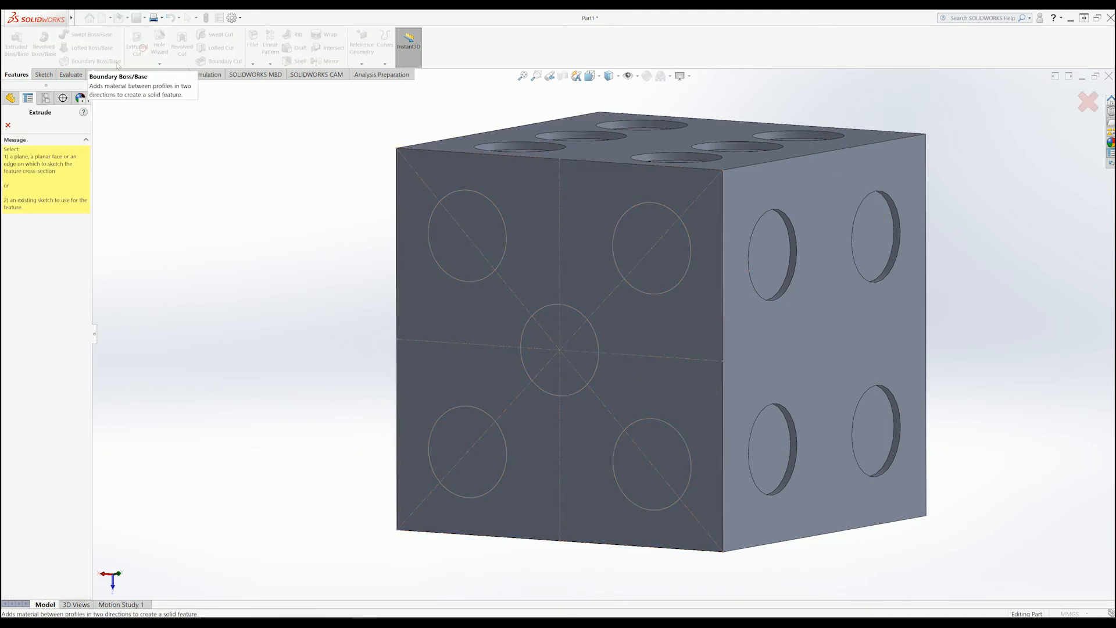
pyautogui.click(97, 87)
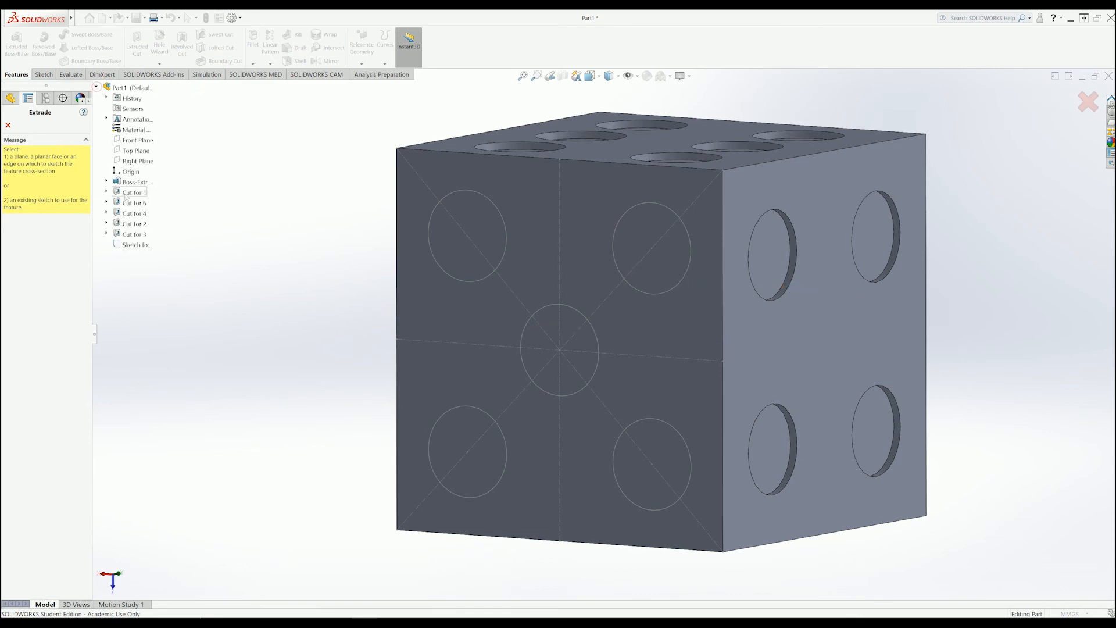
pyautogui.click(140, 245)
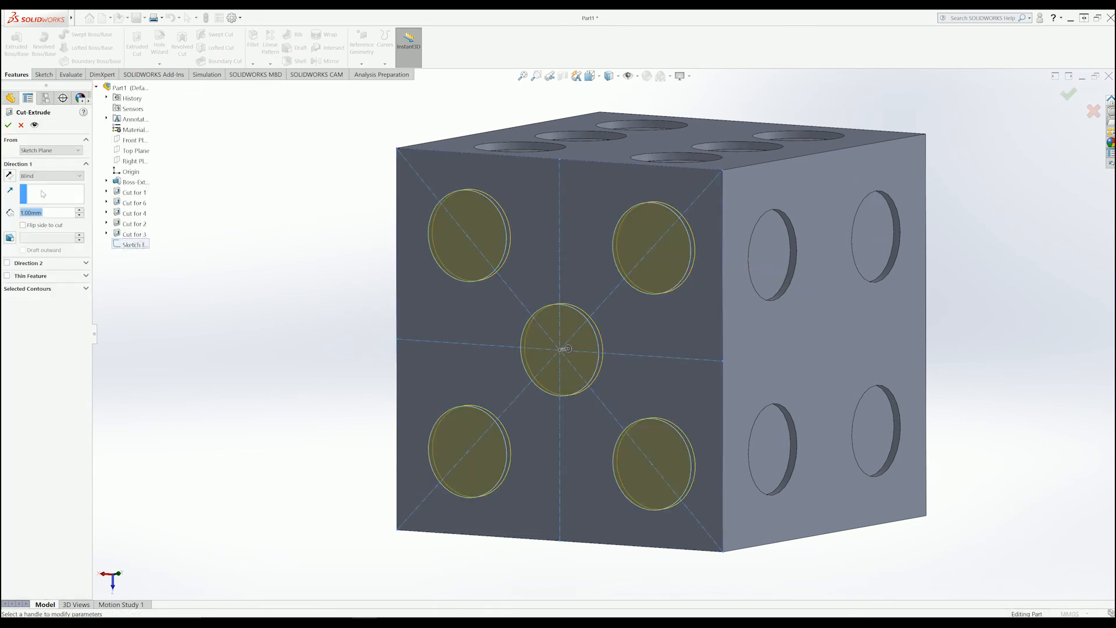
pyautogui.click(8, 125)
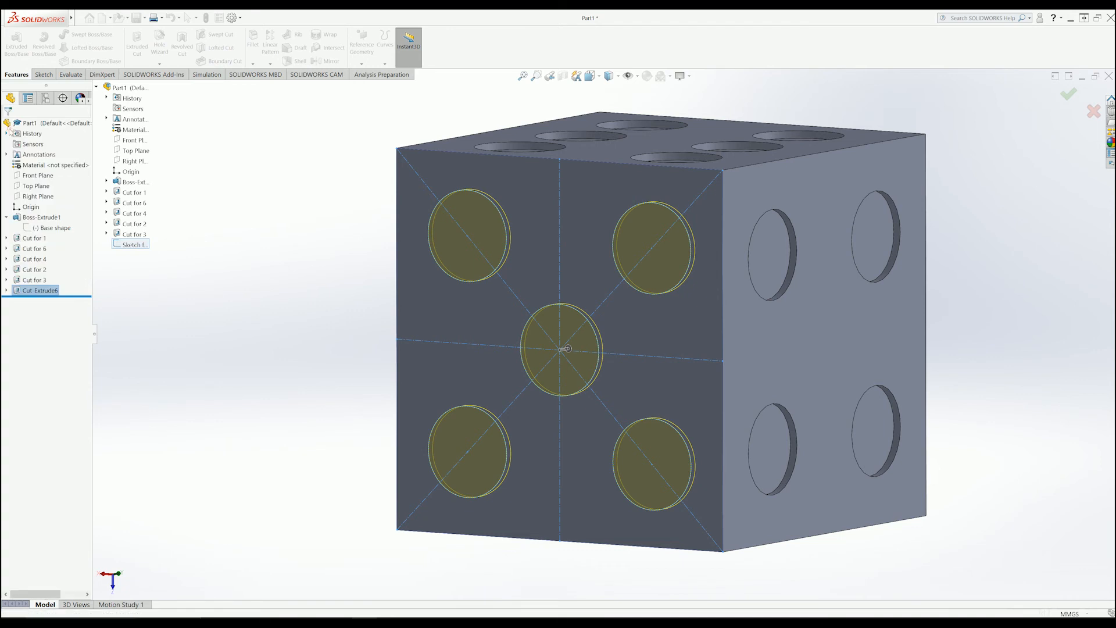
pyautogui.click(277, 288)
# Rename the cut feature of the five-pip face as "Cut for 5".
pyautogui.moveTo(278, 289)
pyautogui.mouseDown(button='middle')
pyautogui.moveTo(299, 299)
pyautogui.moveTo(490, 259)
pyautogui.mouseUp(button='middle')
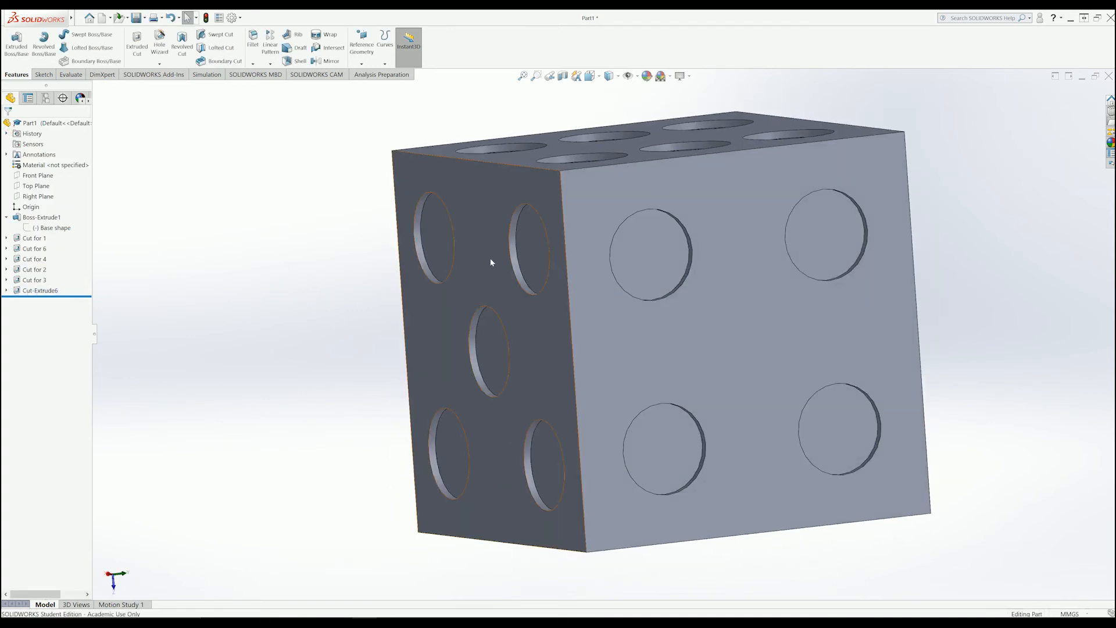
pyautogui.click(43, 289)
pyautogui.click(43, 290)
pyautogui.press('BackSpace')
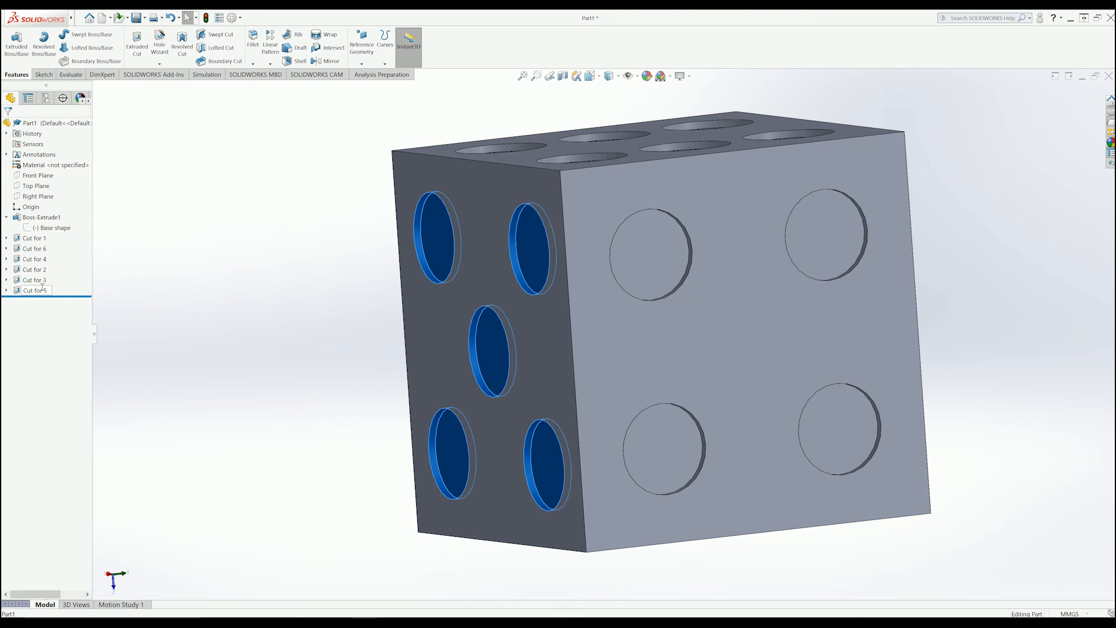
pyautogui.click(177, 310)
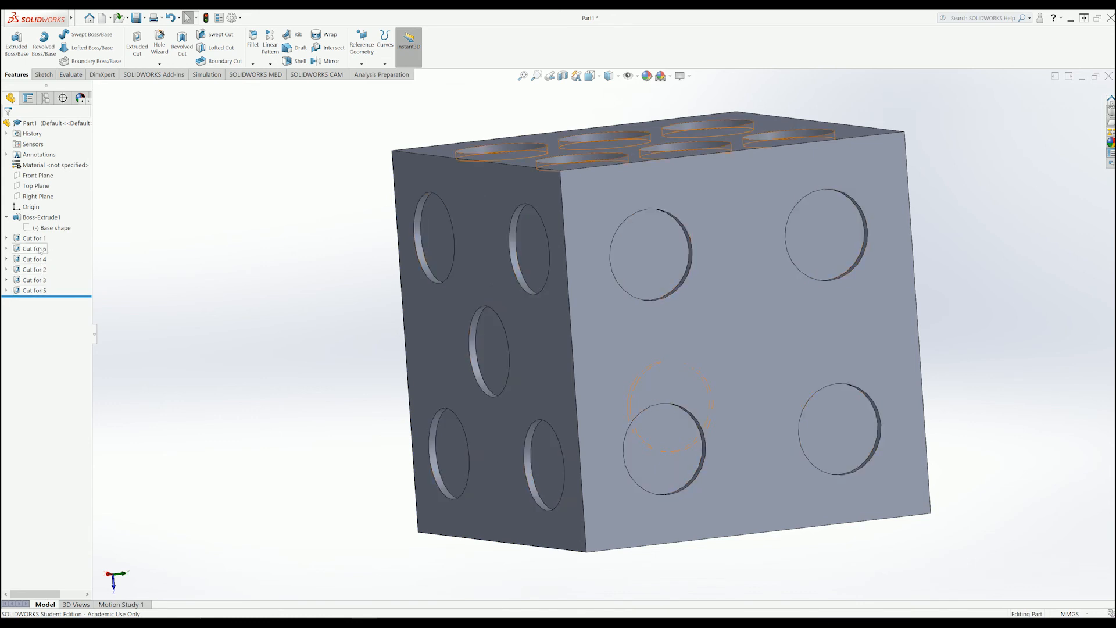
# Reorder the cut features in the feature tree so they run in sequence from "Cut for 1" to "Cut for 6".
pyautogui.moveTo(169, 321); pyautogui.dragTo(205, 331, button='middle')
pyautogui.moveTo(42, 293)
pyautogui.mouseDown()
pyautogui.moveTo(49, 264)
pyautogui.moveTo(48, 283)
pyautogui.moveTo(33, 256)
pyautogui.moveTo(46, 294)
pyautogui.mouseUp()
pyautogui.click(179, 249)
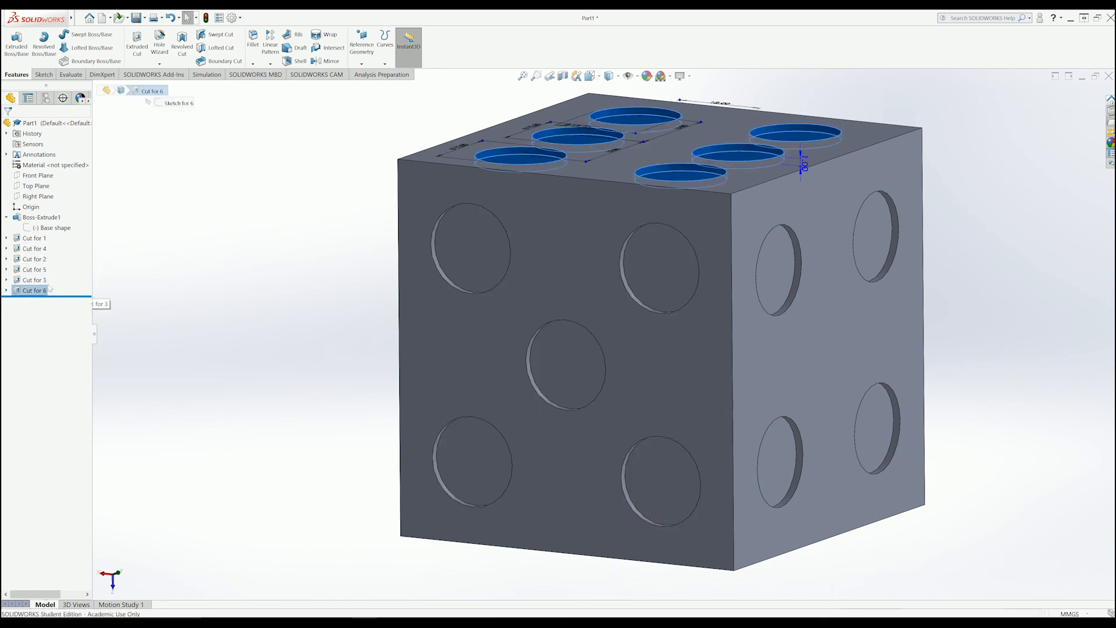
pyautogui.moveTo(33, 249); pyautogui.dragTo(43, 288)
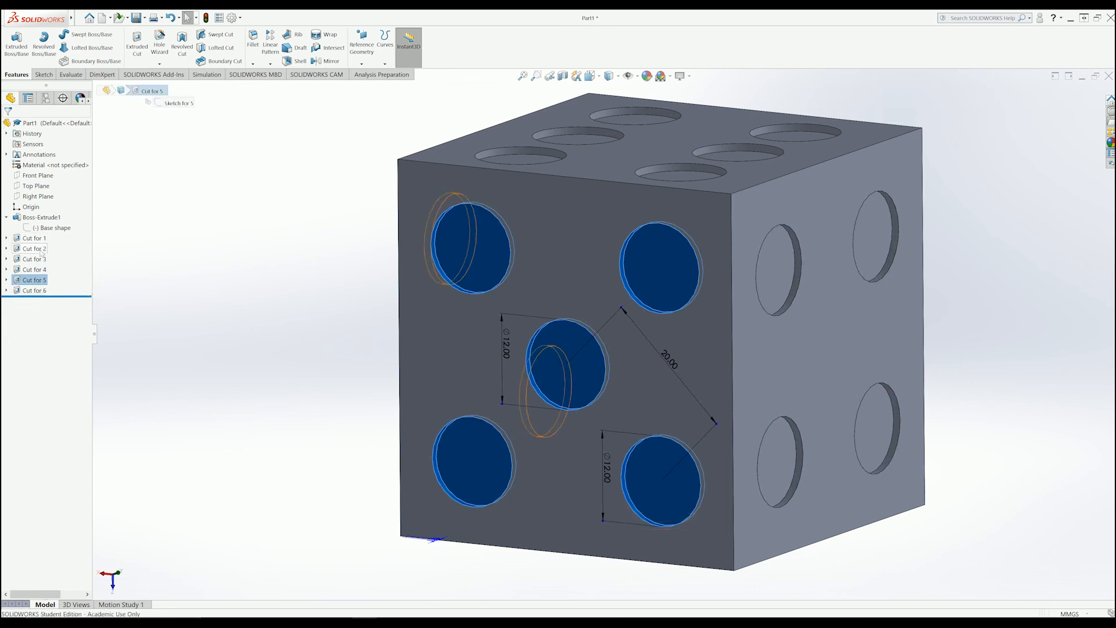
pyautogui.click(34, 248)
pyautogui.click(47, 241)
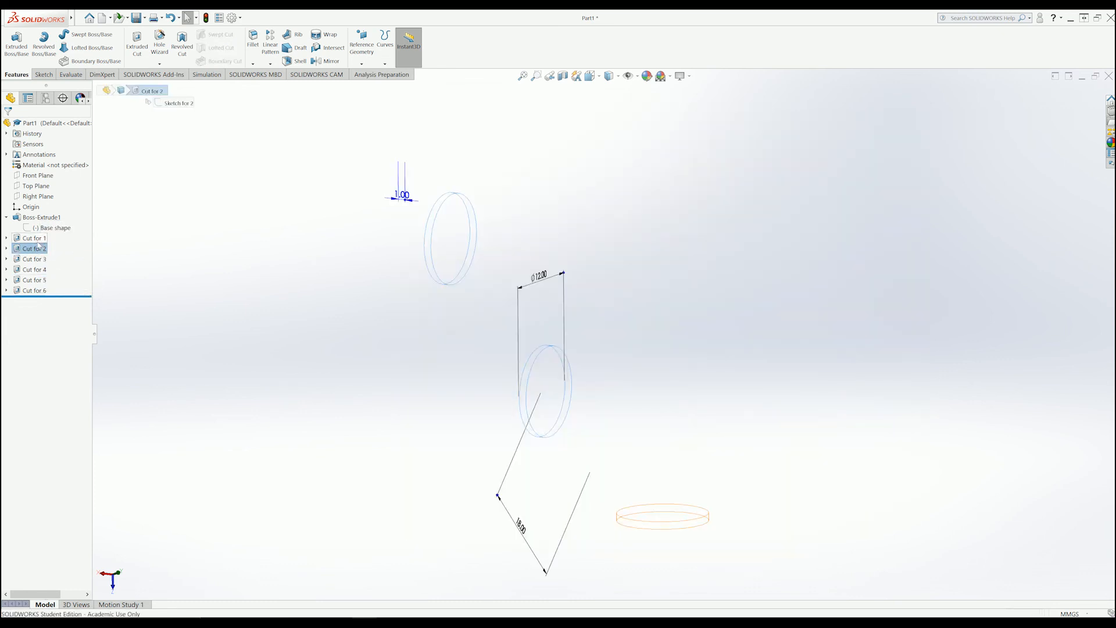
pyautogui.hotkey('ctrl', 'z')
# Examine the die from several sides to check the pip cuts on its faces.
pyautogui.moveTo(342, 214); pyautogui.dragTo(198, 258, button='middle')
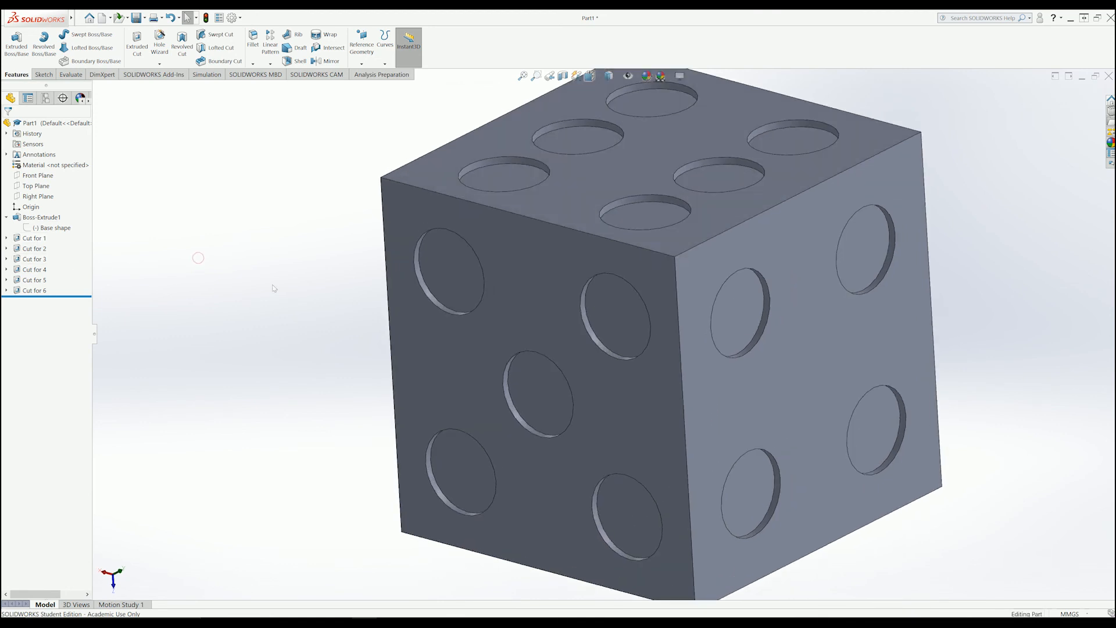
pyautogui.press('f')
pyautogui.moveTo(644, 331); pyautogui.dragTo(969, 340, button='middle')
pyautogui.moveTo(888, 419); pyautogui.dragTo(717, 270, button='middle')
pyautogui.moveTo(650, 365); pyautogui.dragTo(782, 349, button='middle')
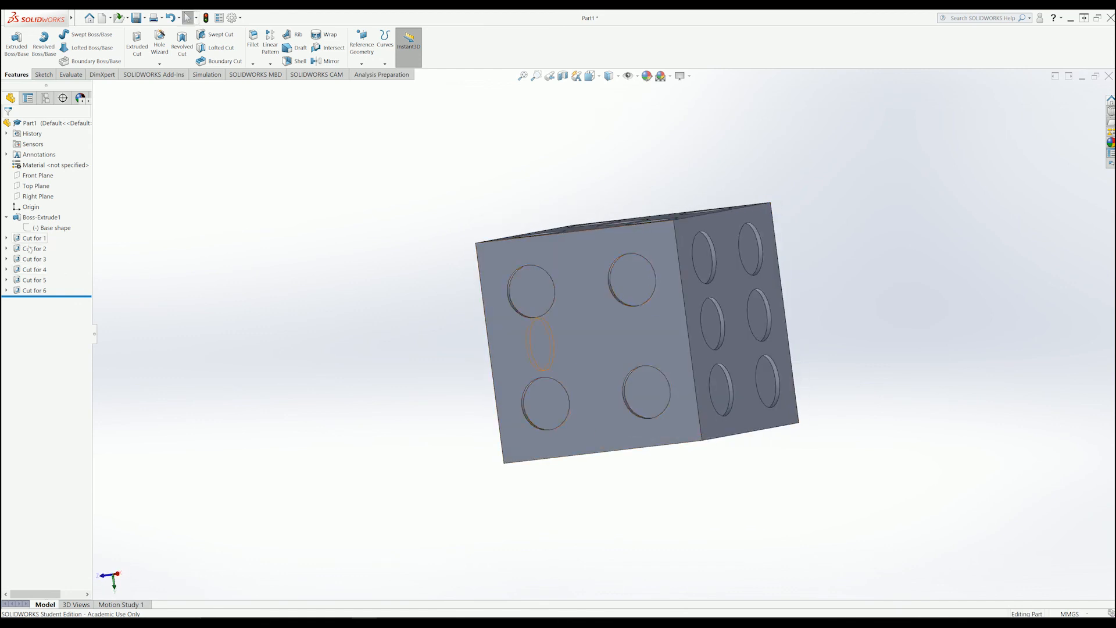
pyautogui.moveTo(570, 346); pyautogui.dragTo(662, 348, button='middle')
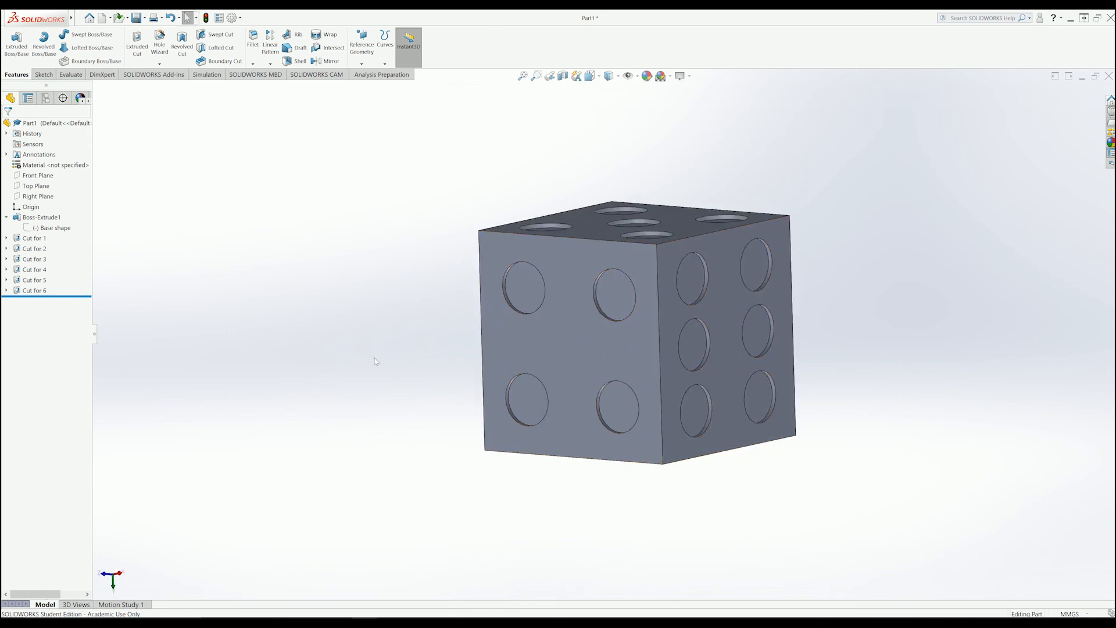
pyautogui.moveTo(472, 338); pyautogui.dragTo(444, 345, button='middle')
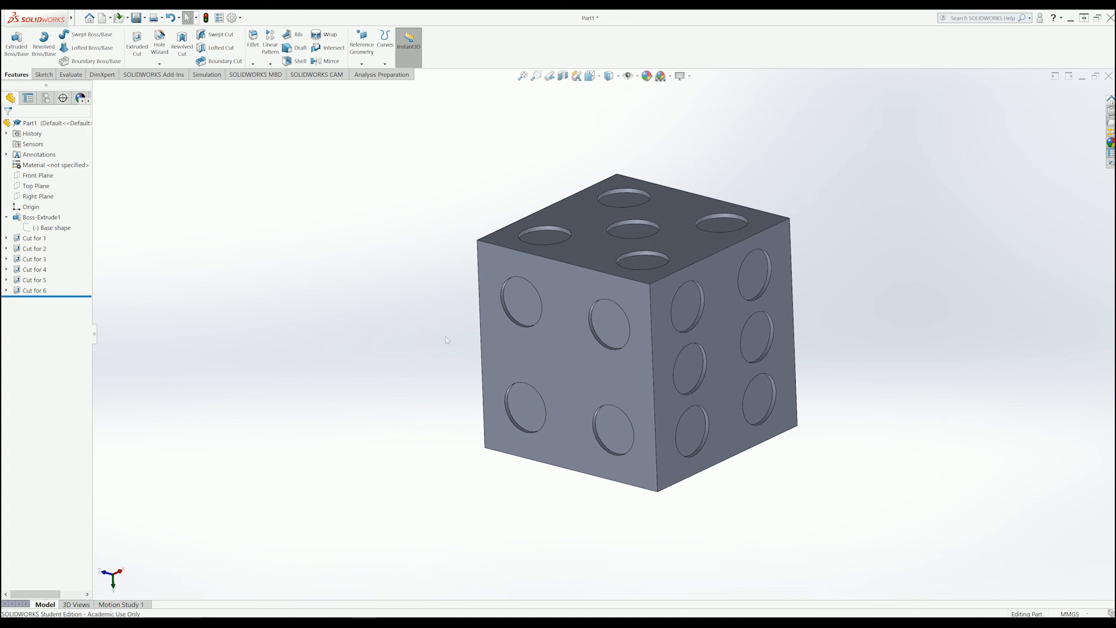
pyautogui.moveTo(466, 317); pyautogui.dragTo(563, 349, button='middle')
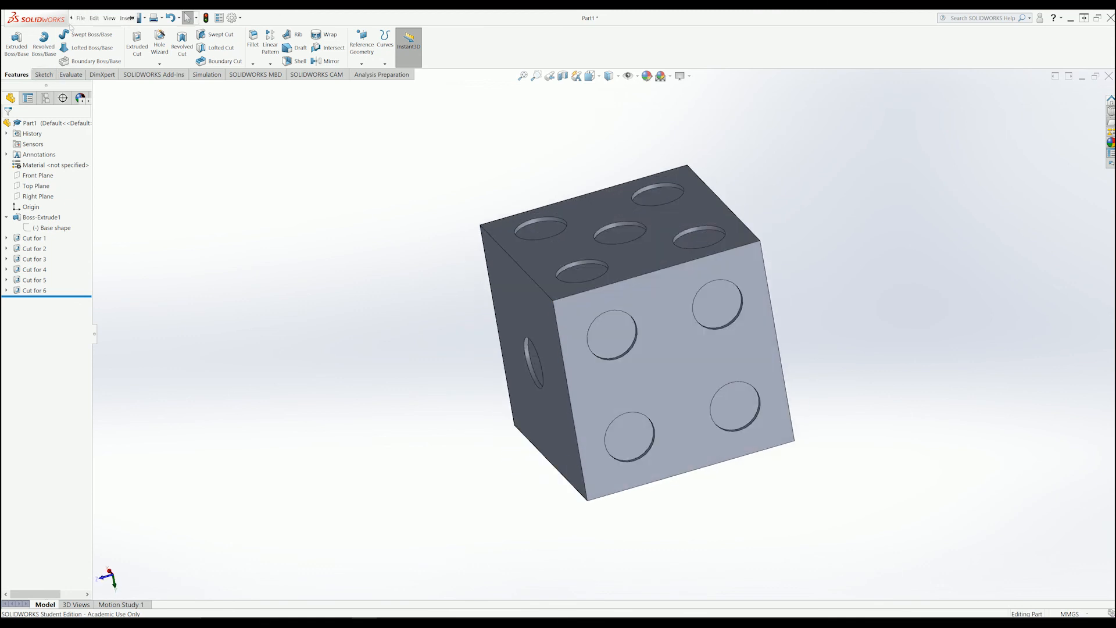
# Save the part as "Solidworks dice" in a new folder named "Solidworks" inside Documents.
pyautogui.click(81, 19)
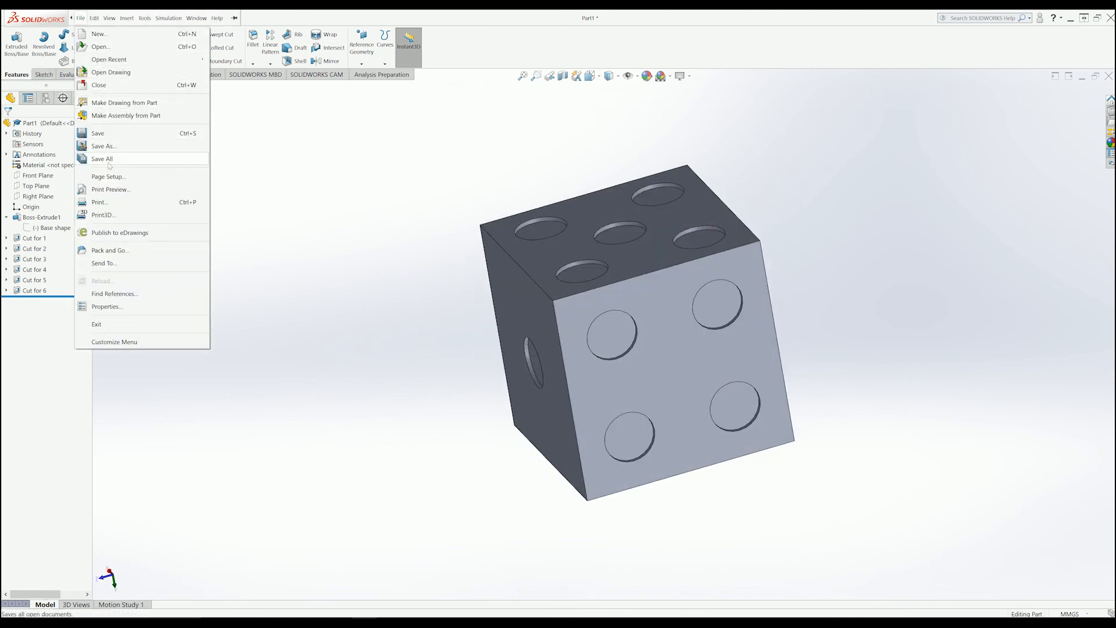
pyautogui.click(112, 146)
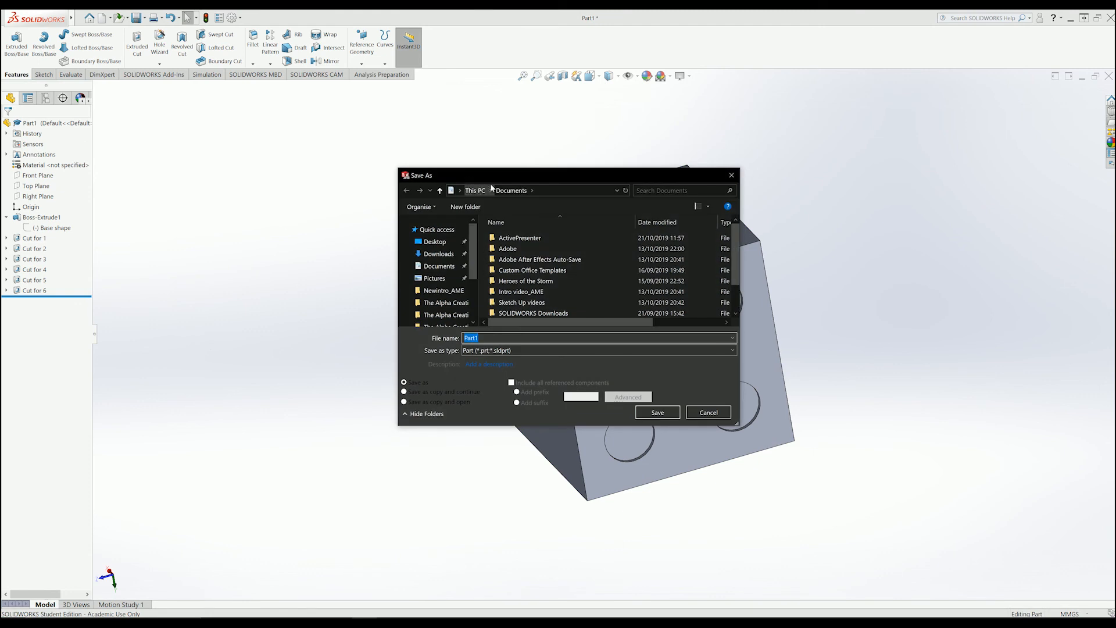
pyautogui.moveTo(519, 180); pyautogui.dragTo(480, 159)
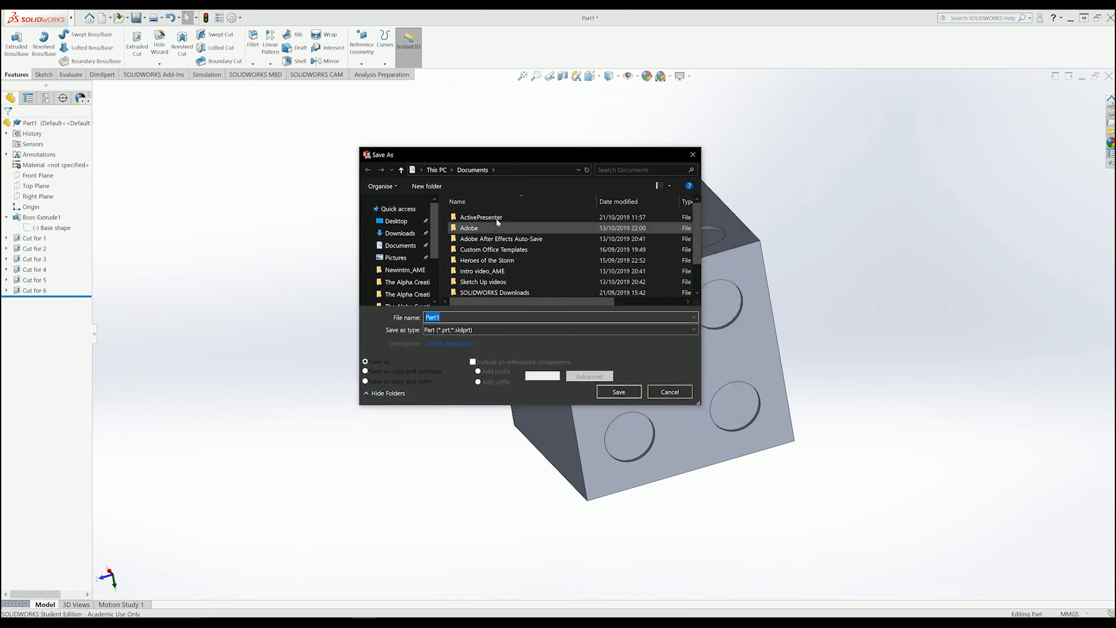
pyautogui.click(434, 187)
pyautogui.press('BackSpace')
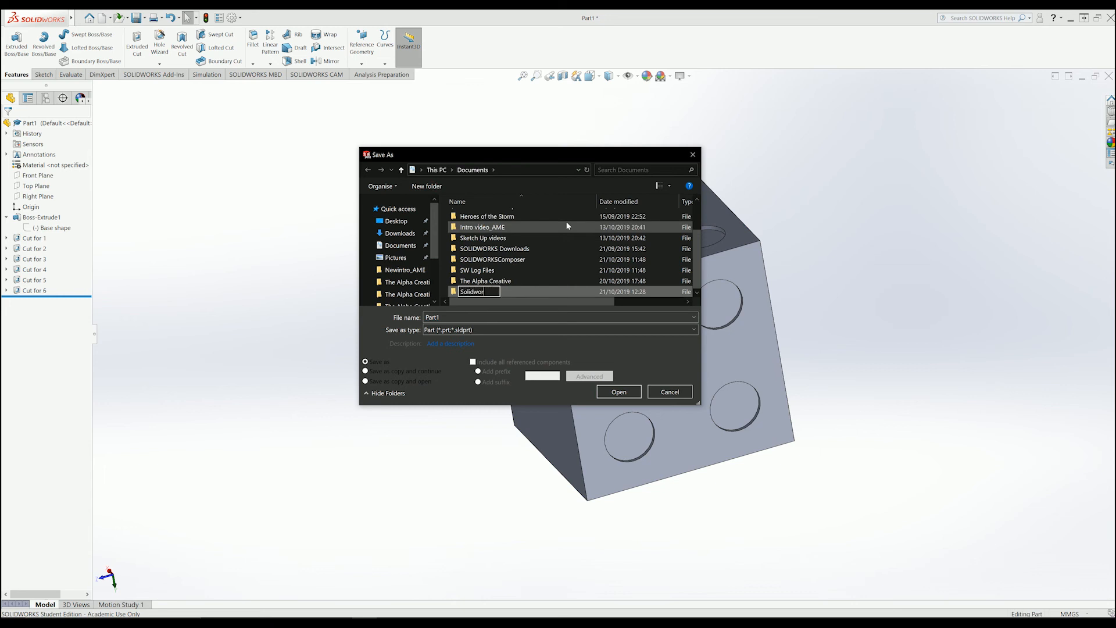
pyautogui.press('Return')
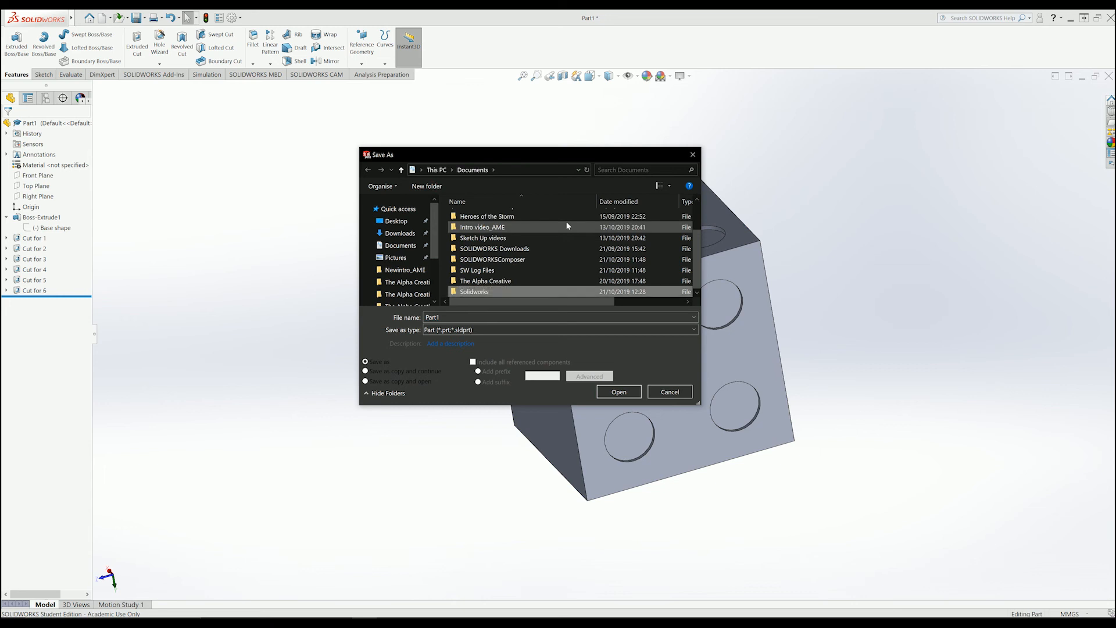
pyautogui.doubleClick(472, 292)
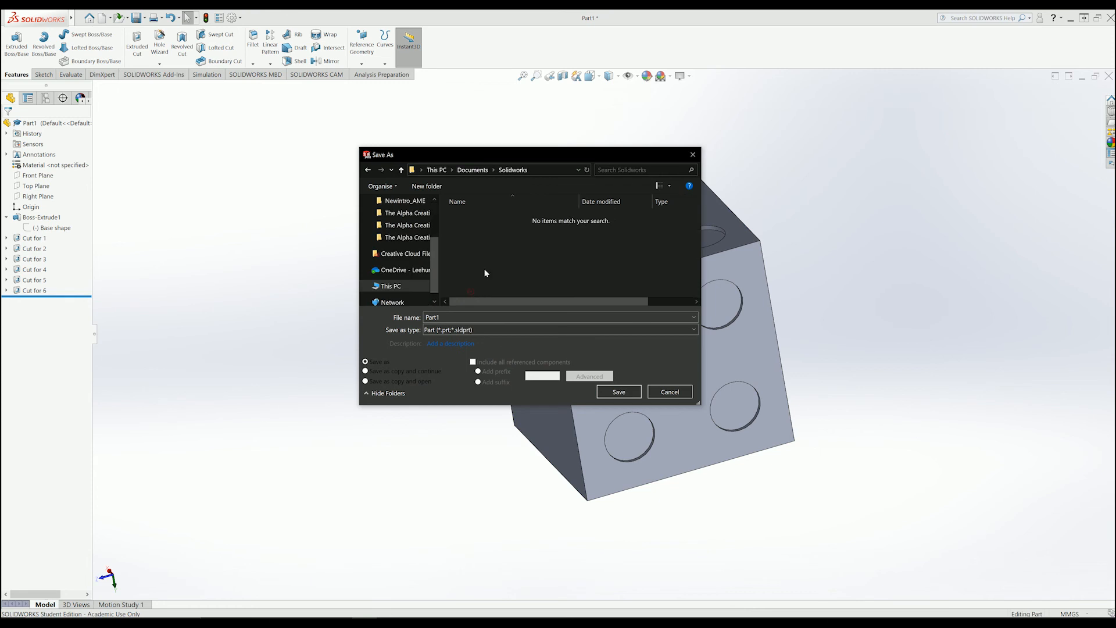
pyautogui.click(464, 319)
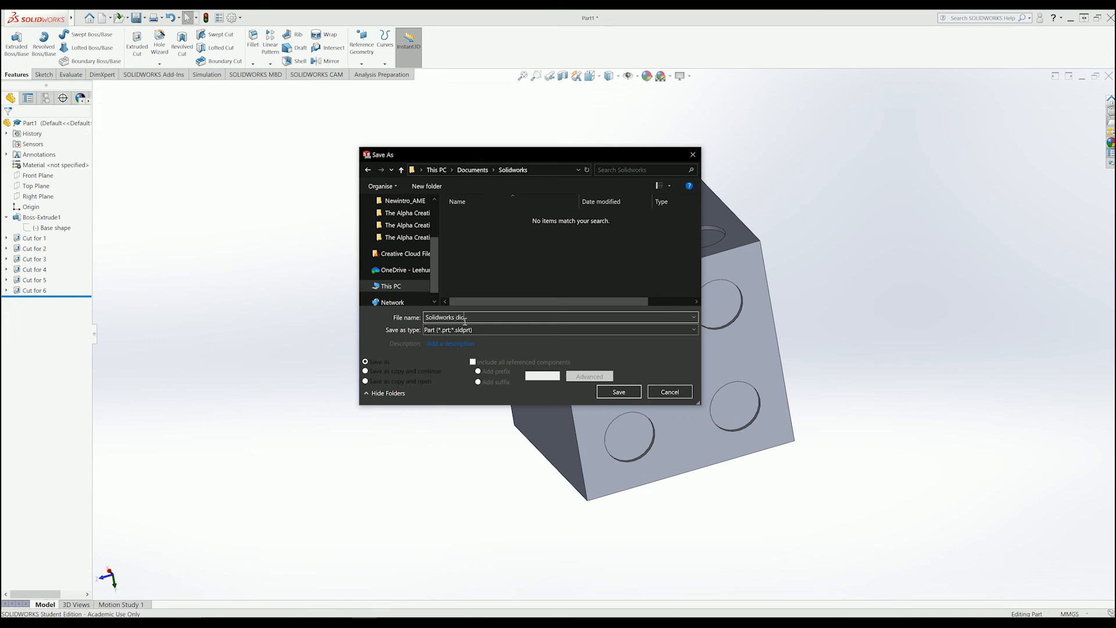
pyautogui.click(619, 392)
pyautogui.moveTo(834, 425); pyautogui.dragTo(804, 192, button='middle')
pyautogui.moveTo(754, 307); pyautogui.dragTo(715, 215, button='middle')
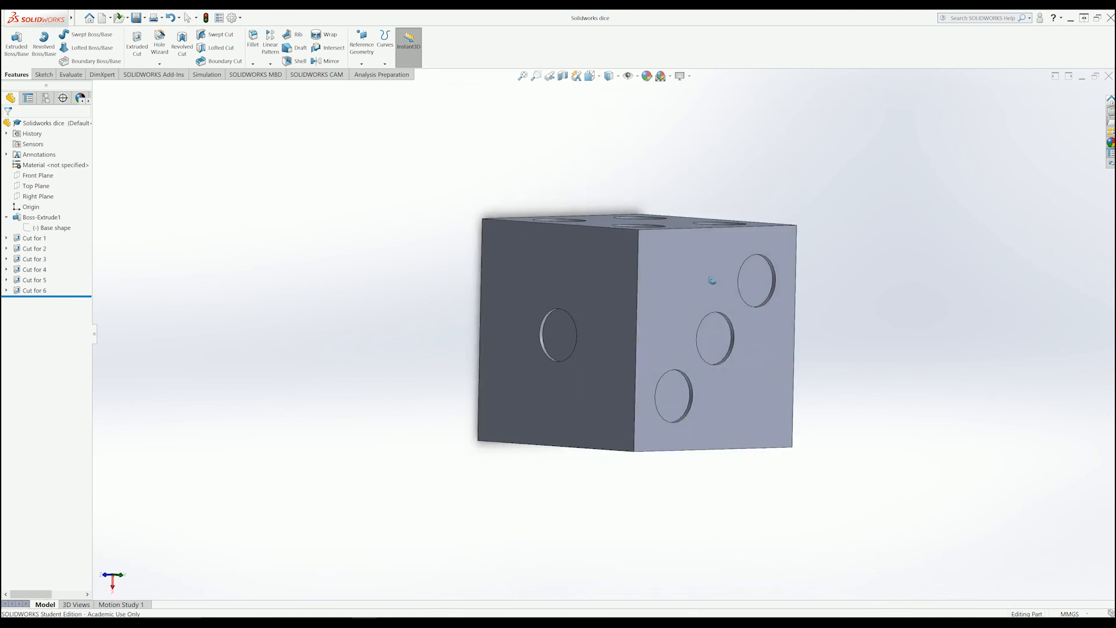
pyautogui.moveTo(783, 236); pyautogui.dragTo(482, 416, button='middle')
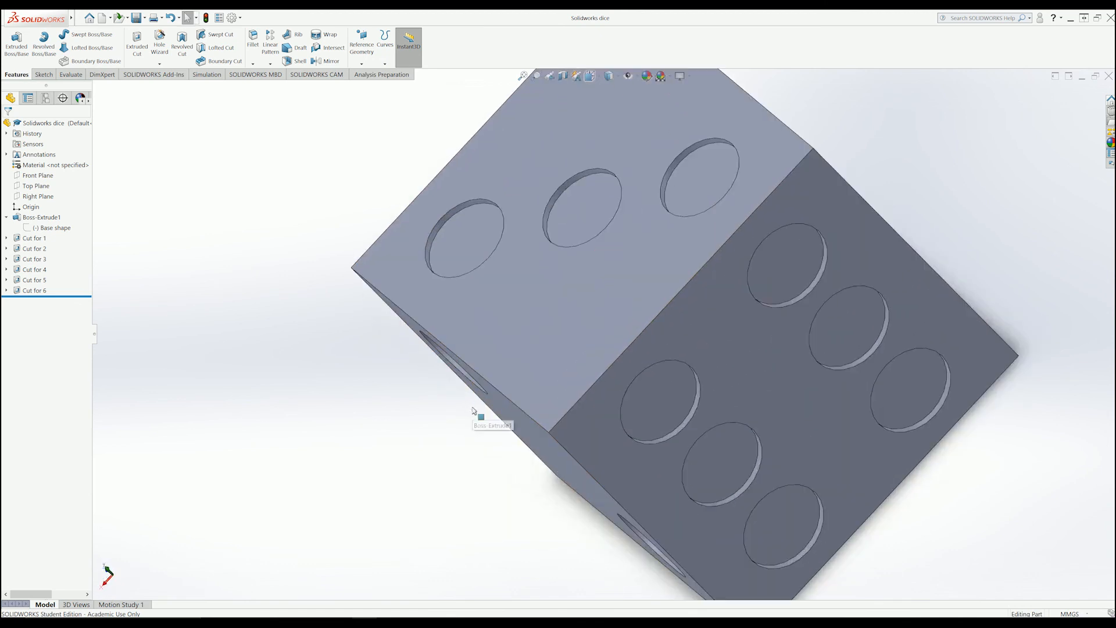
pyautogui.scroll(4, 482, 418)
pyautogui.moveTo(558, 428); pyautogui.dragTo(716, 437, button='middle')
pyautogui.moveTo(630, 426); pyautogui.dragTo(772, 304, button='middle')
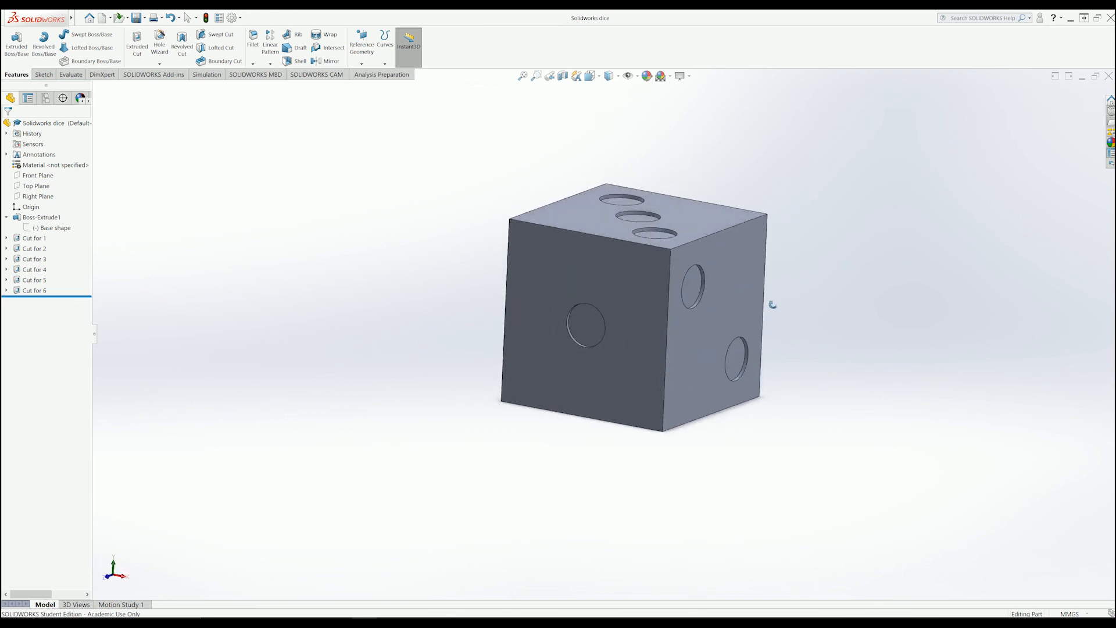